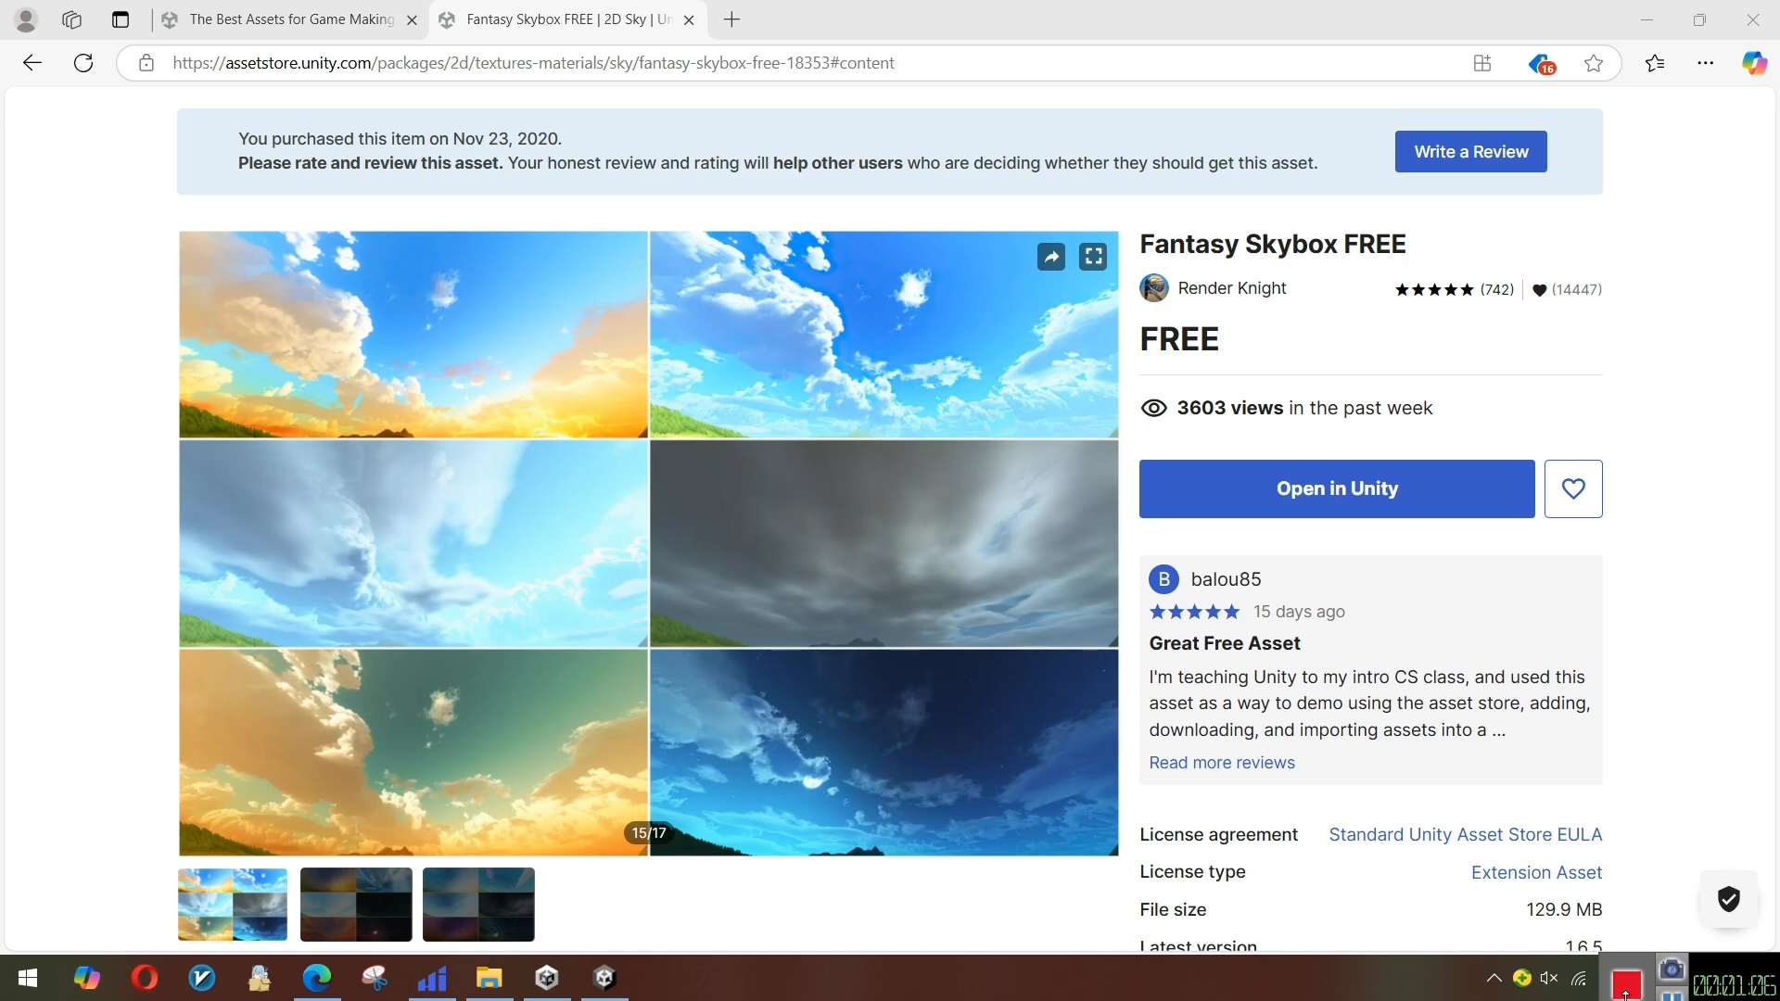
Look over the Fantasy Skybox FREE asset page and its package details, and switch to the Unity editor
{"action": "scroll", "coordinate": [765, 857], "scroll_direction": "up", "scroll_amount": 3}
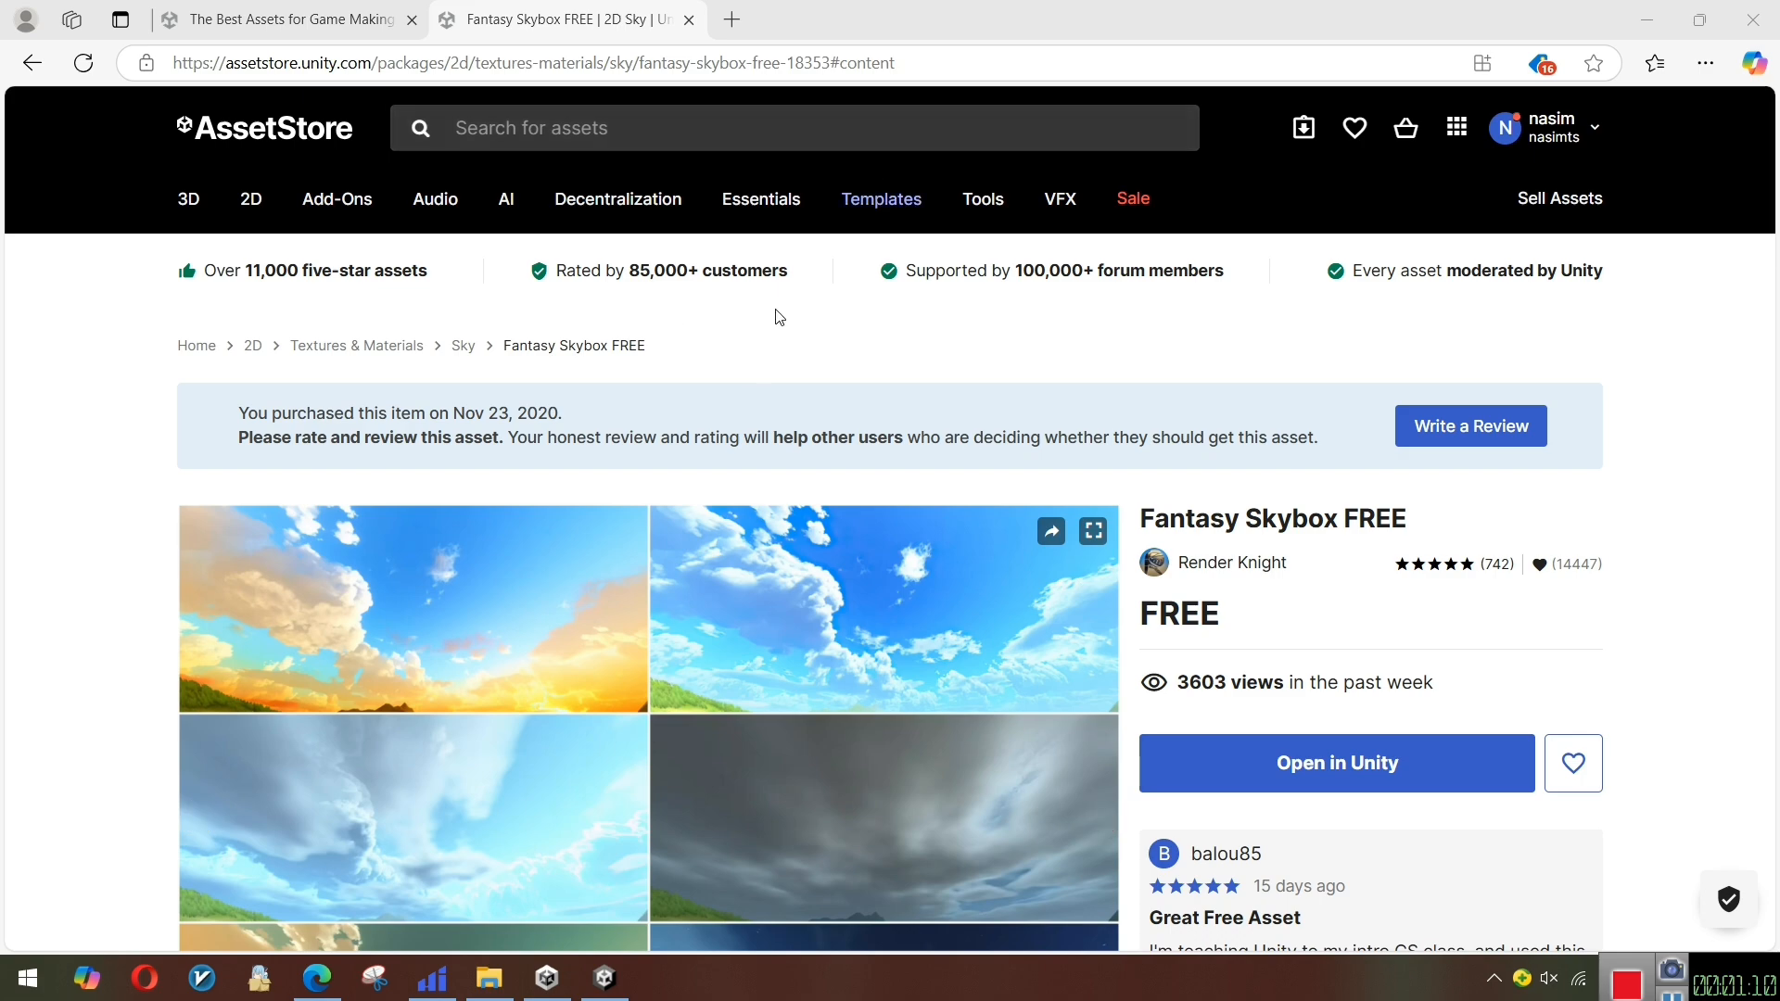
{"action": "scroll", "coordinate": [757, 564], "scroll_direction": "down", "scroll_amount": 10}
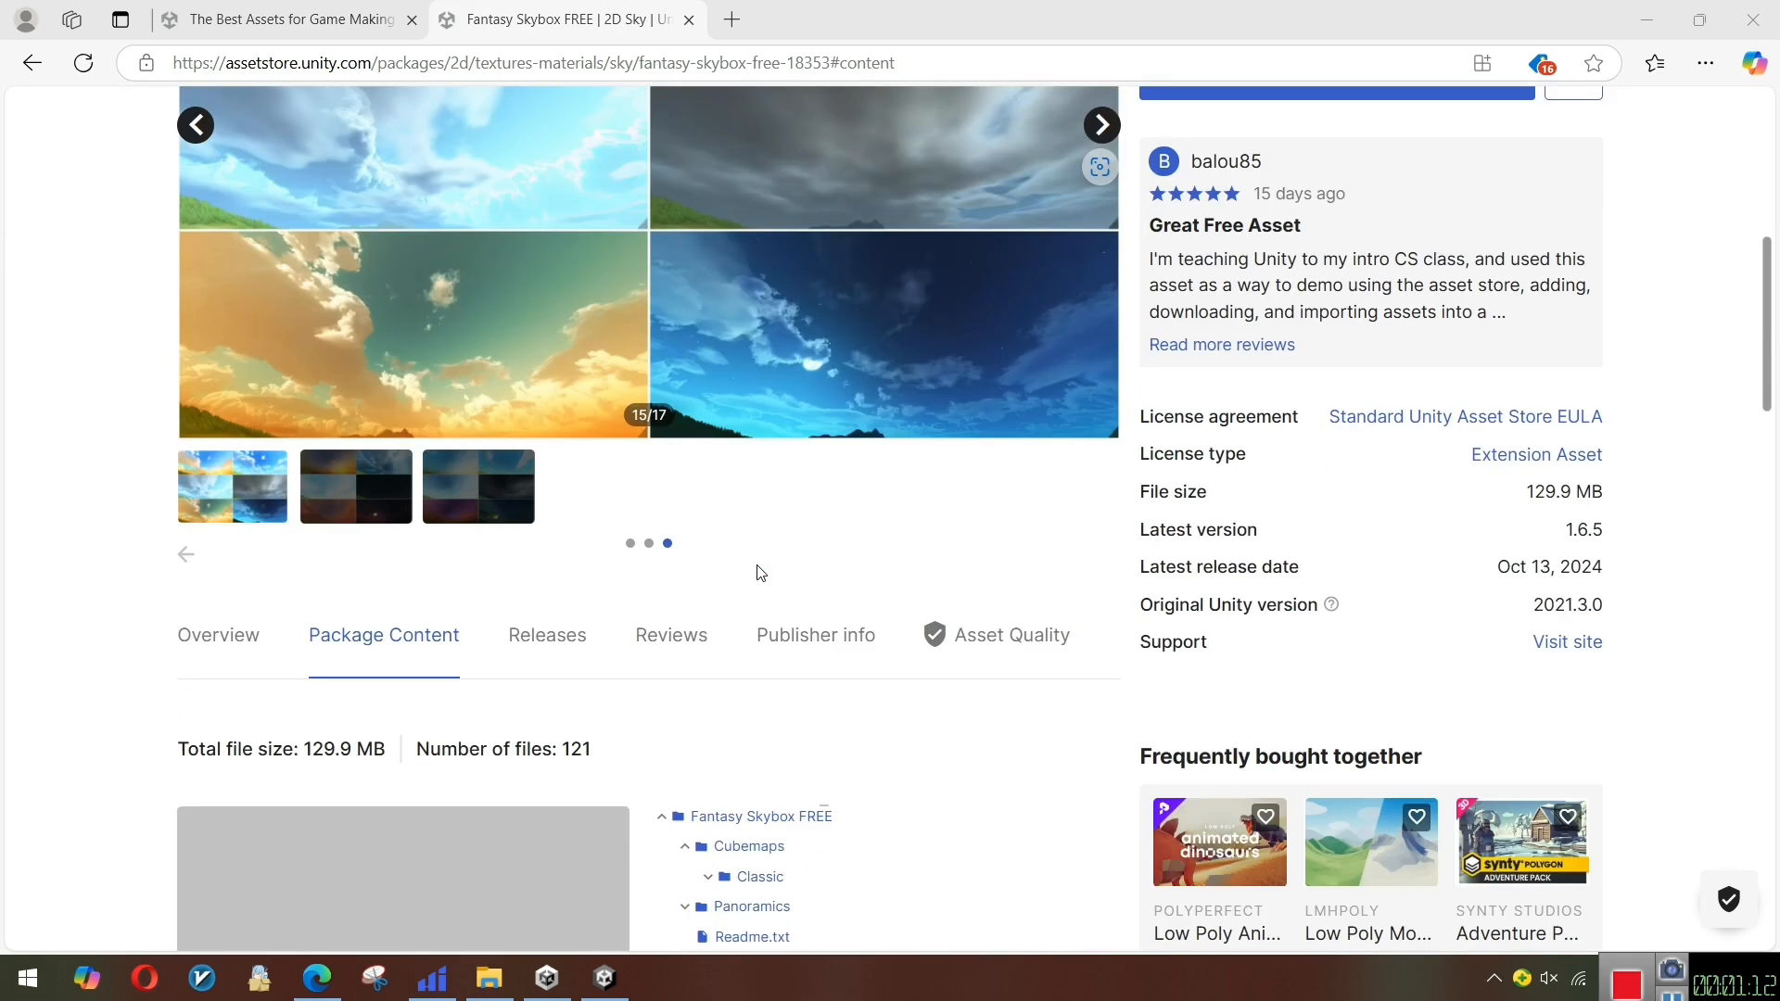
{"action": "scroll", "coordinate": [756, 564], "scroll_direction": "up", "scroll_amount": 10}
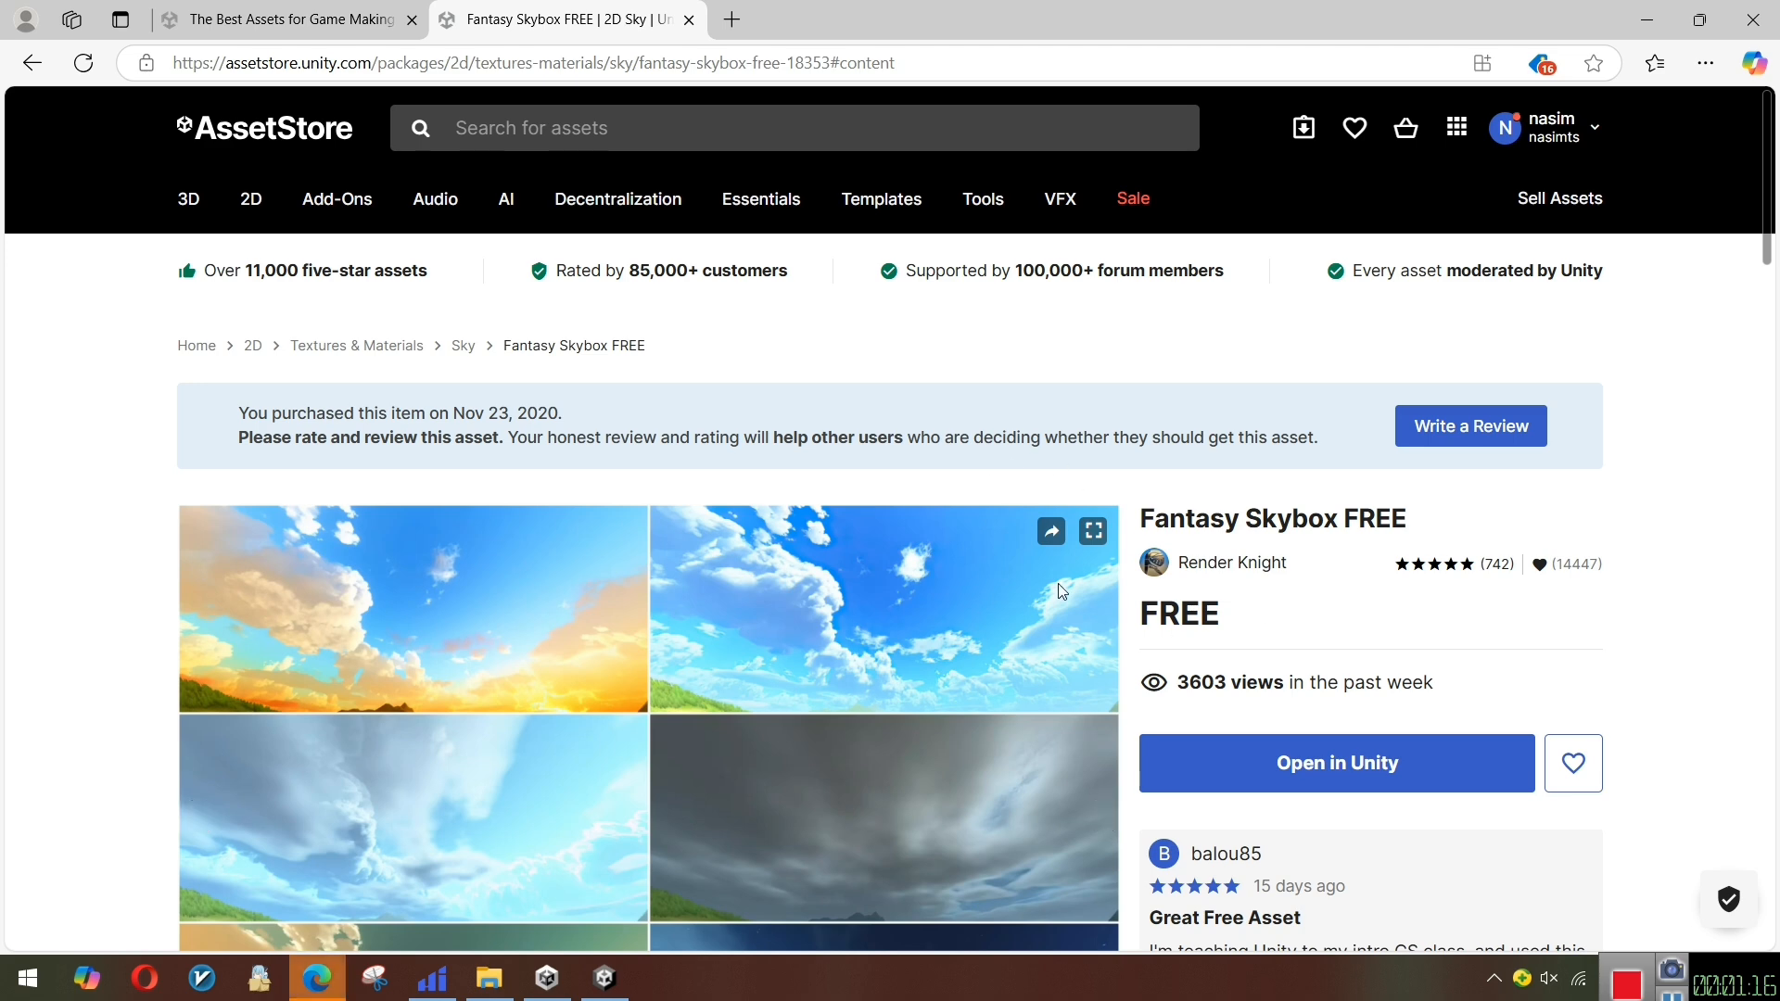
{"action": "scroll", "coordinate": [769, 654], "scroll_direction": "down", "scroll_amount": 3}
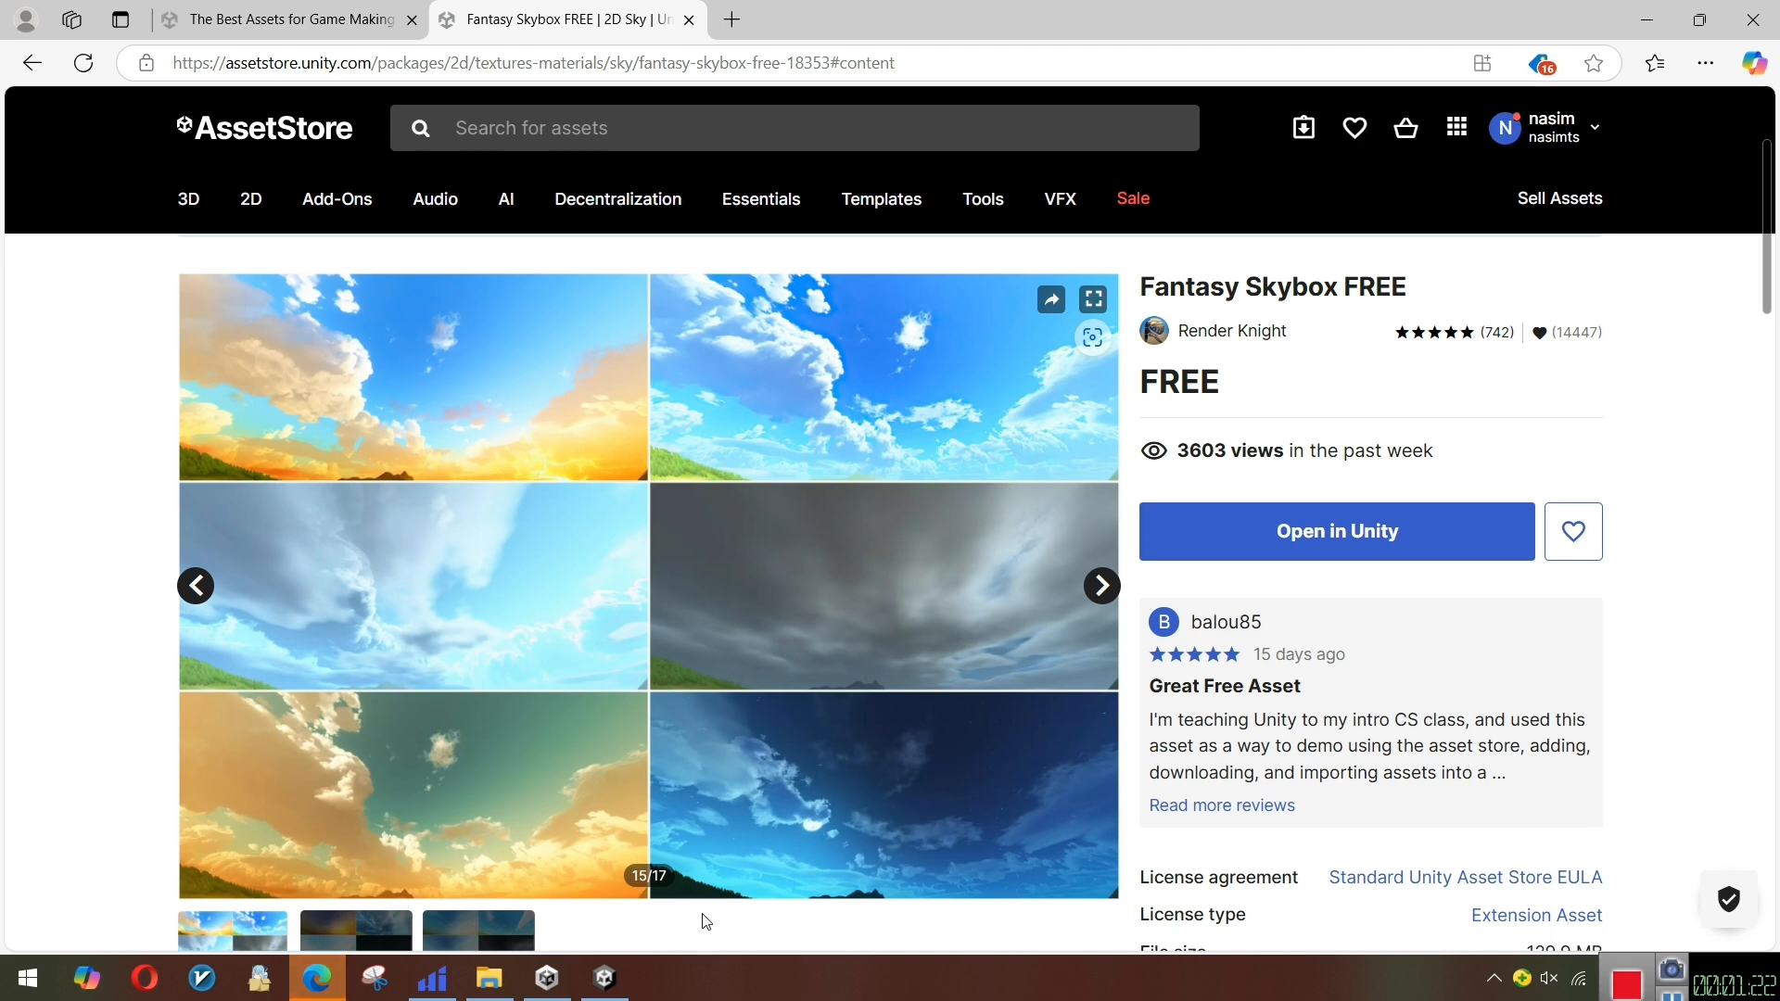
{"action": "left_click", "coordinate": [619, 976]}
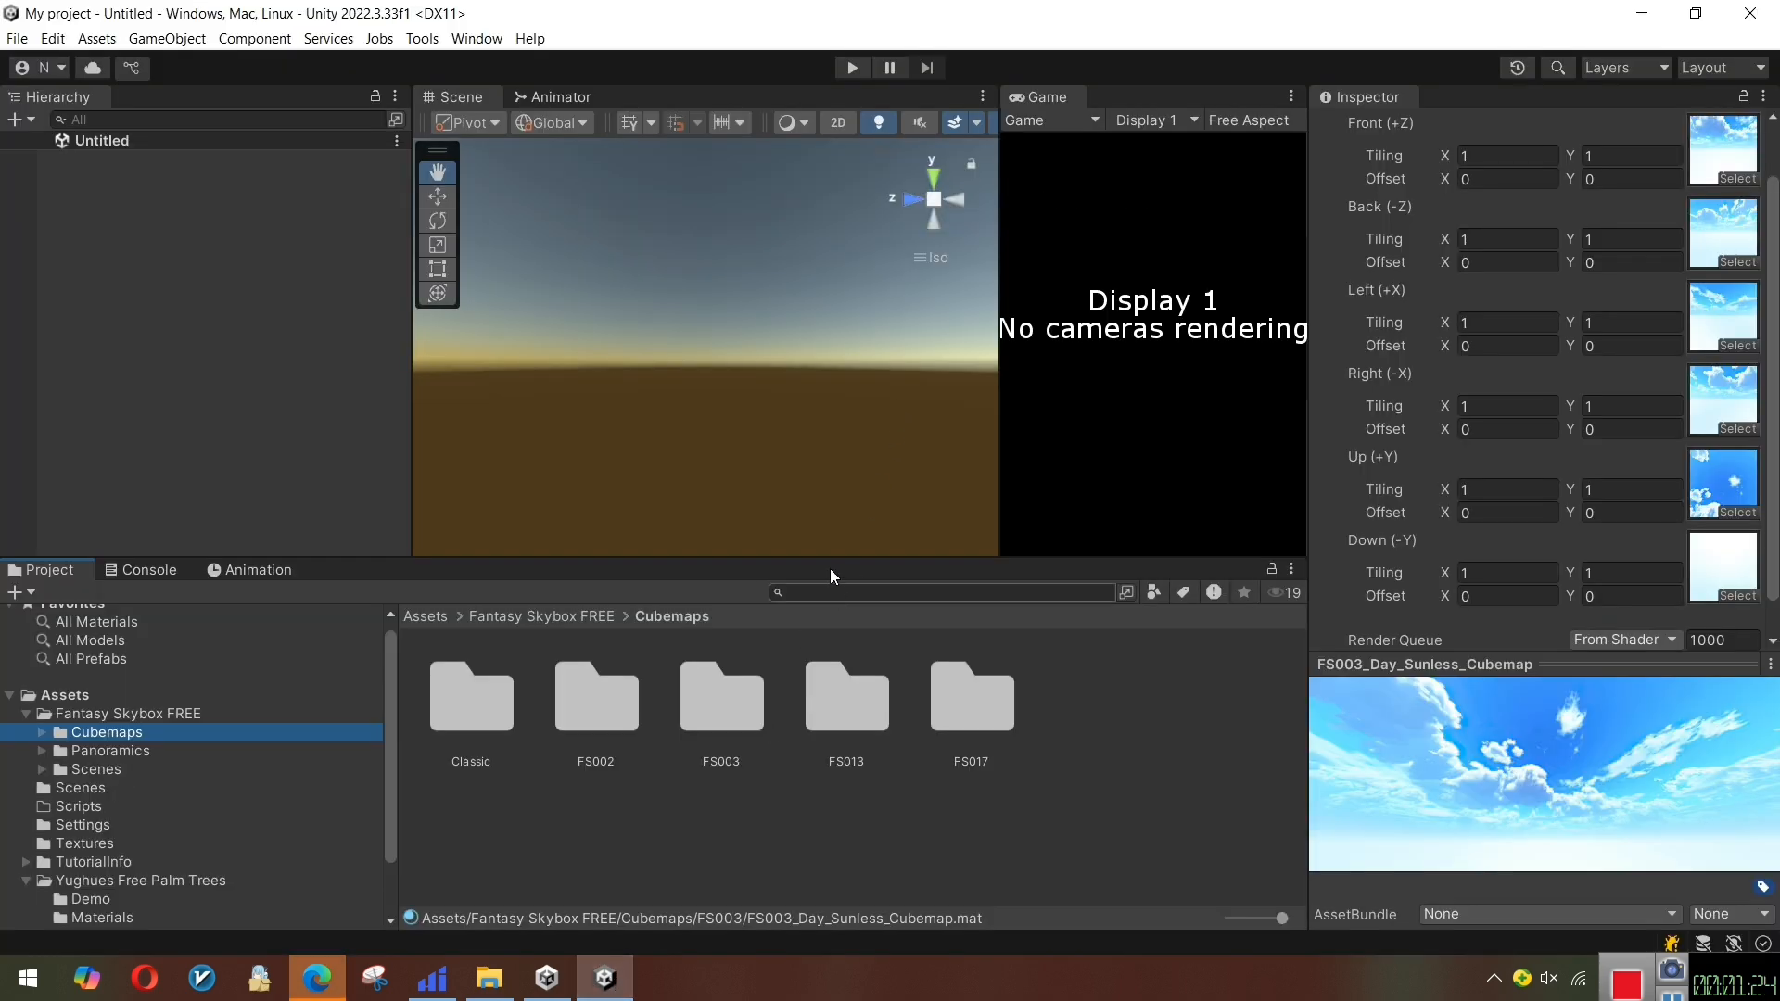
{"action": "left_click_drag", "start_coordinate": [829, 564], "coordinate": [800, 630]}
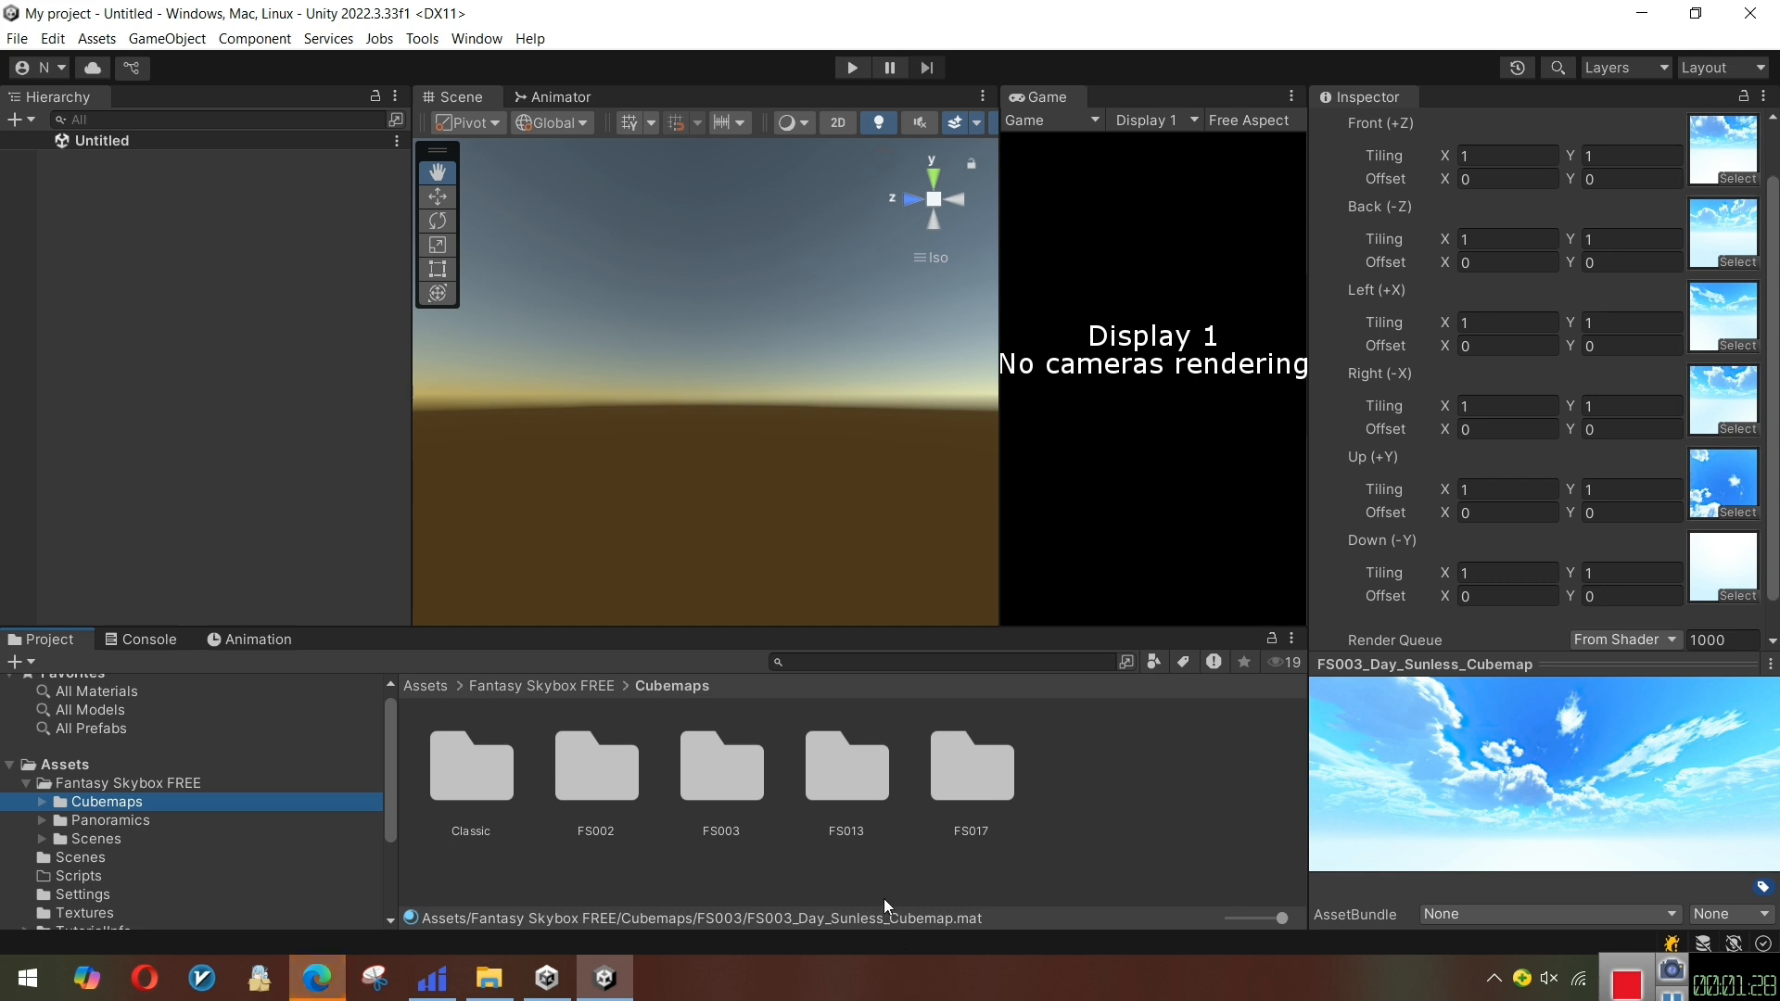
{"action": "left_click", "coordinate": [759, 876]}
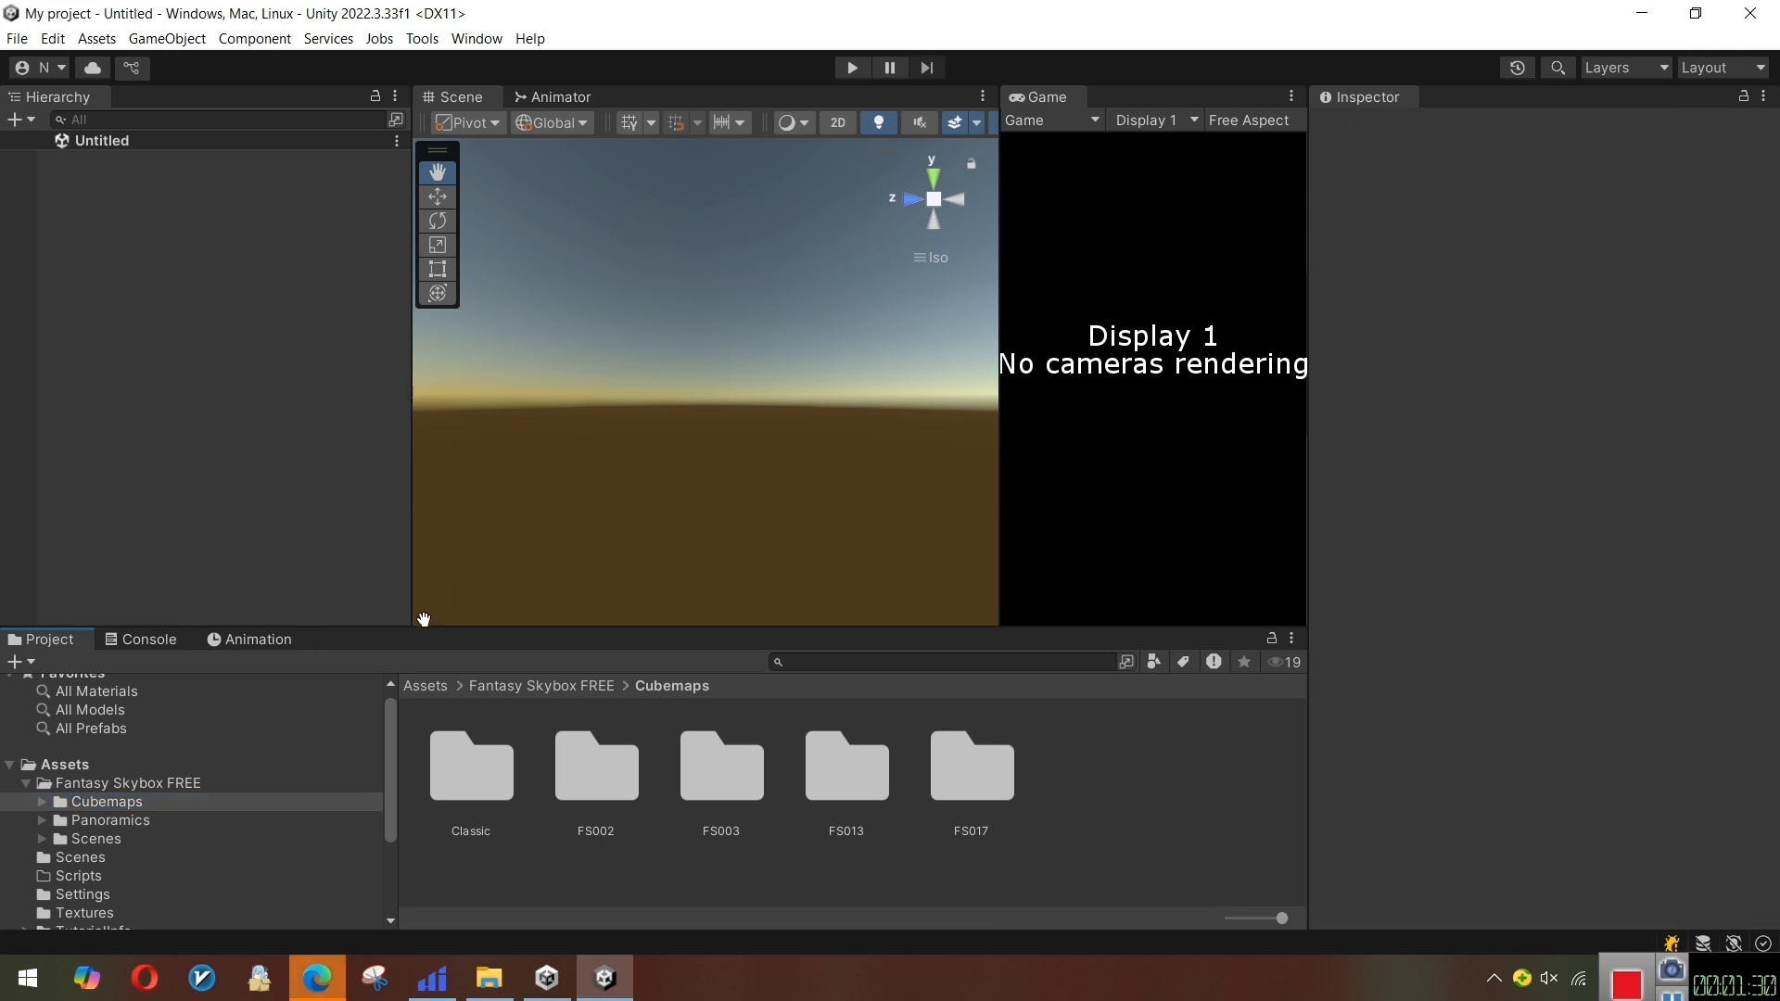
{"action": "left_click_drag", "start_coordinate": [422, 627], "coordinate": [460, 563]}
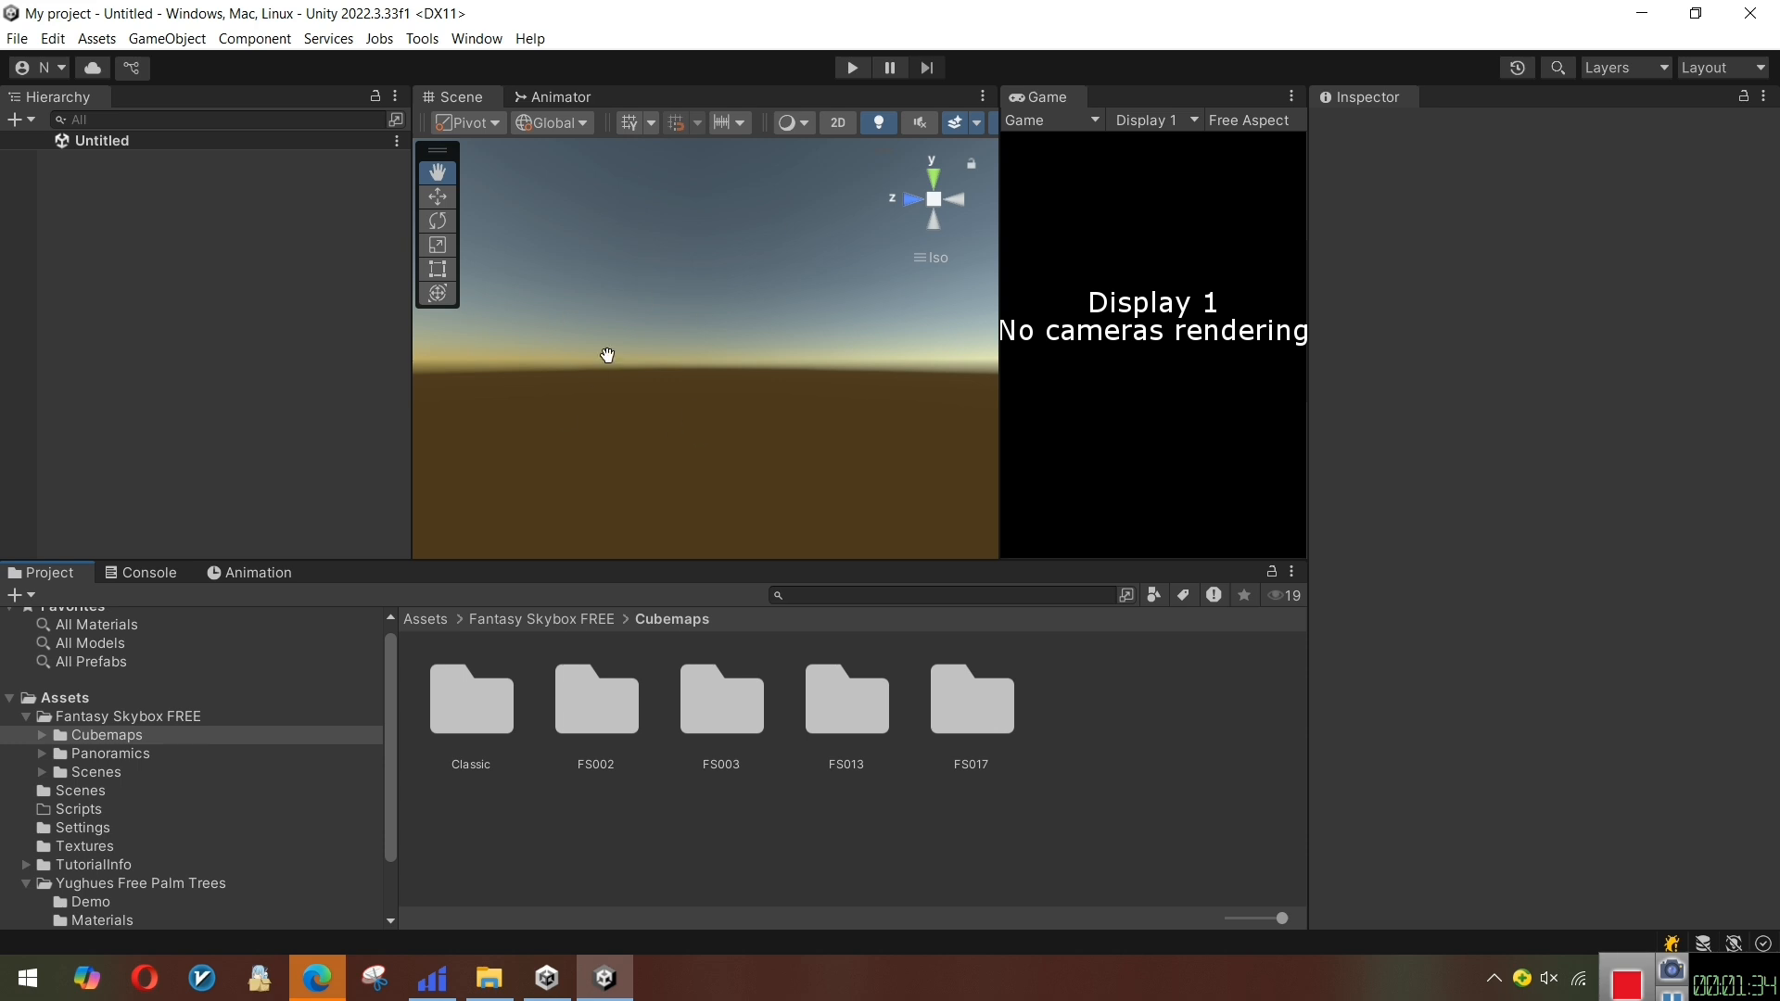
{"action": "right_click_drag", "start_coordinate": [608, 355], "coordinate": [349, 187]}
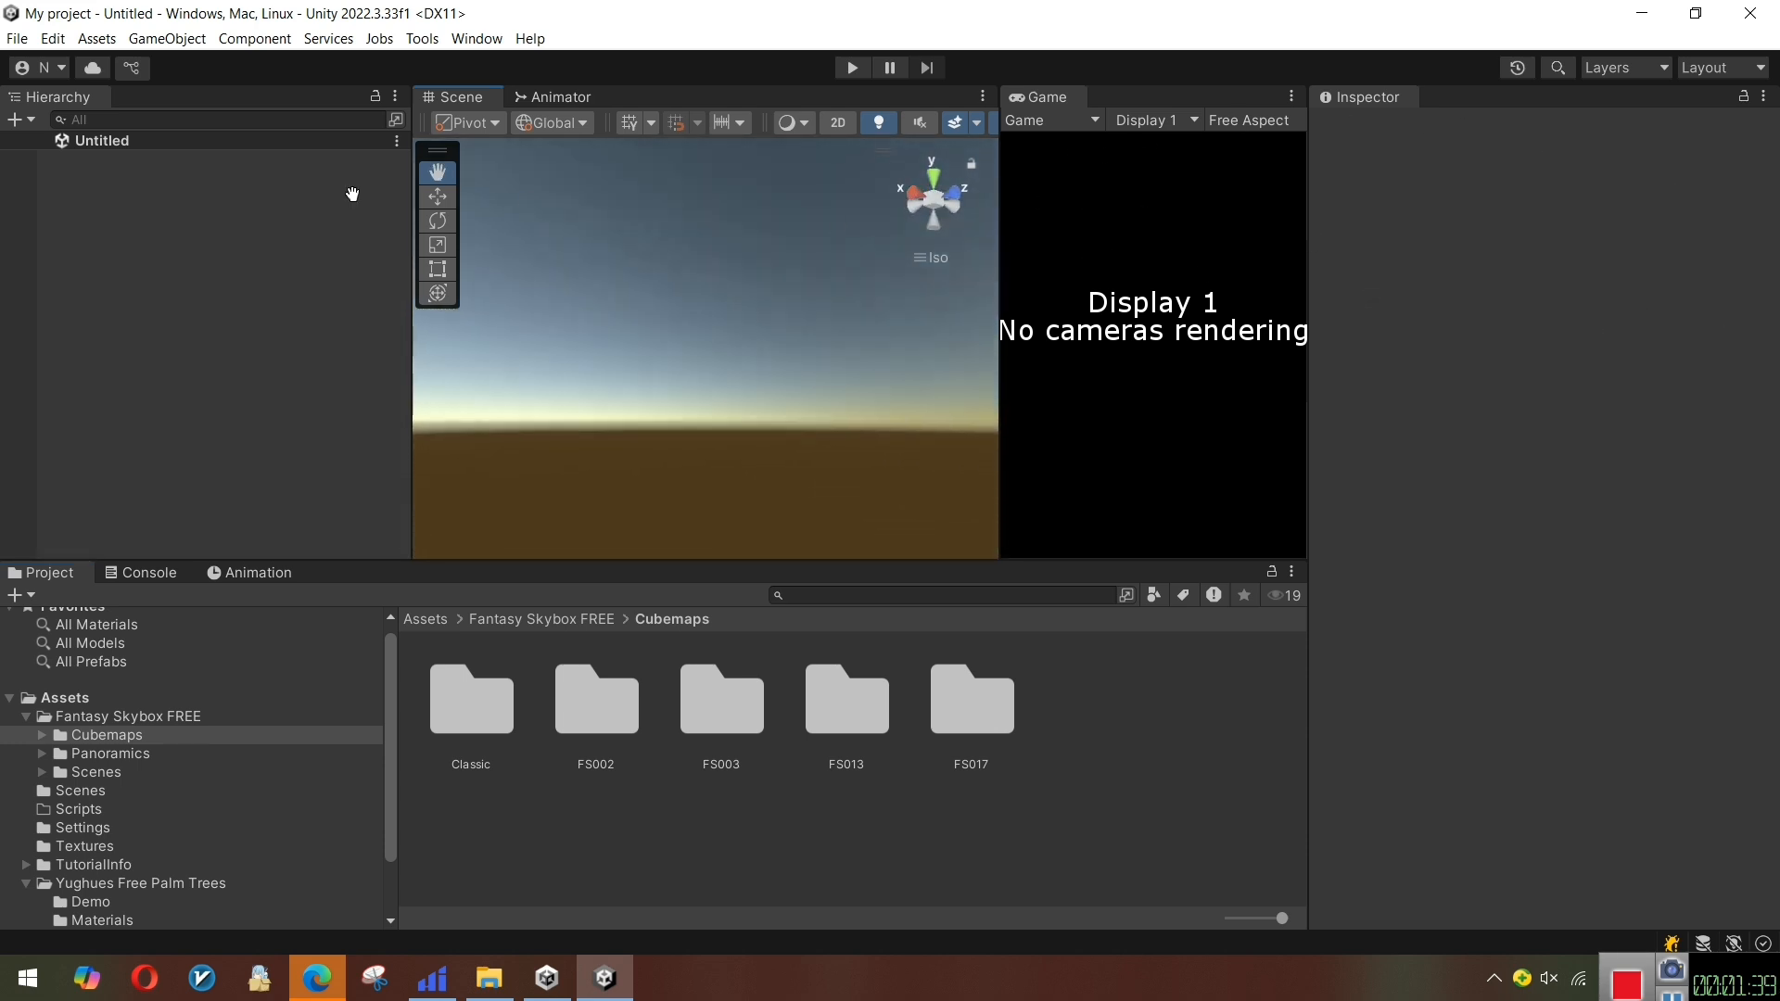
Add a Camera object to the empty untitled scene, keeping its default name
{"action": "right_click", "coordinate": [109, 192]}
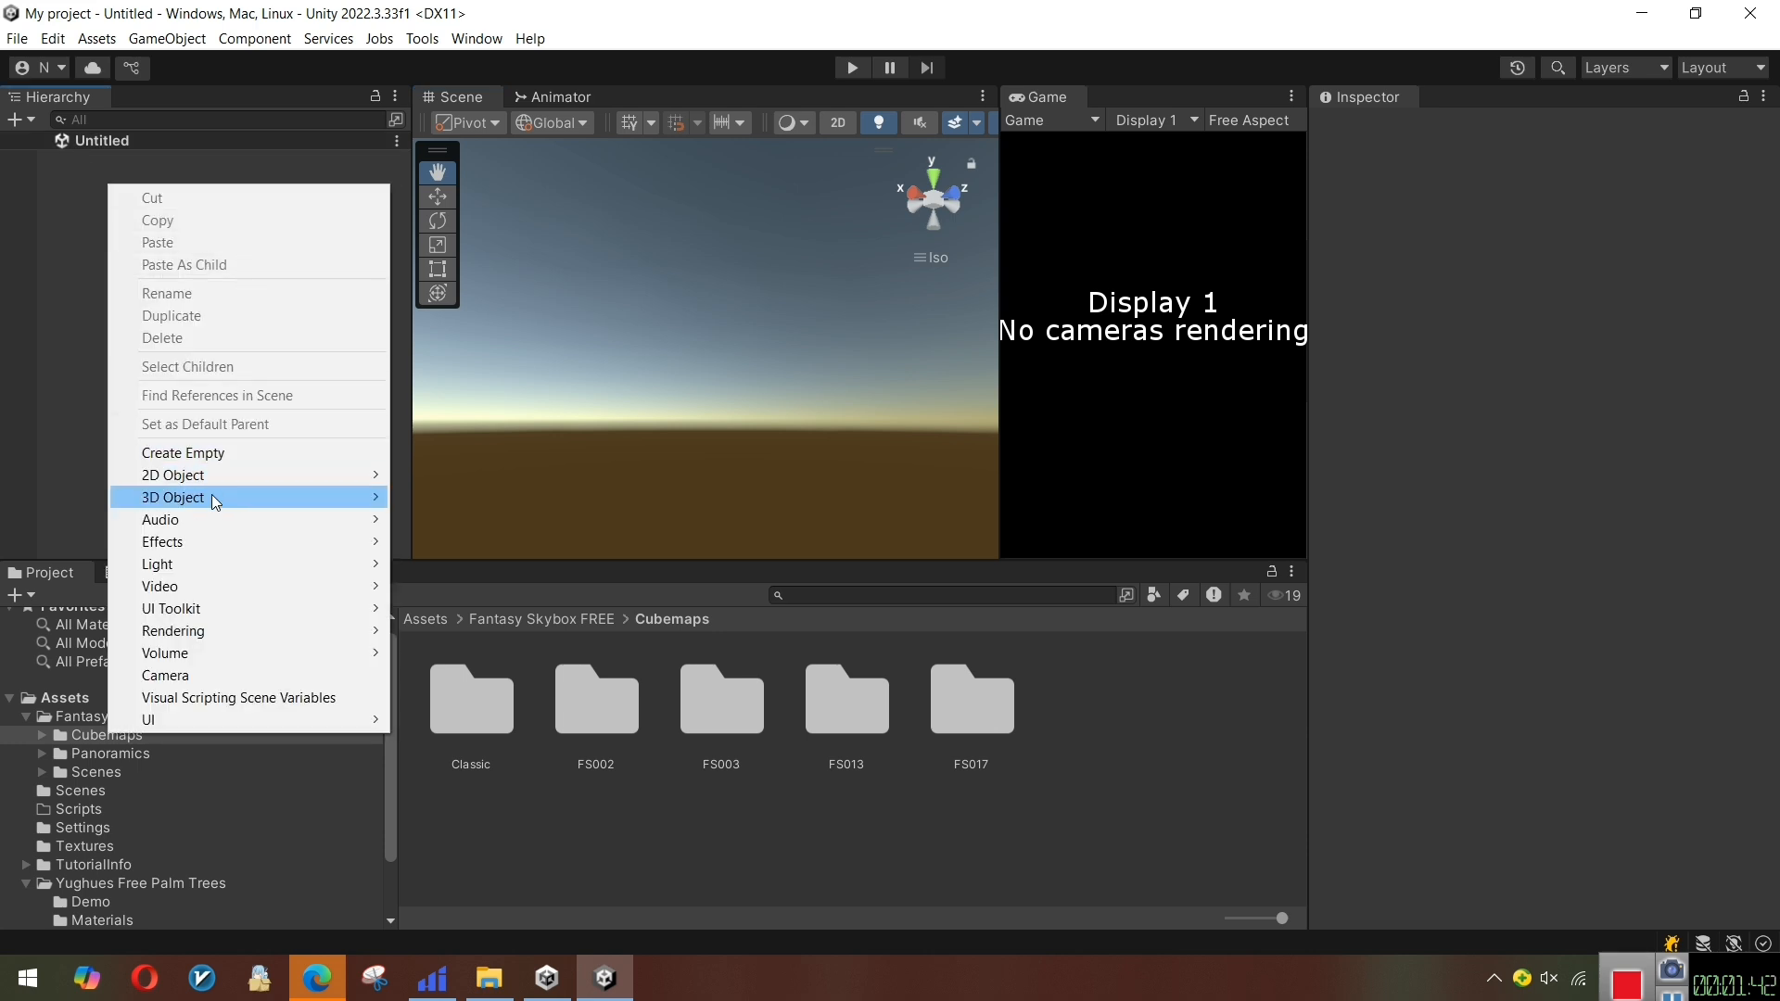
{"action": "left_click", "coordinate": [199, 676]}
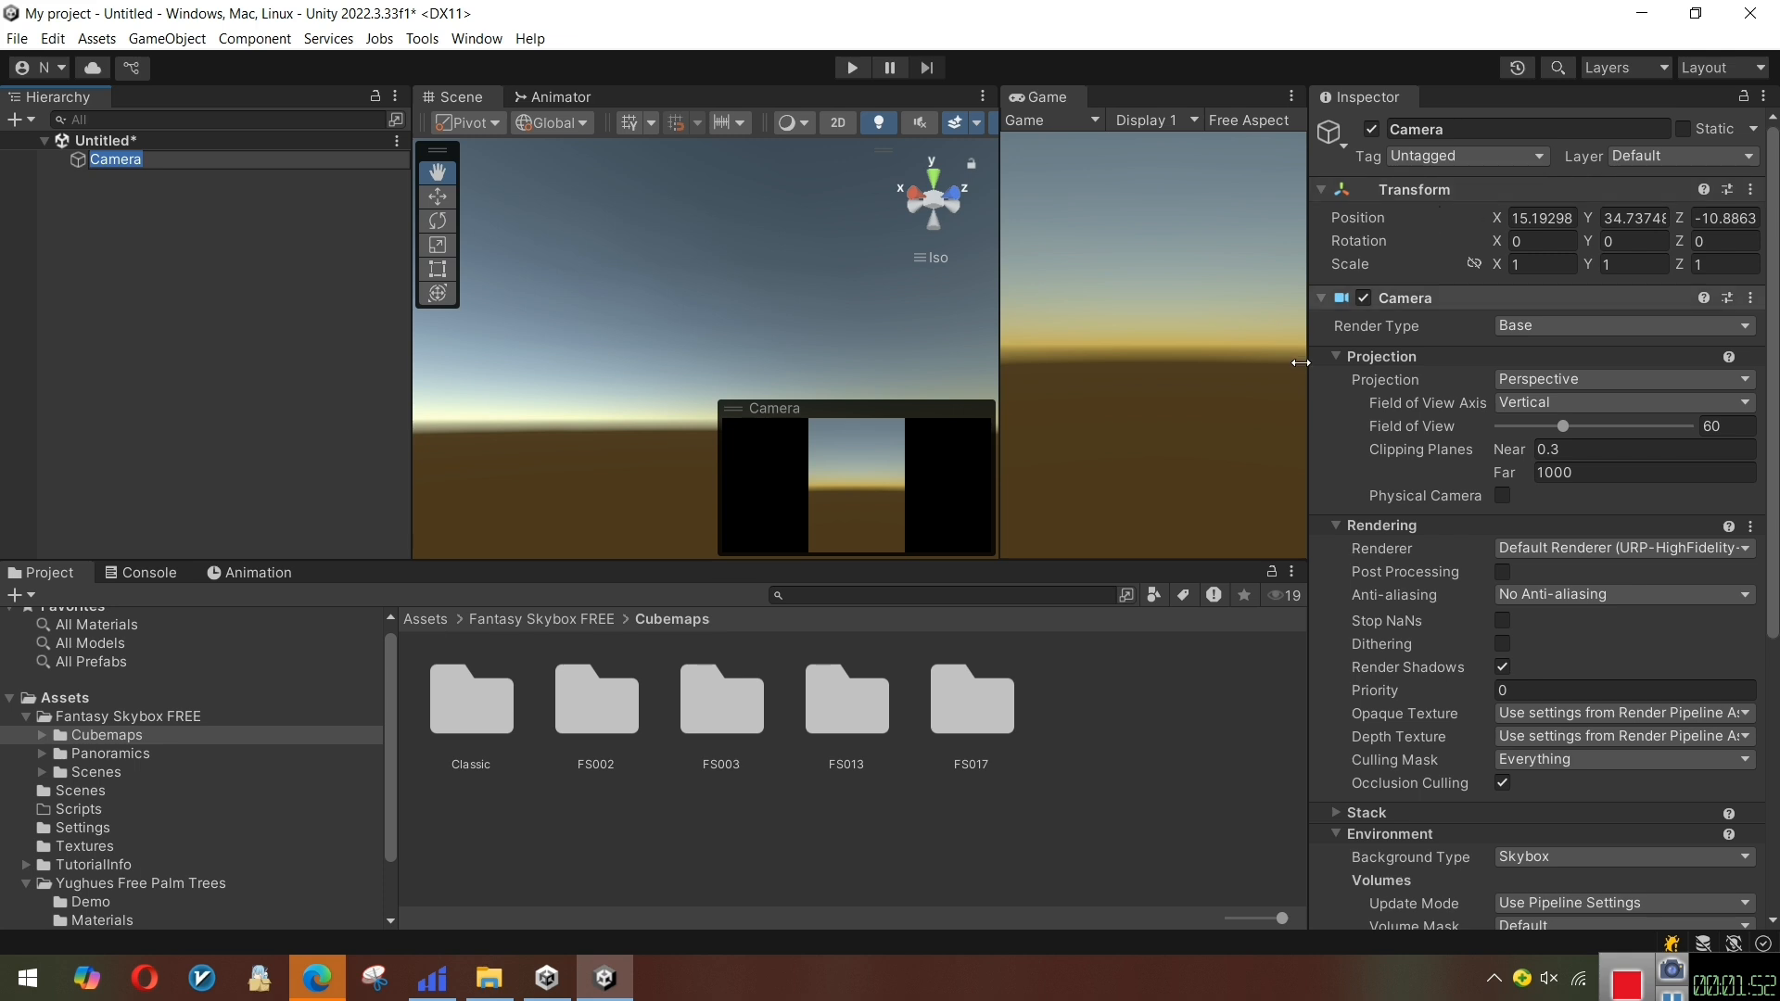
{"action": "left_click", "coordinate": [532, 823]}
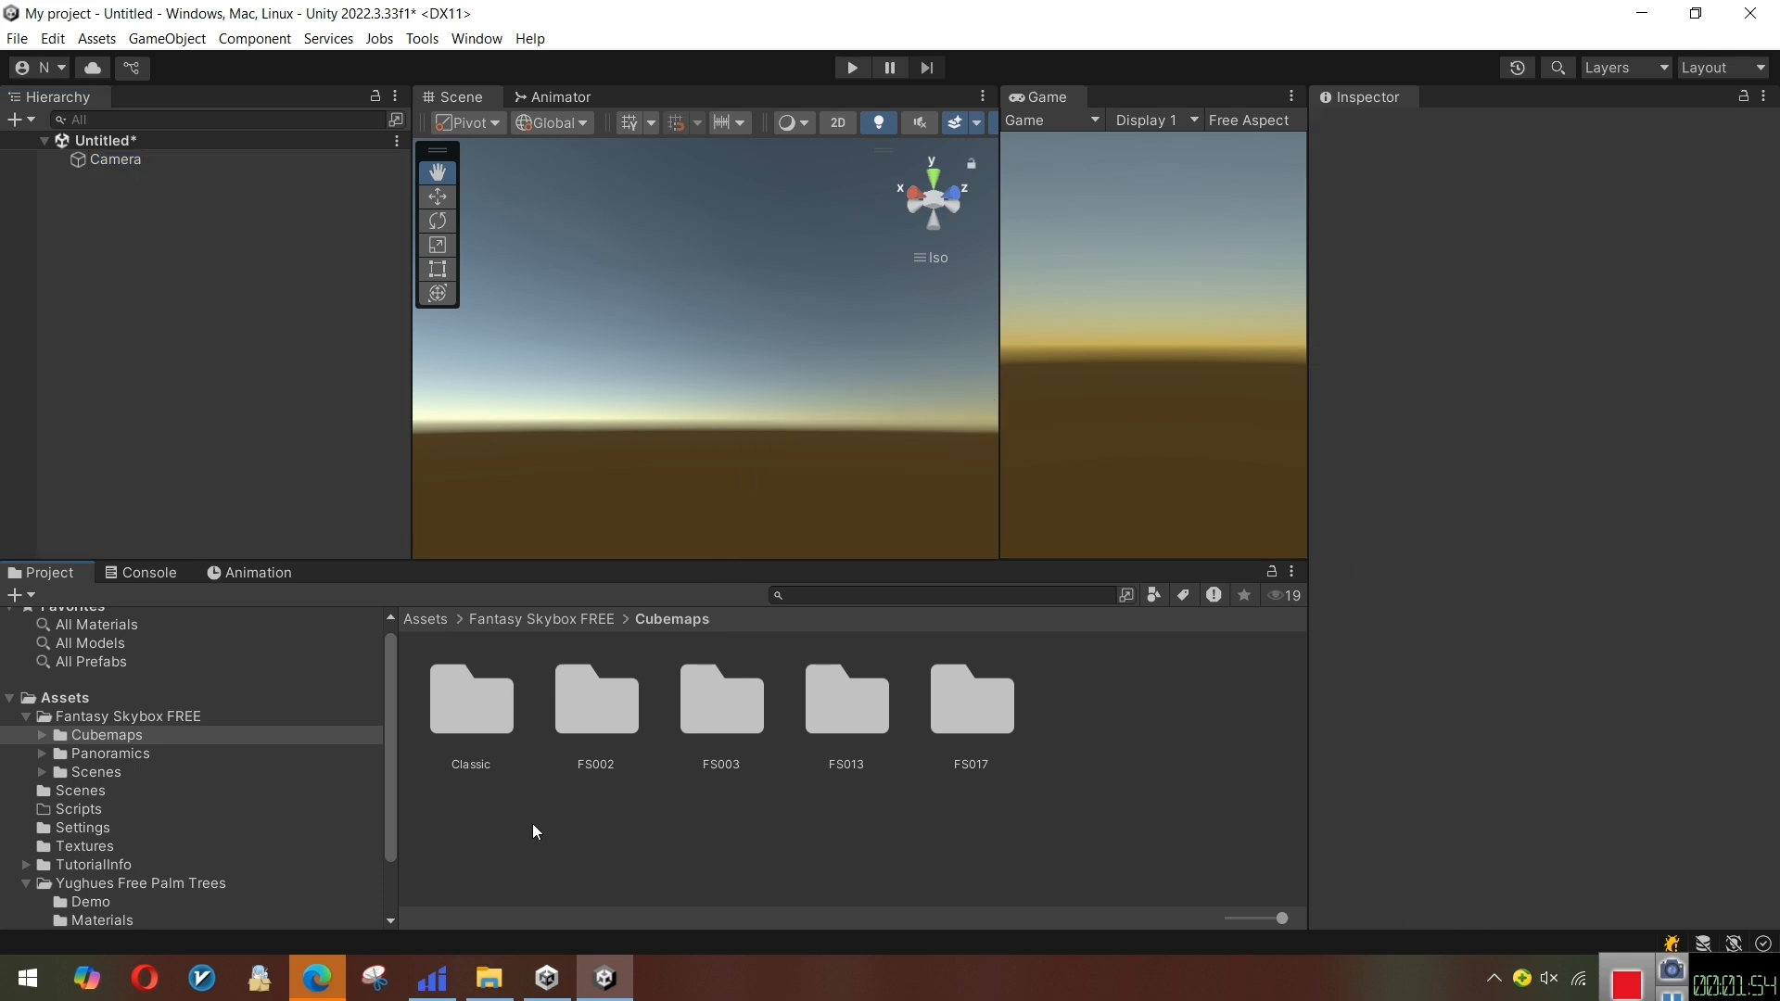
Create a new material directly in the Assets folder, keeping the default name New Material
{"action": "left_click", "coordinate": [65, 697]}
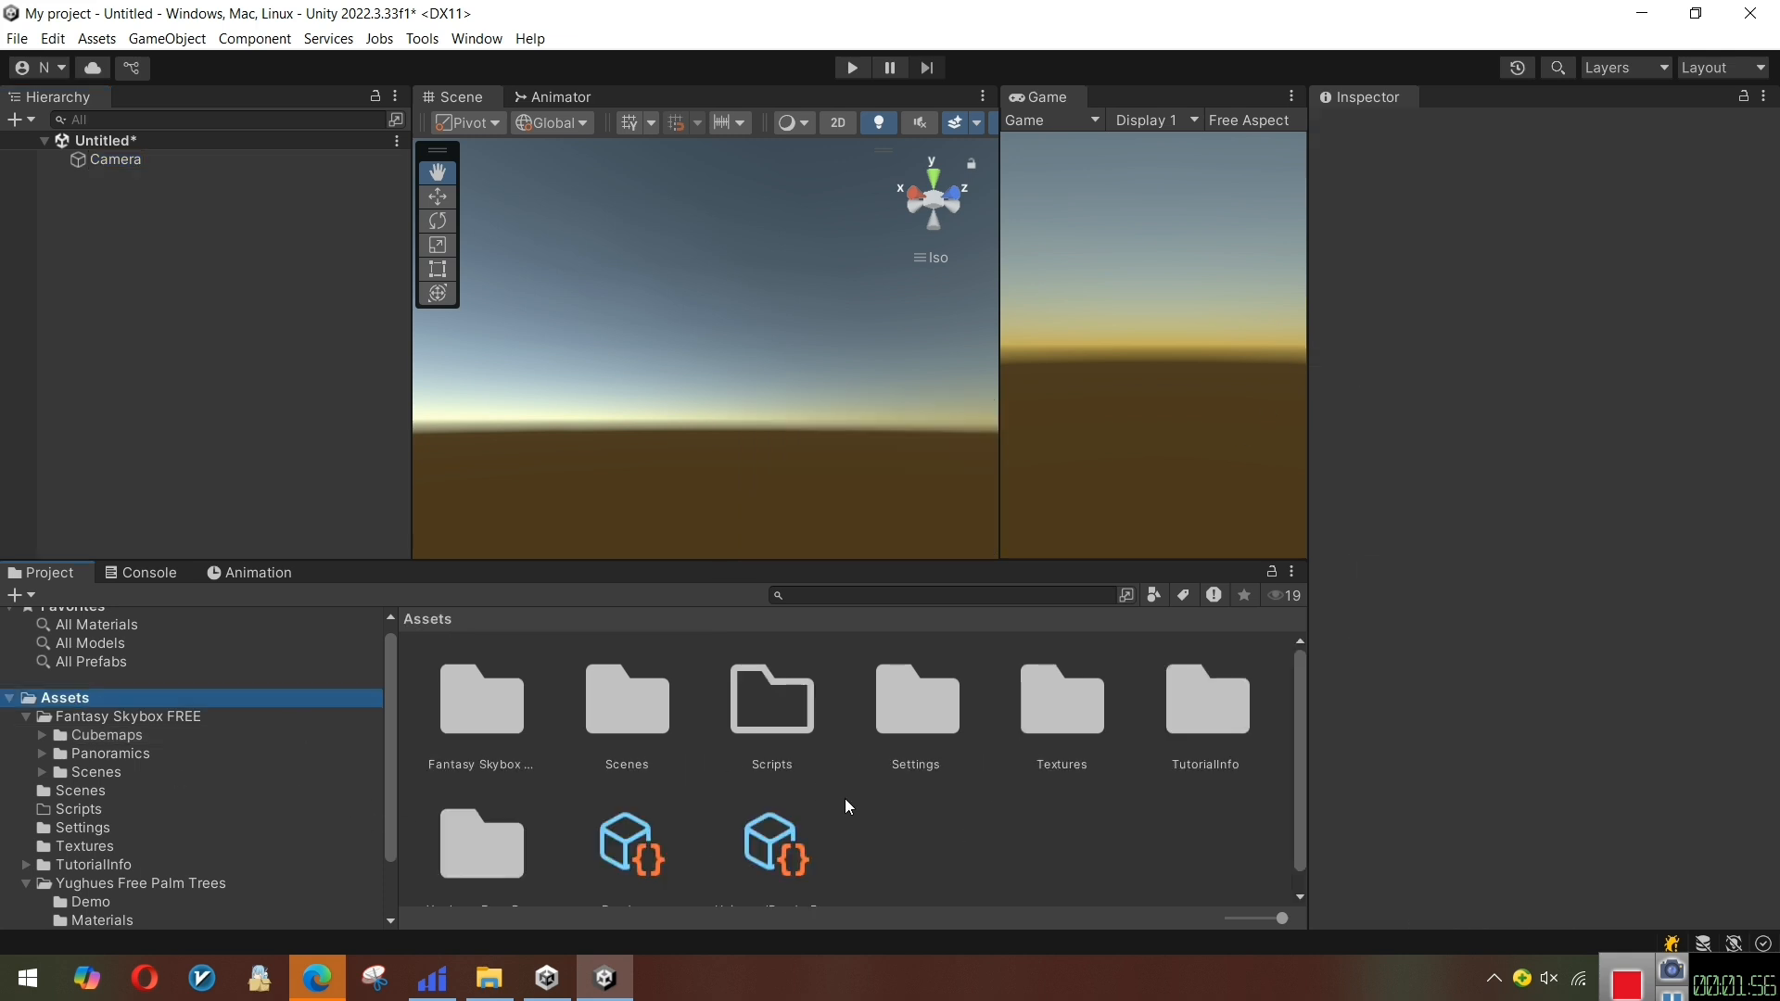
{"action": "right_click", "coordinate": [881, 827]}
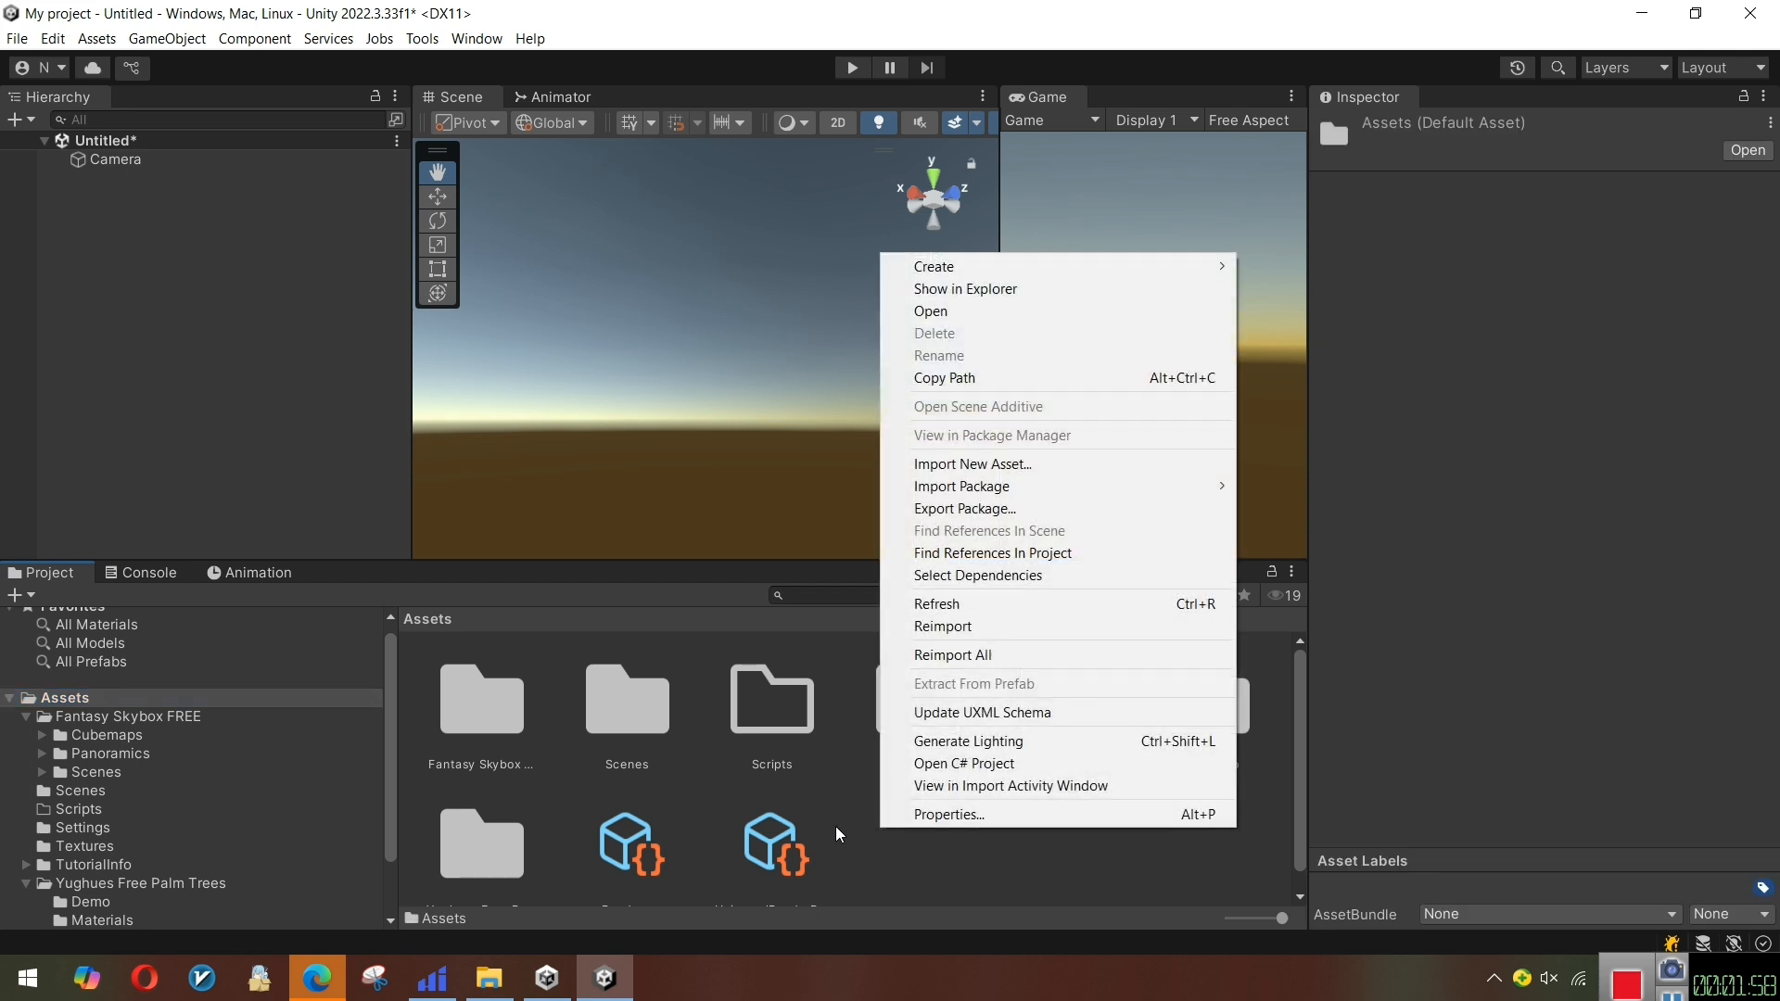
{"action": "left_click", "coordinate": [111, 707]}
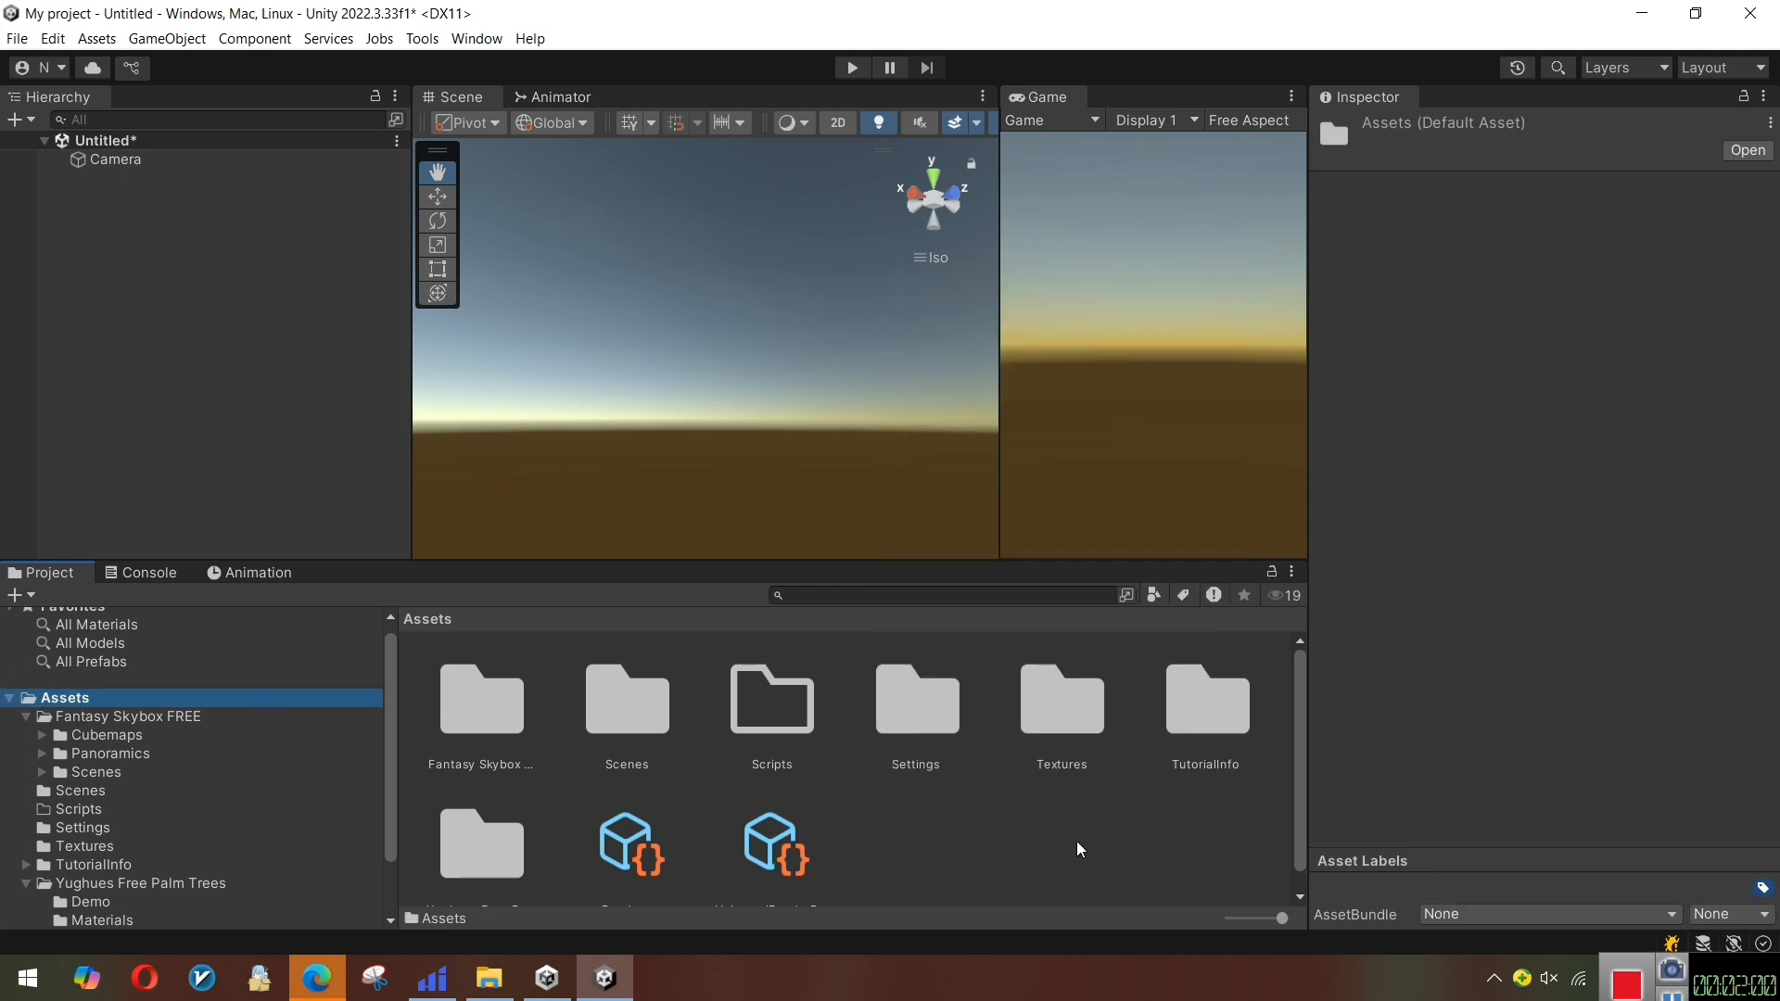
{"action": "right_click", "coordinate": [932, 833]}
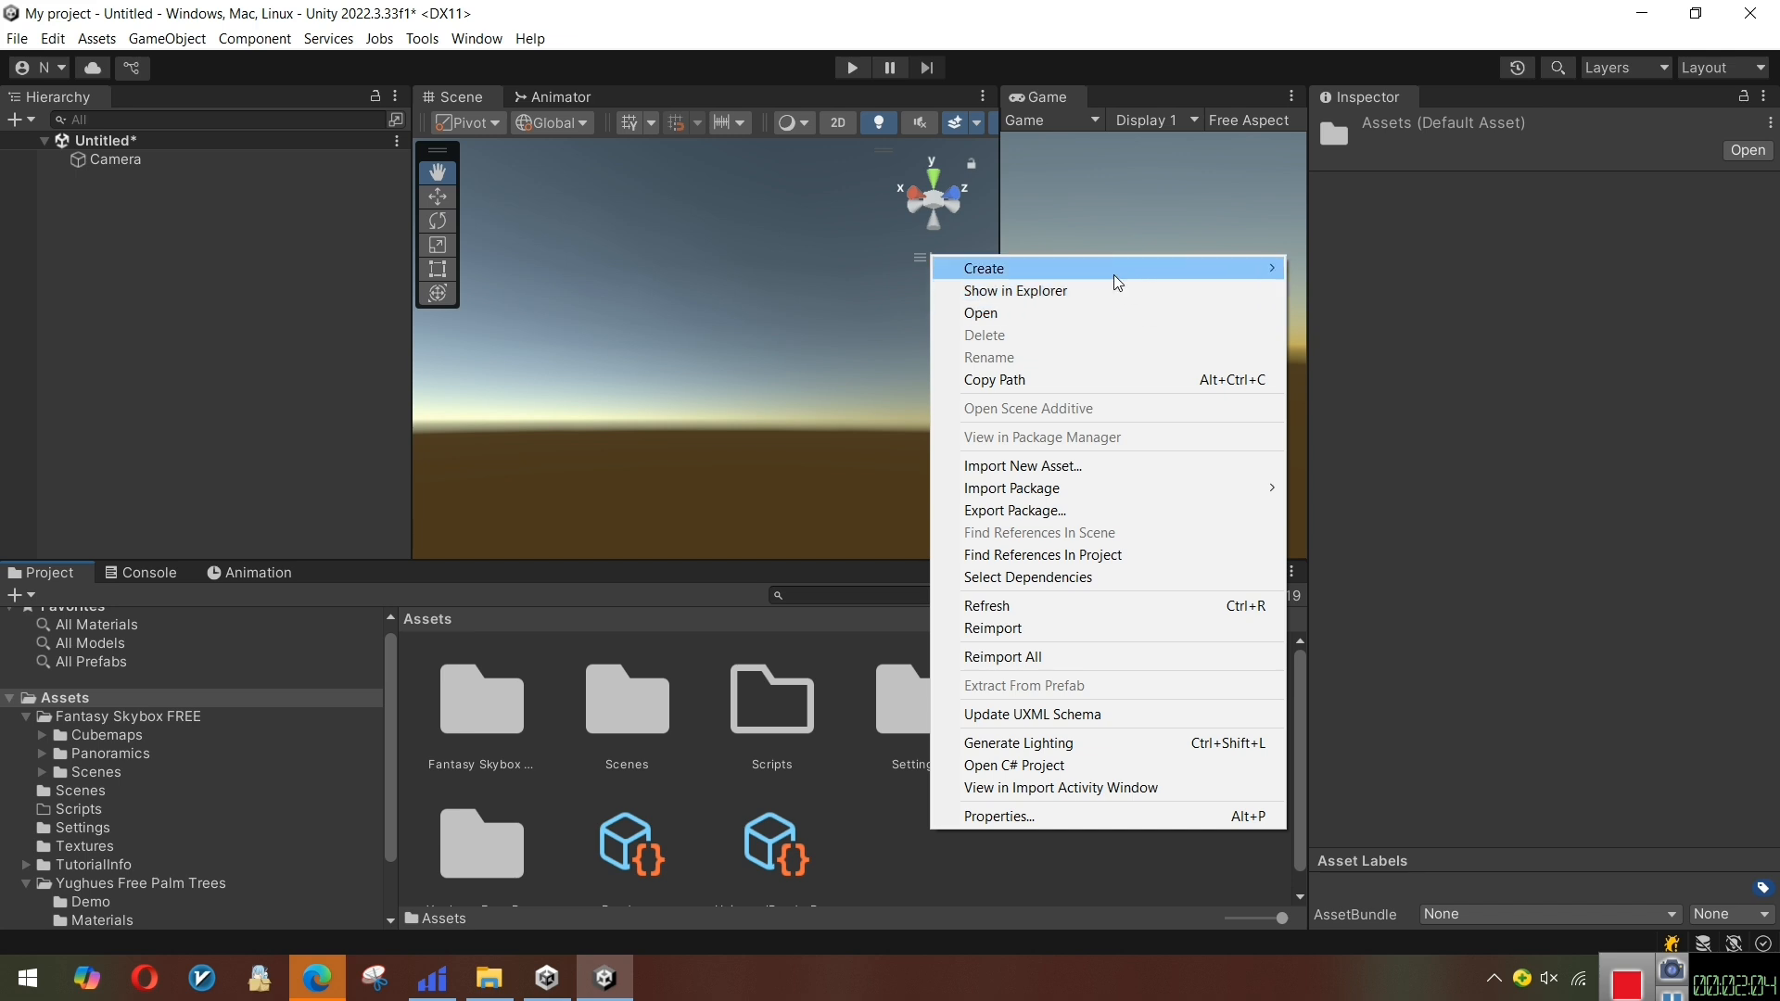
{"action": "mouse_move", "coordinate": [1116, 274]}
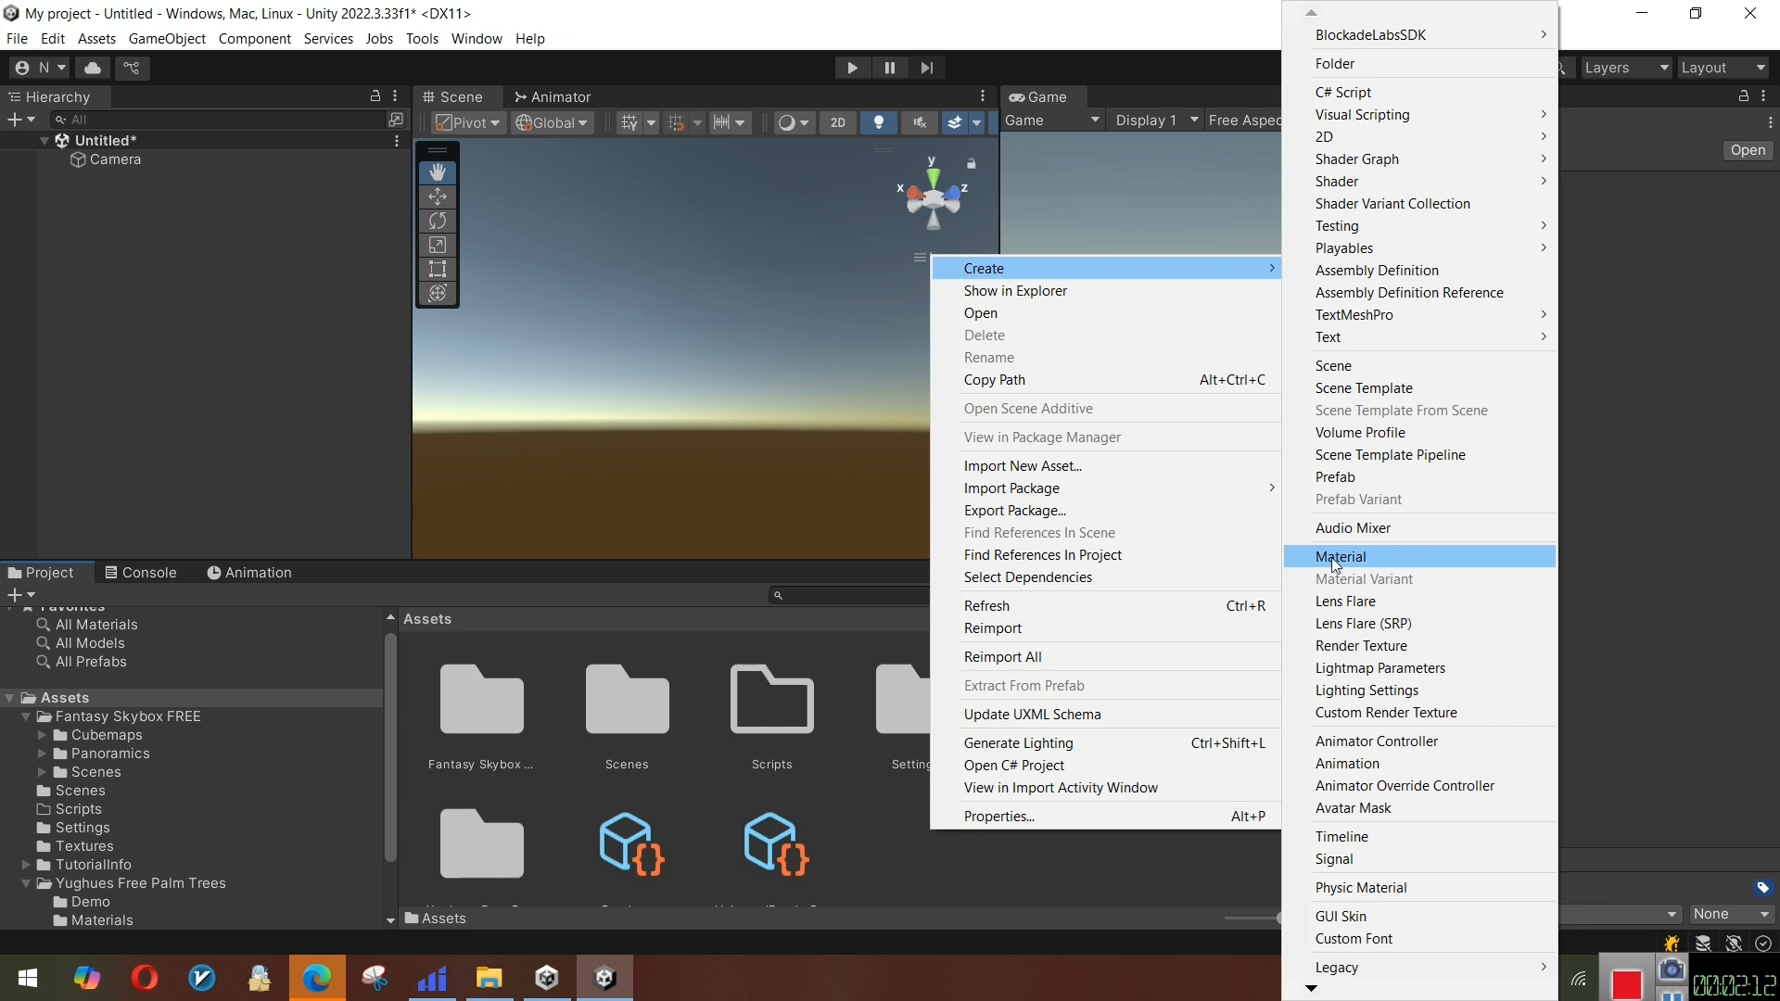
{"action": "left_click", "coordinate": [1399, 555]}
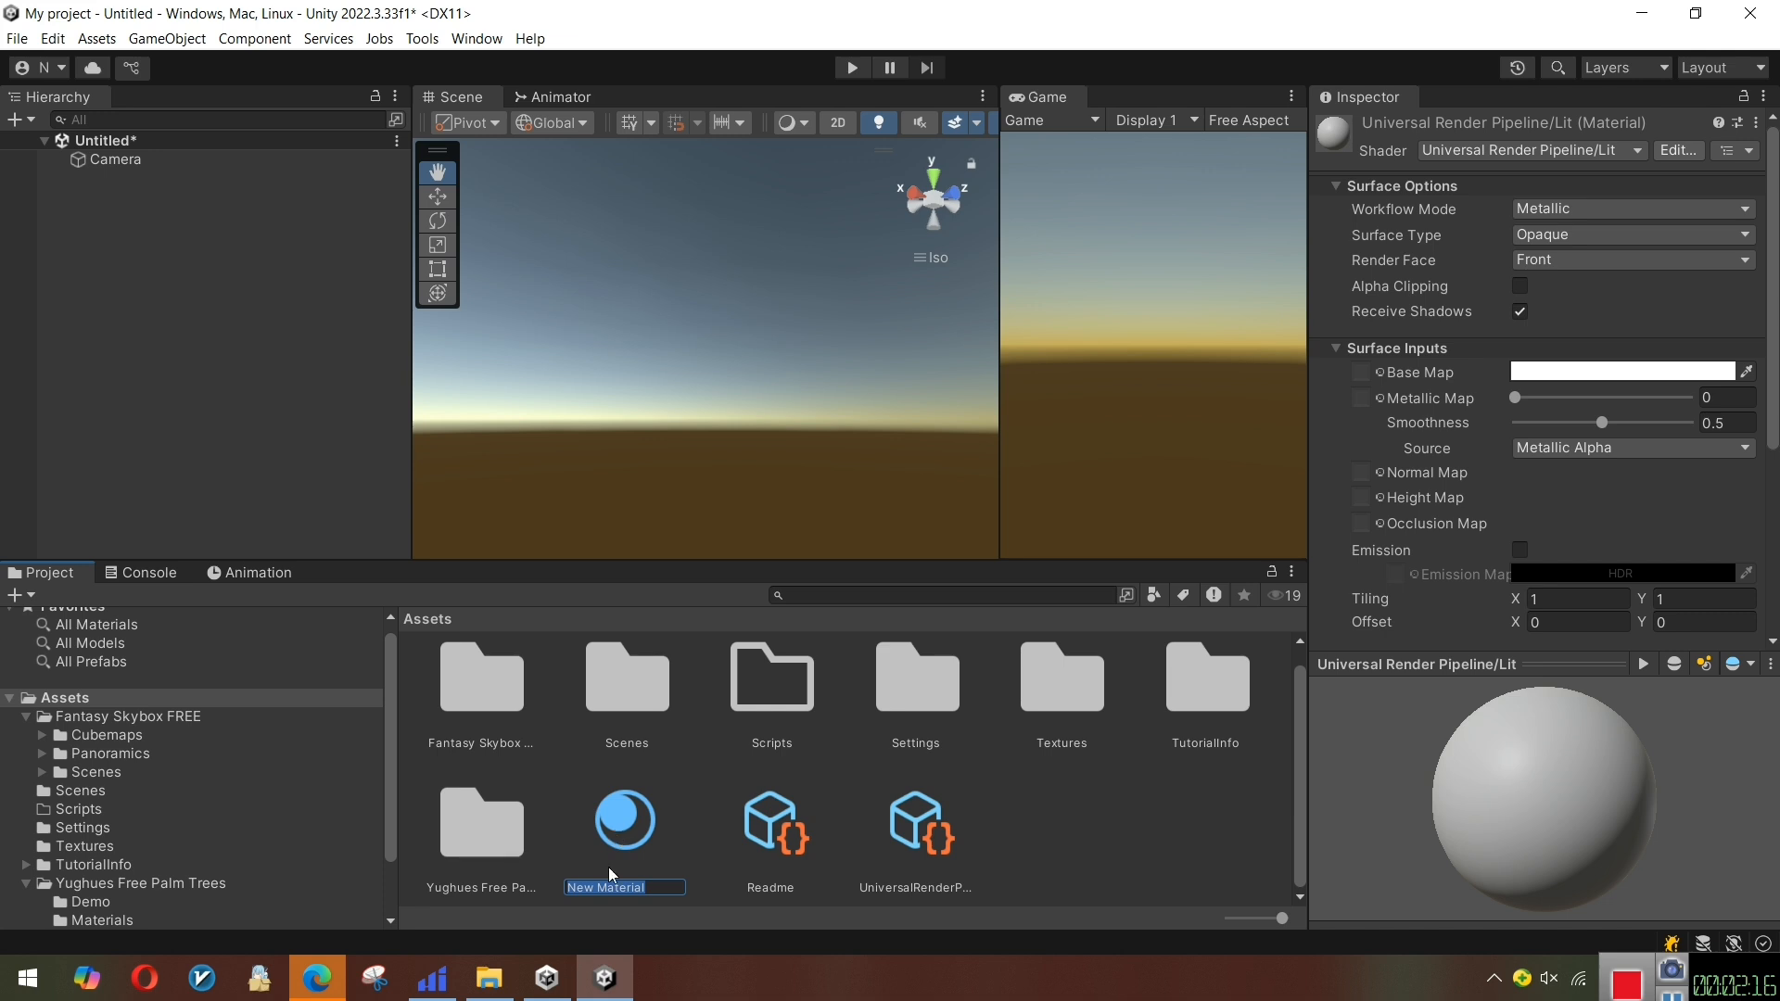
{"action": "left_click", "coordinate": [638, 819]}
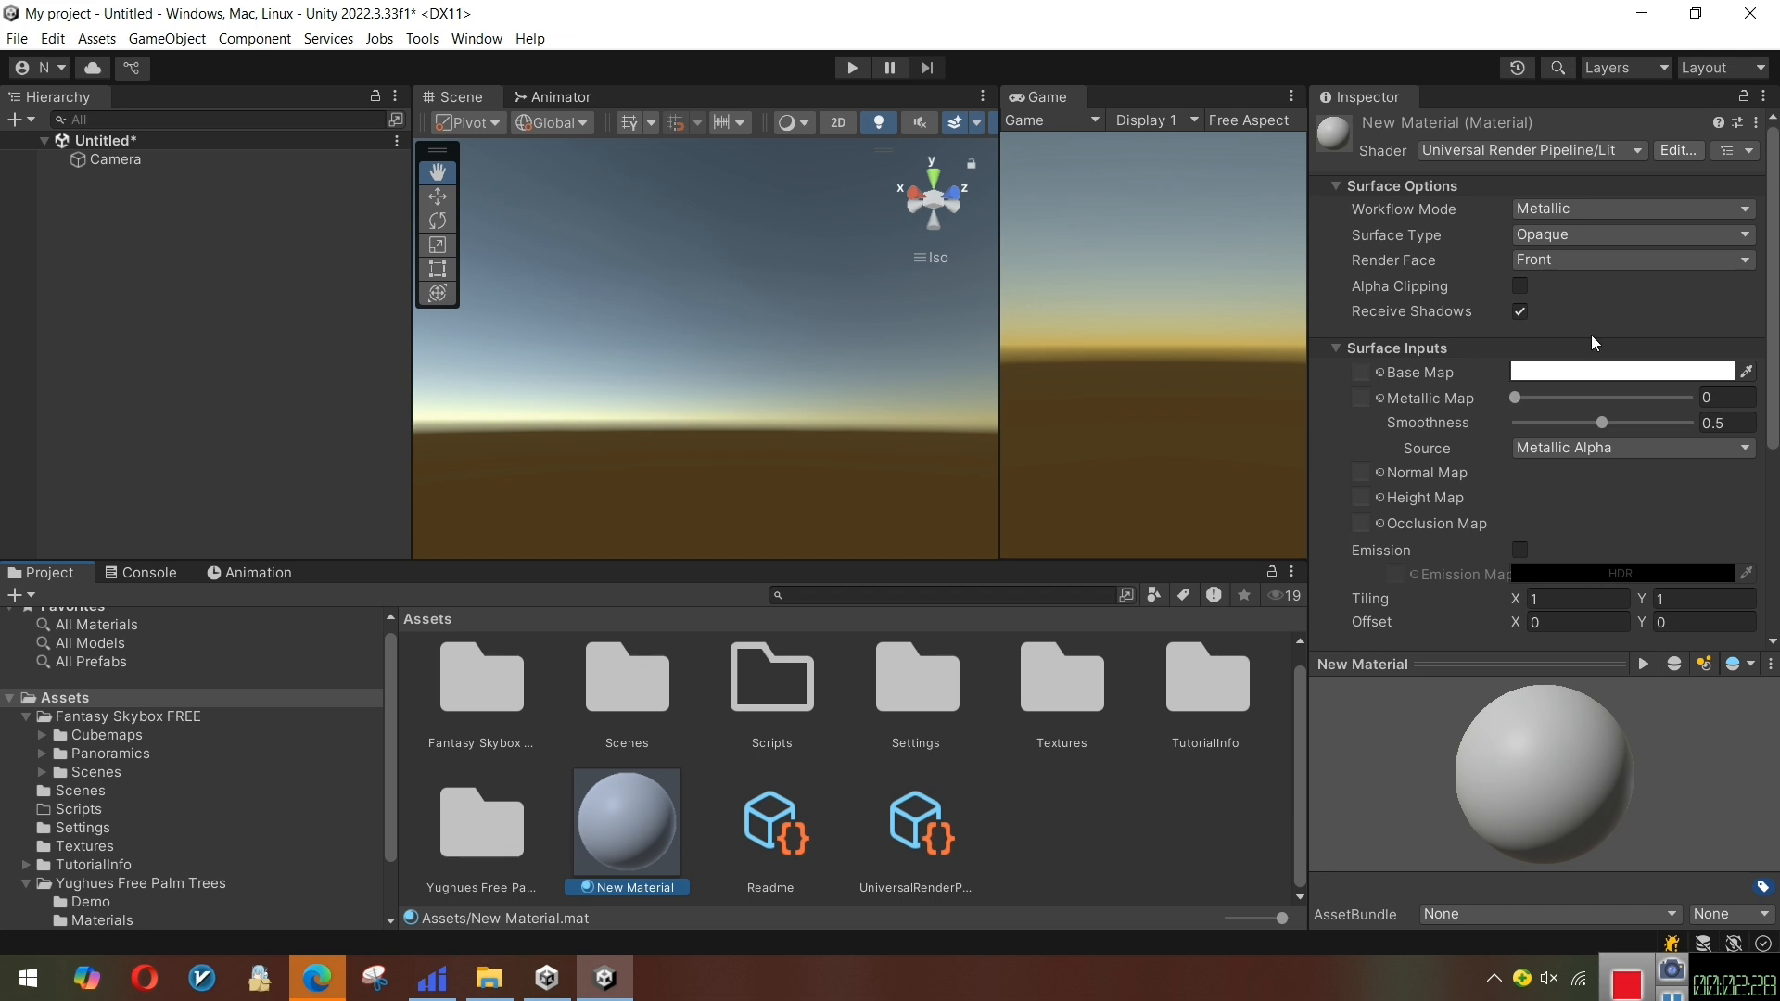
Set the shader of New Material to Skybox/6 Sided and review its six texture slots
{"action": "left_click", "coordinate": [1528, 154]}
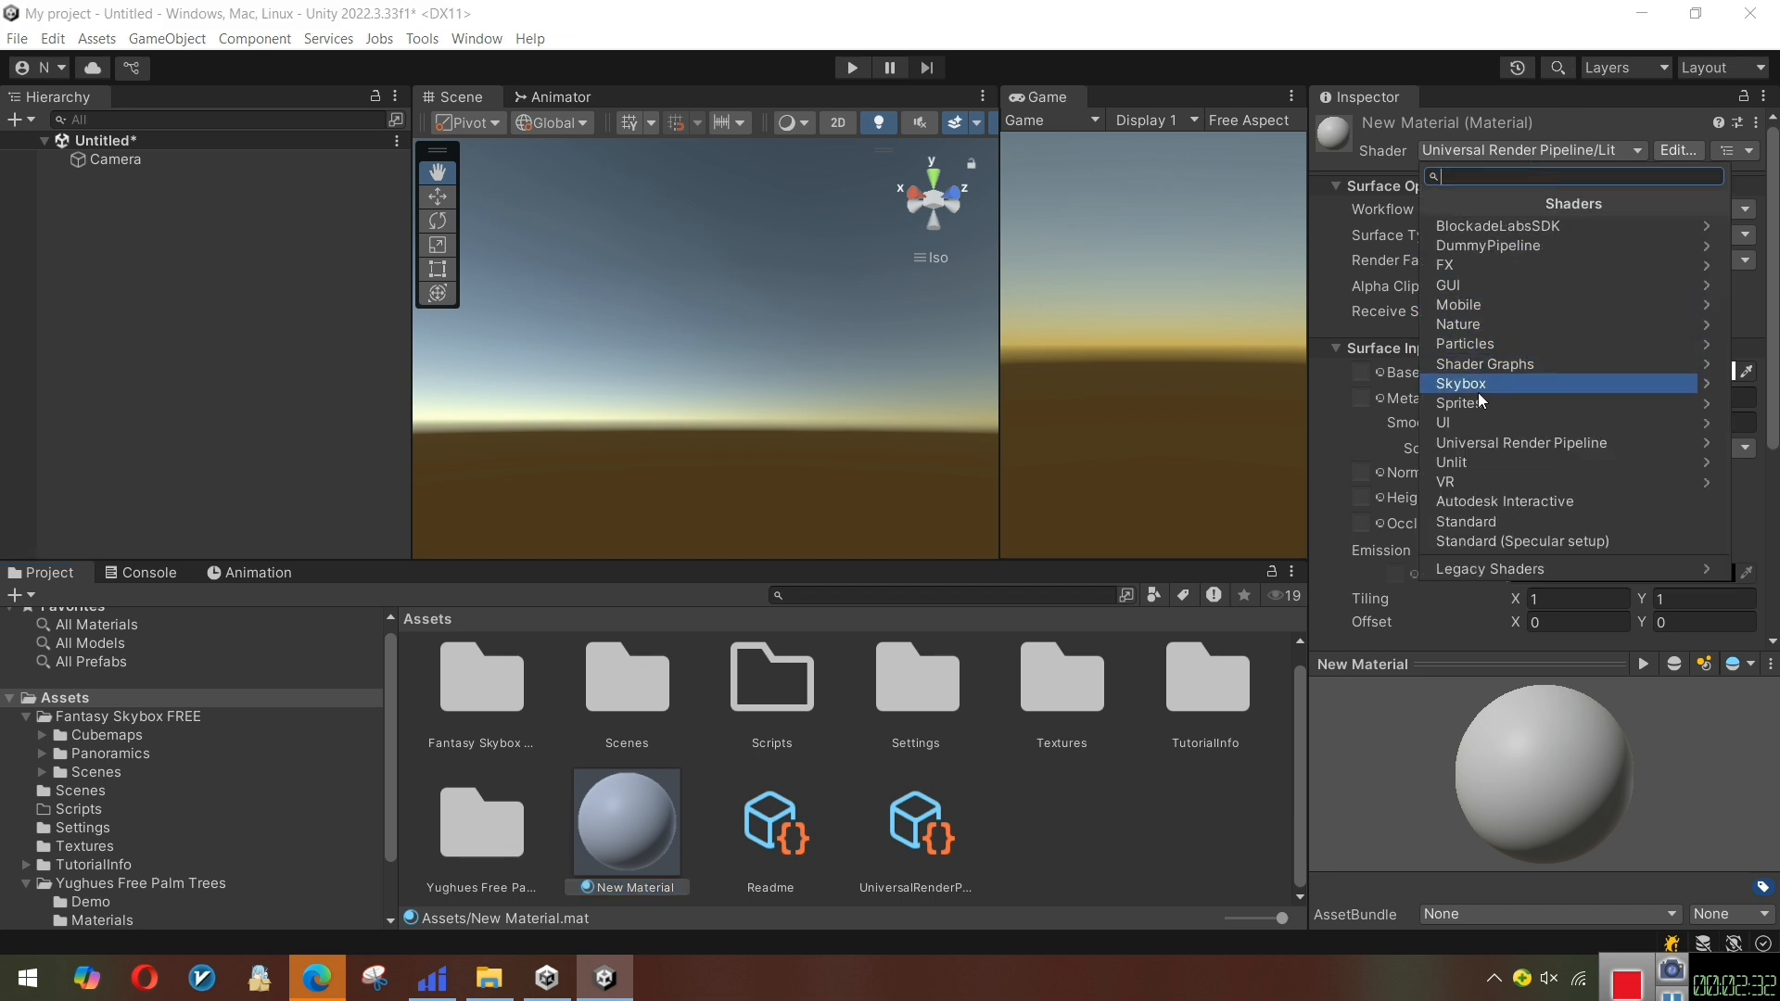
{"action": "left_click", "coordinate": [1455, 385]}
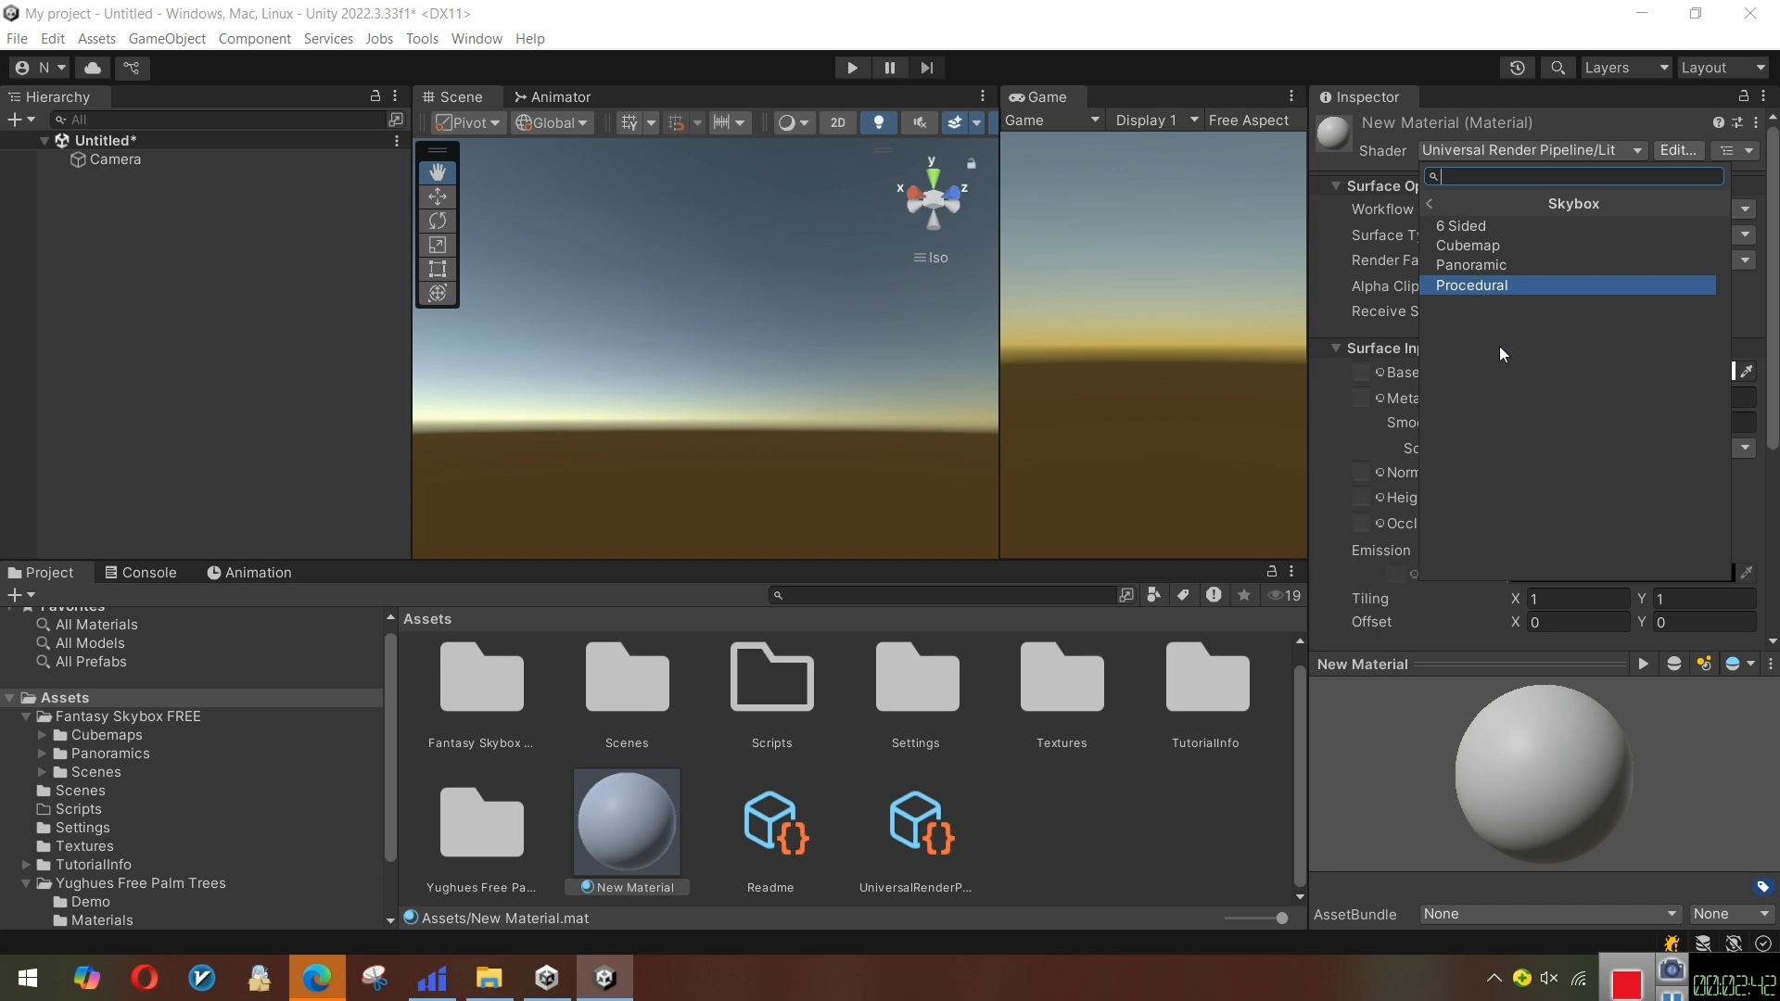
{"action": "left_click", "coordinate": [1449, 226]}
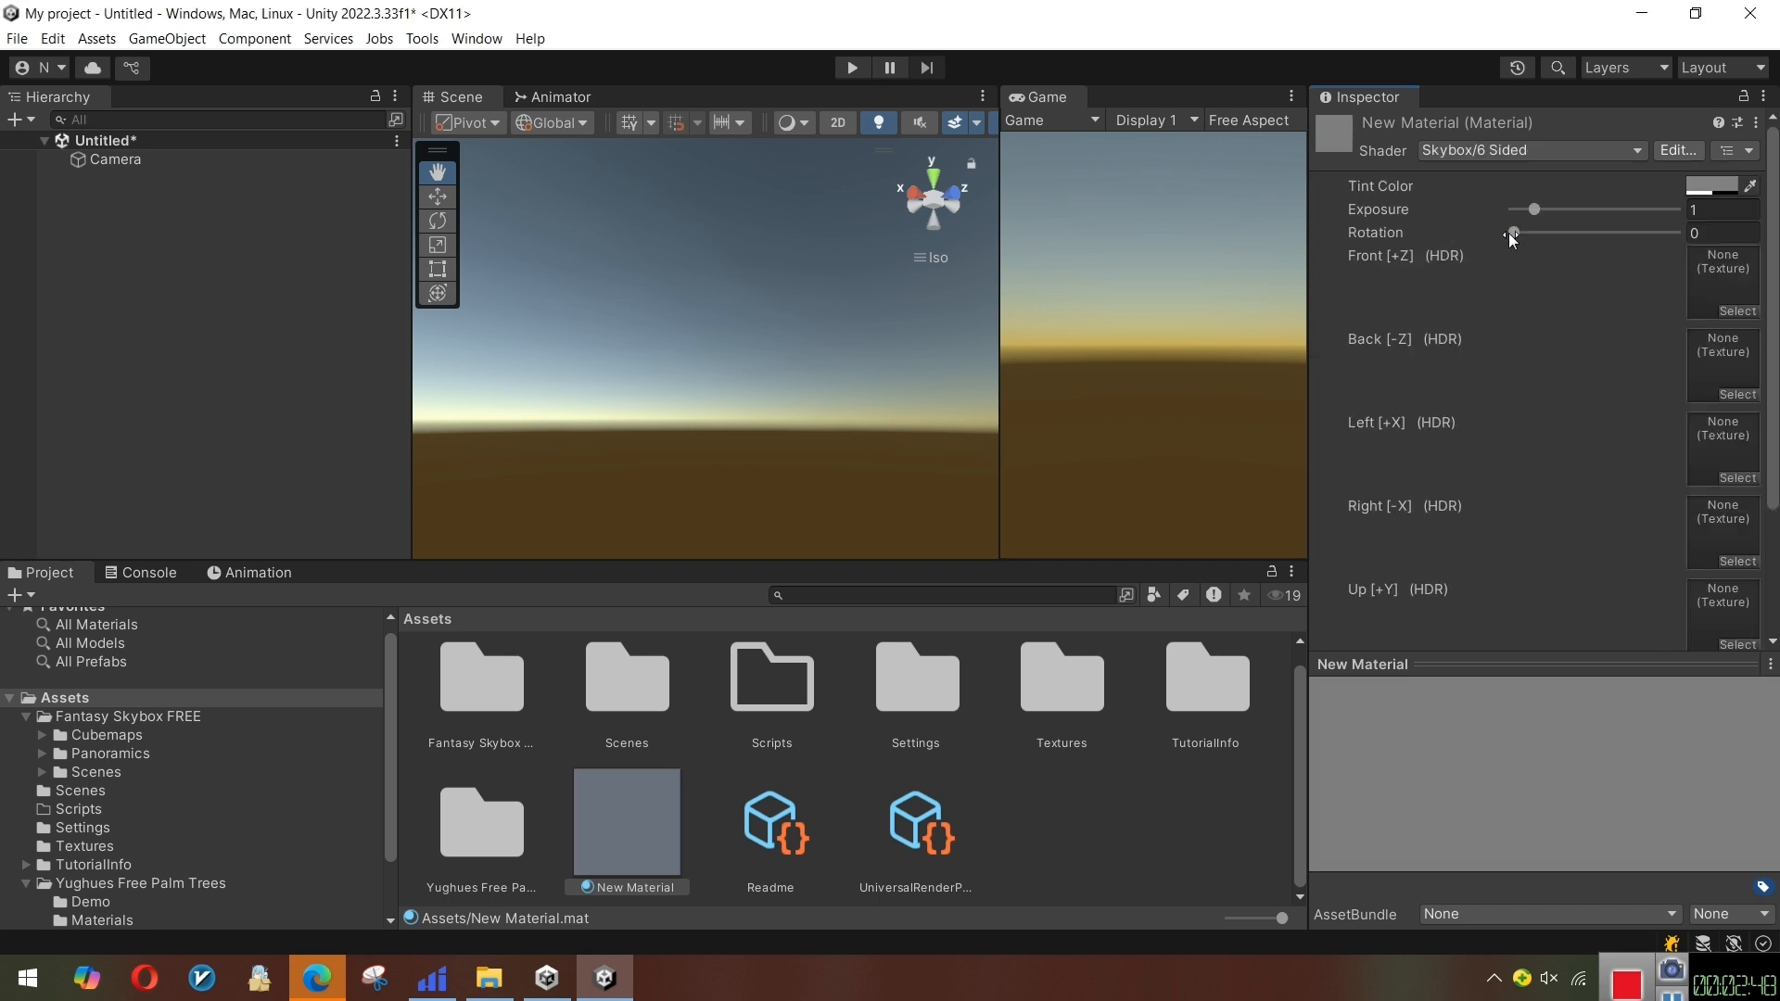
{"action": "scroll", "coordinate": [1606, 322], "scroll_direction": "down", "scroll_amount": 3}
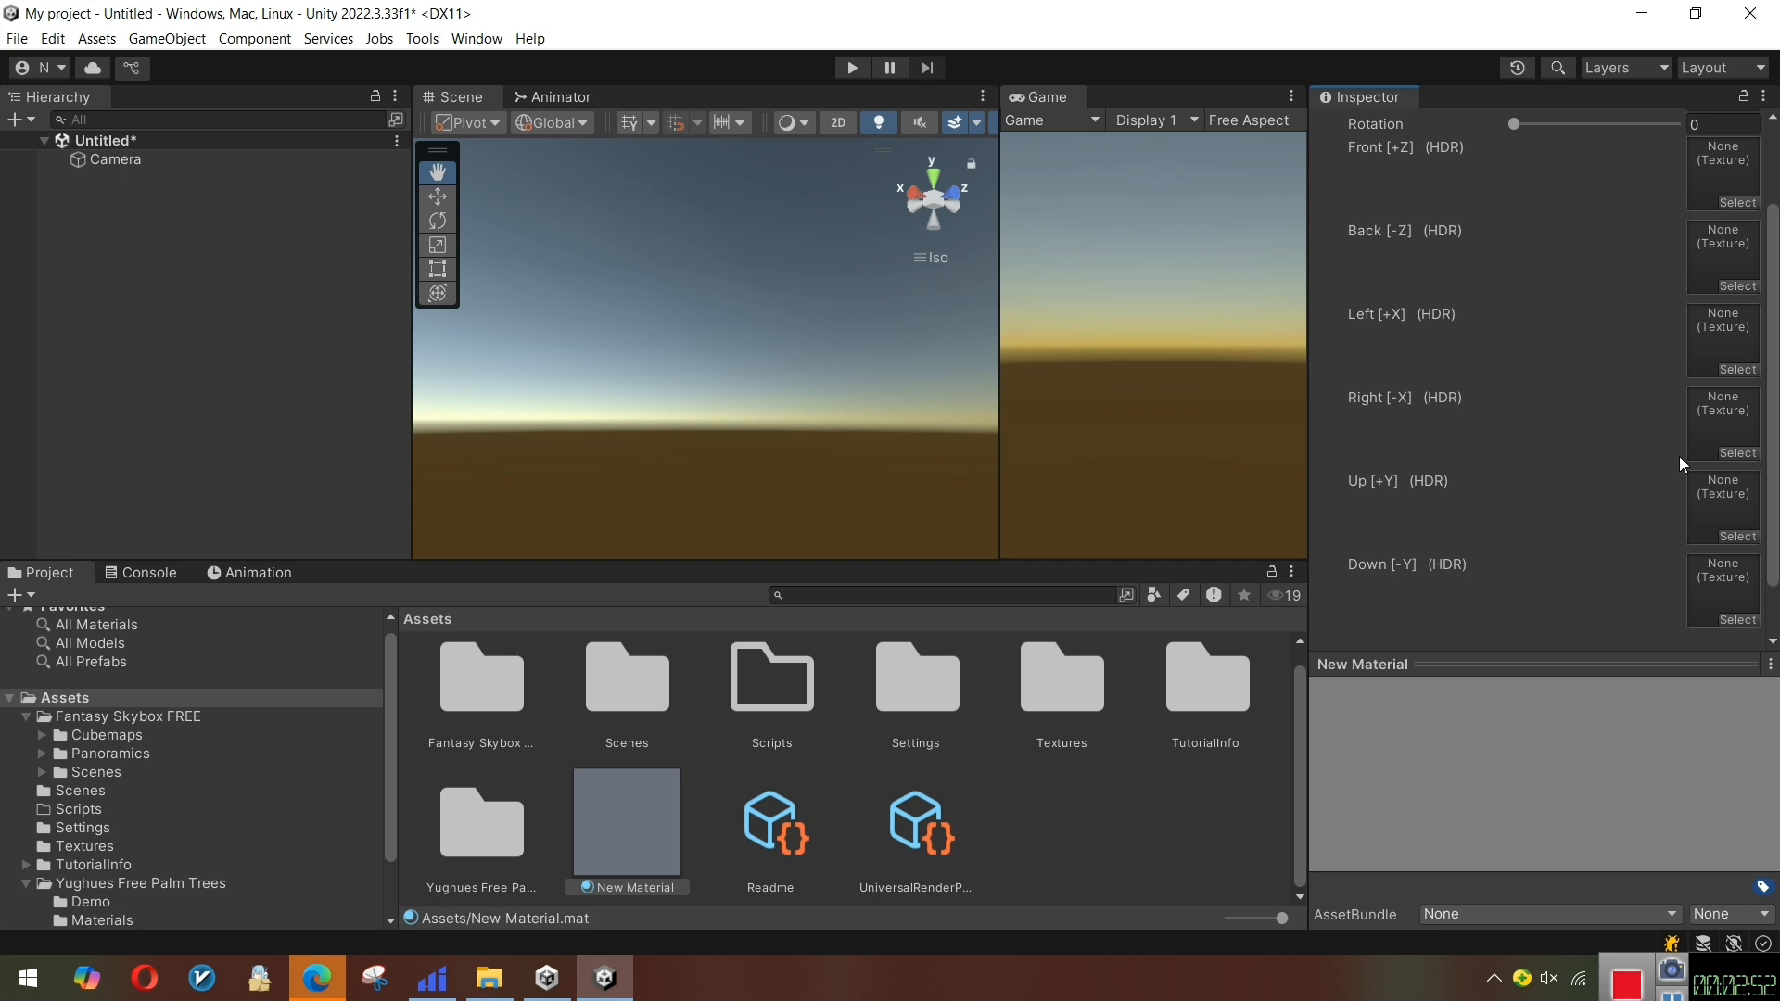
{"action": "scroll", "coordinate": [1657, 443], "scroll_direction": "up", "scroll_amount": 3}
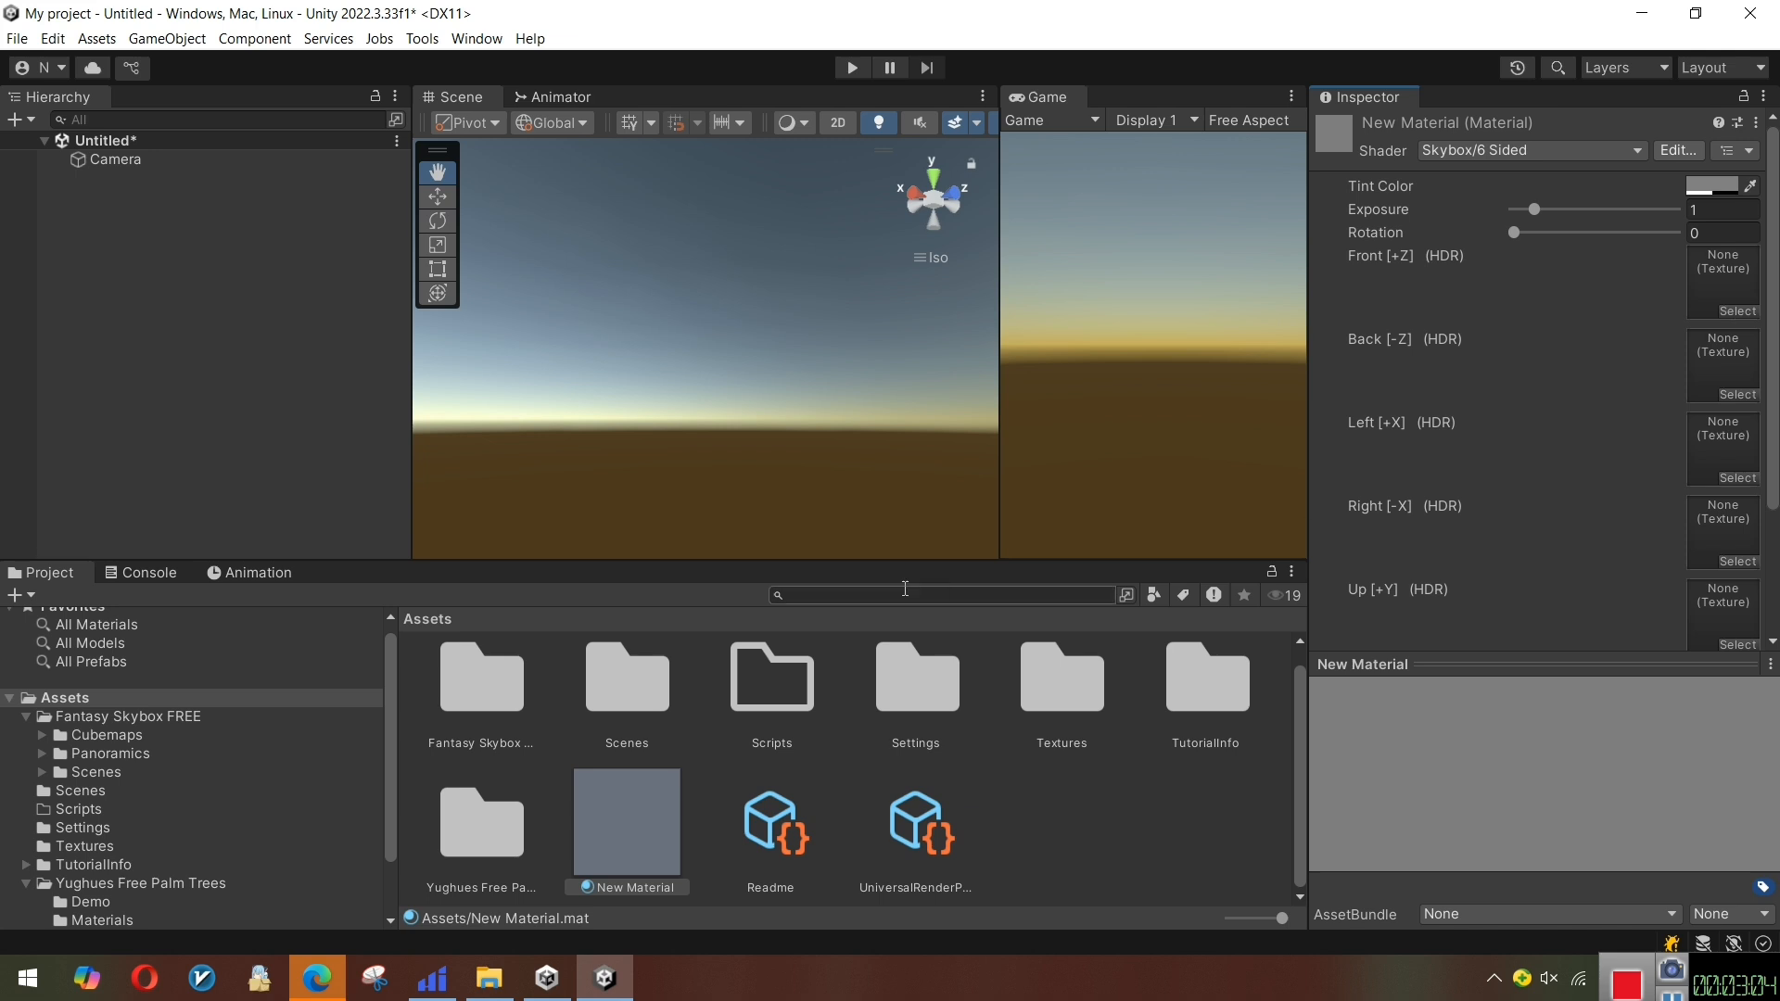
Examine the FS000_Day_01 and FS000_Day_01_Sunless sky materials and the FS000_Day_01 cubemap's import settings in the Fantasy Skybox FREE Cubemaps/Classic folder
{"action": "left_click", "coordinate": [148, 720]}
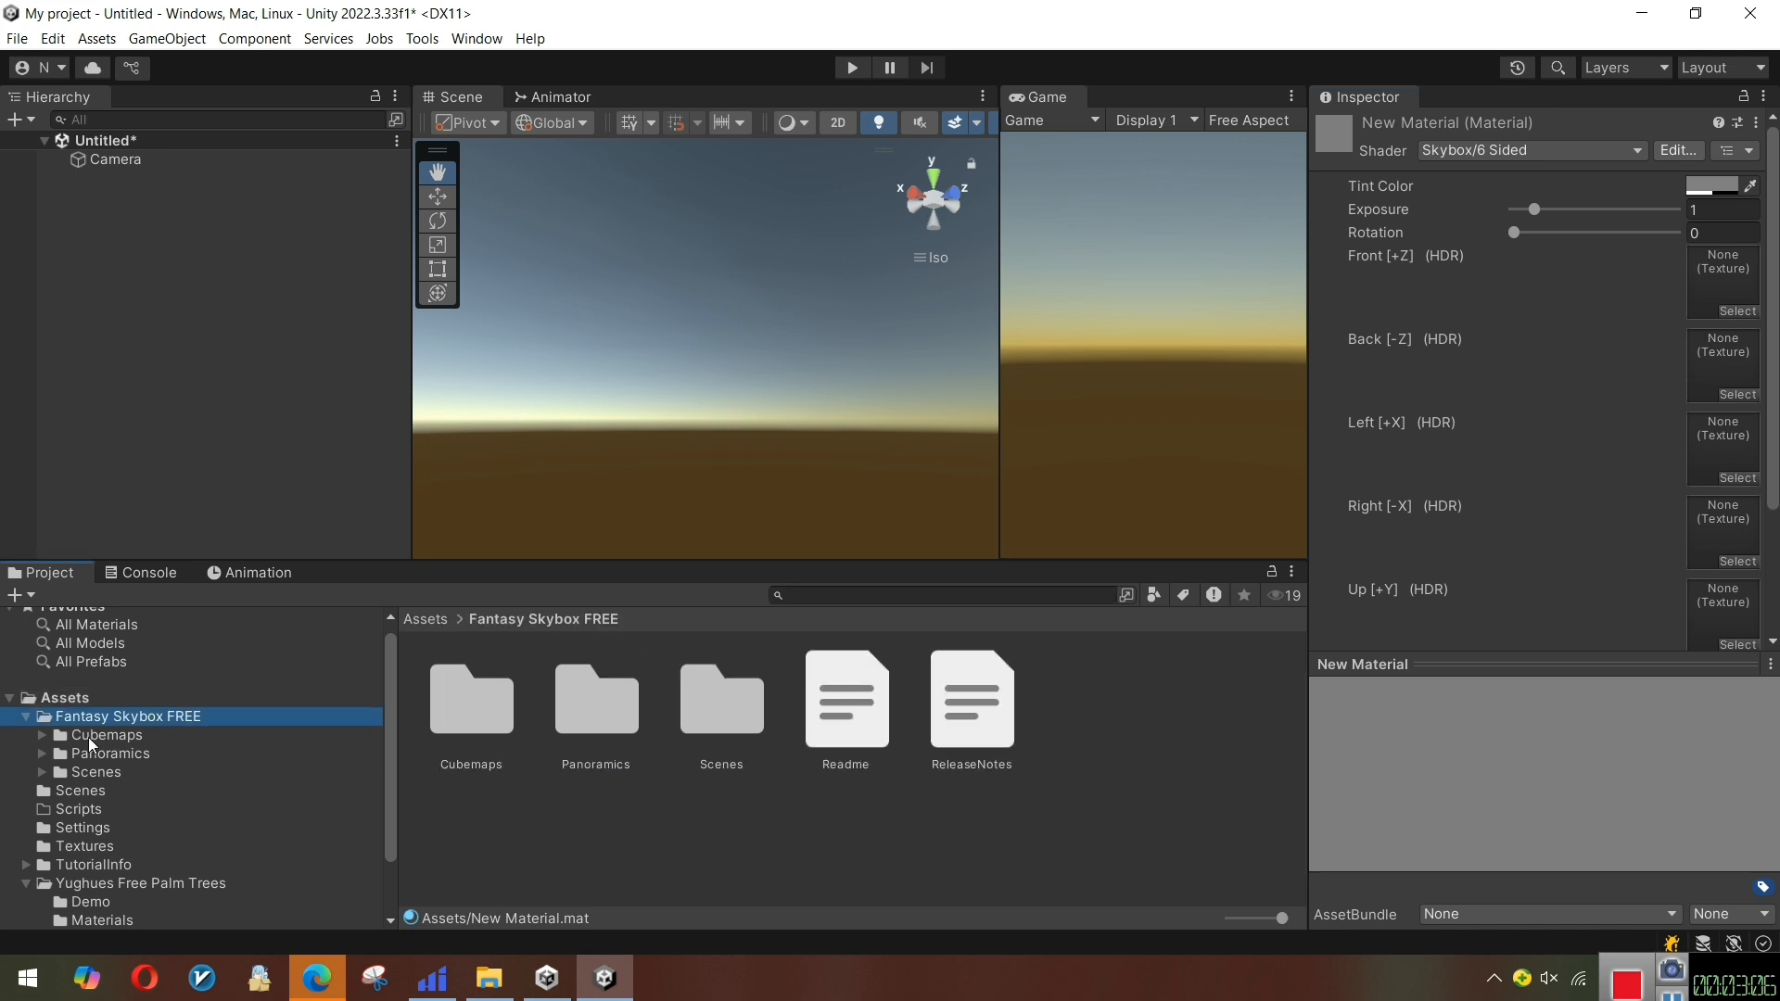
{"action": "left_click", "coordinate": [104, 738]}
{"action": "left_click", "coordinate": [48, 730]}
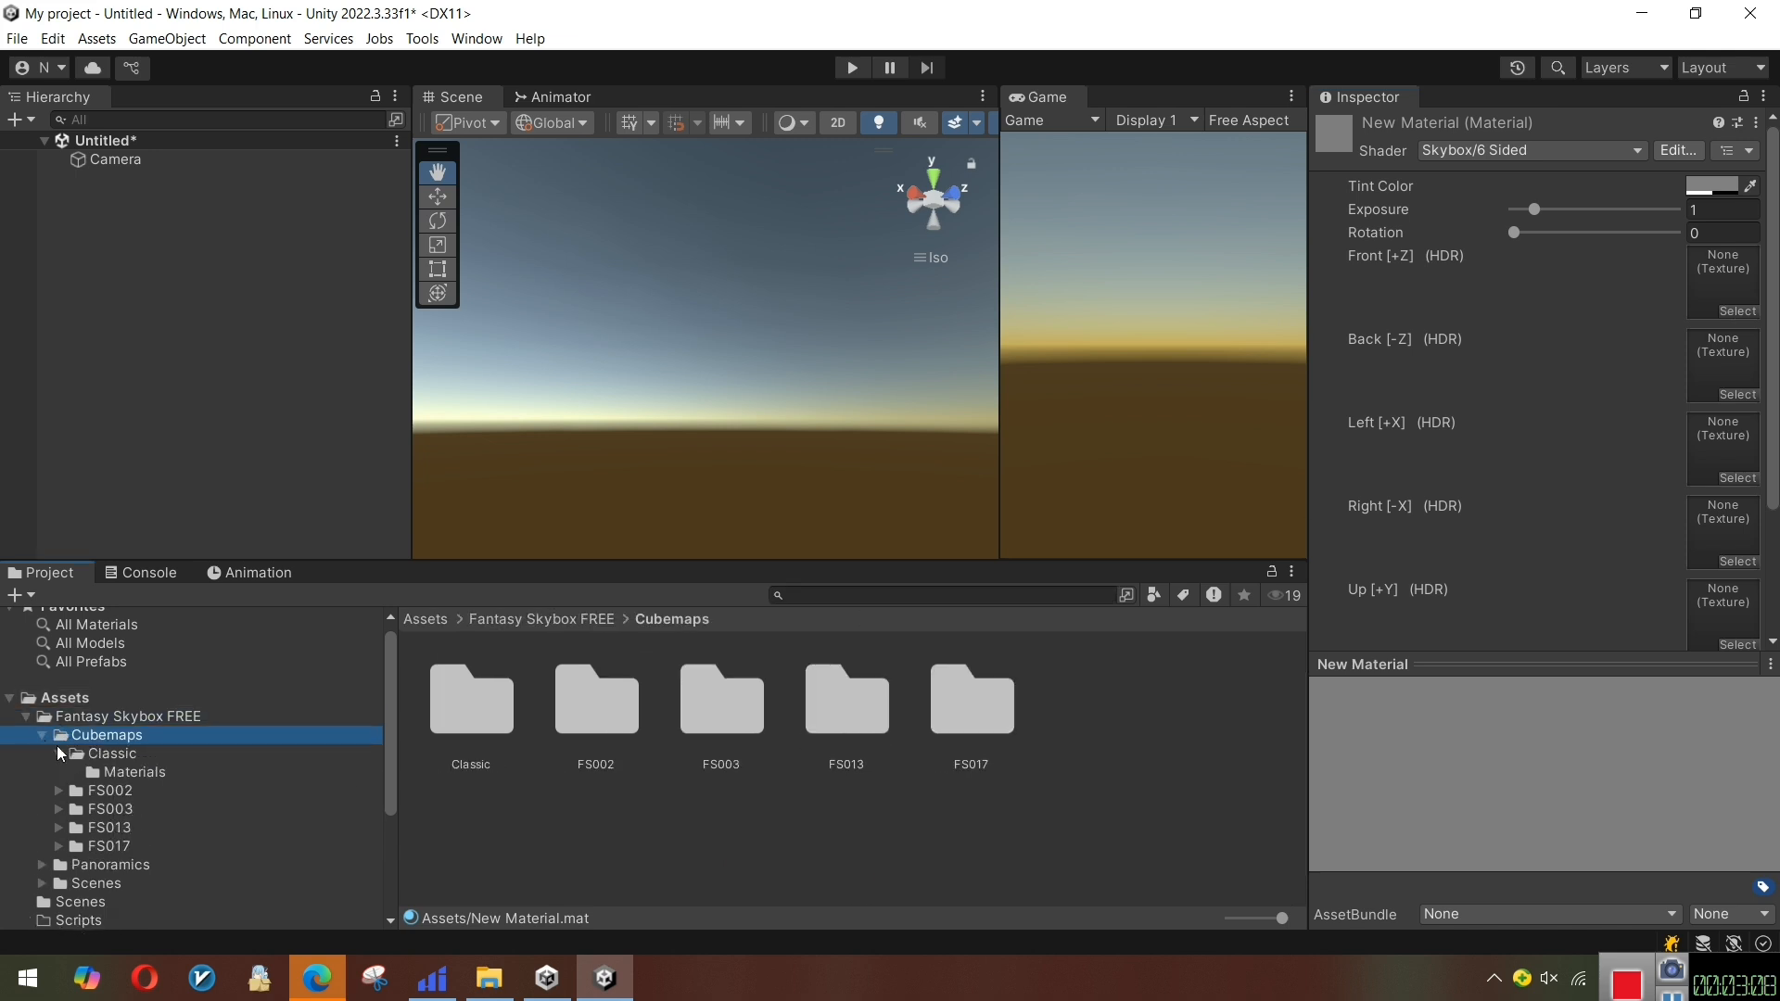
{"action": "double_click", "coordinate": [86, 754]}
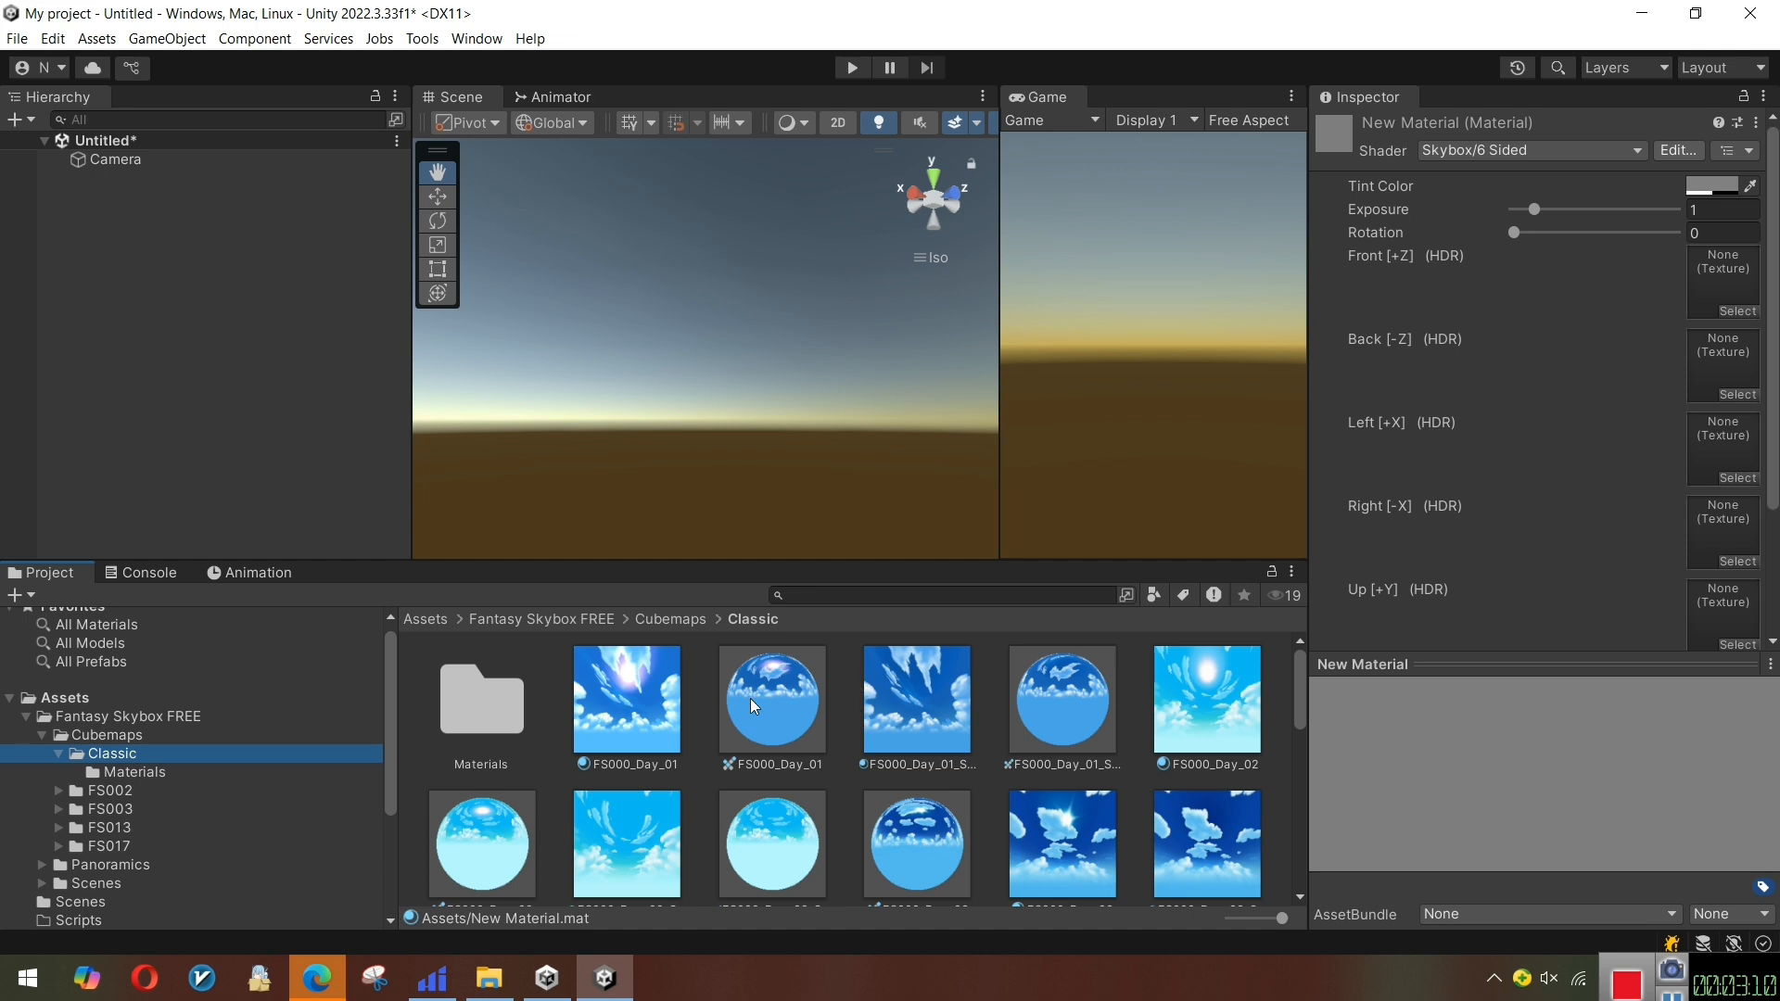
{"action": "left_click", "coordinate": [644, 706]}
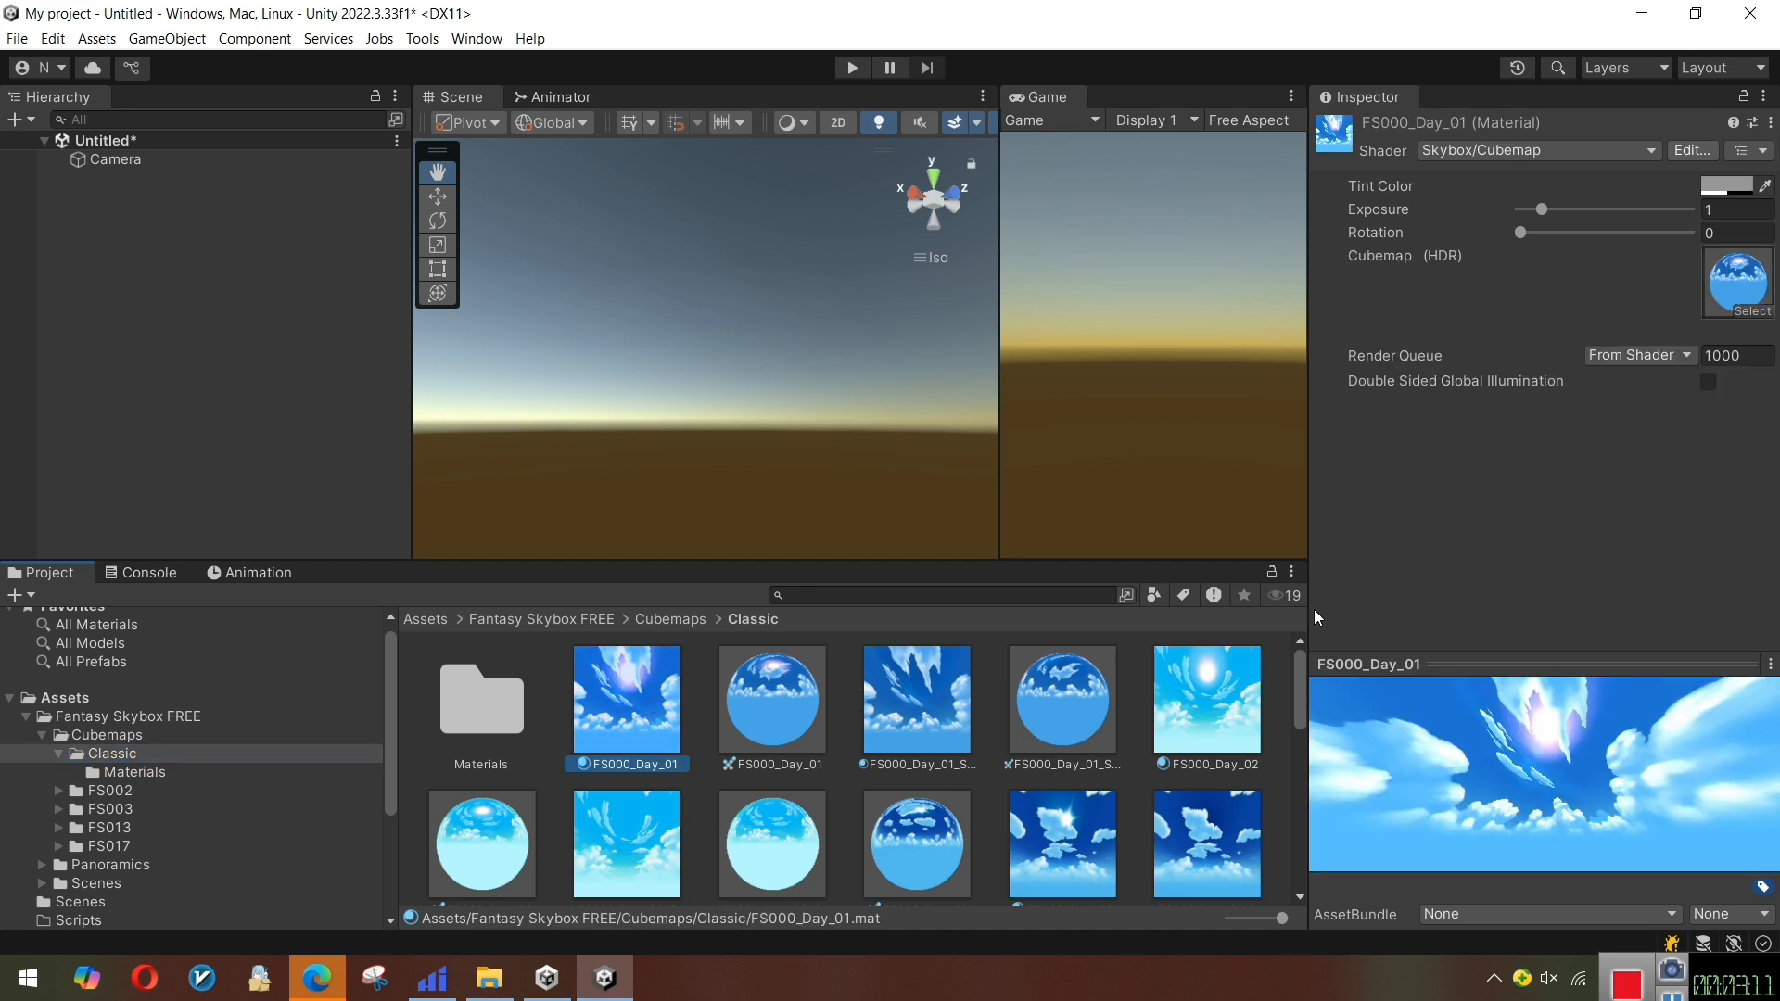
{"action": "left_click", "coordinate": [816, 705]}
{"action": "left_click", "coordinate": [920, 759]}
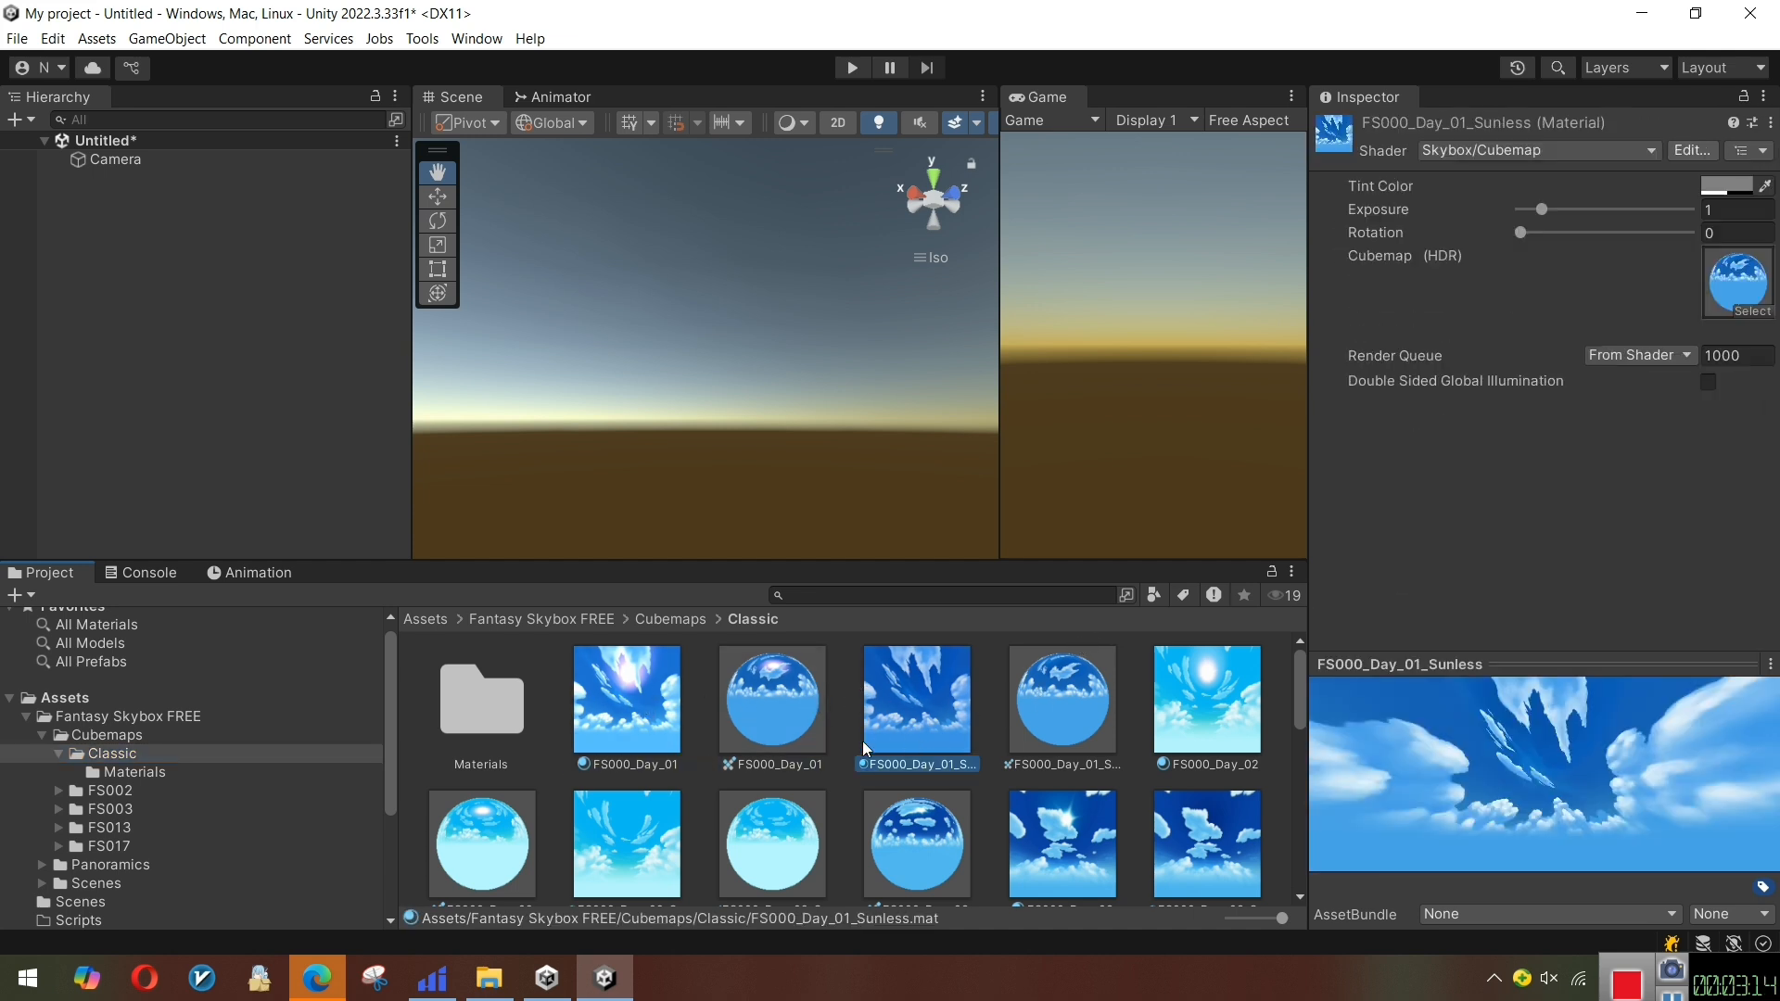
{"action": "left_click", "coordinate": [759, 733]}
{"action": "left_click", "coordinate": [619, 720]}
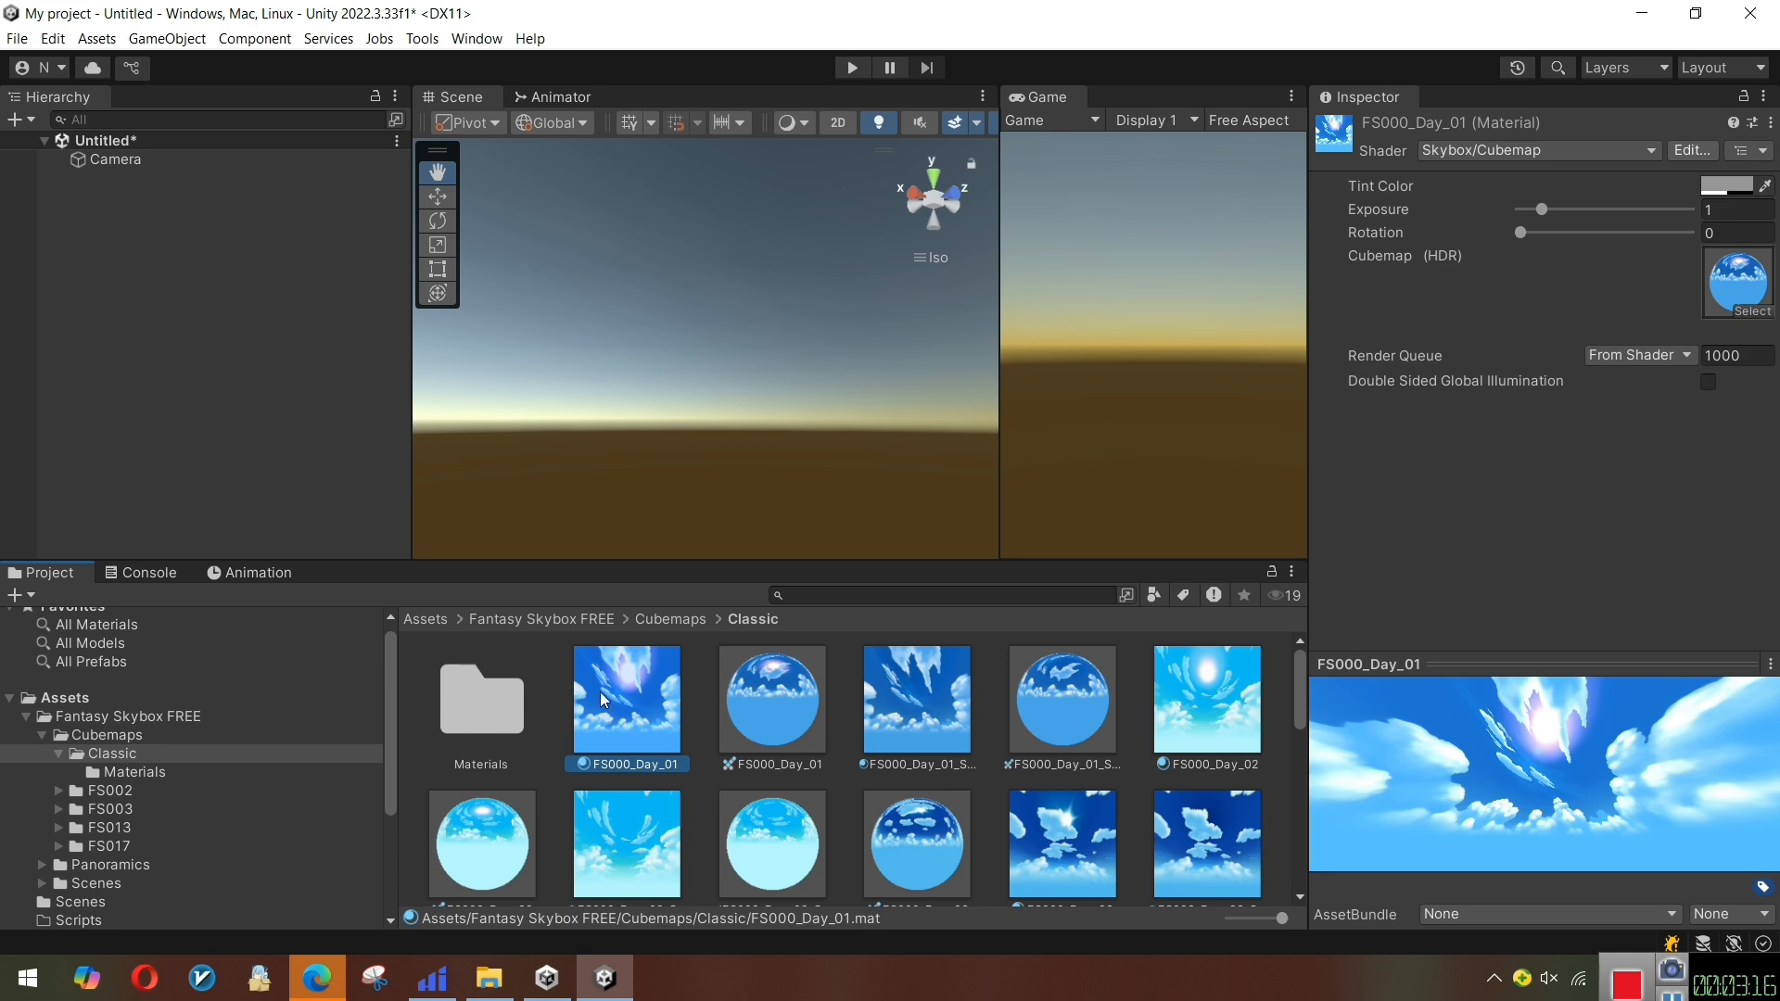
{"action": "left_click", "coordinate": [1736, 278]}
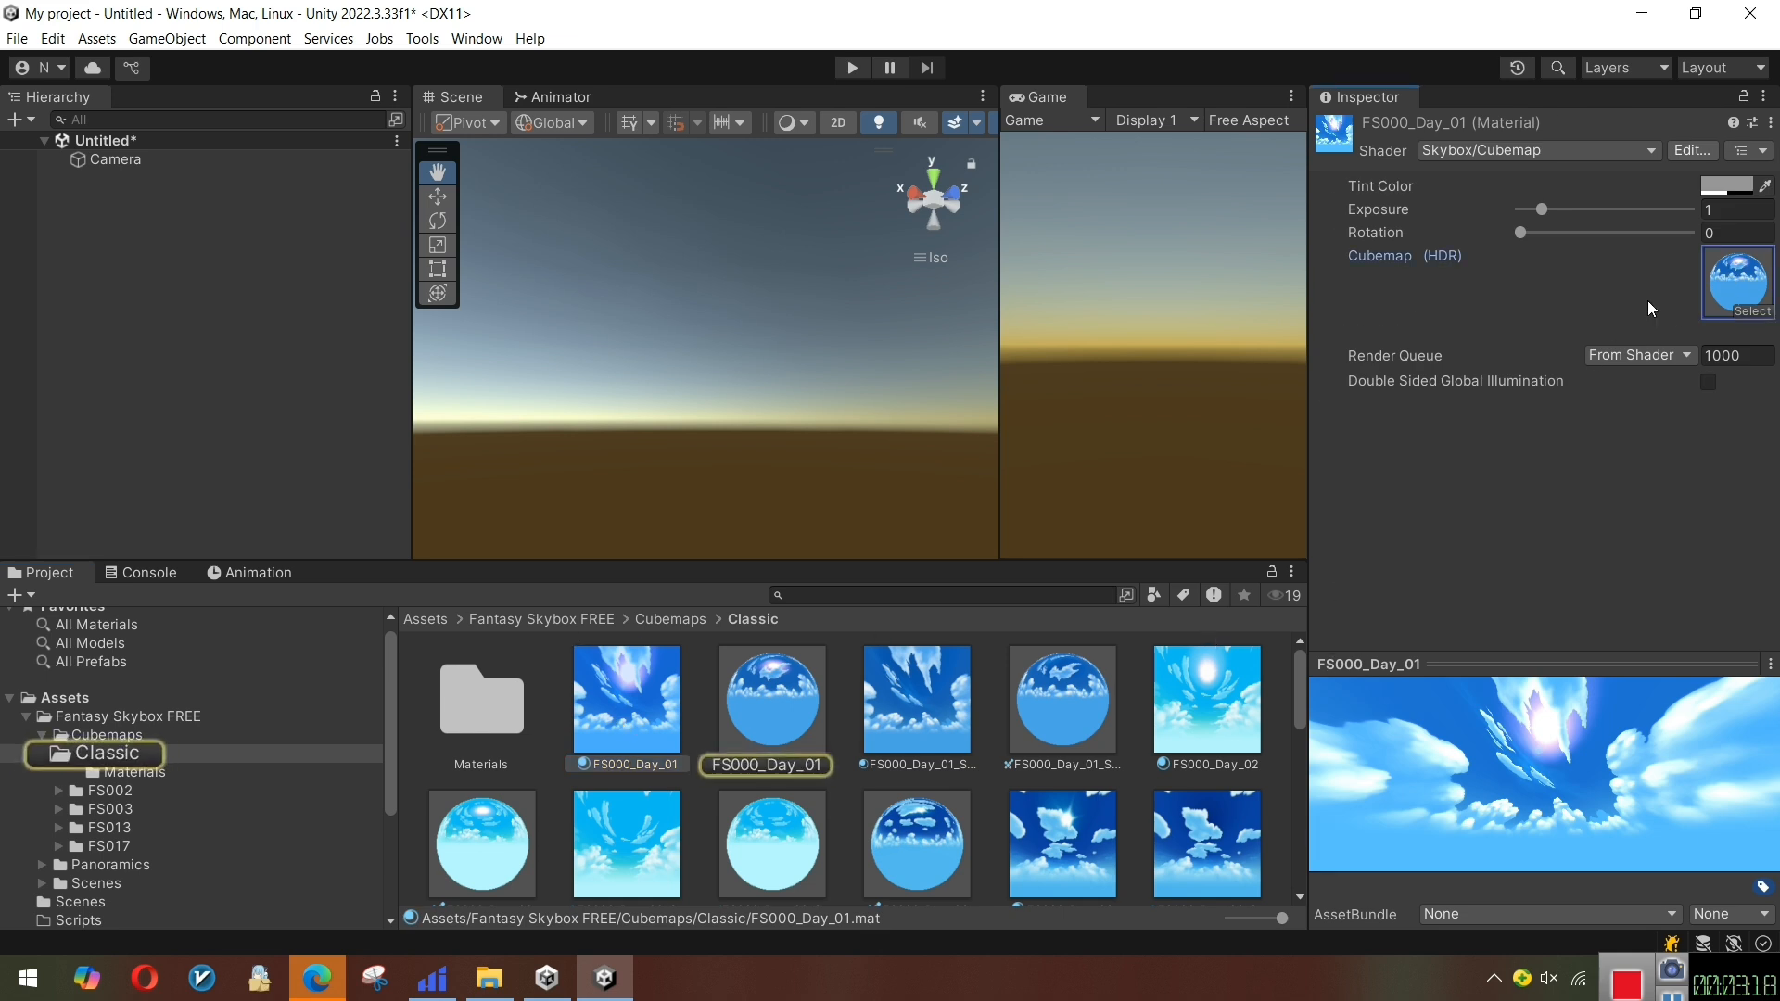
{"action": "left_click", "coordinate": [783, 708]}
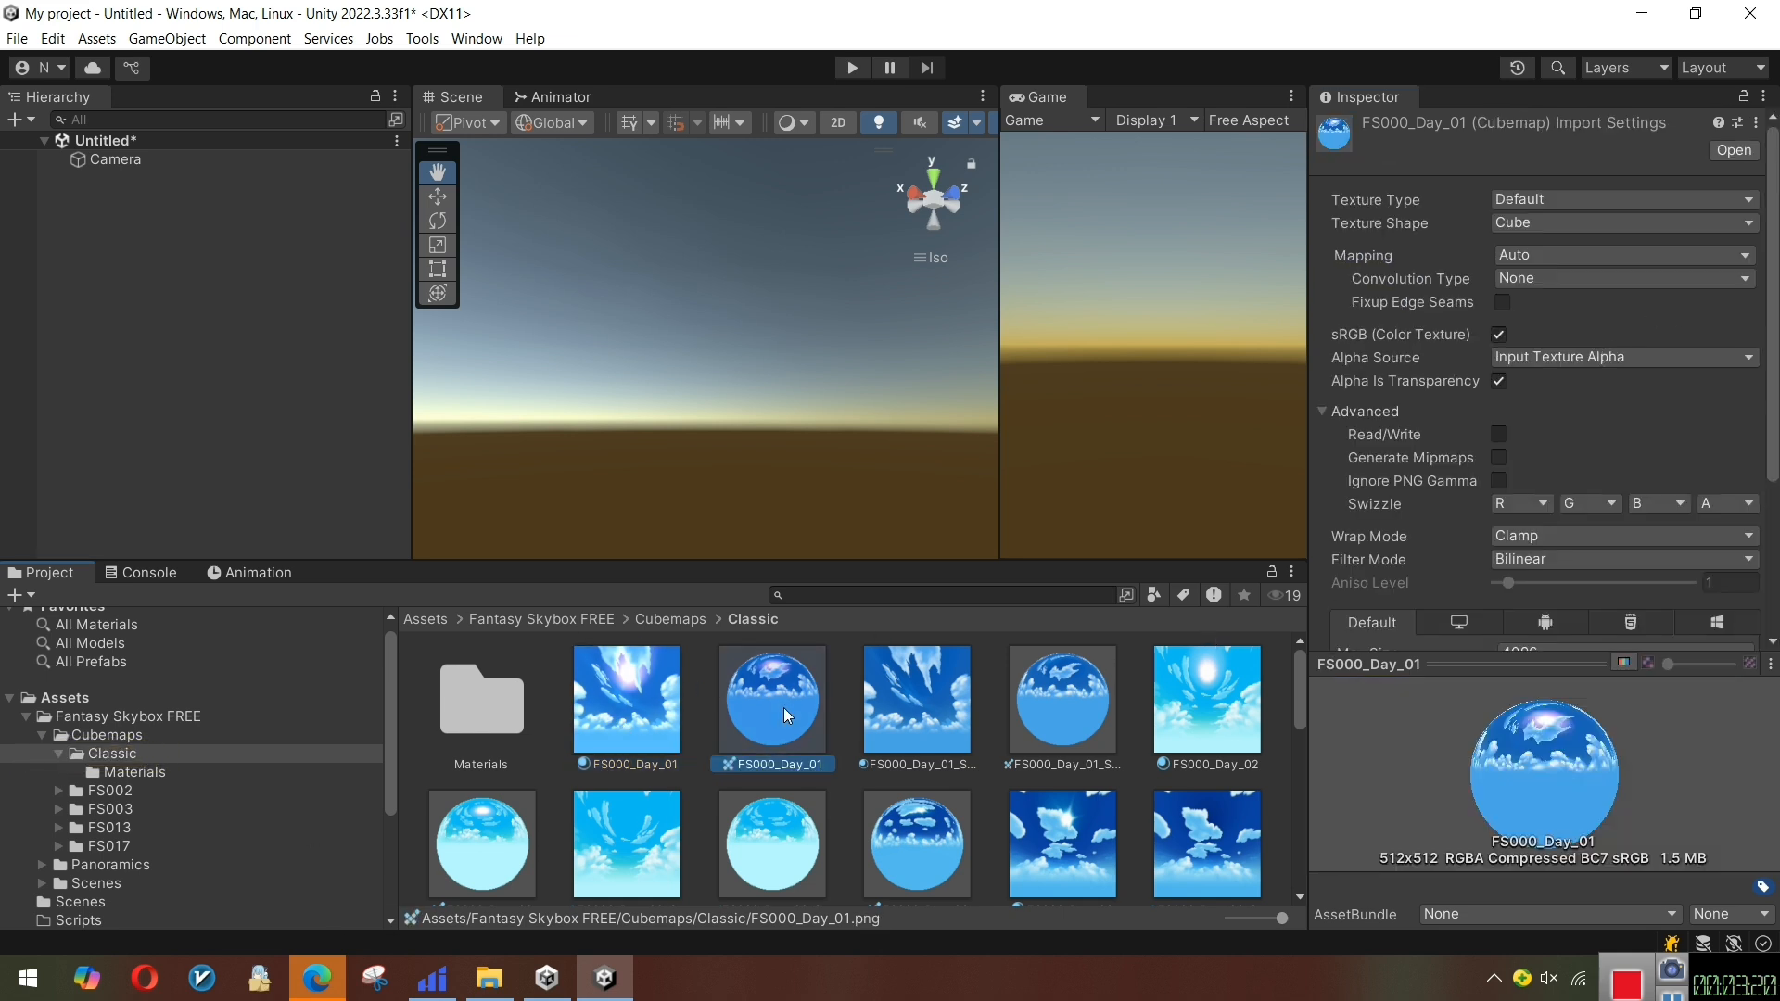
{"action": "scroll", "coordinate": [1518, 581], "scroll_direction": "down", "scroll_amount": 3}
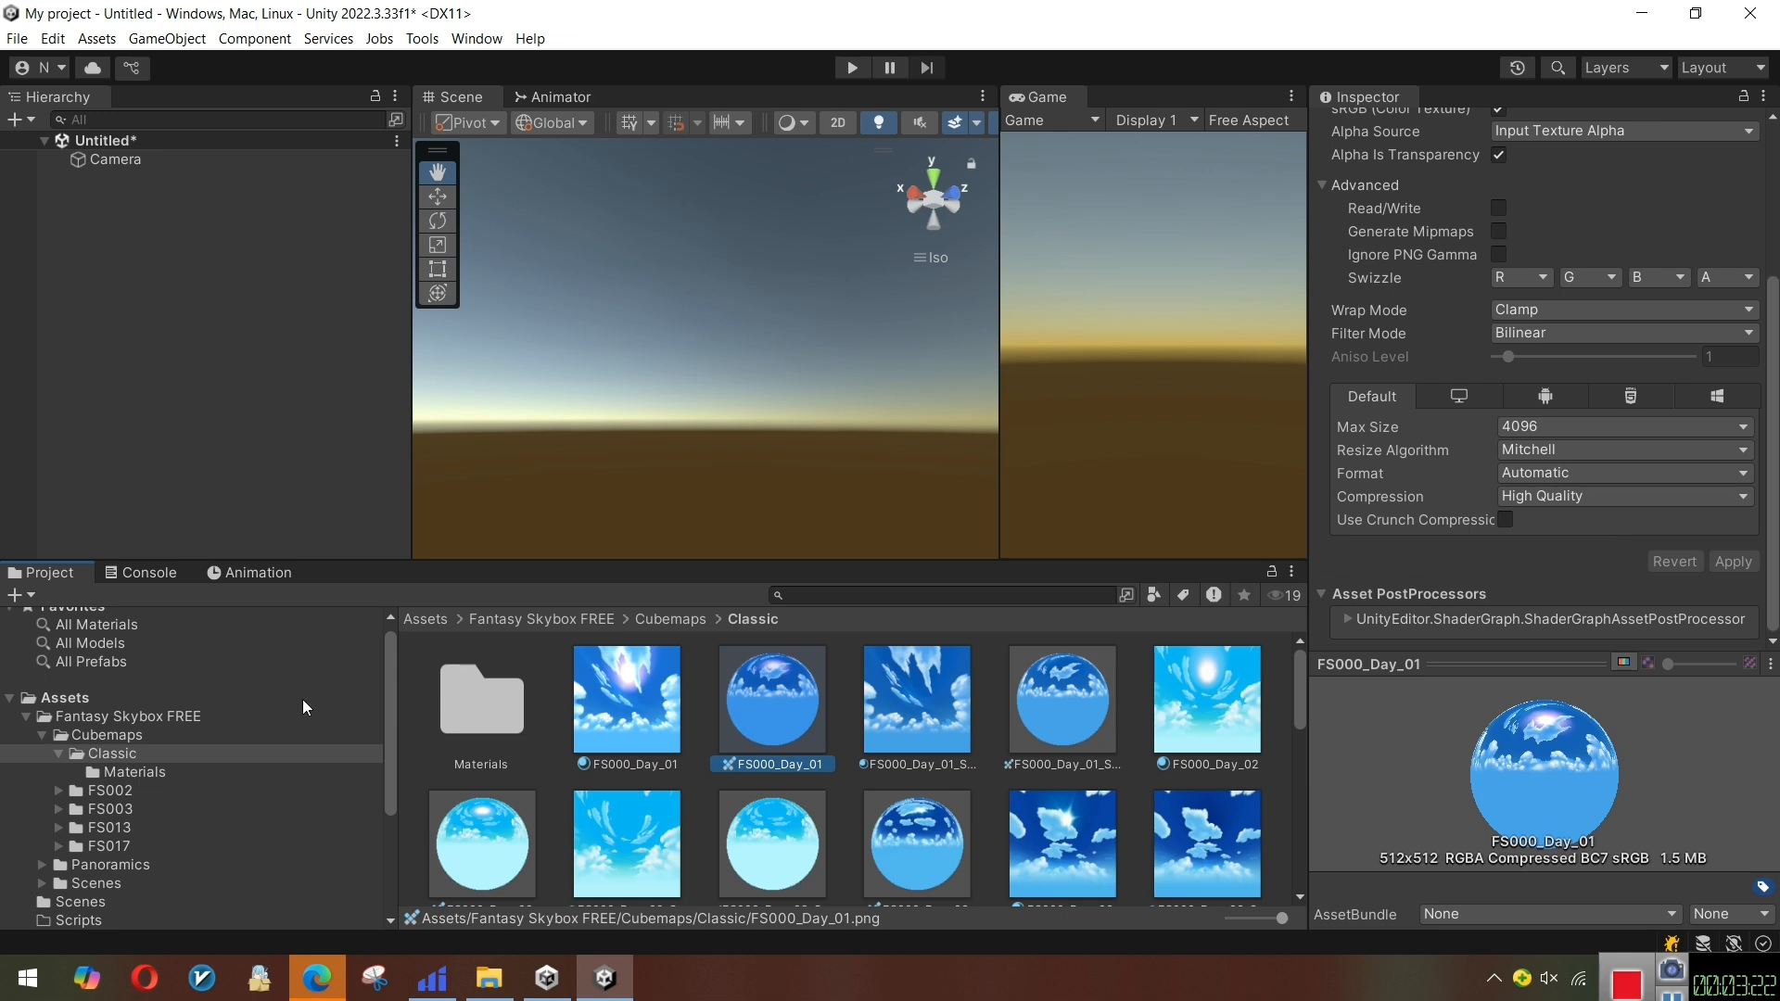
Inspect the FS000_Day_01_Sunless material in Classic's Materials subfolder and return to the Cubemaps folder
{"action": "left_click", "coordinate": [113, 770]}
{"action": "left_click", "coordinate": [447, 737]}
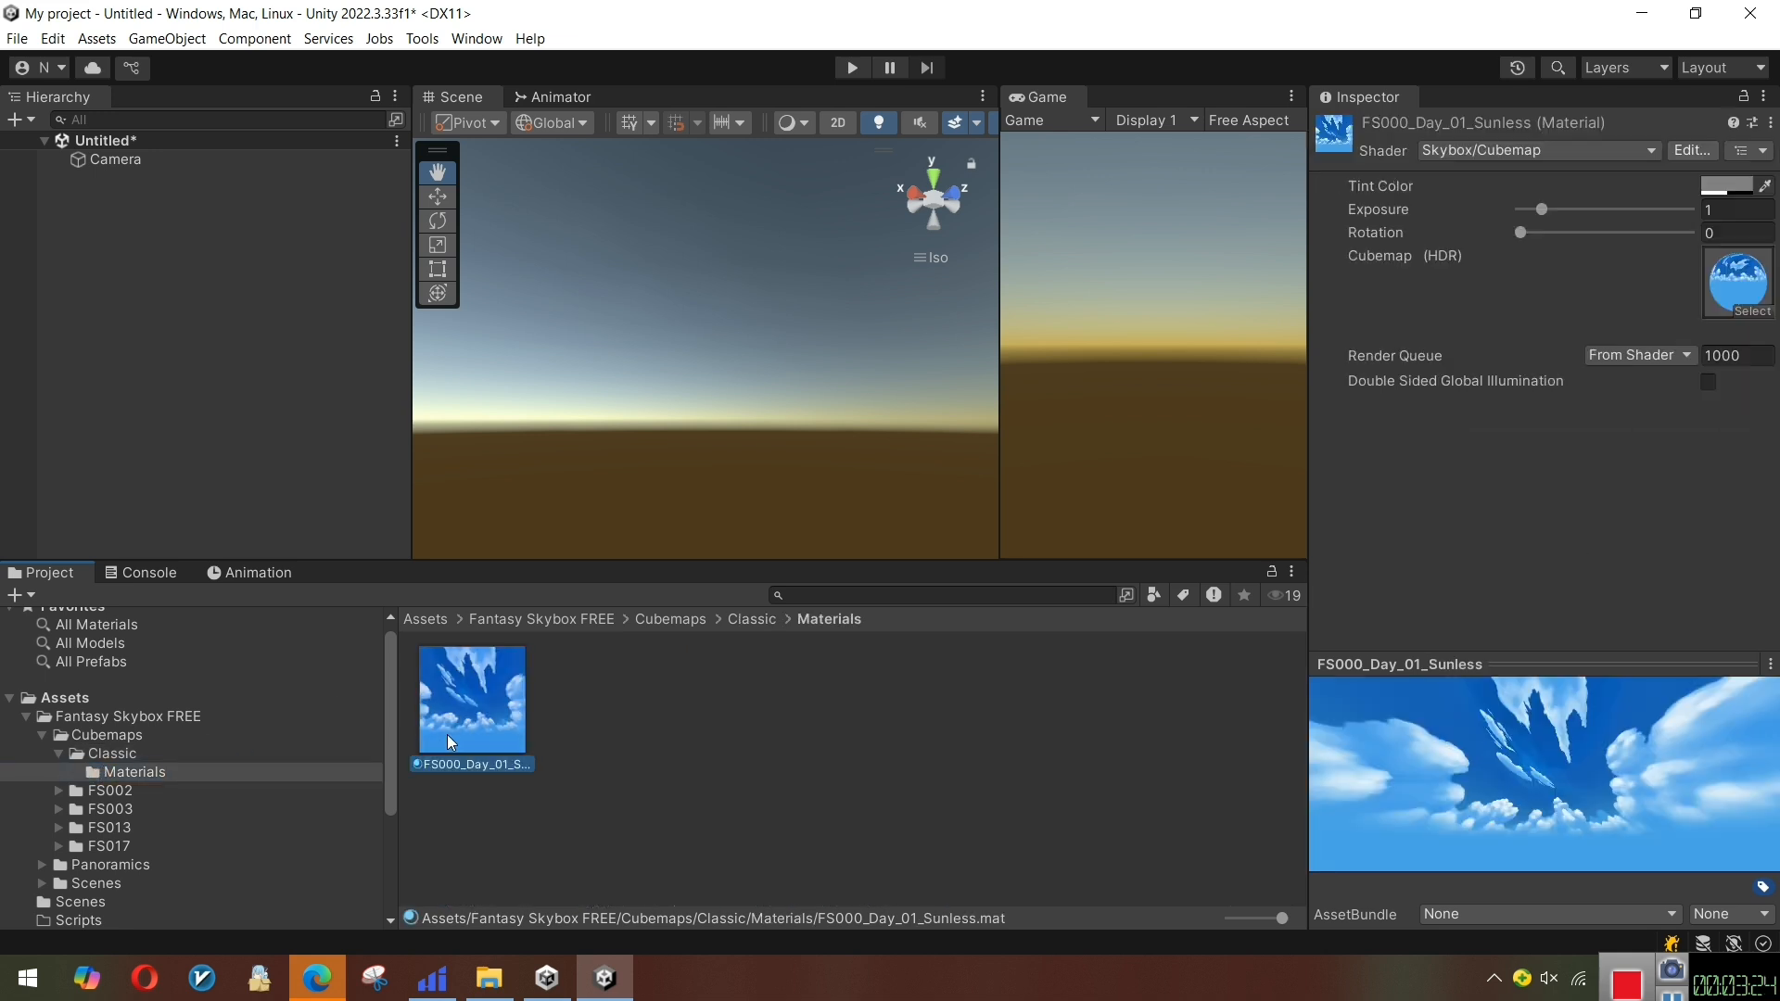
{"action": "left_click", "coordinate": [119, 738]}
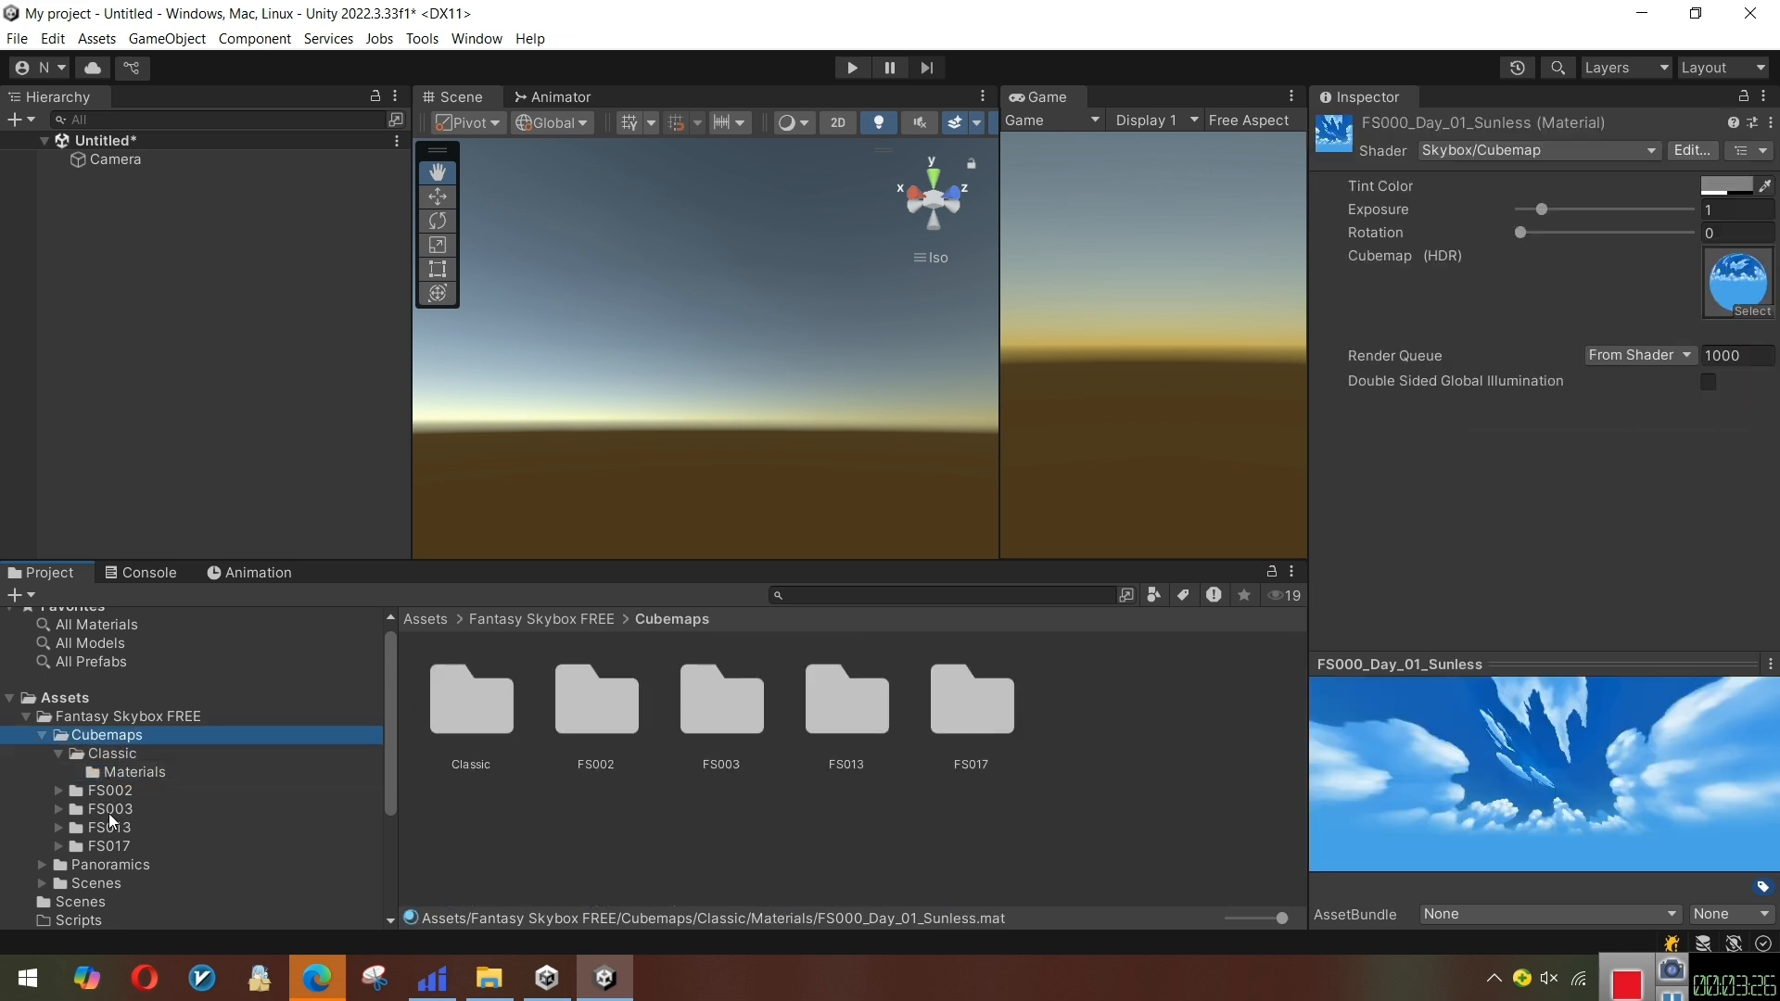
Examine the six face textures of the FS003_Day_Sunless_Cubemap material in the Cubemaps/FS003 folder
{"action": "left_click", "coordinate": [109, 810]}
{"action": "left_click", "coordinate": [776, 702]}
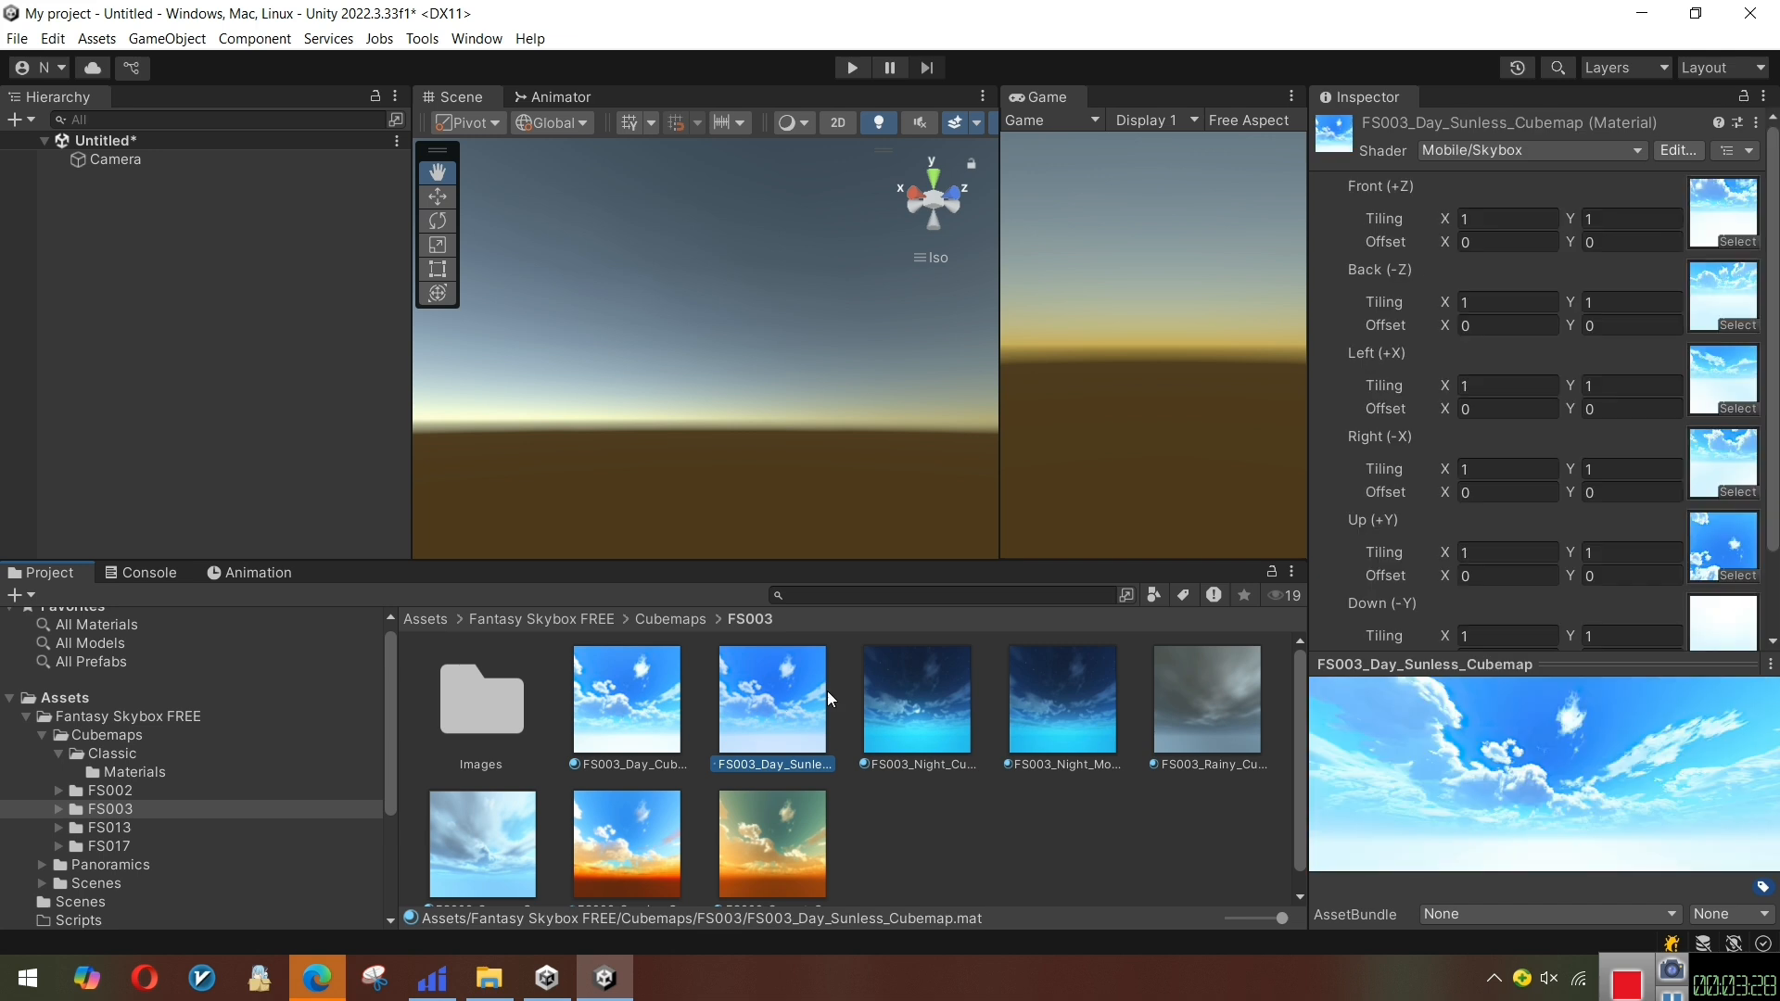
{"action": "scroll", "coordinate": [1592, 259], "scroll_direction": "down", "scroll_amount": 2}
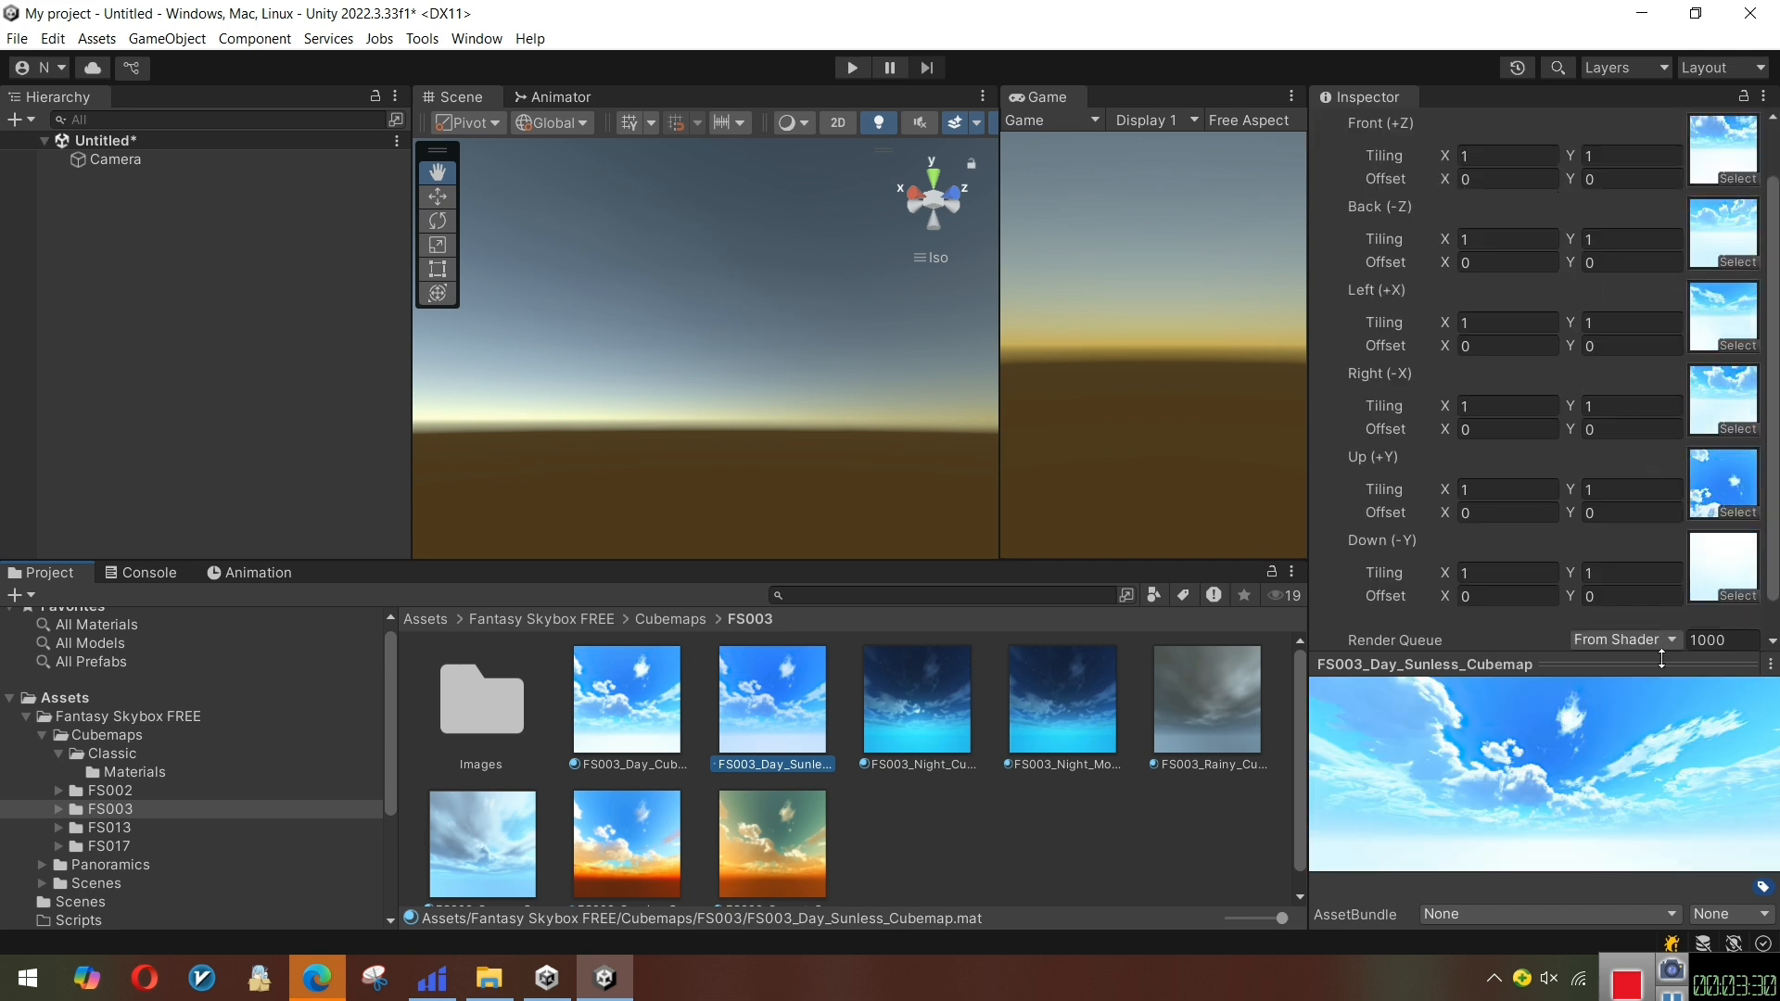
{"action": "left_click_drag", "start_coordinate": [1660, 663], "coordinate": [1658, 811]}
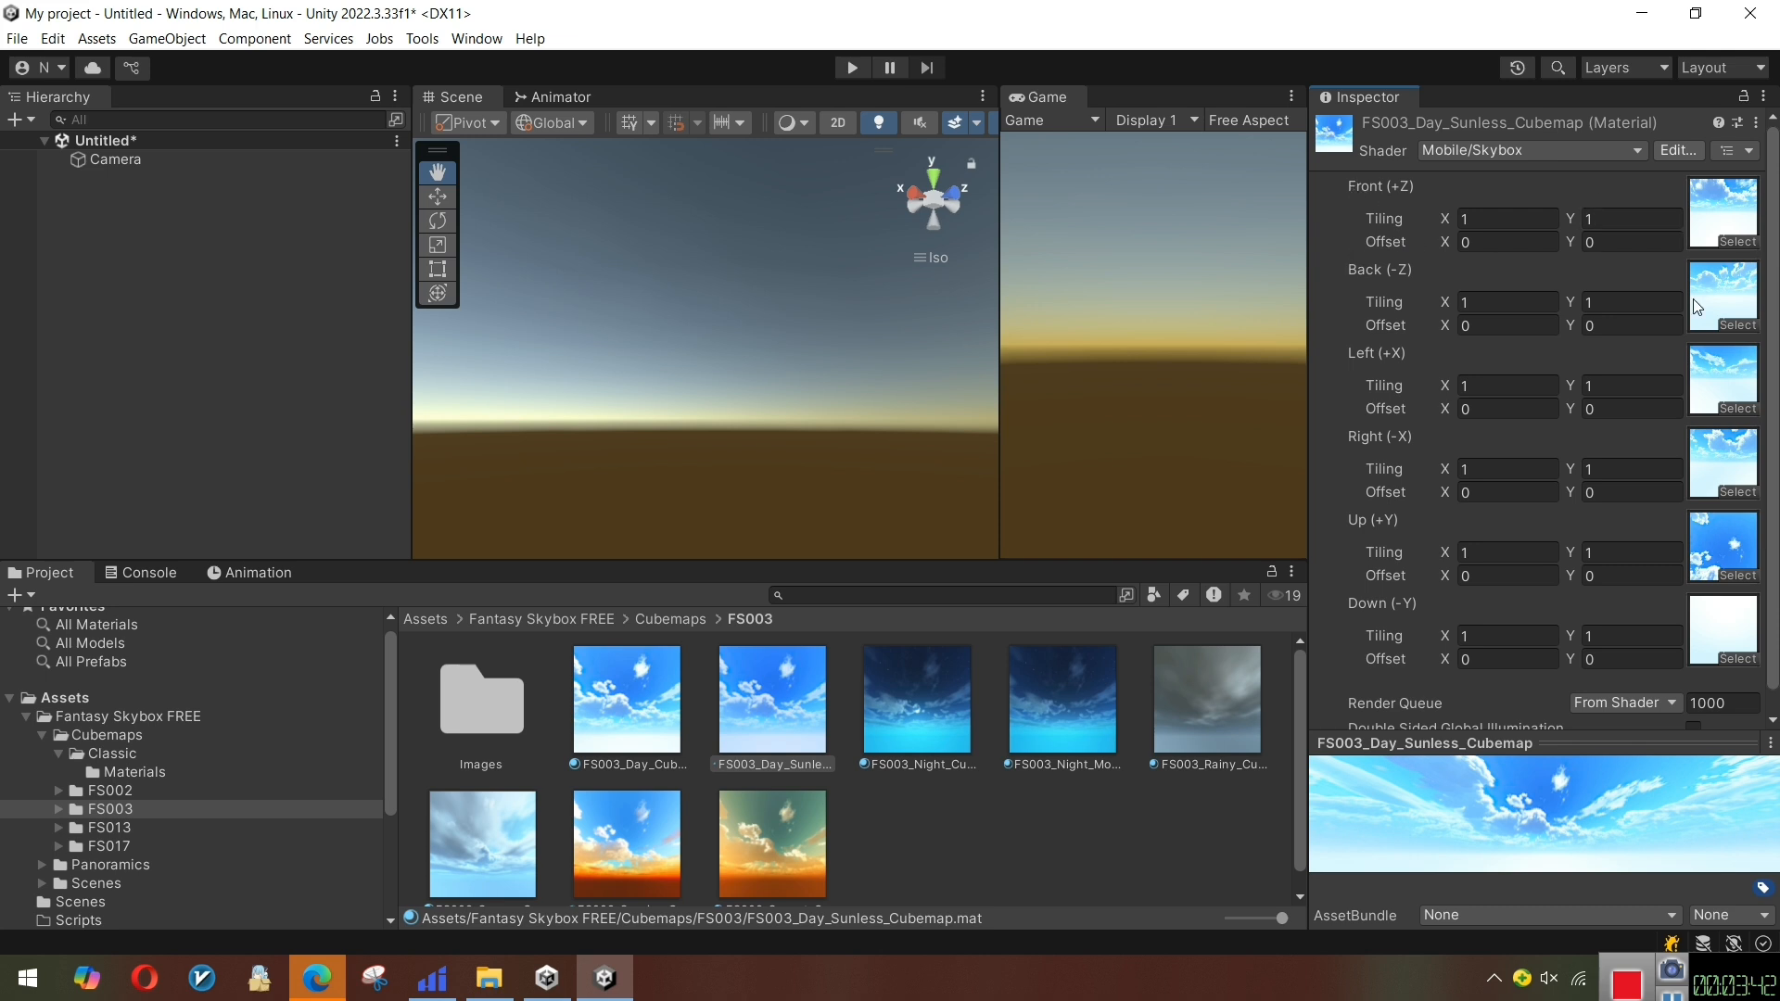
{"action": "scroll", "coordinate": [1573, 593], "scroll_direction": "down", "scroll_amount": 1}
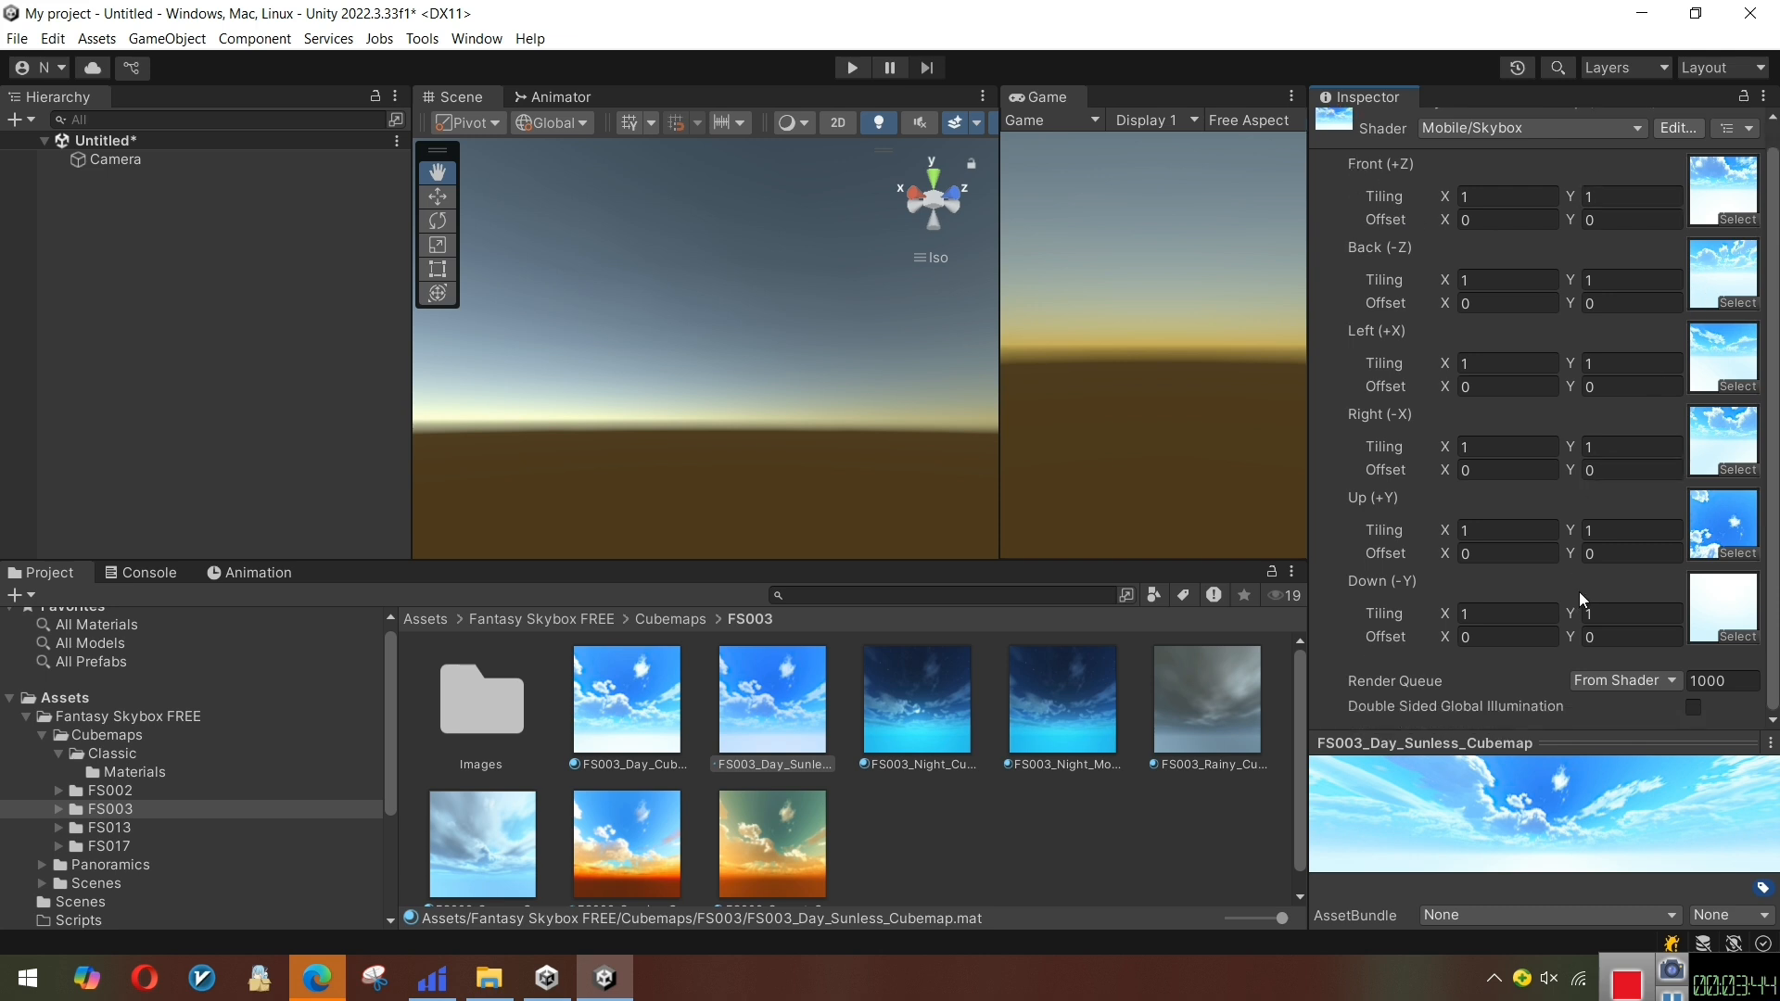
{"action": "scroll", "coordinate": [1660, 468], "scroll_direction": "up", "scroll_amount": 1}
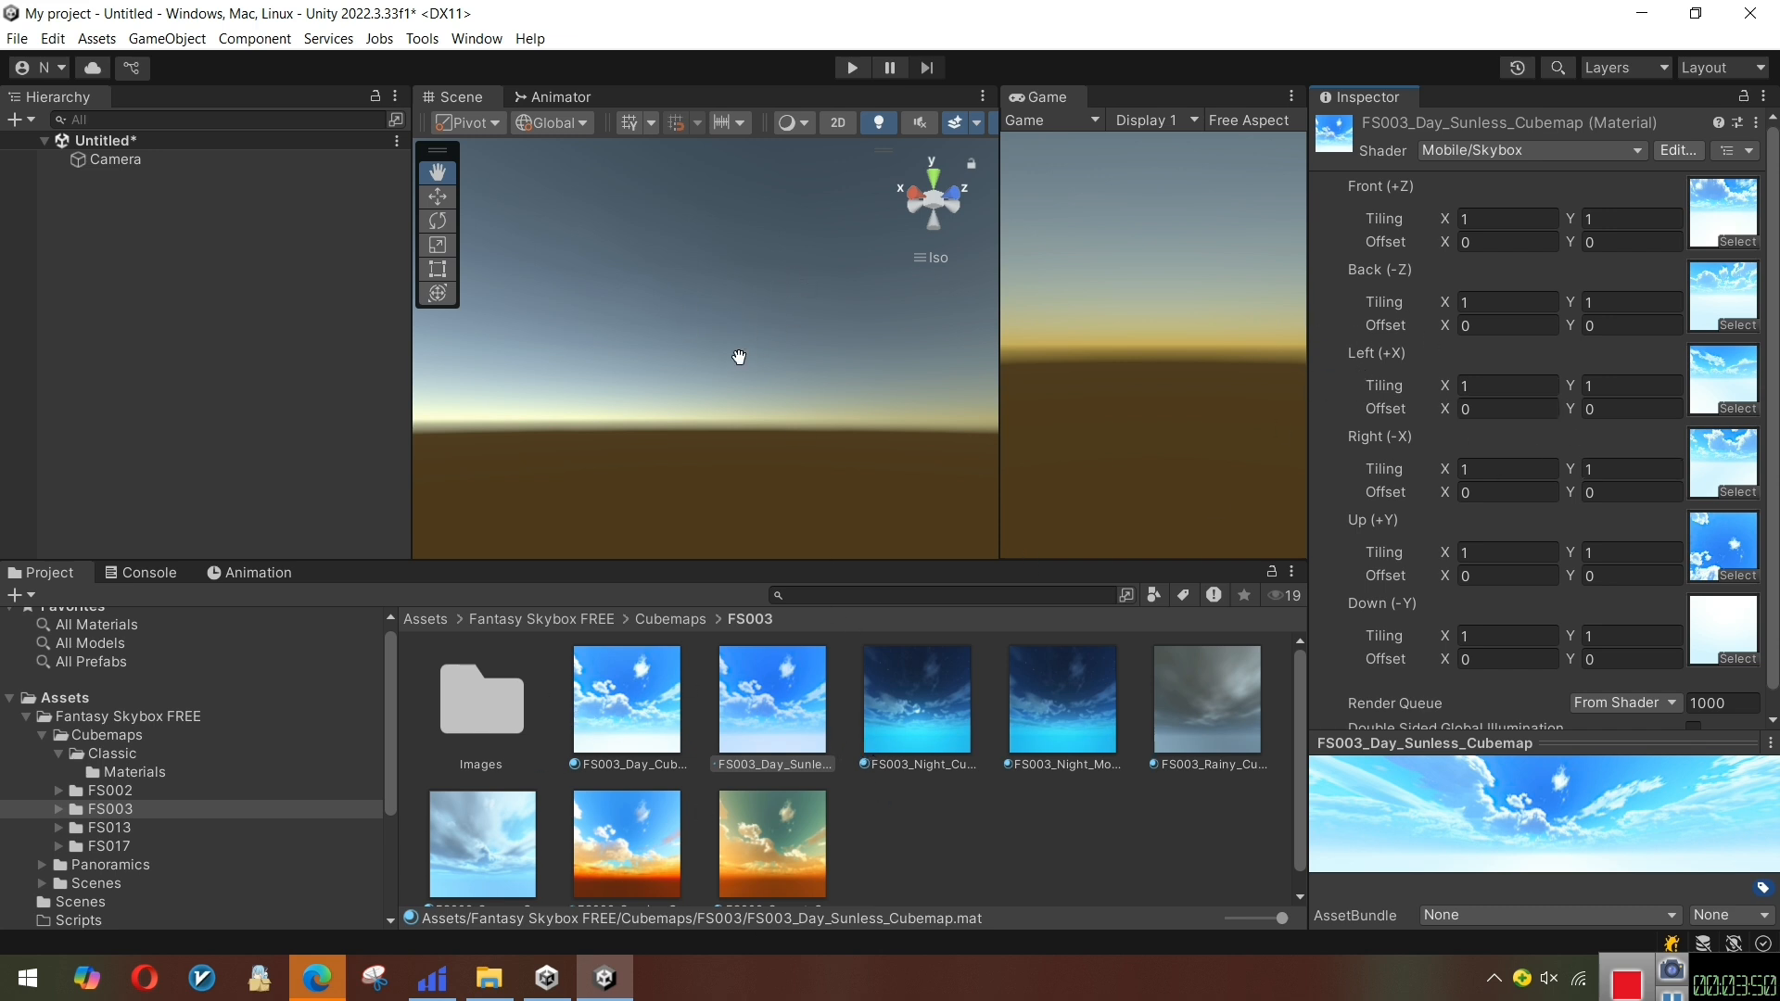
Apply FS003_Day_Sunless_Cubemap as the scene's skybox and look around the sky in the Scene view
{"action": "left_click_drag", "start_coordinate": [763, 727], "coordinate": [777, 380]}
{"action": "right_click_drag", "start_coordinate": [900, 504], "coordinate": [628, 541]}
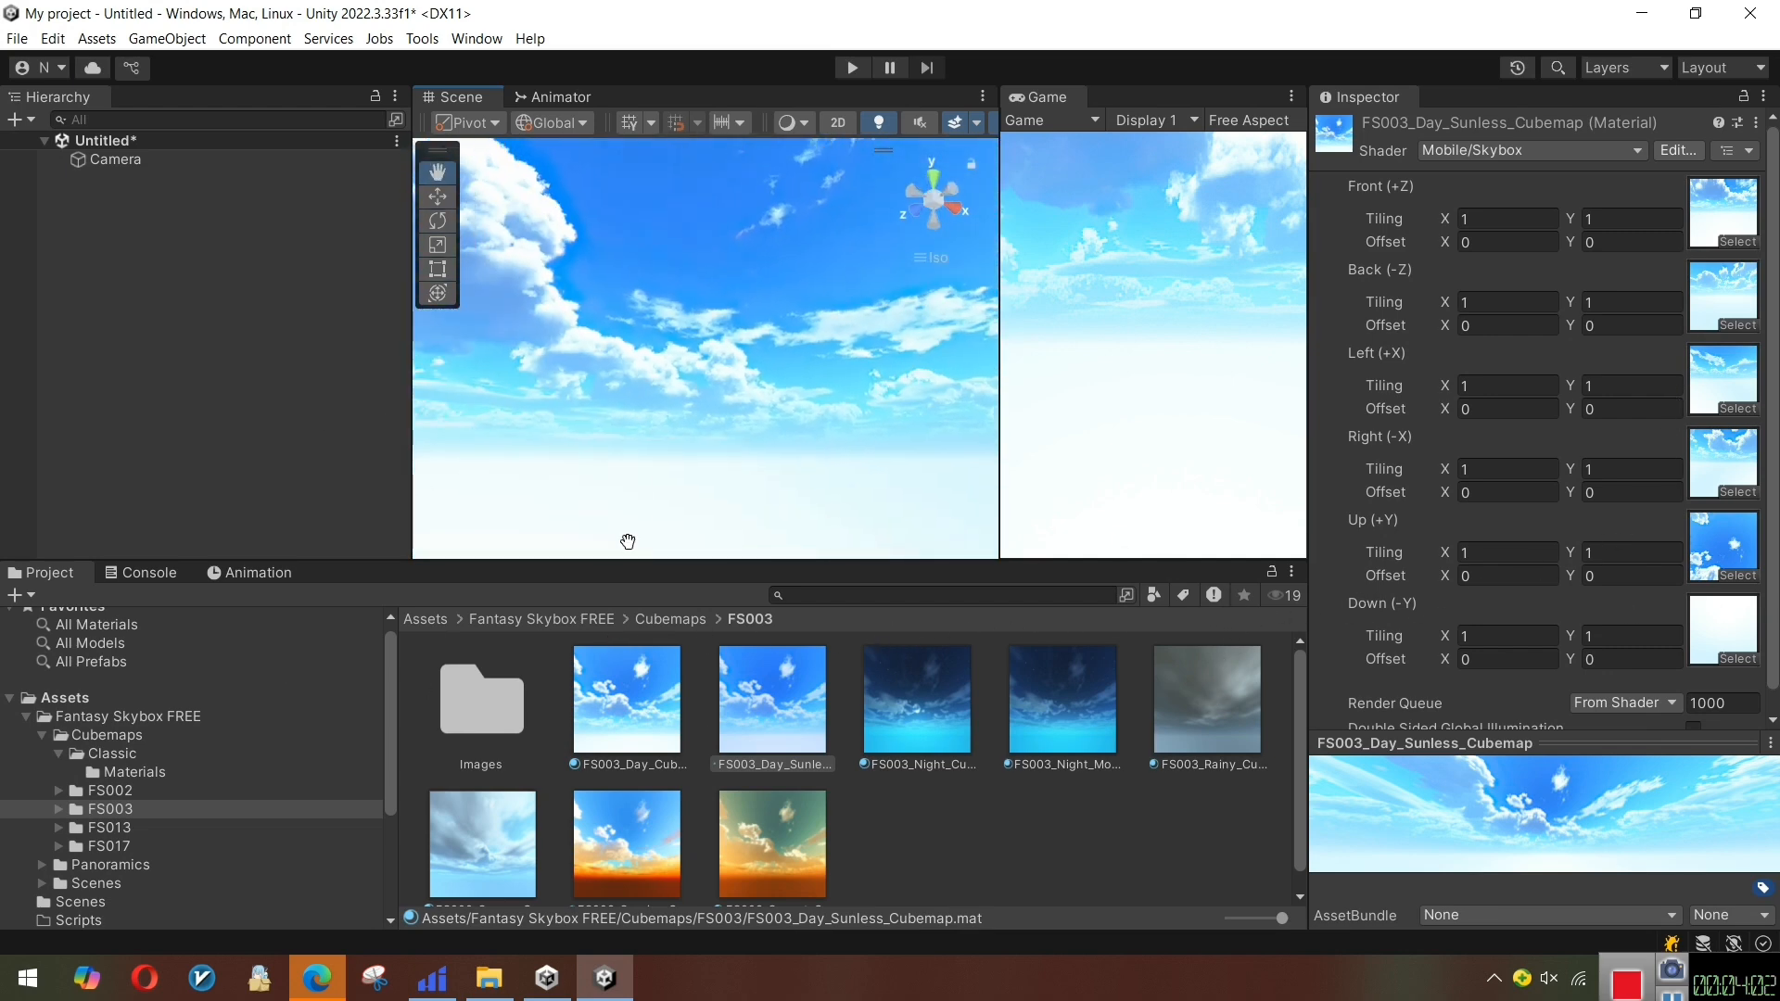
Set the Skybox Material in the Lighting environment settings to FS003_Night_Cubemap and close the Lighting window
{"action": "left_click", "coordinate": [466, 38]}
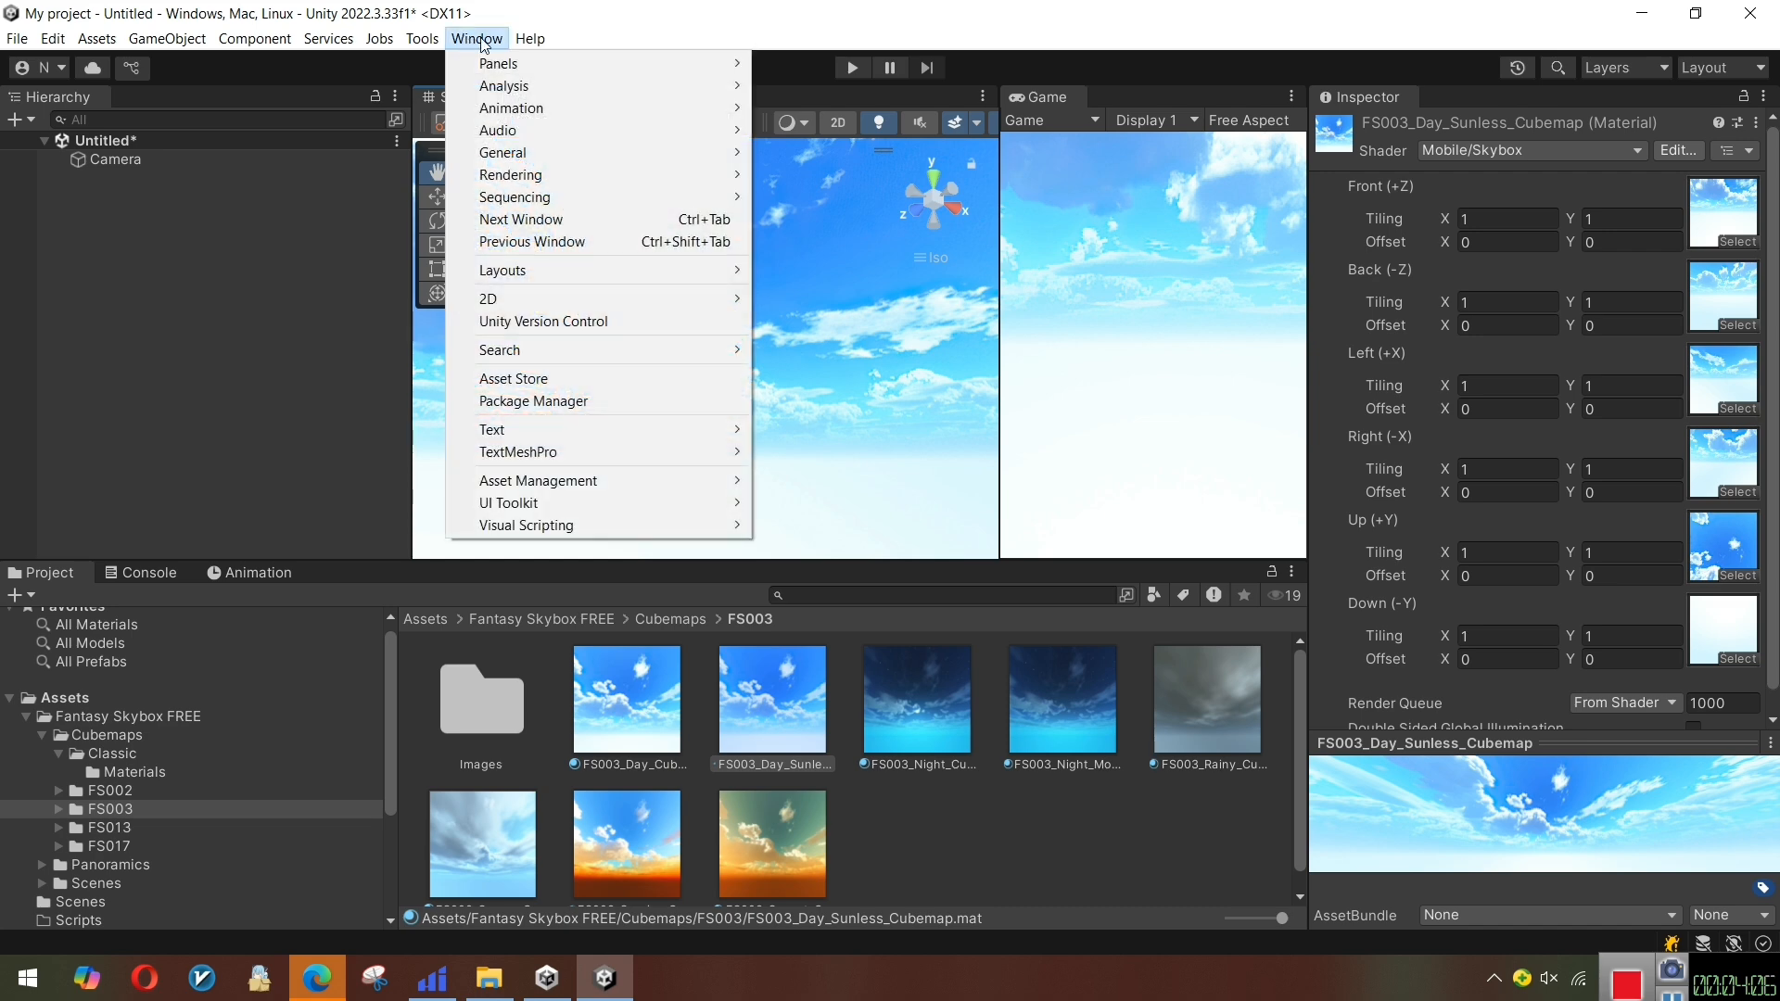
{"action": "mouse_move", "coordinate": [490, 178]}
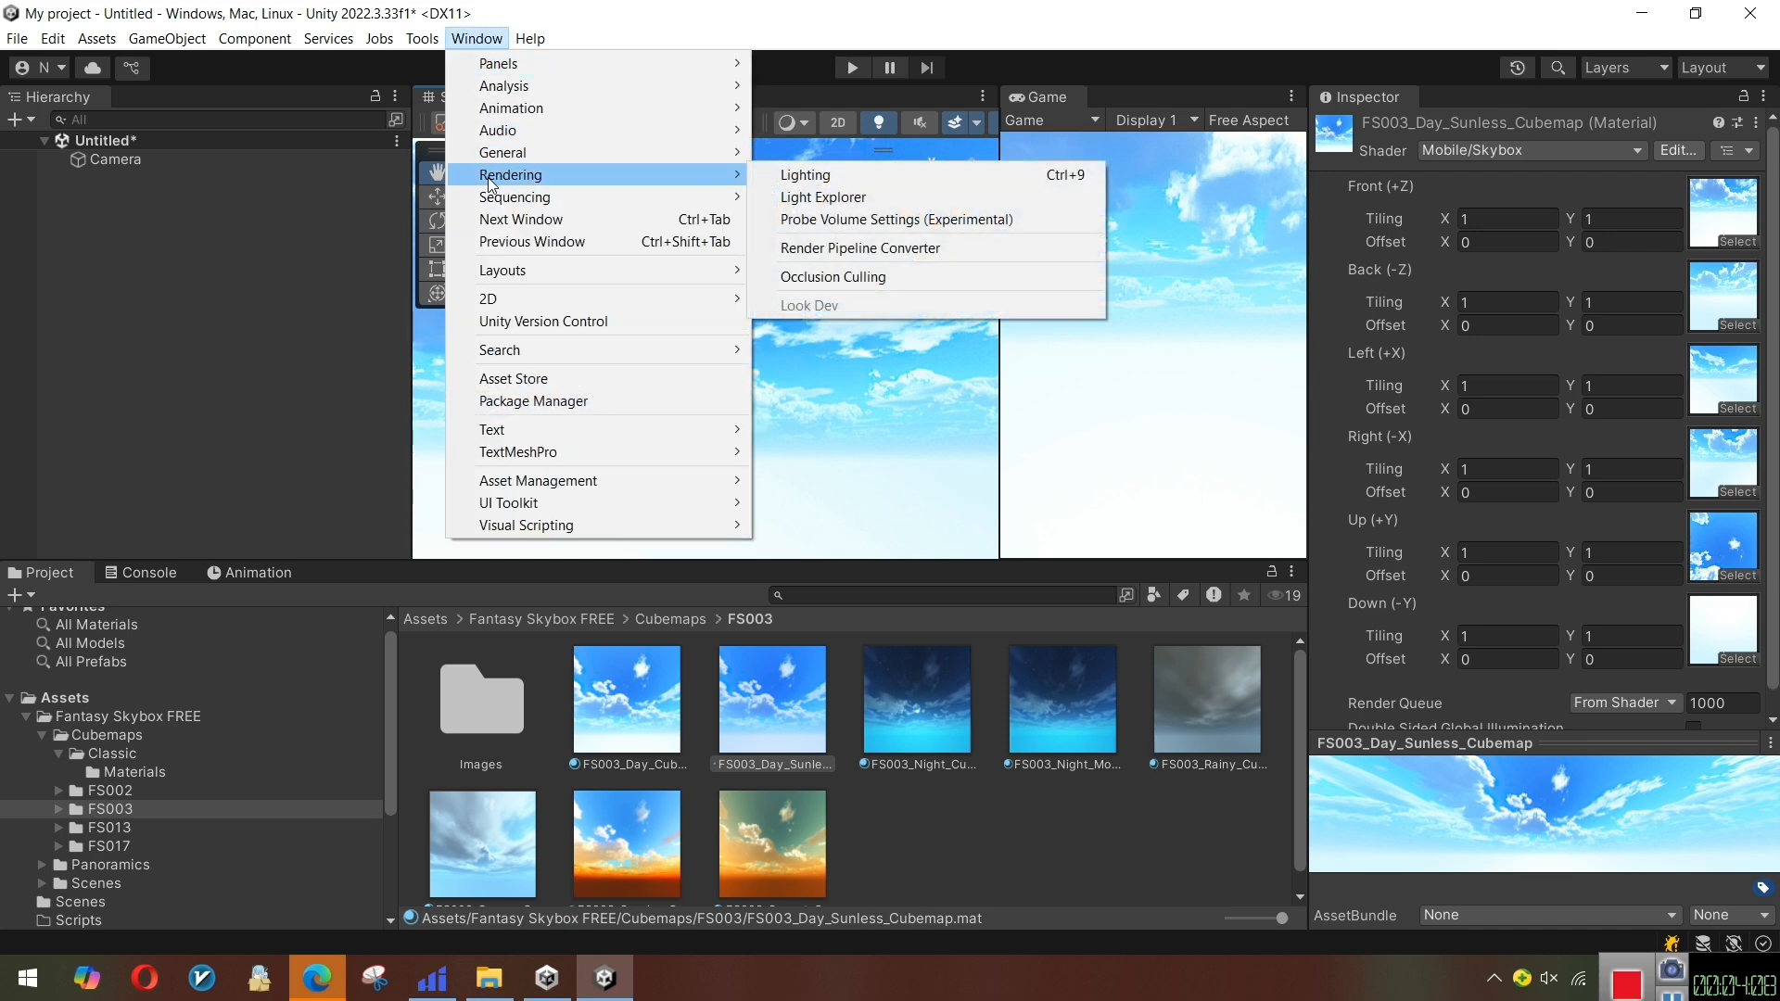
{"action": "left_click", "coordinate": [960, 179]}
{"action": "left_click_drag", "start_coordinate": [1339, 349], "coordinate": [1125, 253]}
{"action": "left_click", "coordinate": [1054, 285]}
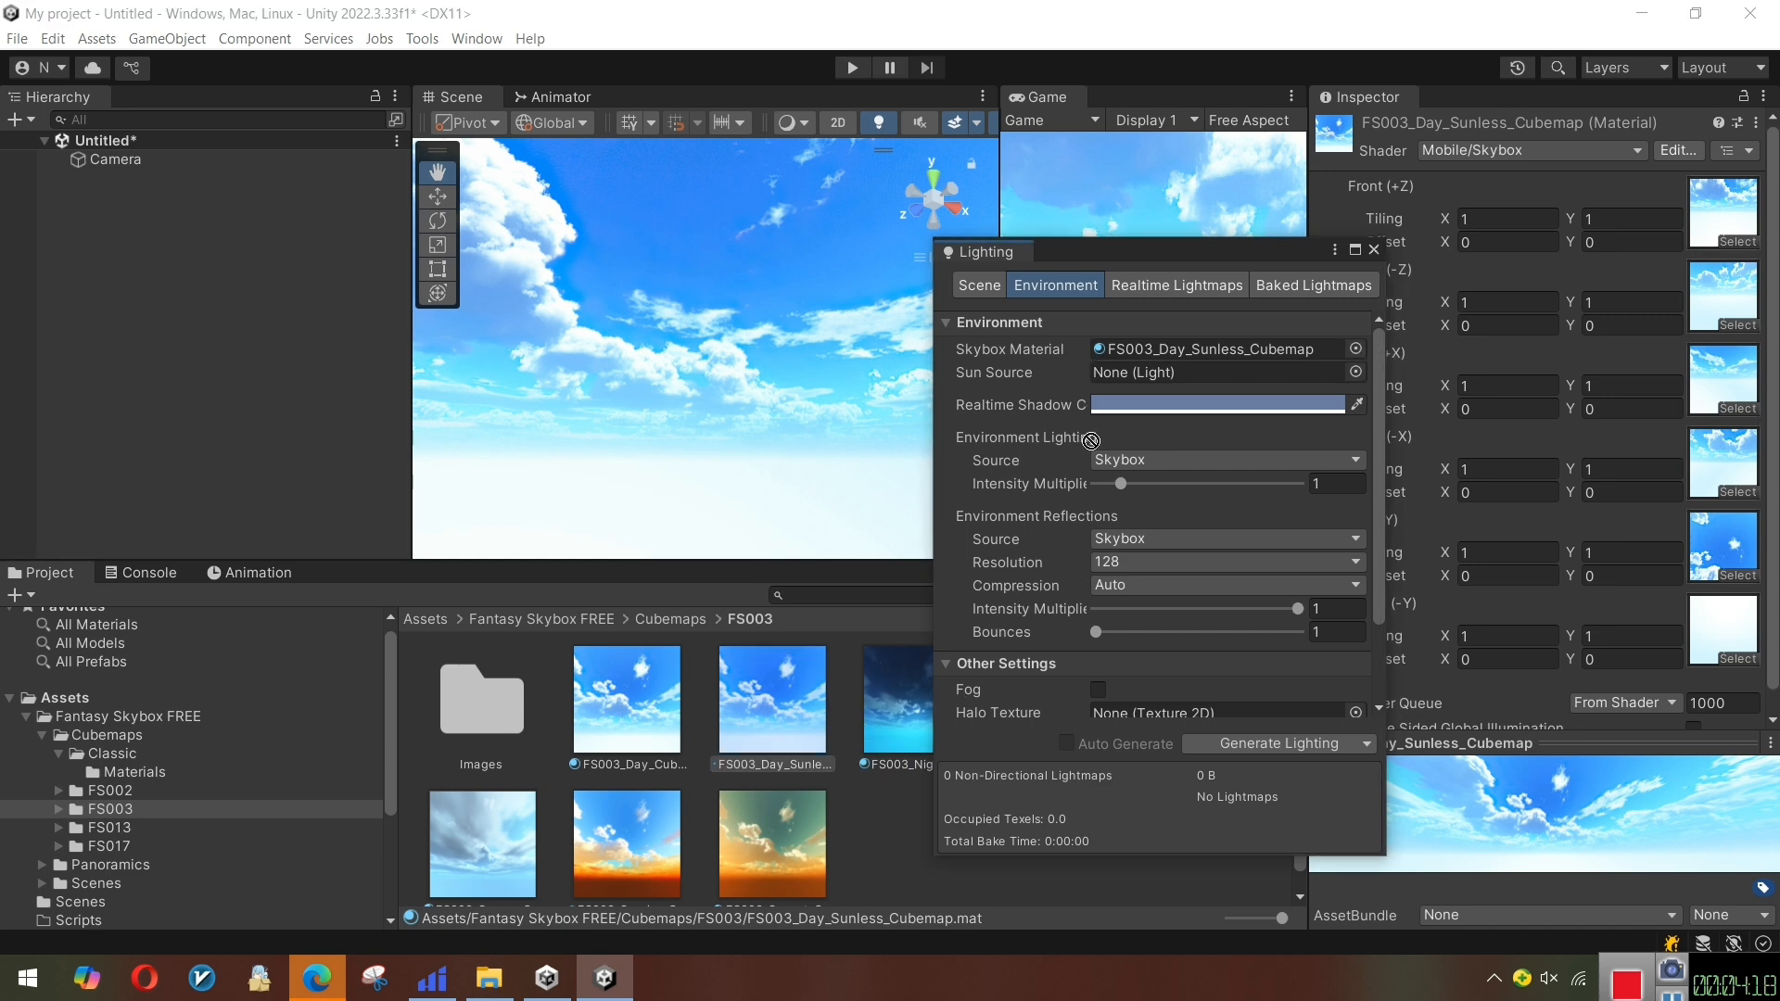
{"action": "left_click_drag", "start_coordinate": [1090, 439], "coordinate": [1170, 351]}
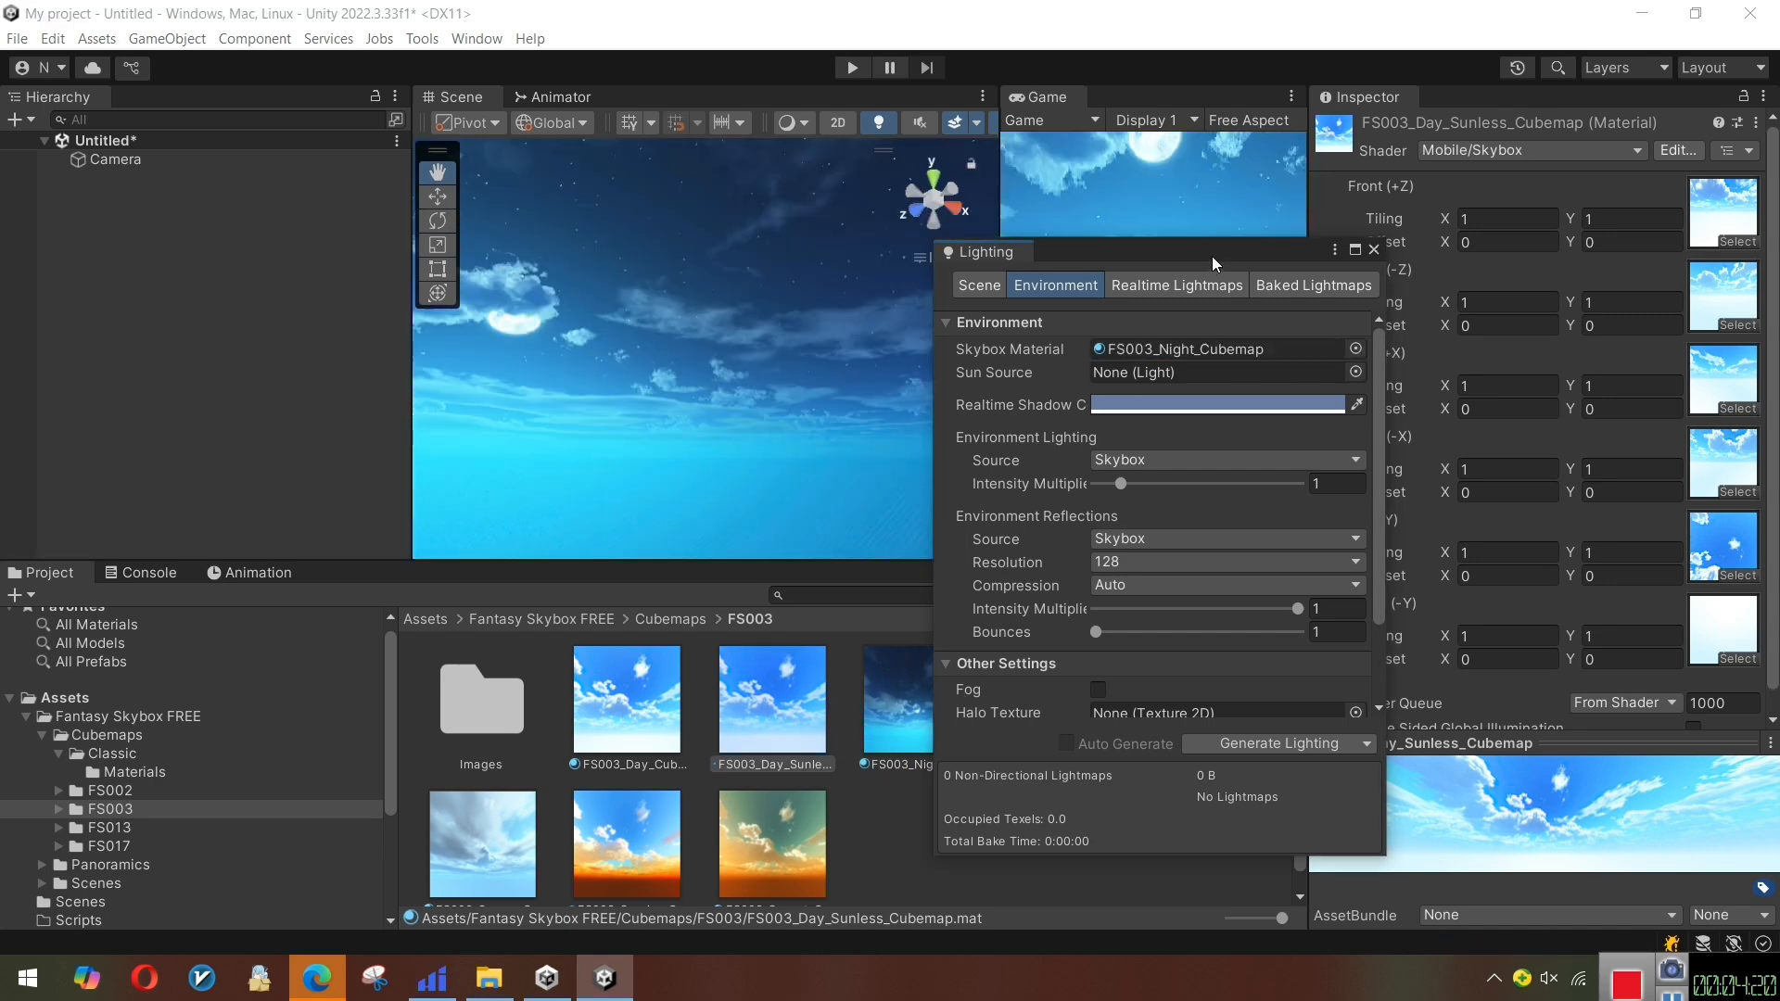
{"action": "left_click_drag", "start_coordinate": [1211, 255], "coordinate": [1191, 356]}
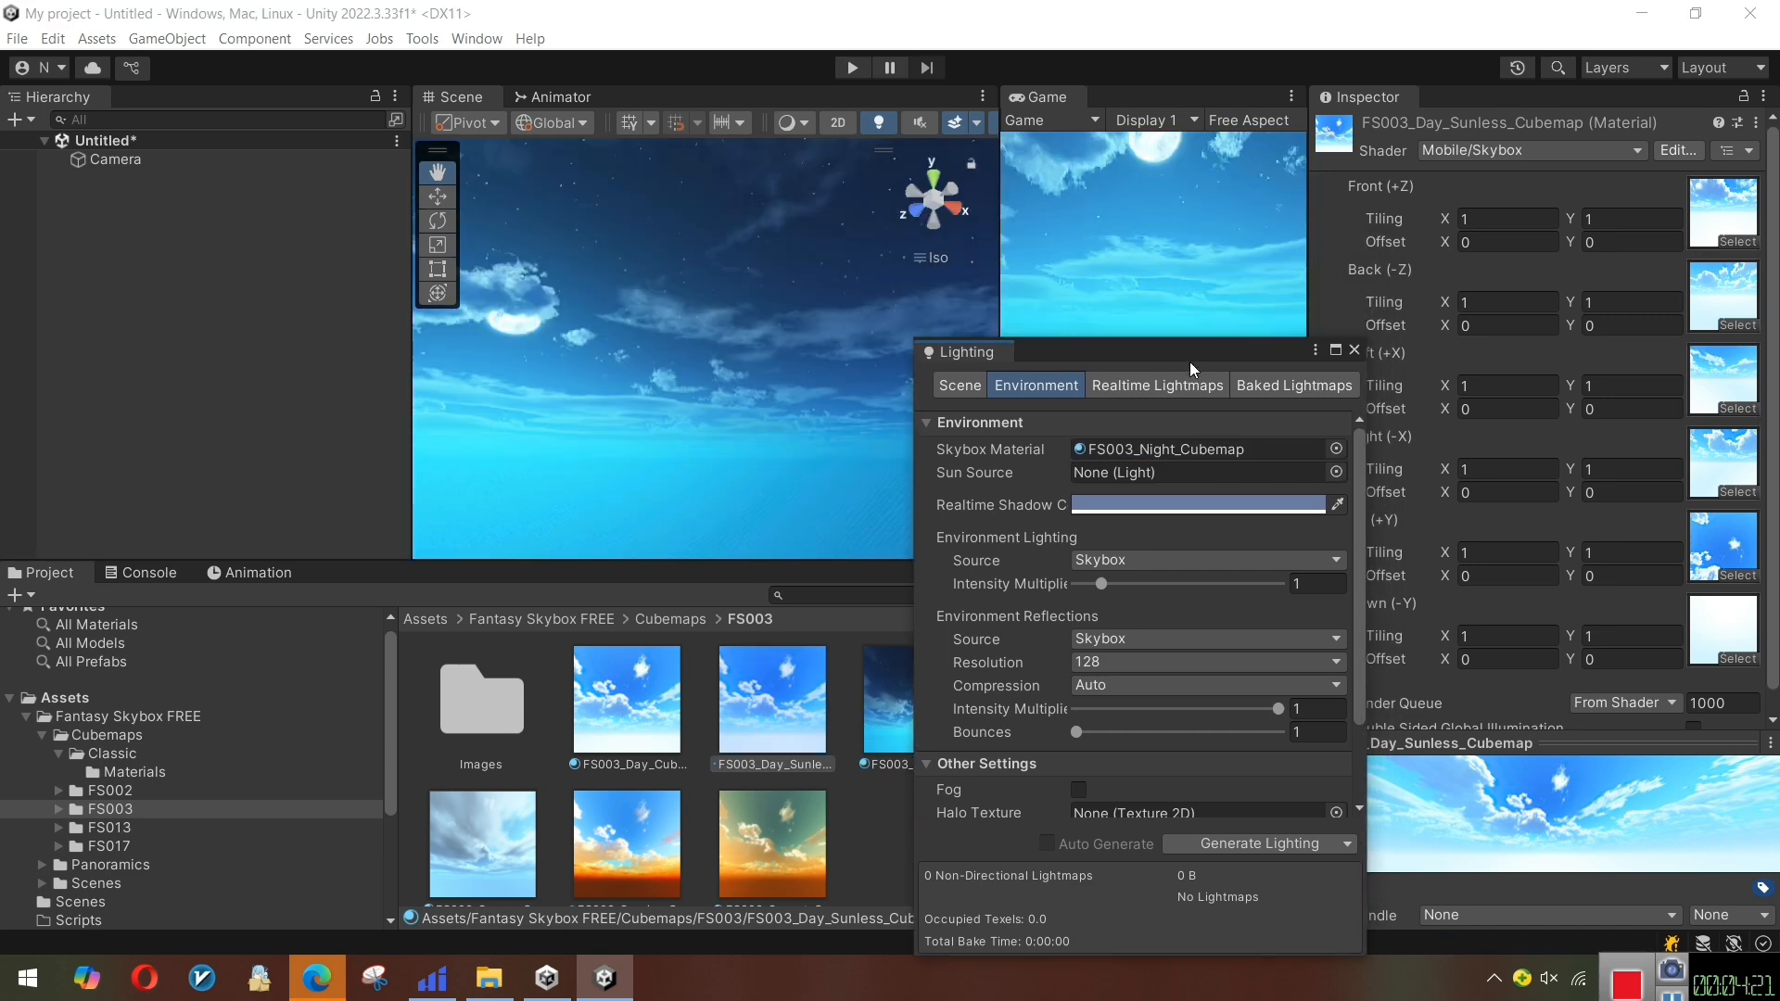
{"action": "left_click", "coordinate": [1355, 350]}
{"action": "right_click_drag", "start_coordinate": [825, 503], "coordinate": [807, 600]}
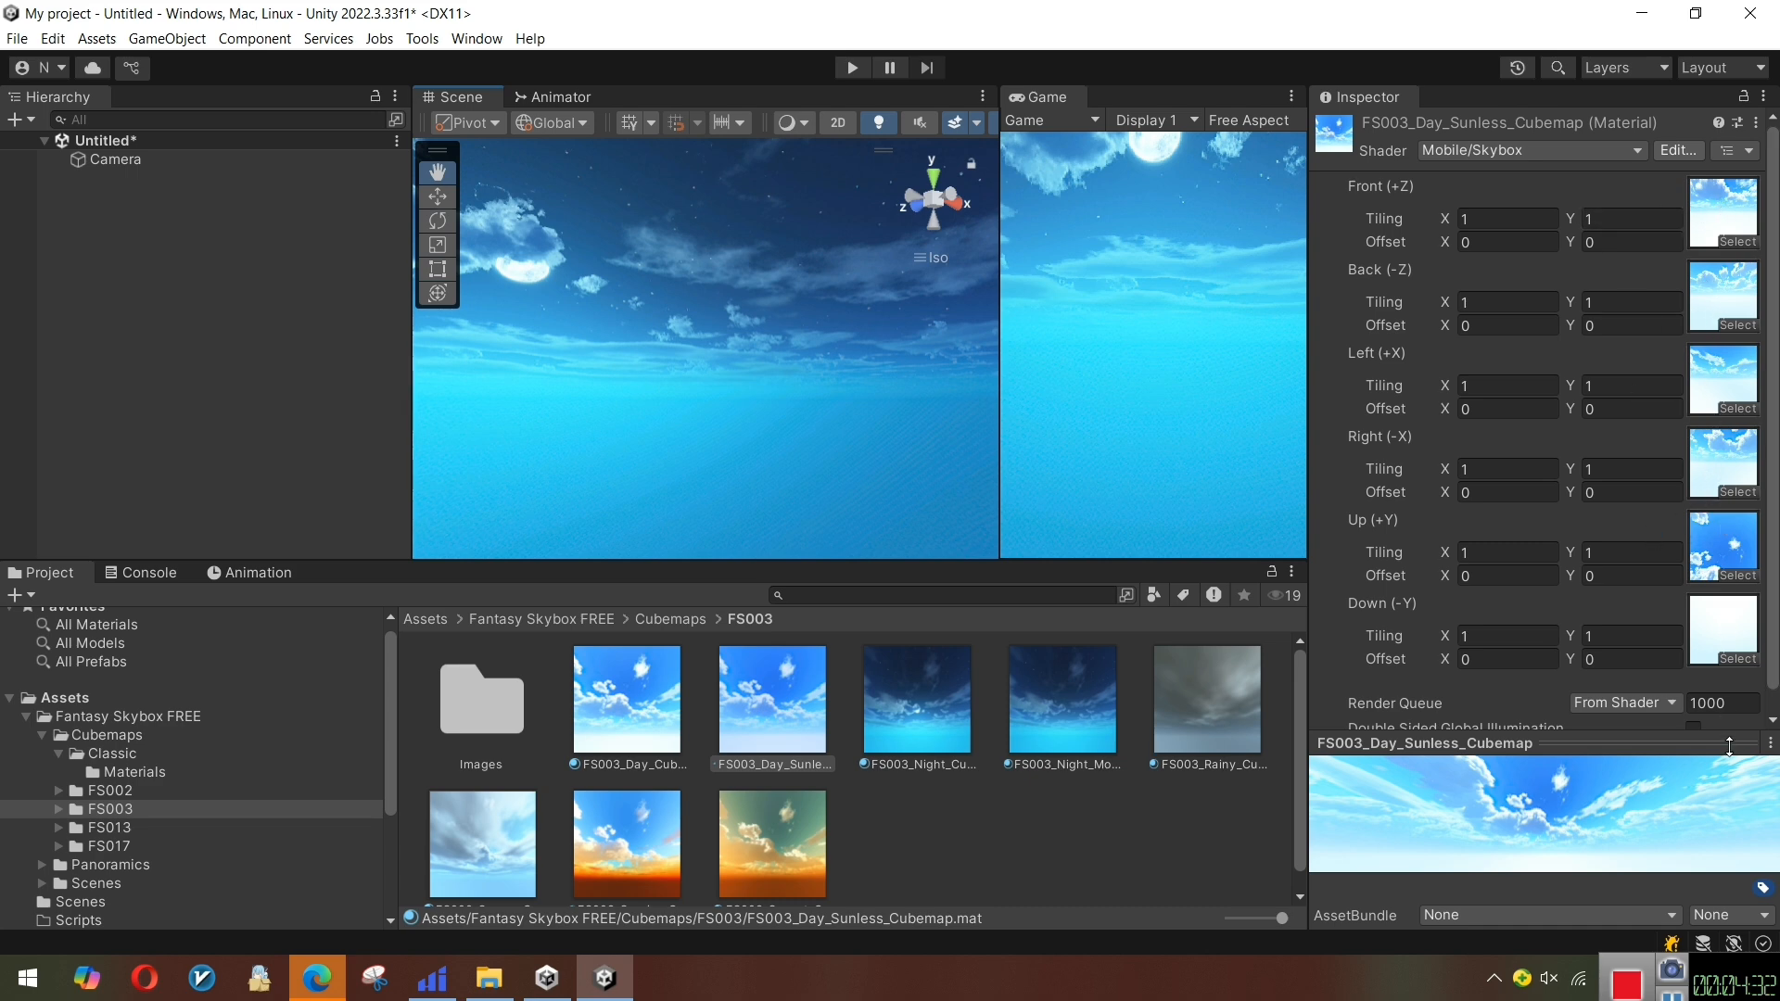
{"action": "scroll", "coordinate": [1724, 644], "scroll_direction": "down", "scroll_amount": 1}
Switch to the web browser and search Google for "cubemap" in a new tab
{"action": "left_click", "coordinate": [316, 978]}
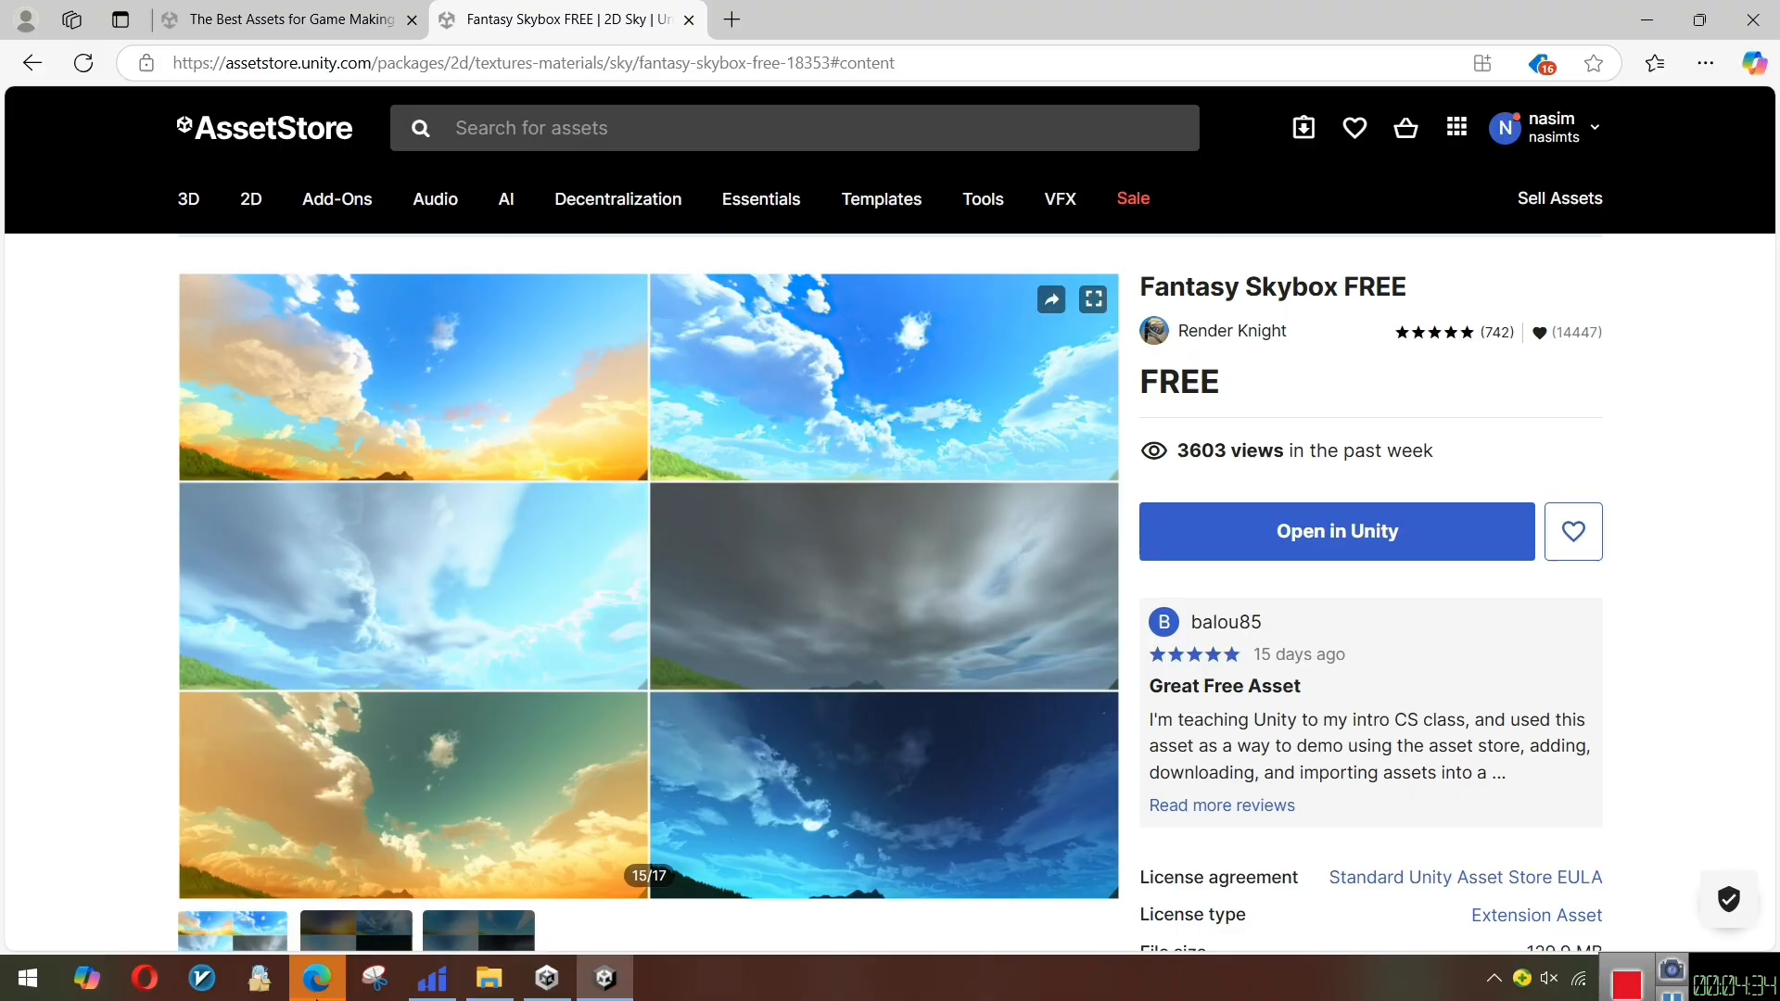
{"action": "key", "text": "ctrl+t"}
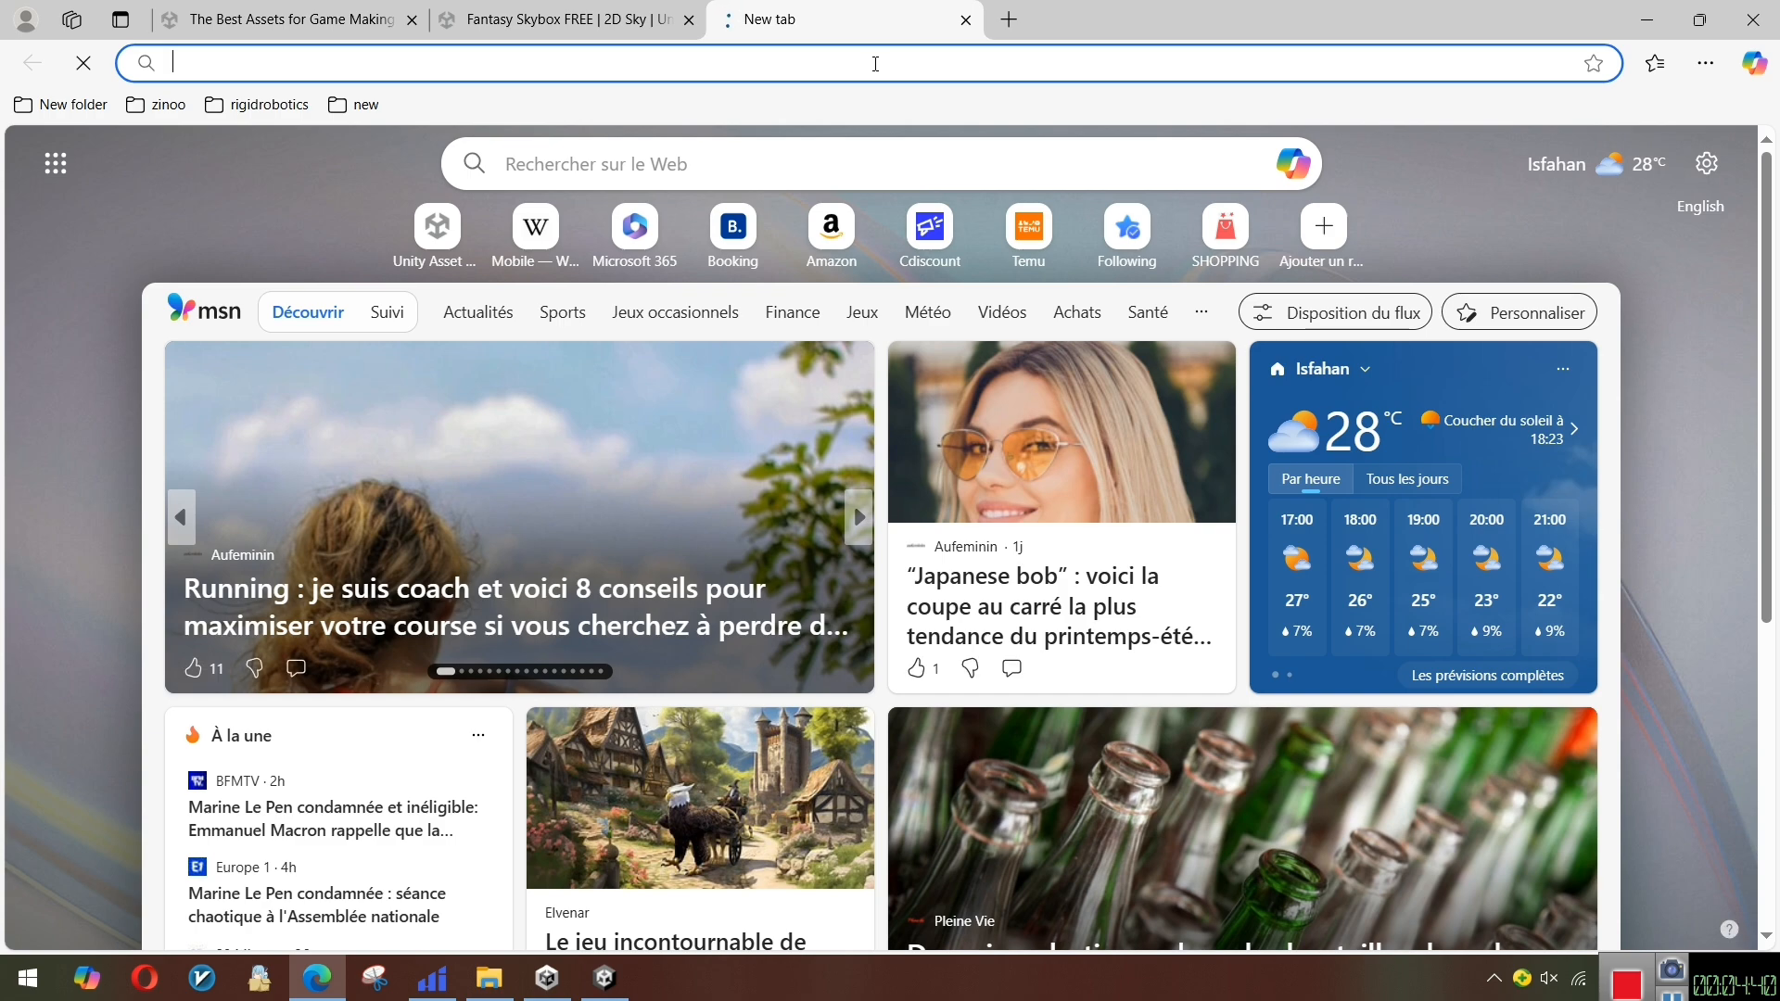
{"action": "type", "text": "google.com"}
{"action": "key", "text": "Return"}
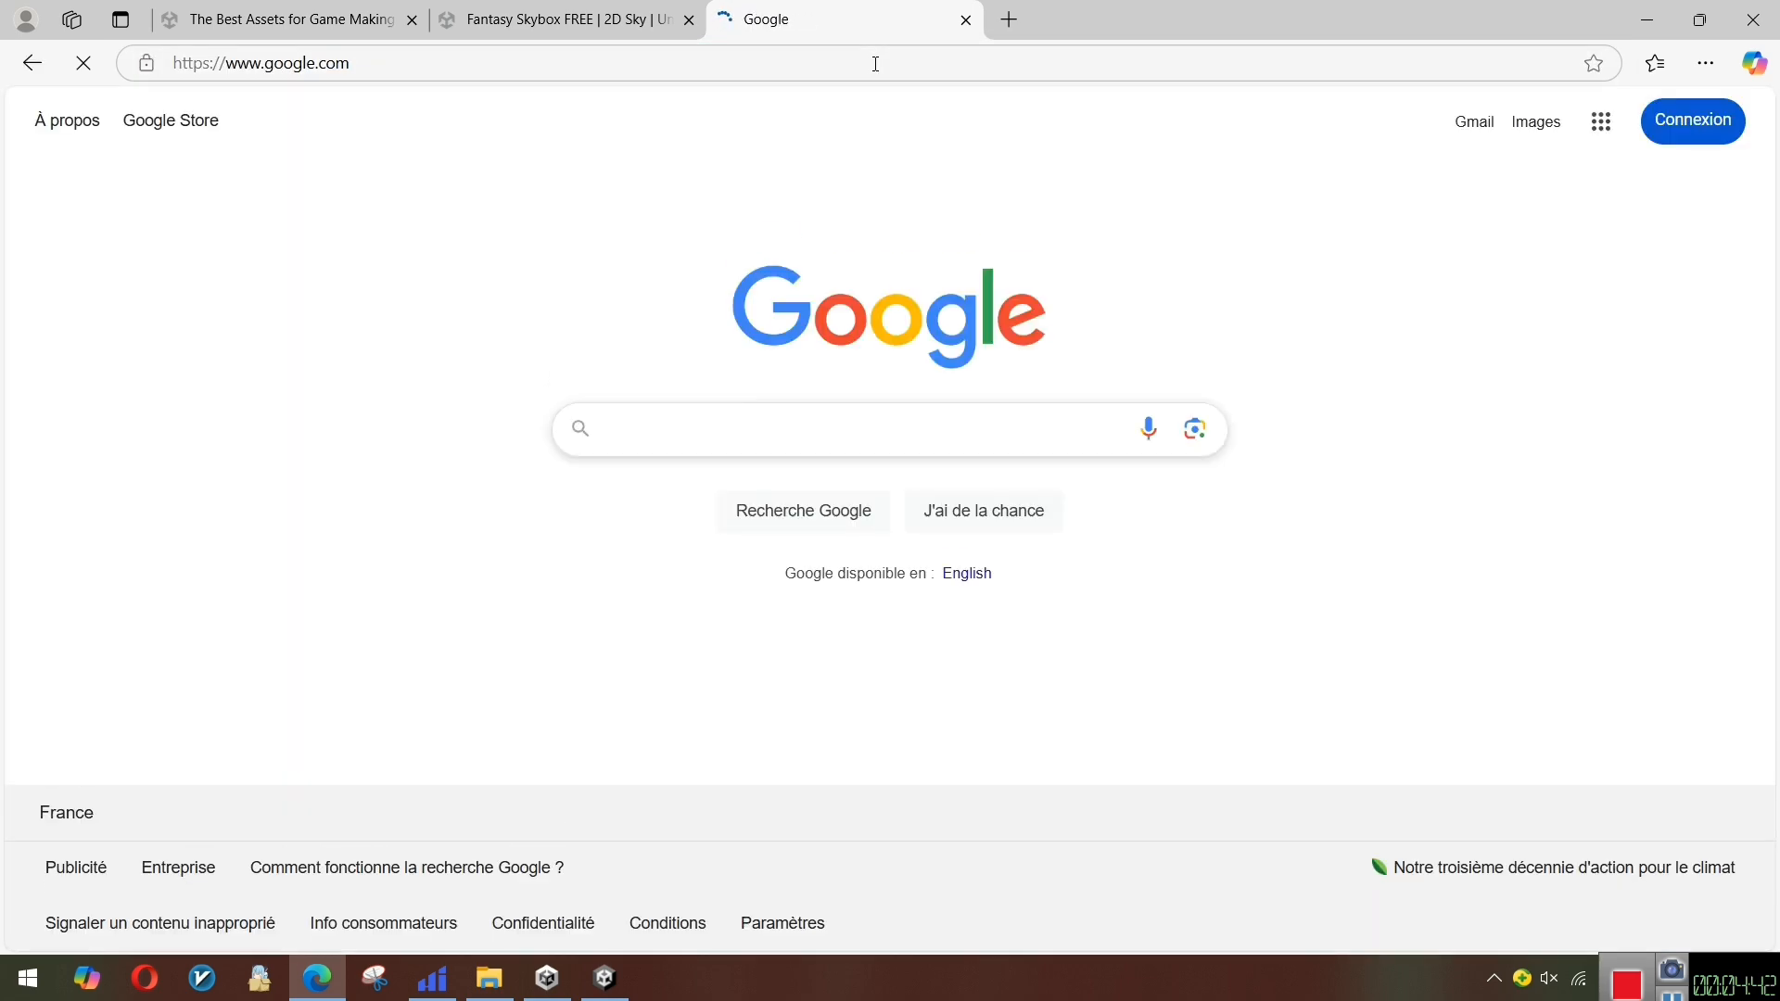
{"action": "type", "text": "cube"}
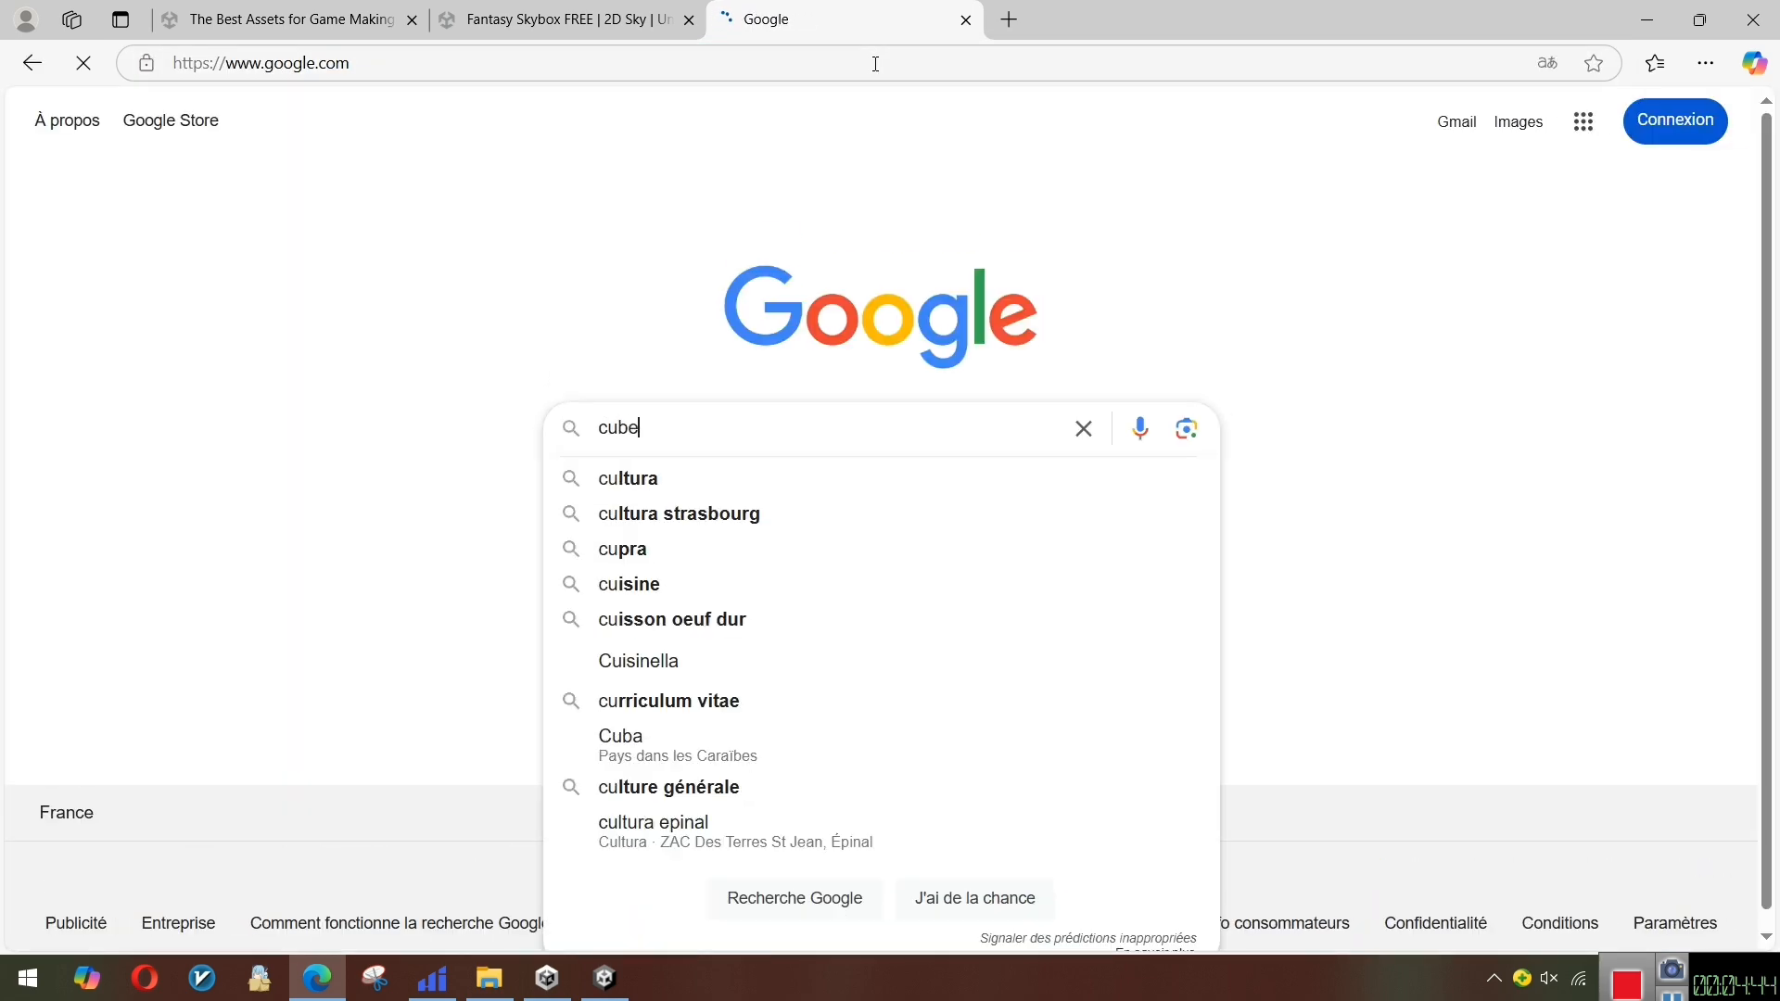
{"action": "type", "text": "map"}
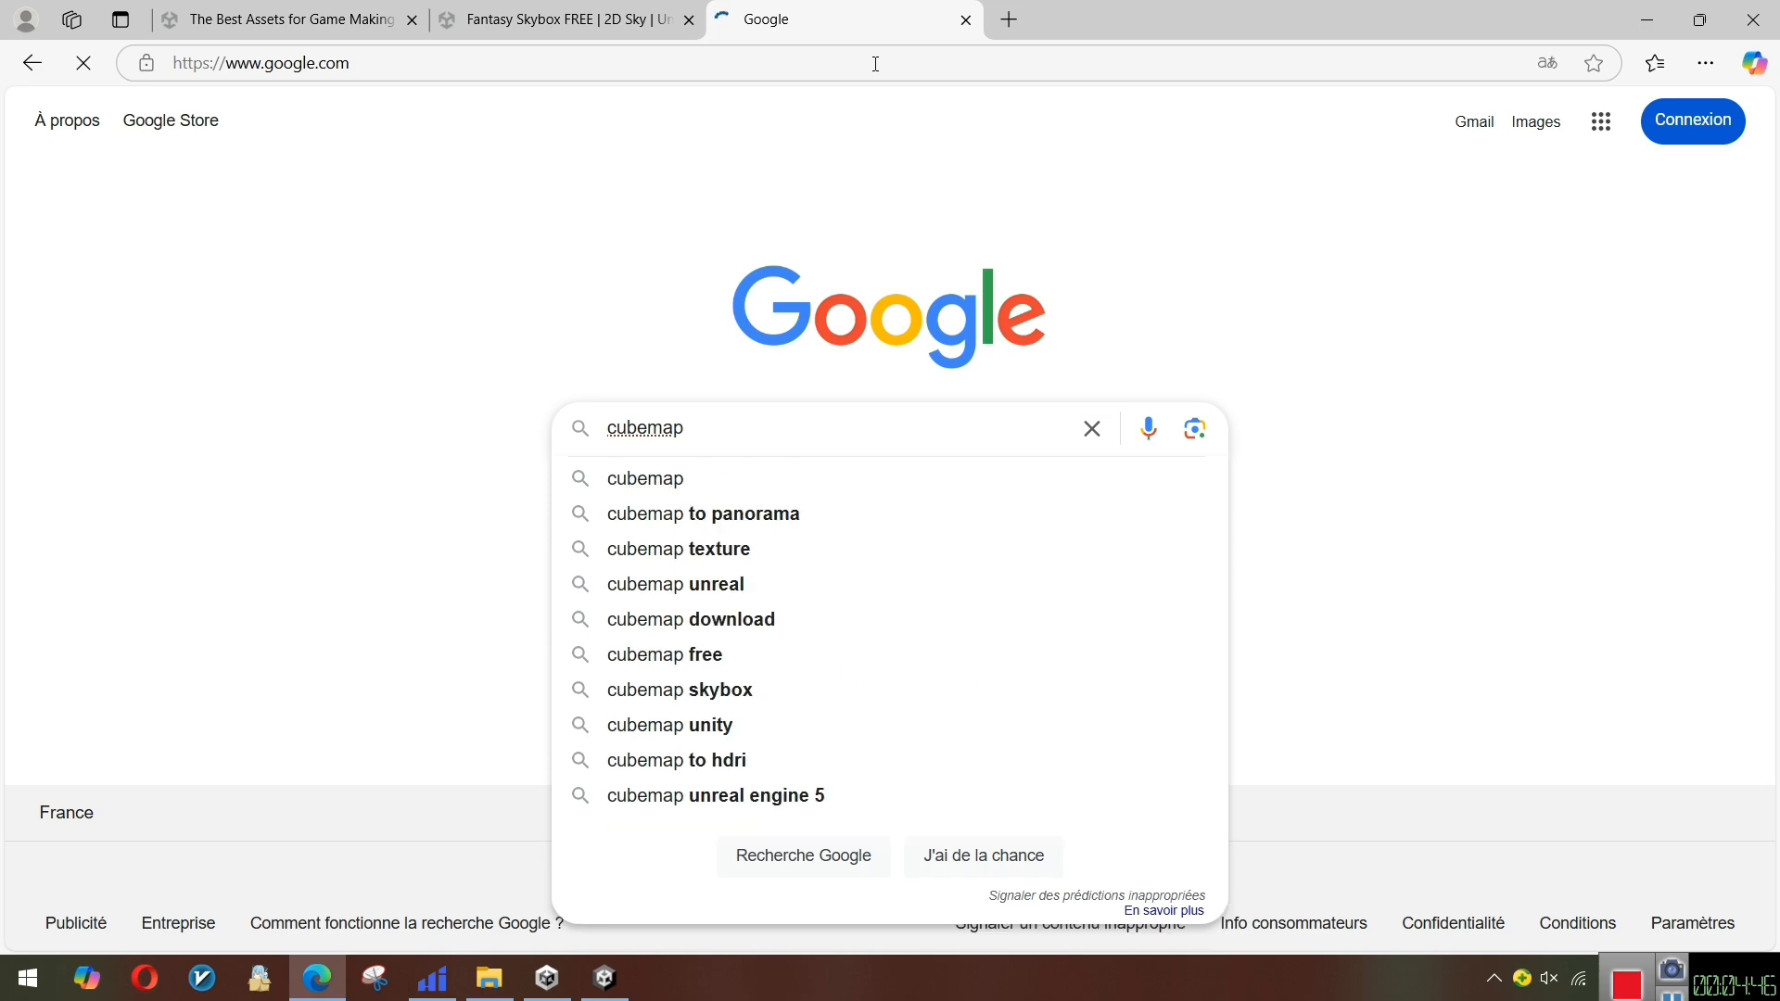
{"action": "key", "text": "Return"}
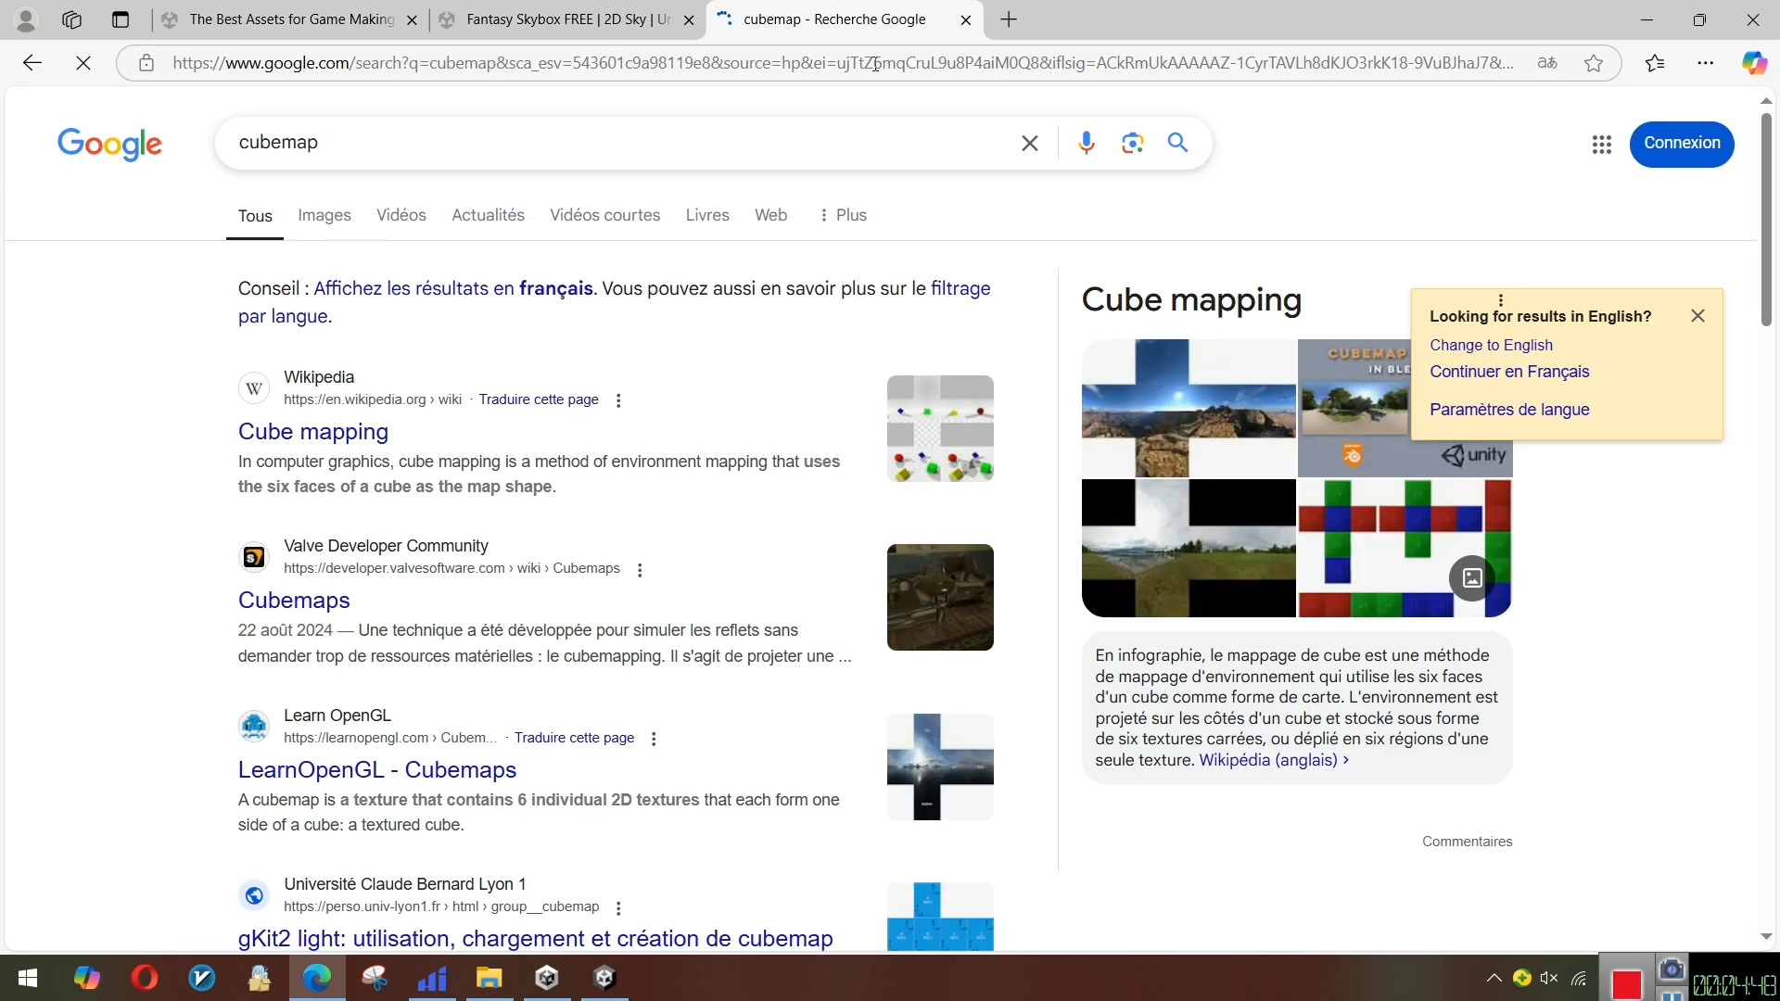
Browse the cubemap image results and open the article "How the Hell do I make a cubemap" from its exploded-cube picture
{"action": "left_click", "coordinate": [325, 215]}
{"action": "scroll", "coordinate": [866, 459], "scroll_direction": "down", "scroll_amount": 1}
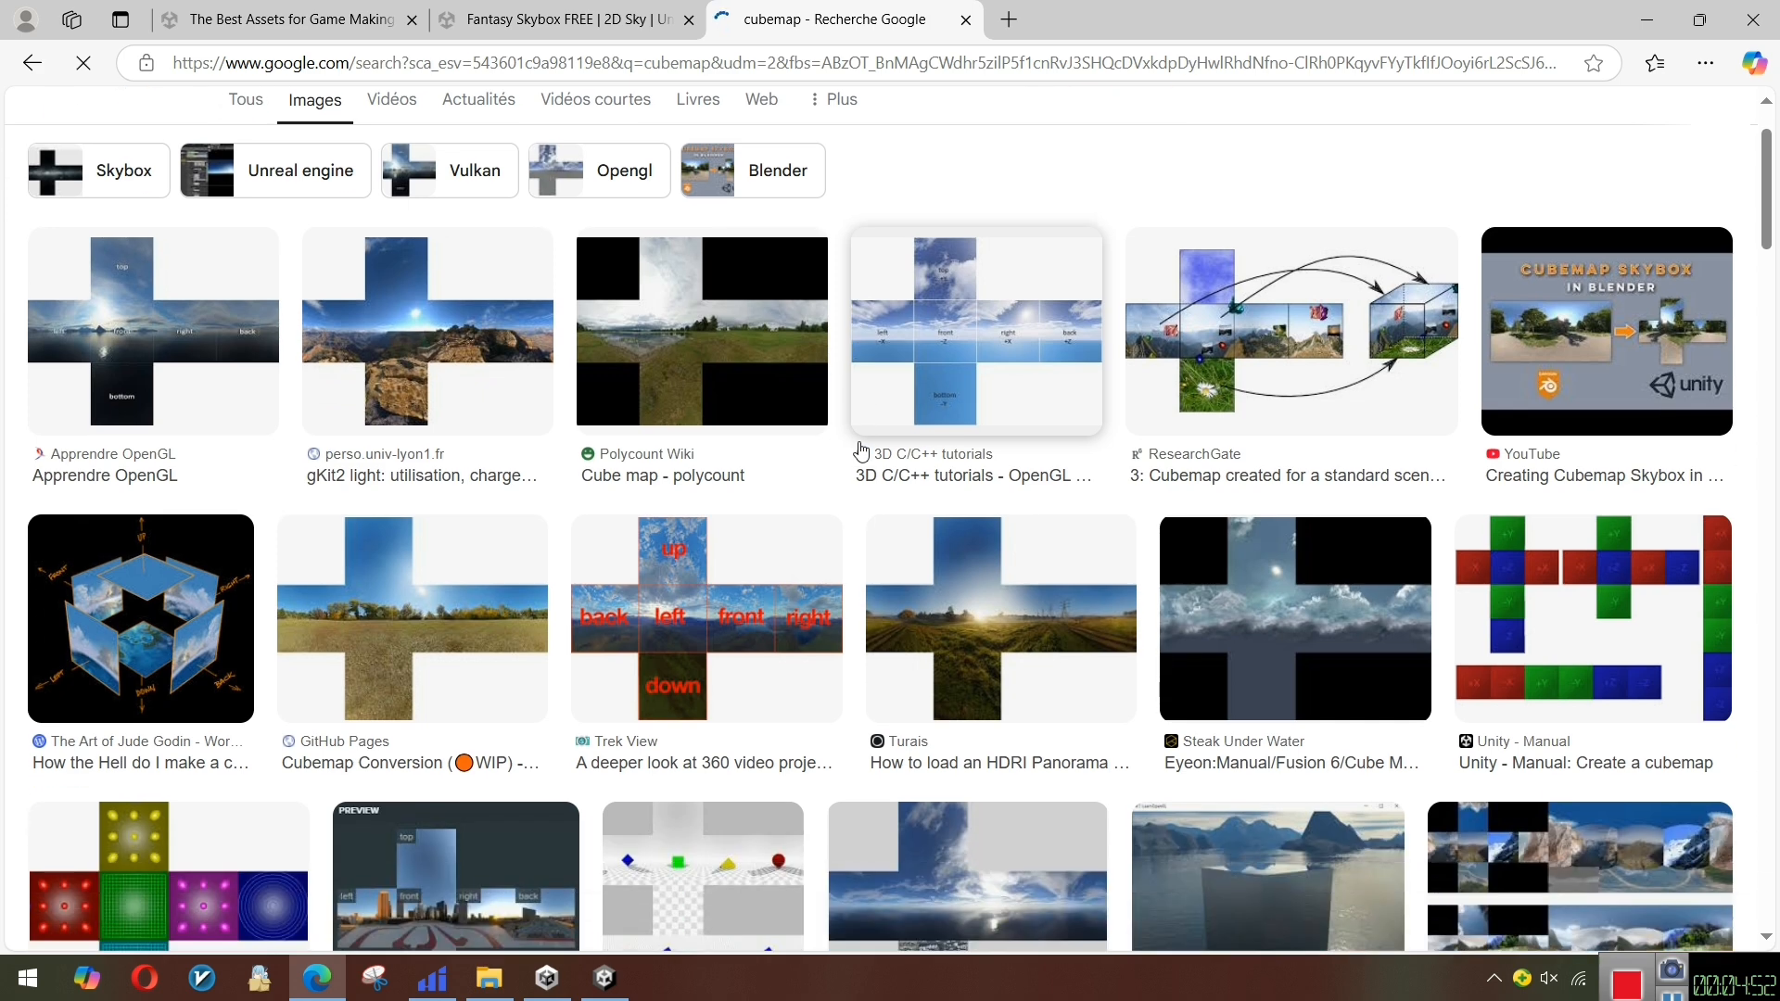
{"action": "scroll", "coordinate": [862, 451], "scroll_direction": "up", "scroll_amount": 1}
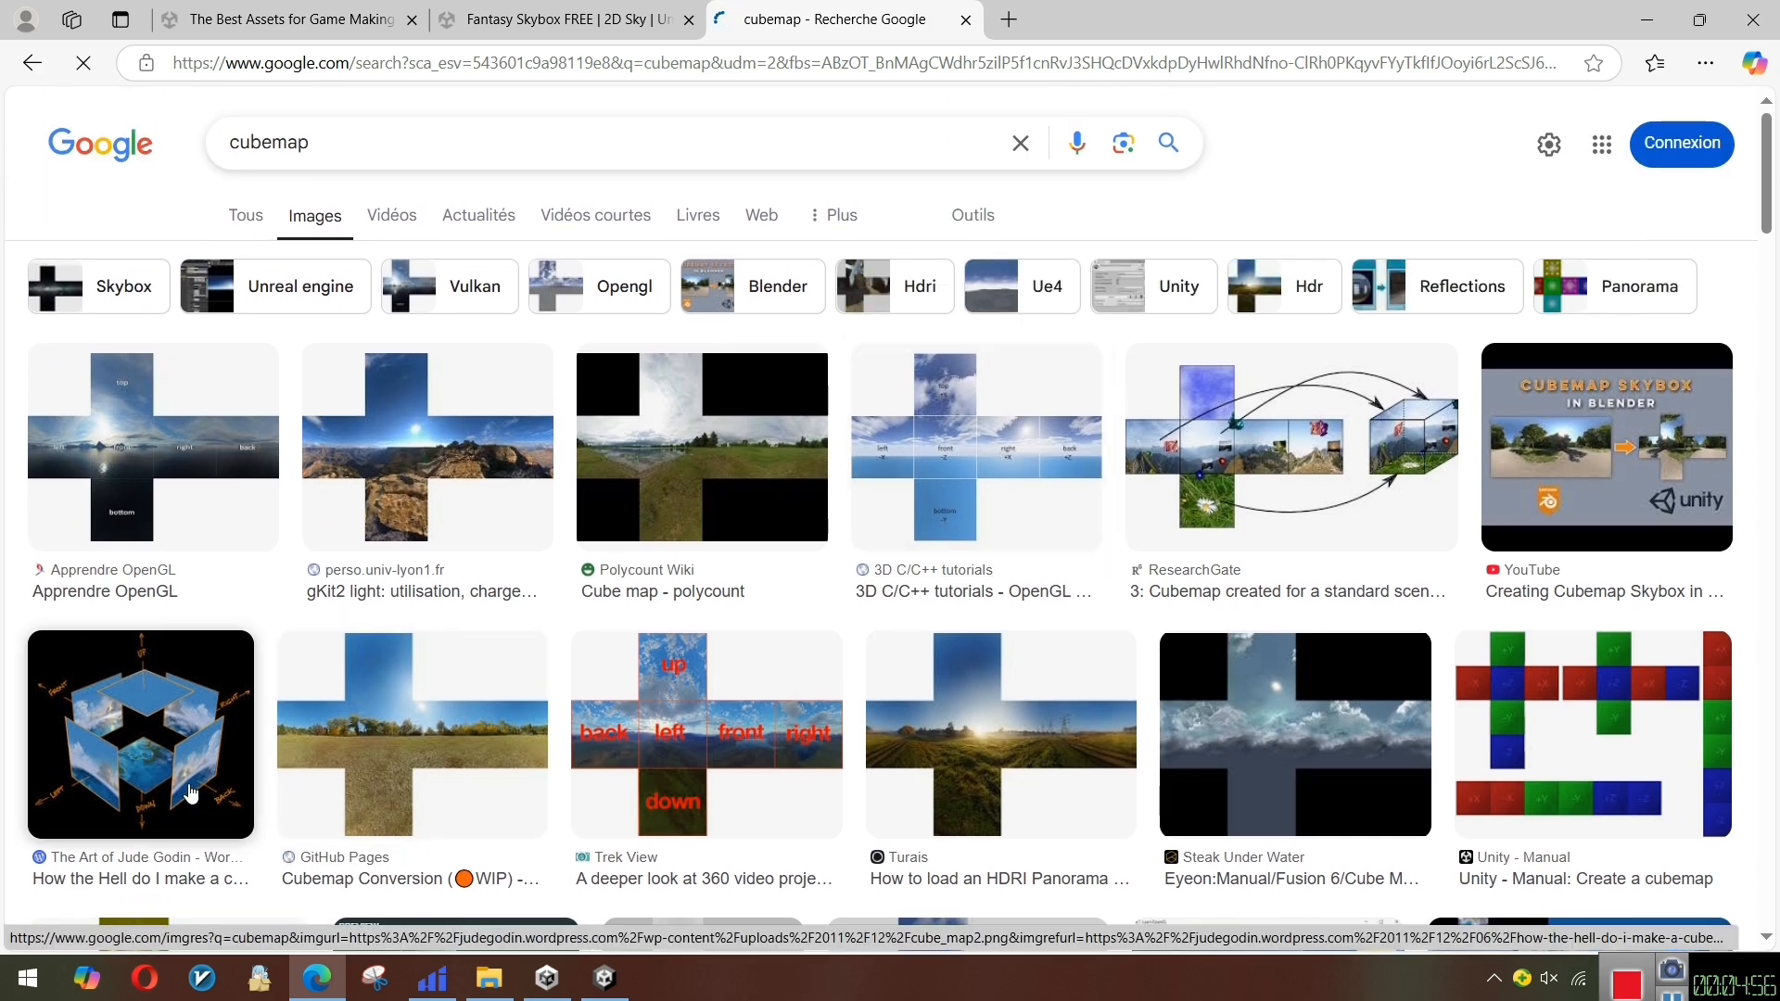
{"action": "left_click", "coordinate": [190, 795]}
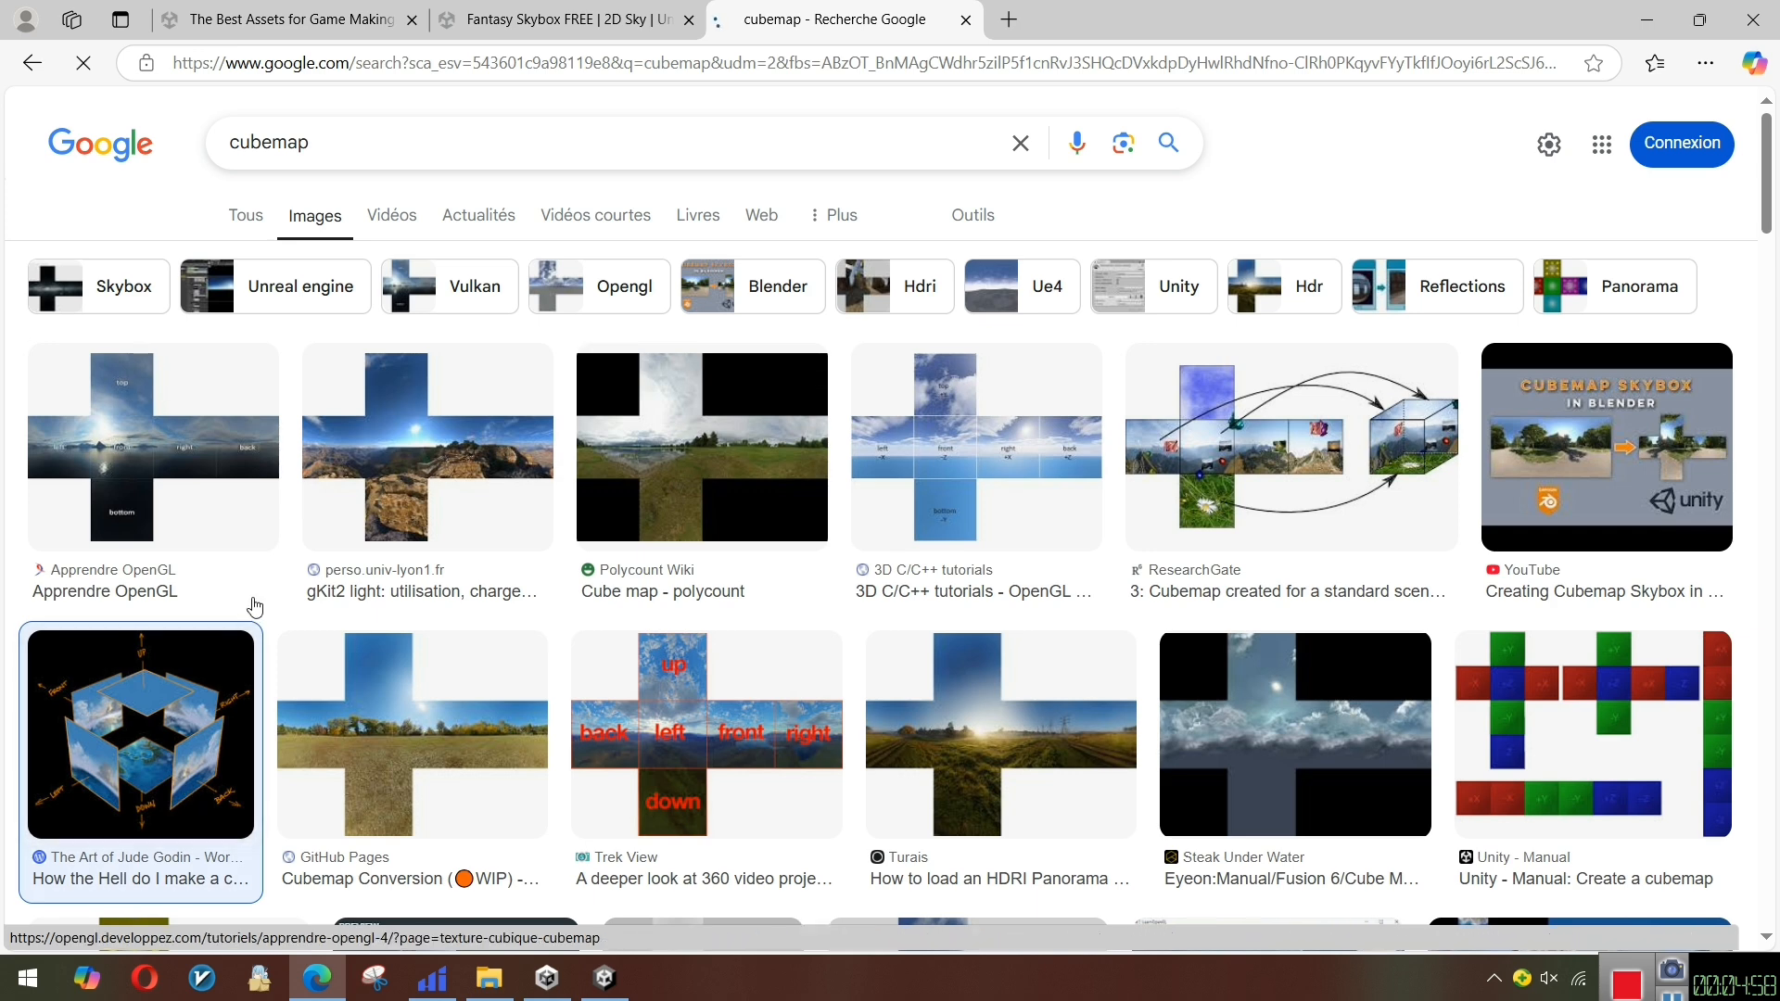
{"action": "left_click", "coordinate": [1418, 486]}
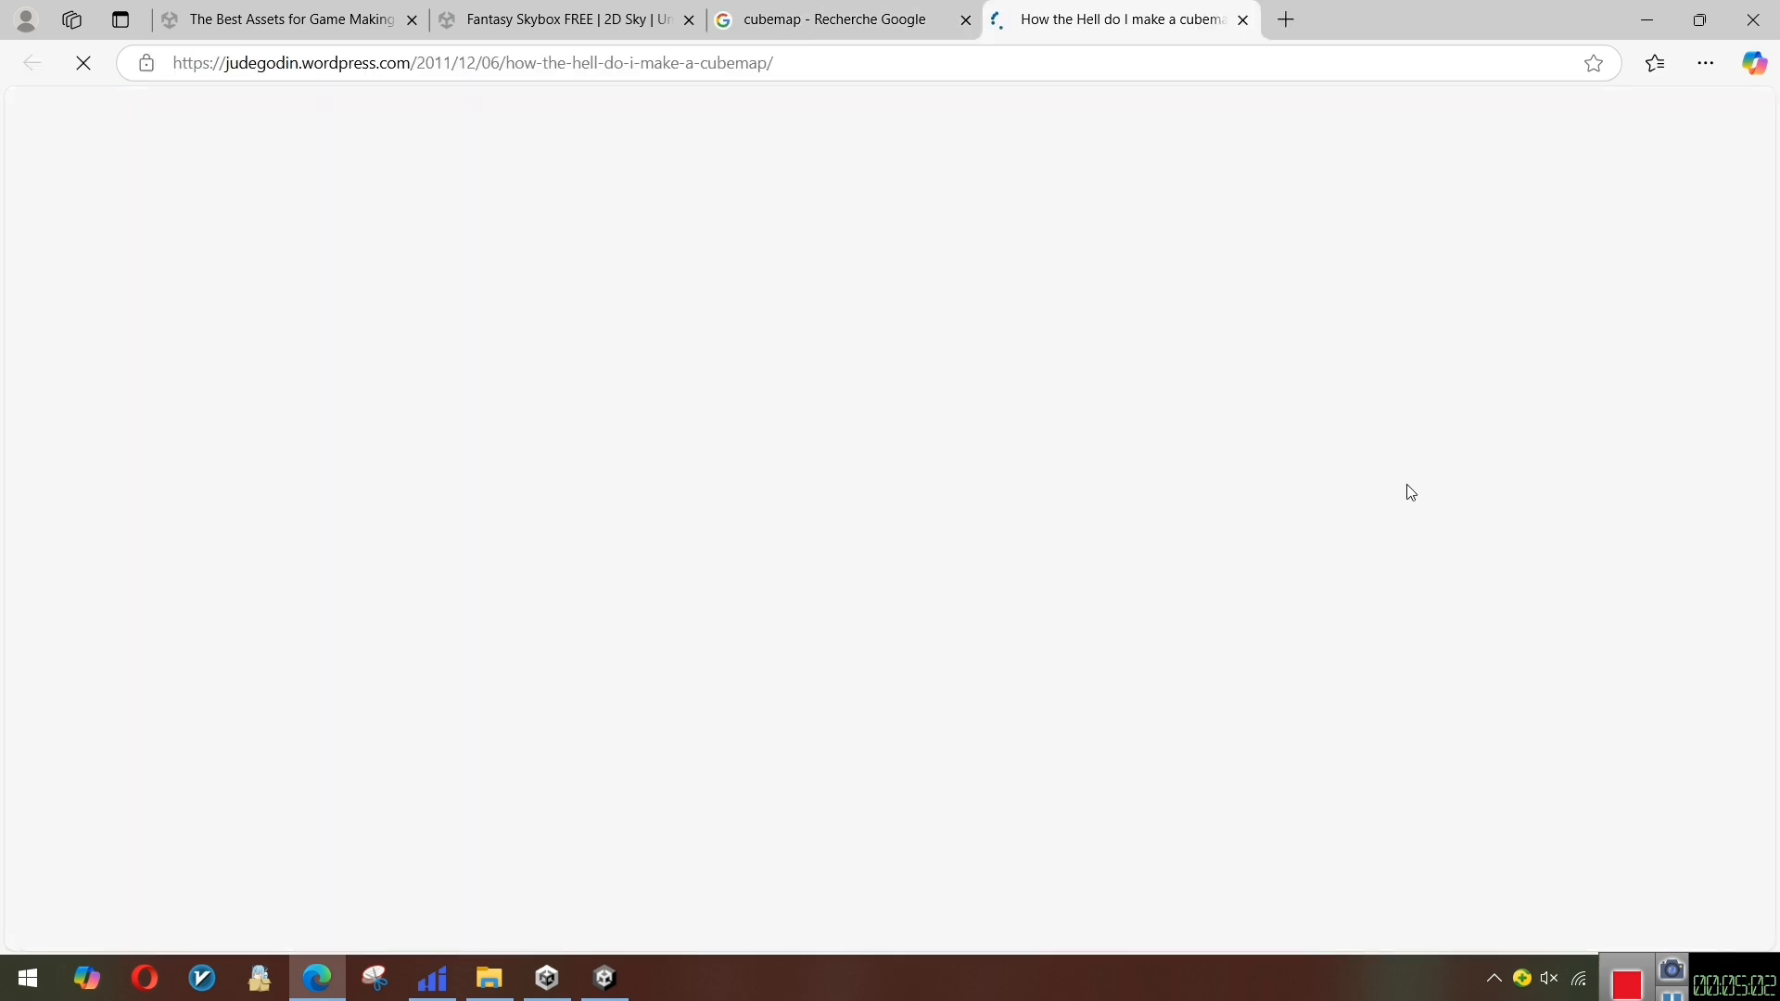
Find the cube map diagram with labelled faces in the article, accept the privacy notice and view the diagram at full size
{"action": "scroll", "coordinate": [1391, 487], "scroll_direction": "down", "scroll_amount": 12}
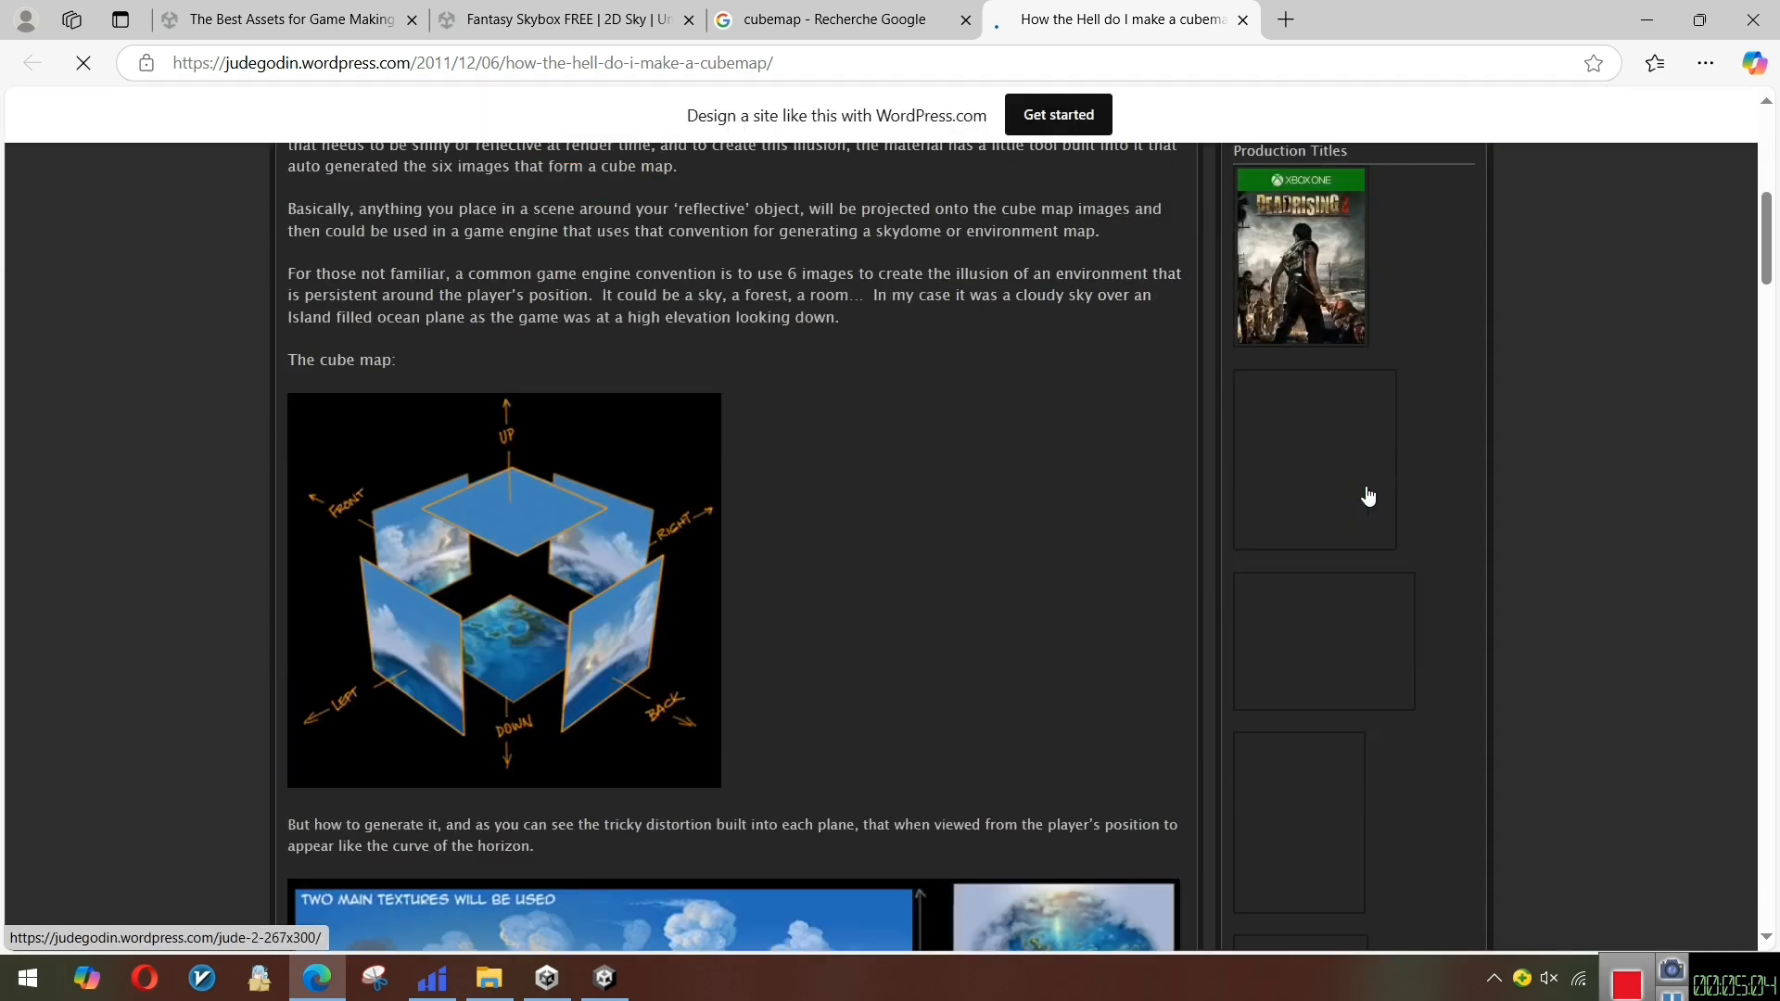
{"action": "scroll", "coordinate": [1368, 497], "scroll_direction": "down", "scroll_amount": 10}
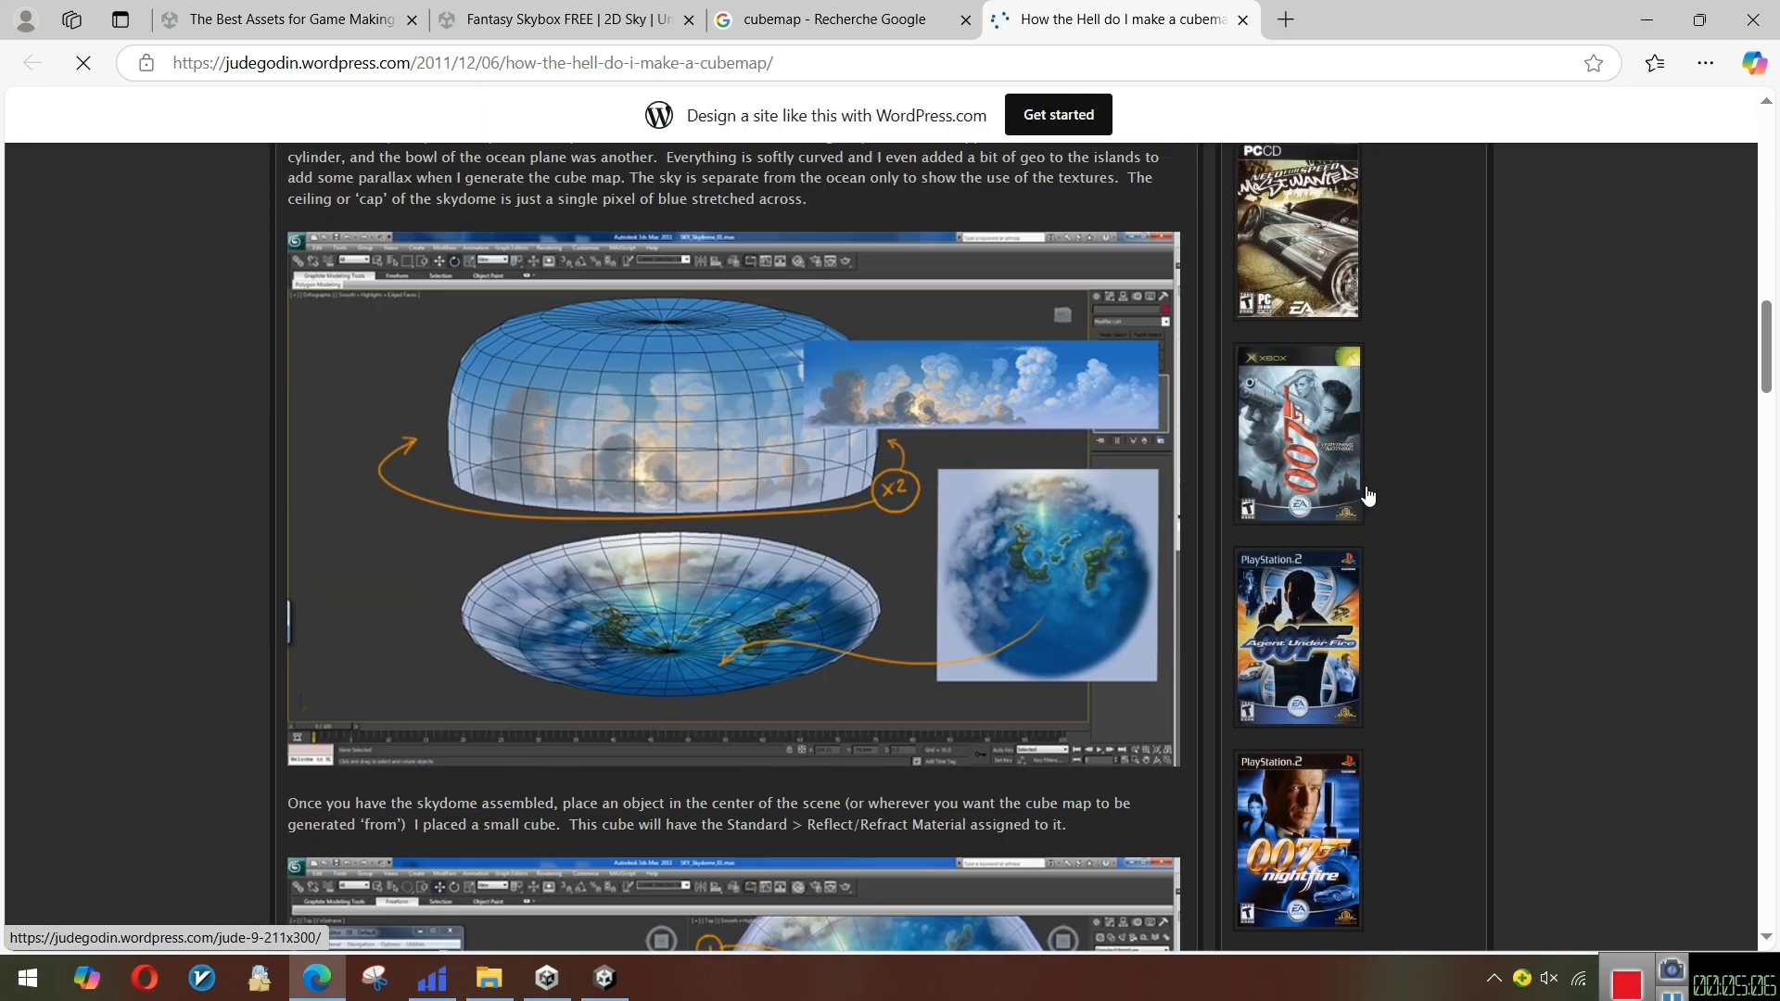
{"action": "scroll", "coordinate": [1368, 497], "scroll_direction": "down", "scroll_amount": 3}
{"action": "scroll", "coordinate": [1365, 485], "scroll_direction": "up", "scroll_amount": 14}
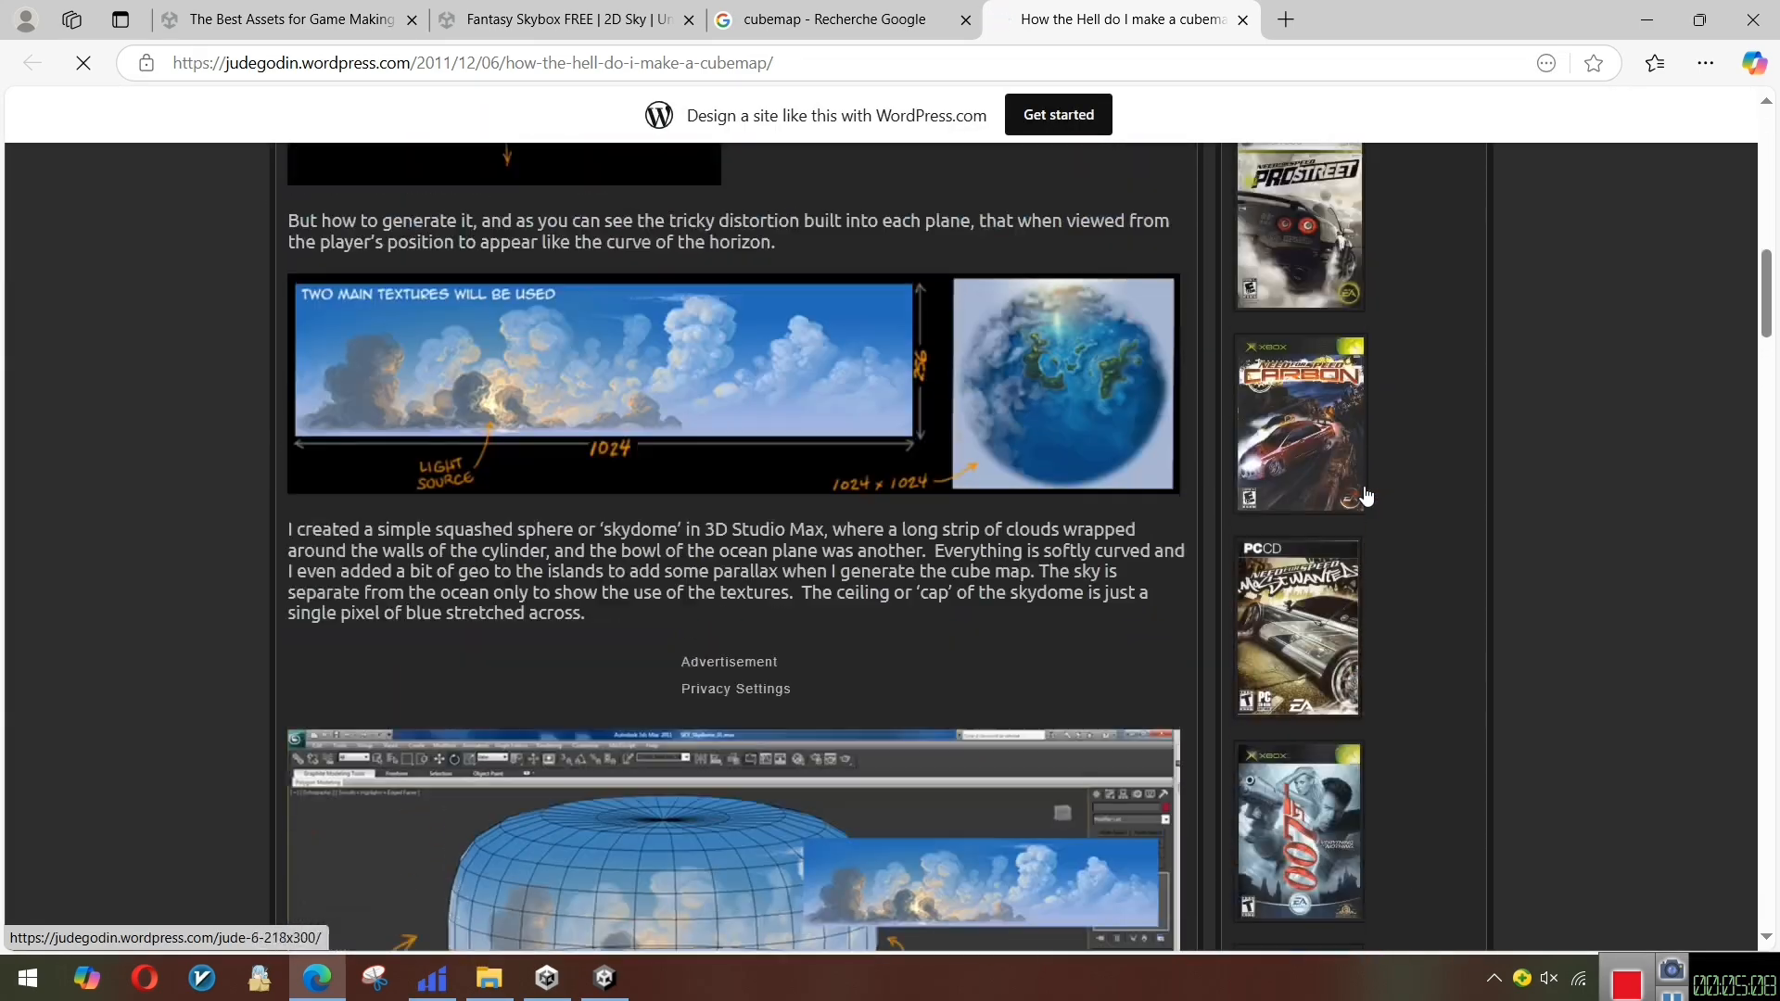
{"action": "scroll", "coordinate": [1313, 529], "scroll_direction": "up", "scroll_amount": 3}
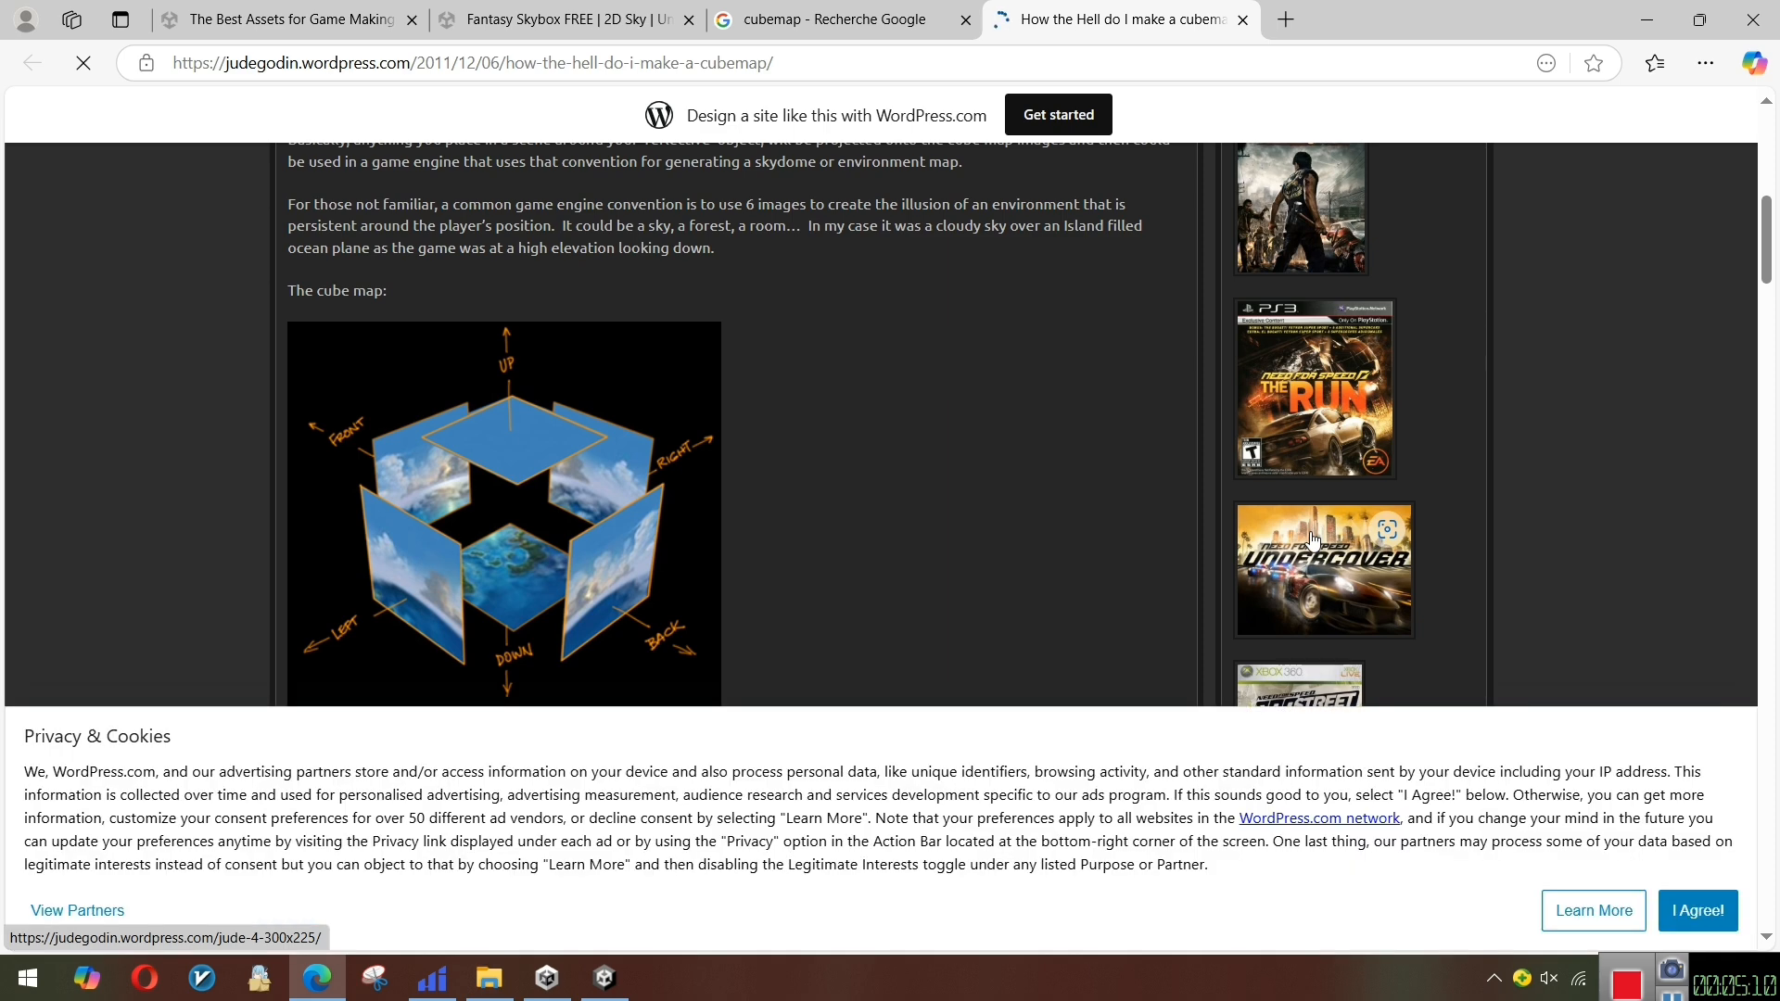
{"action": "left_click", "coordinate": [1695, 911]}
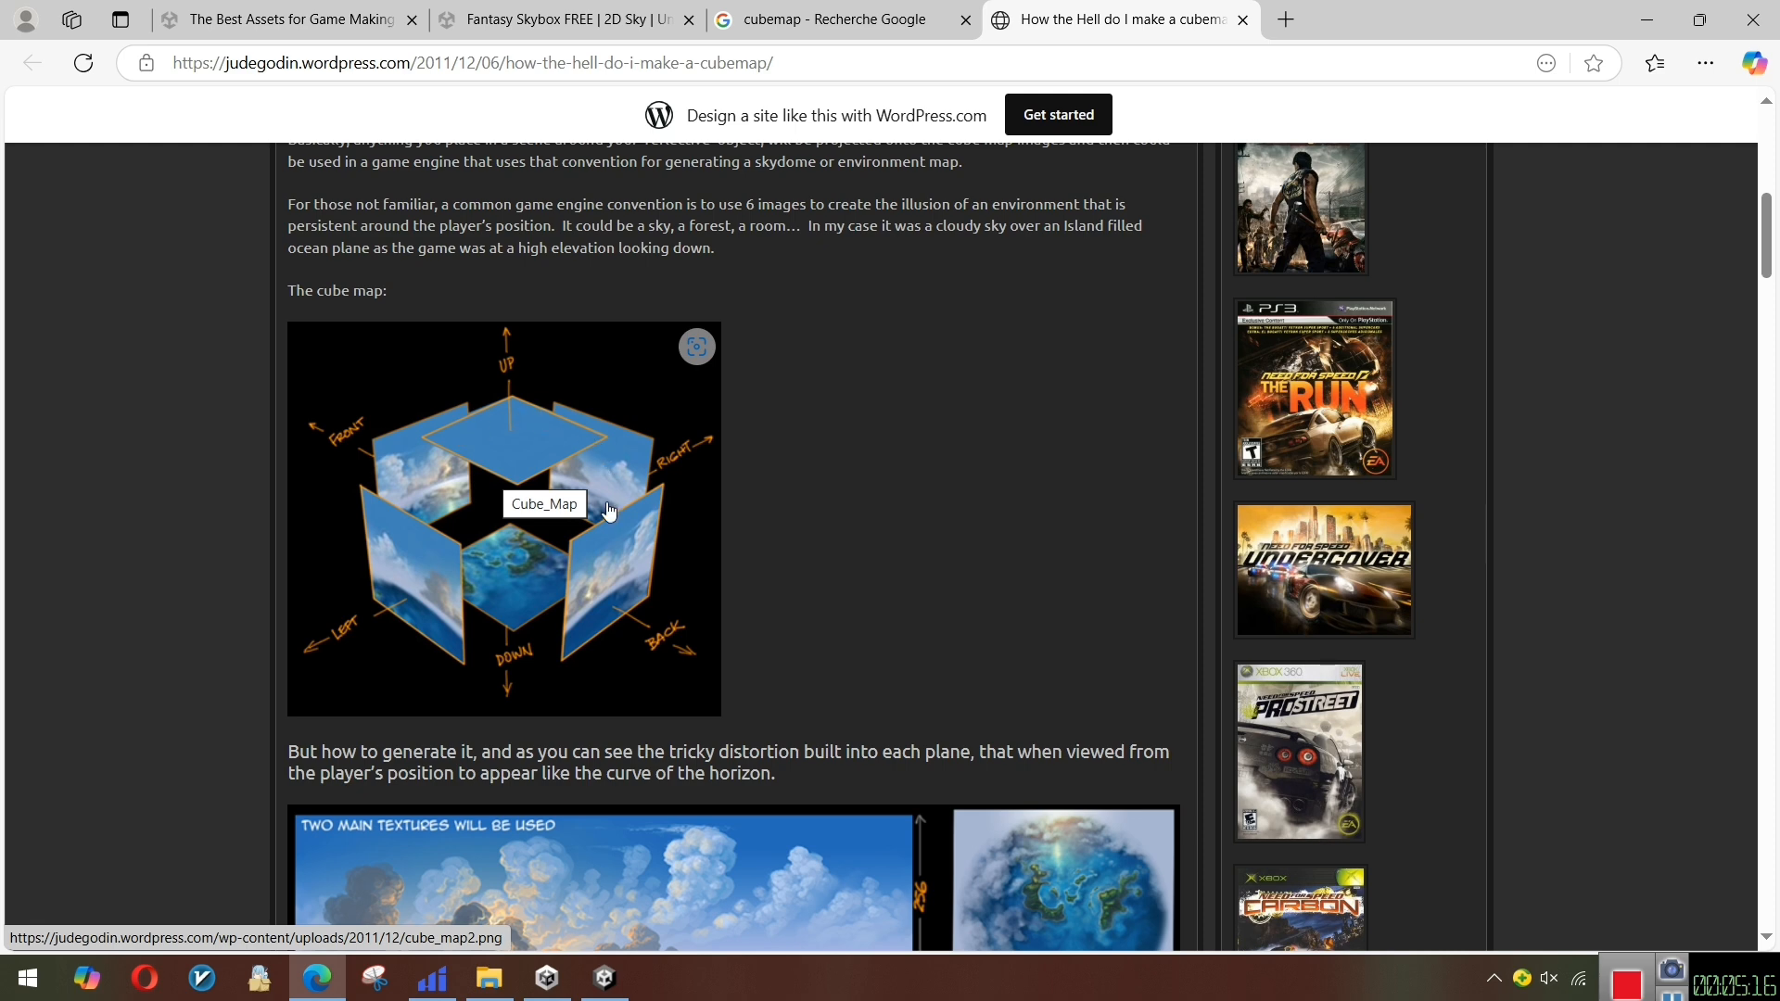
{"action": "left_click", "coordinate": [484, 514]}
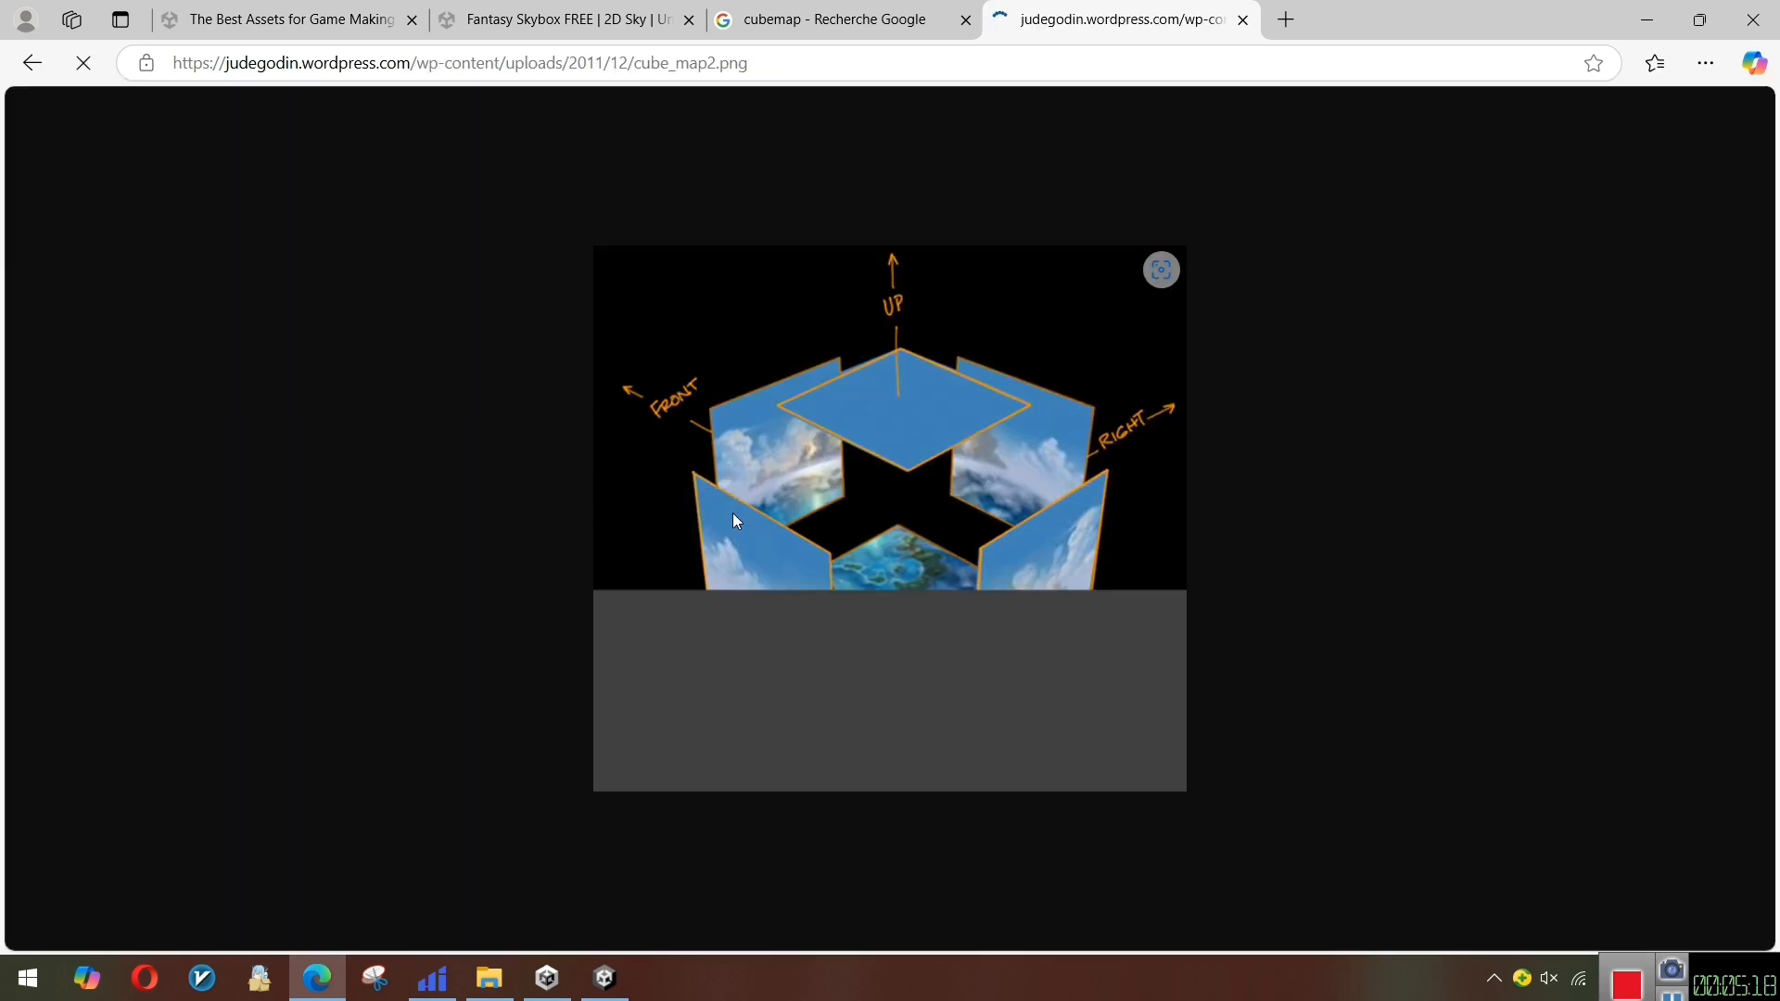
{"action": "left_click", "coordinate": [1156, 266]}
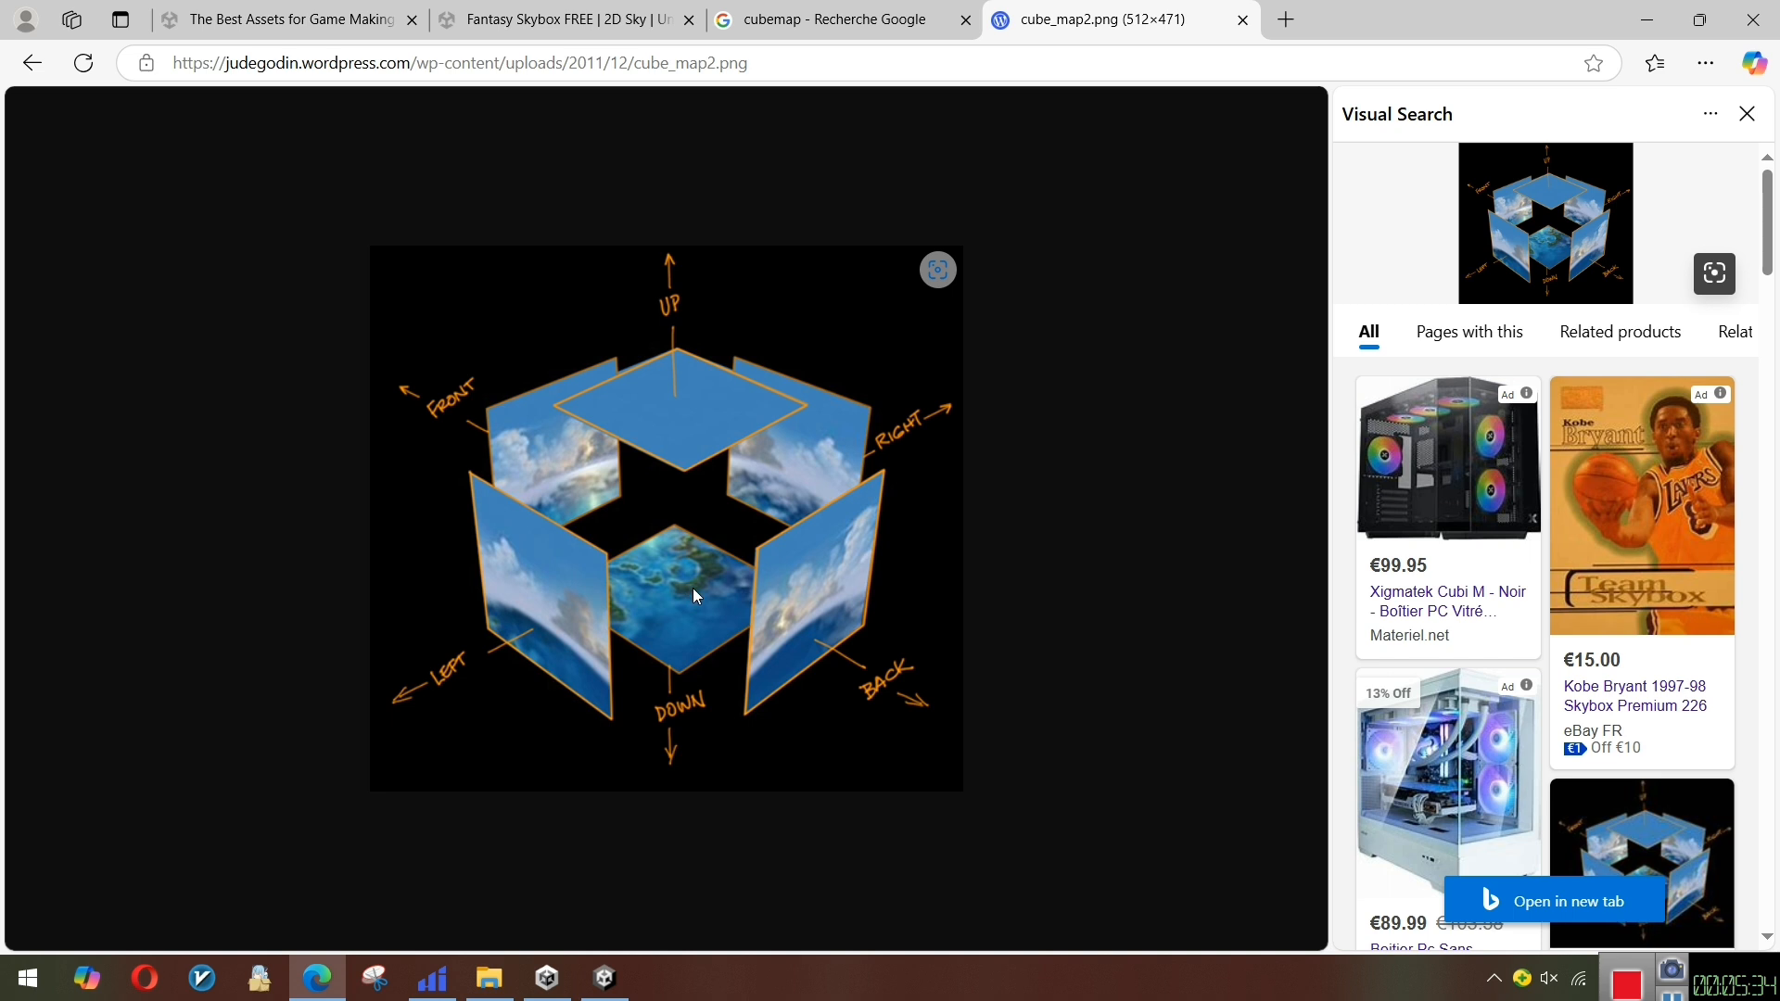
Switch back to Unity and look around the night skybox in the Scene view
{"action": "left_click", "coordinate": [1650, 21]}
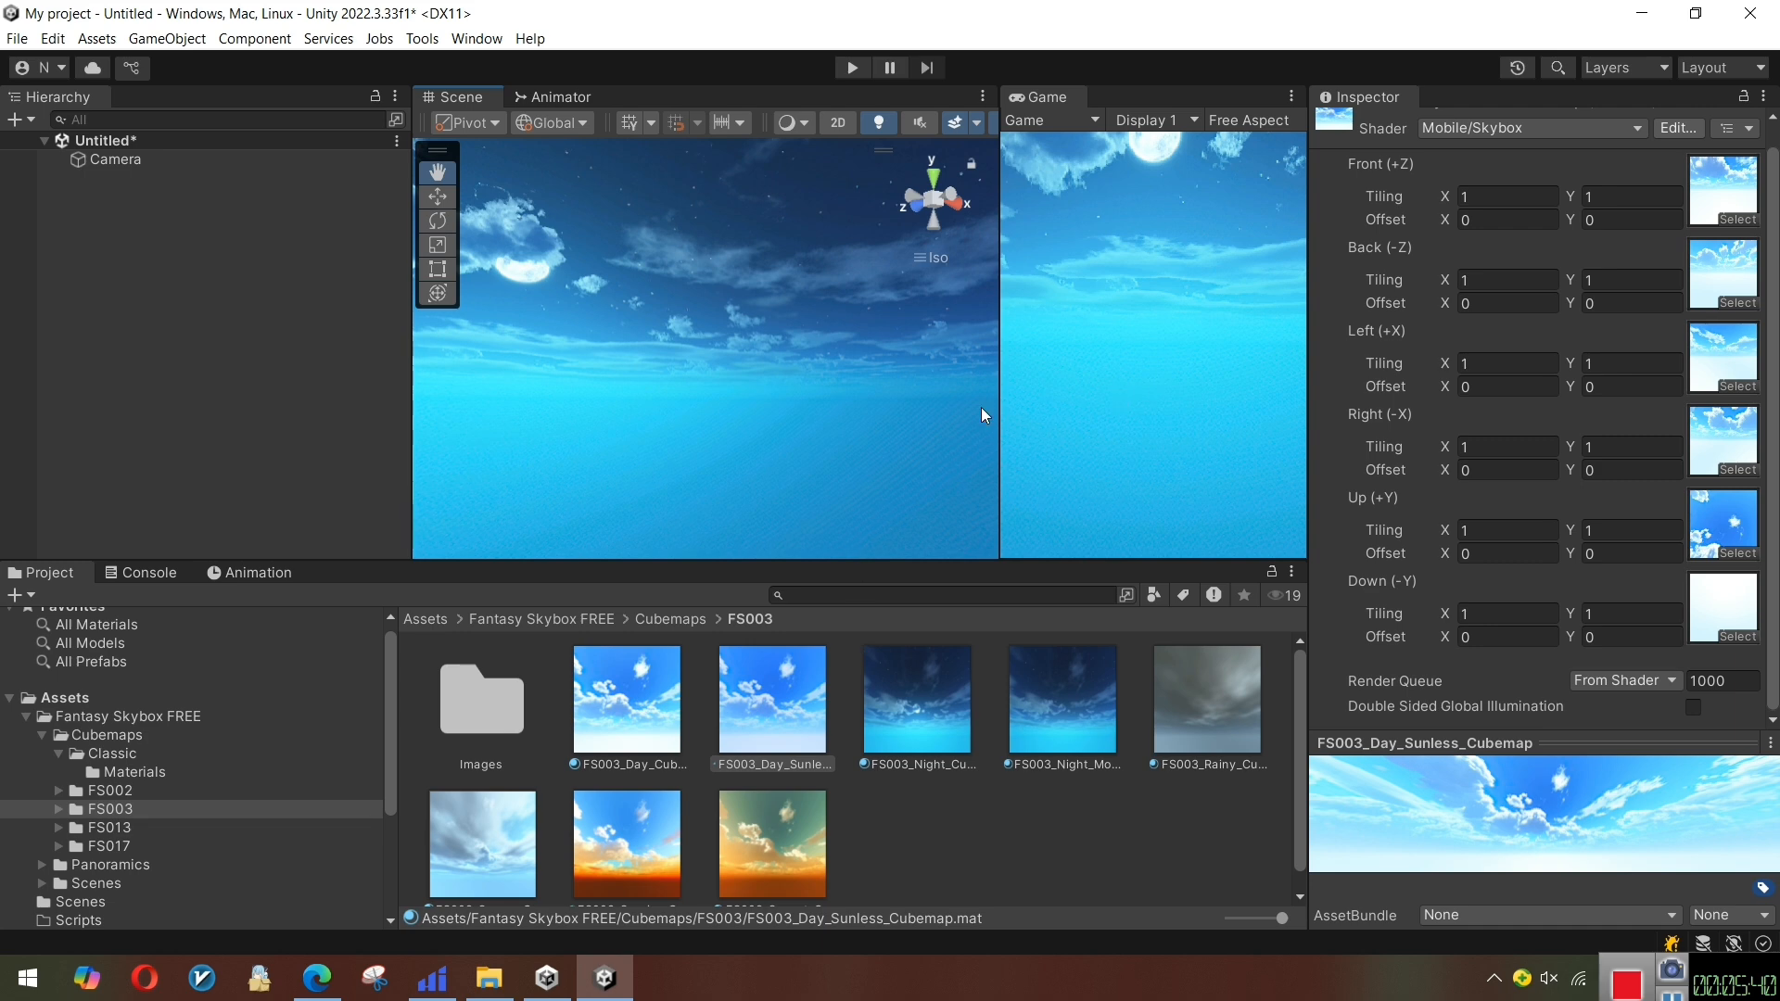
{"action": "right_click_drag", "start_coordinate": [984, 415], "coordinate": [203, 468]}
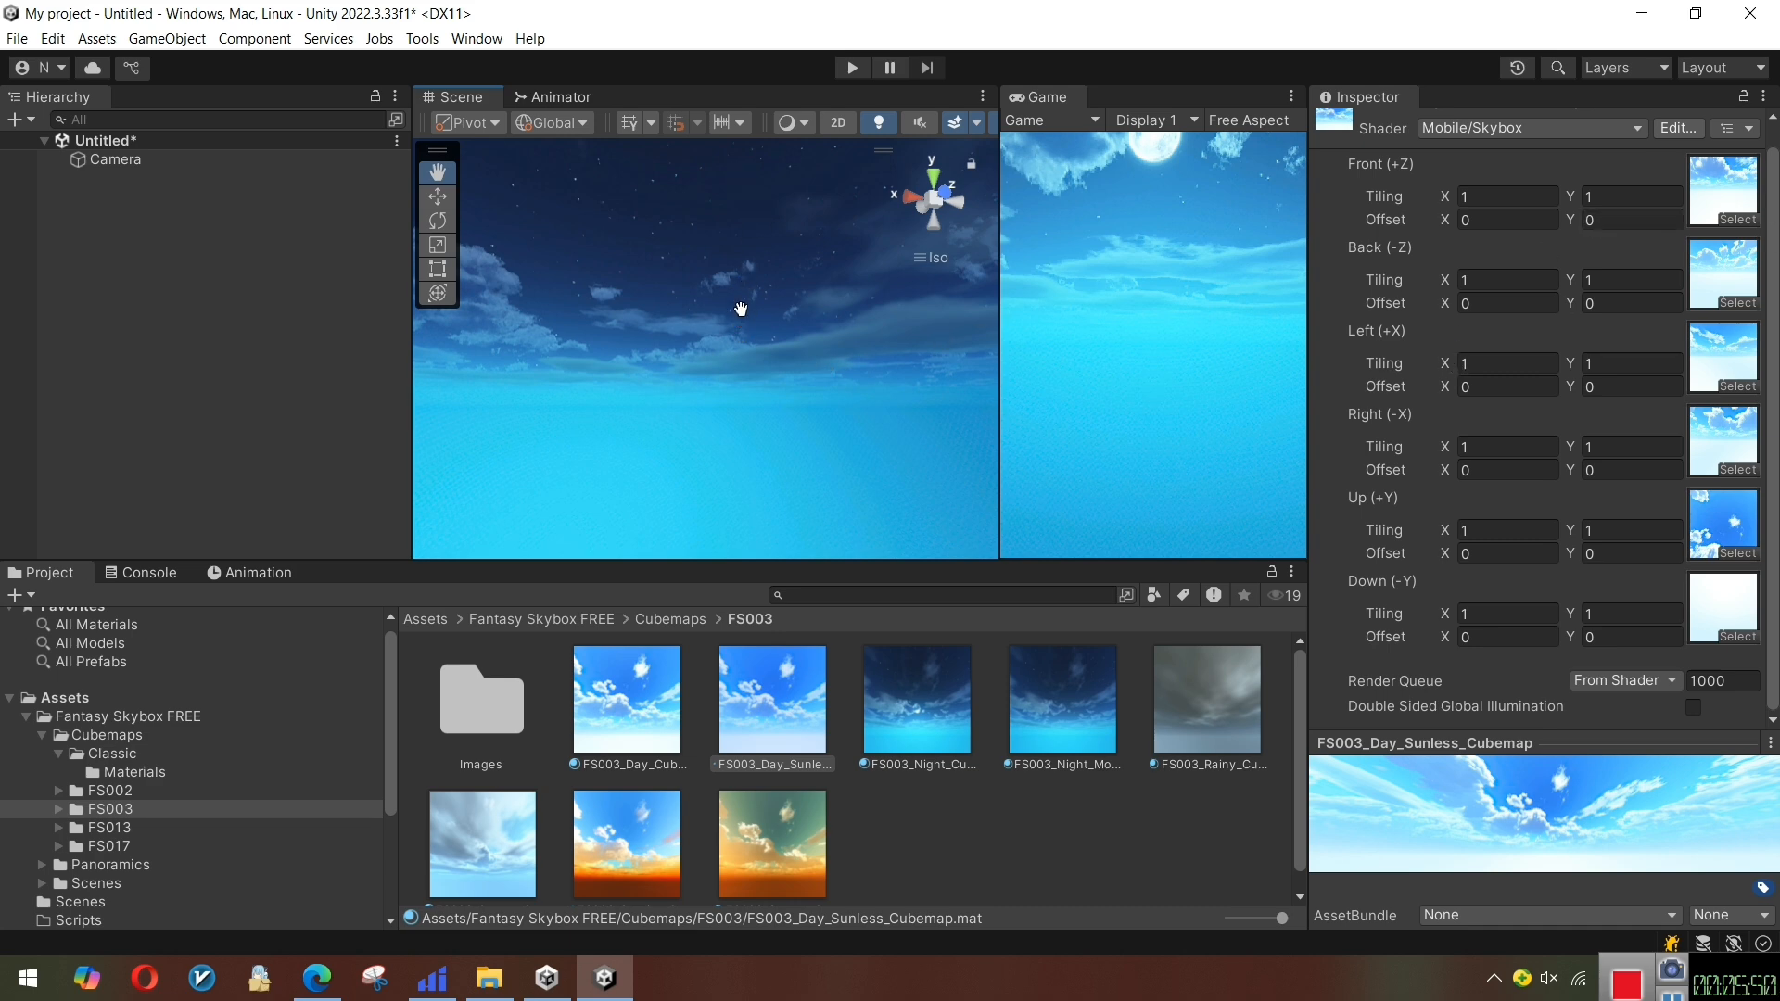
{"action": "right_click_drag", "start_coordinate": [741, 309], "coordinate": [409, 231]}
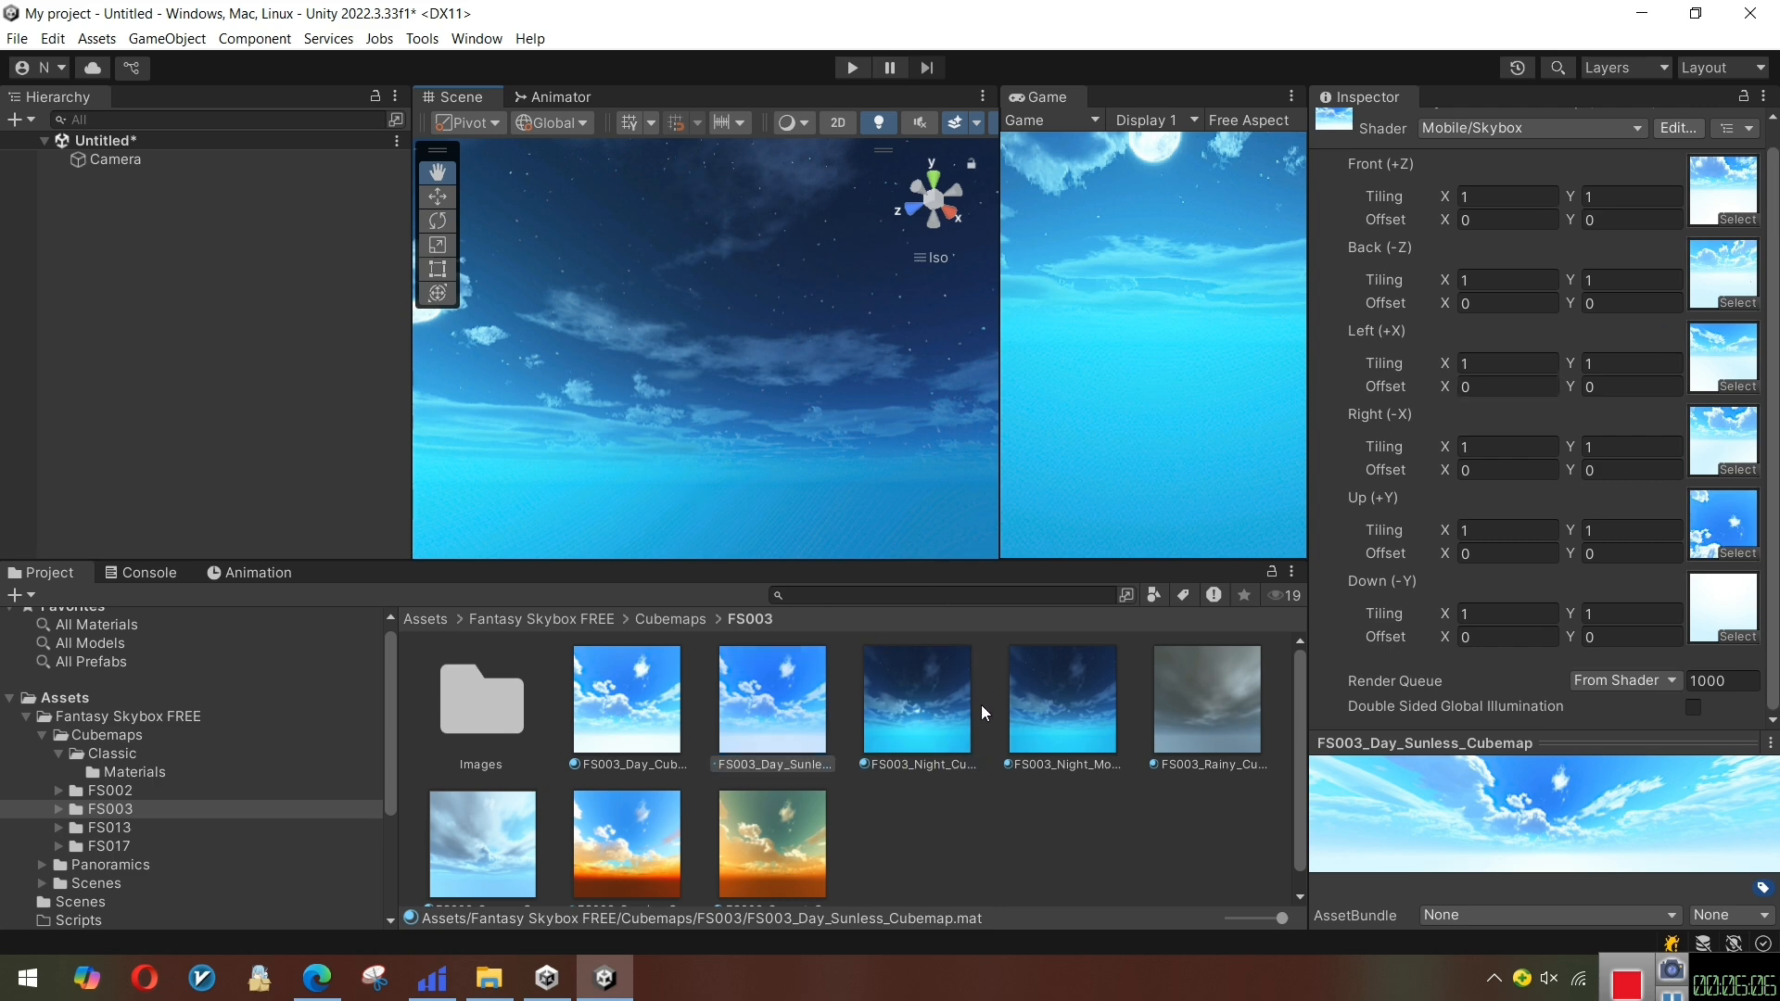
In the FS003_Night_Cubemap material, replace the Front (+Z) texture with the image used for Back (-Z) and look around the skybox
{"action": "left_click", "coordinate": [906, 722]}
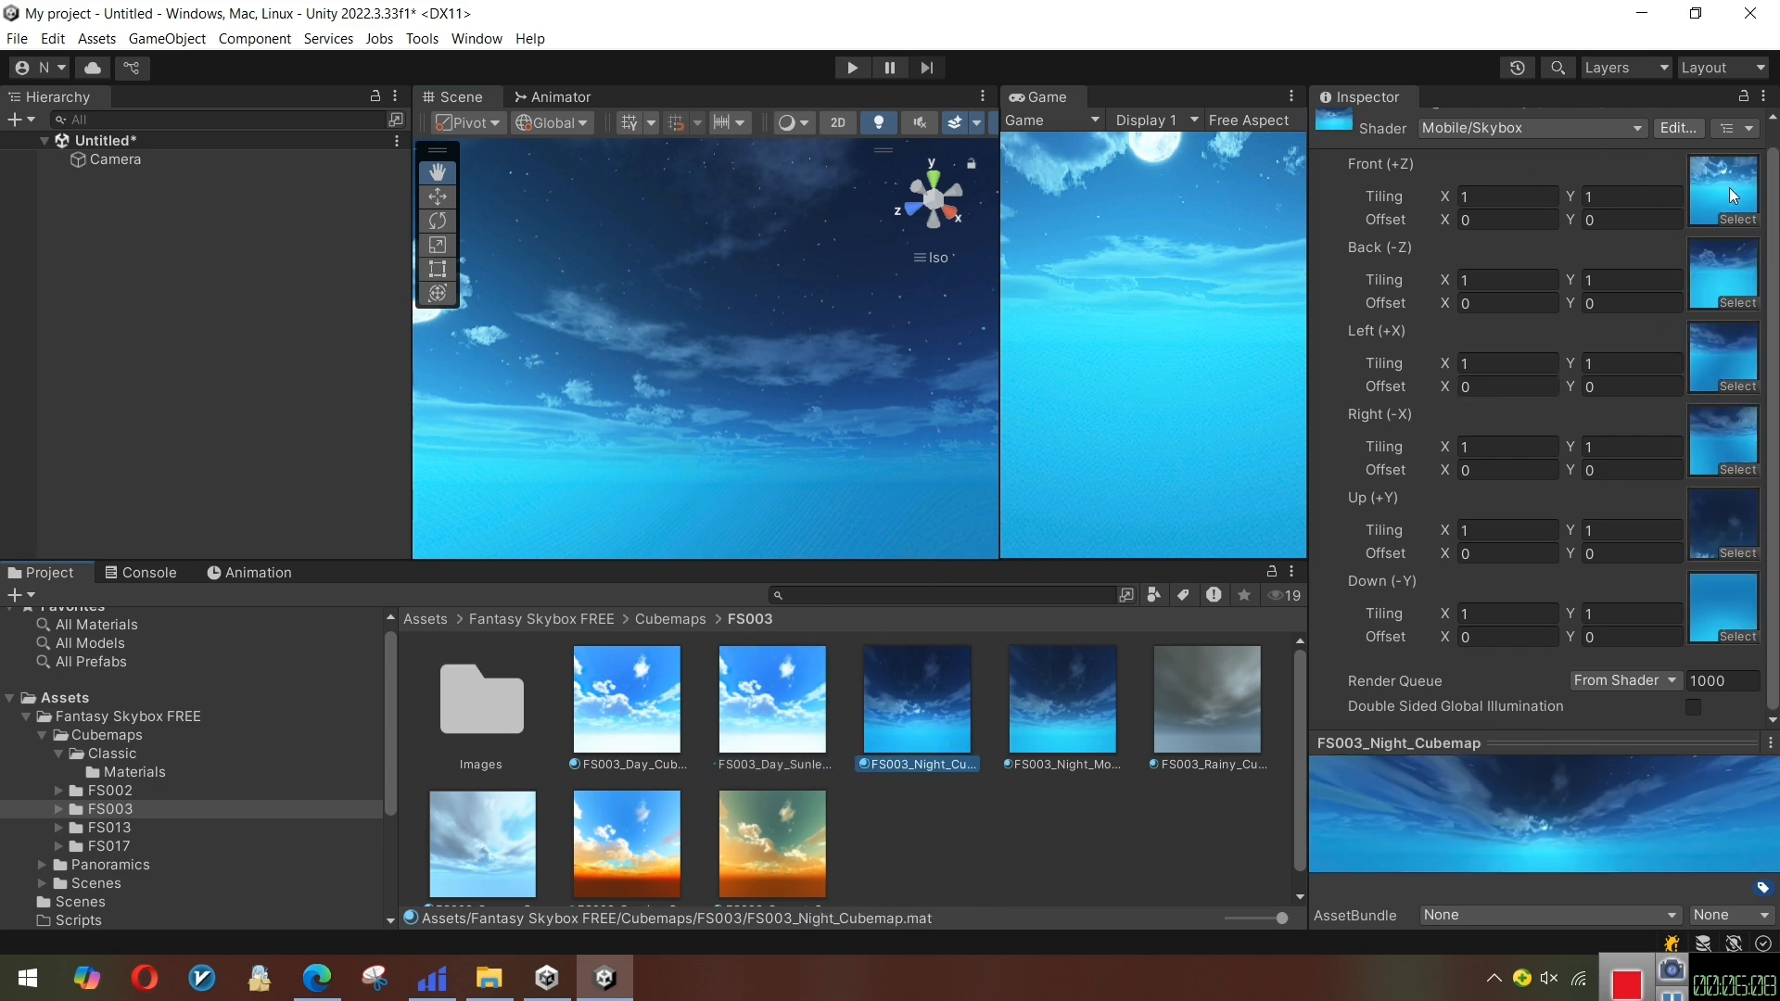
{"action": "left_click", "coordinate": [1732, 195]}
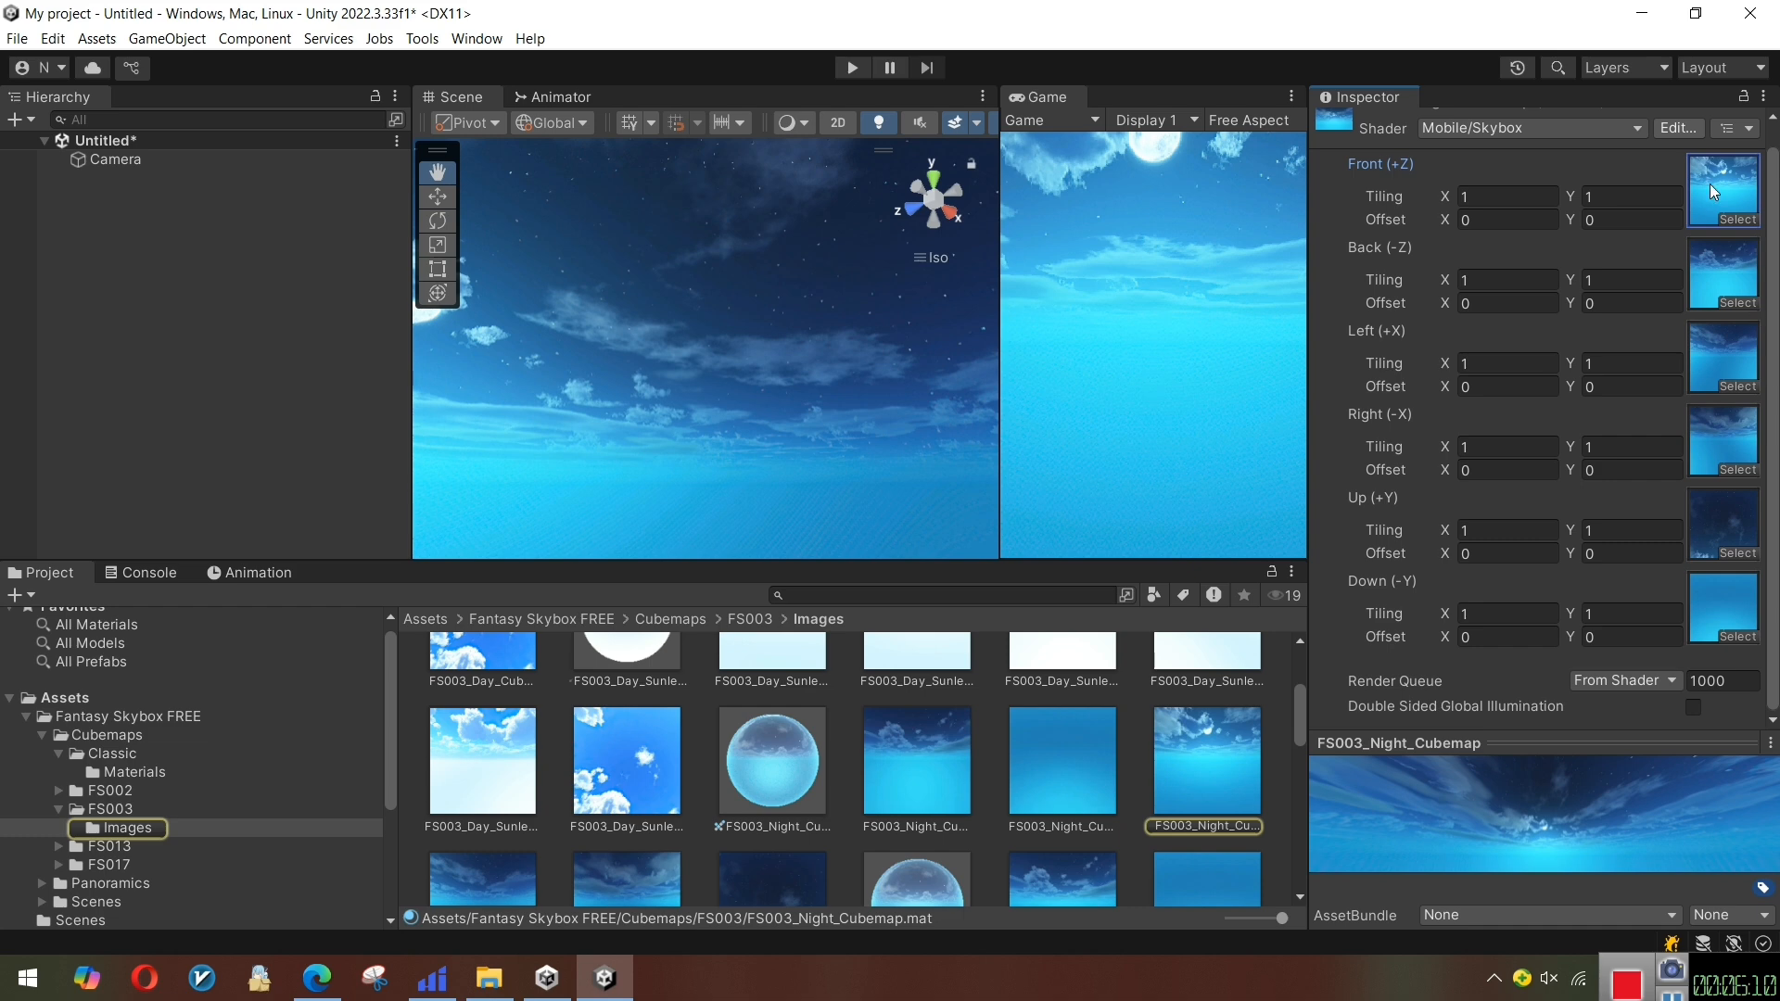
{"action": "left_click", "coordinate": [1712, 291]}
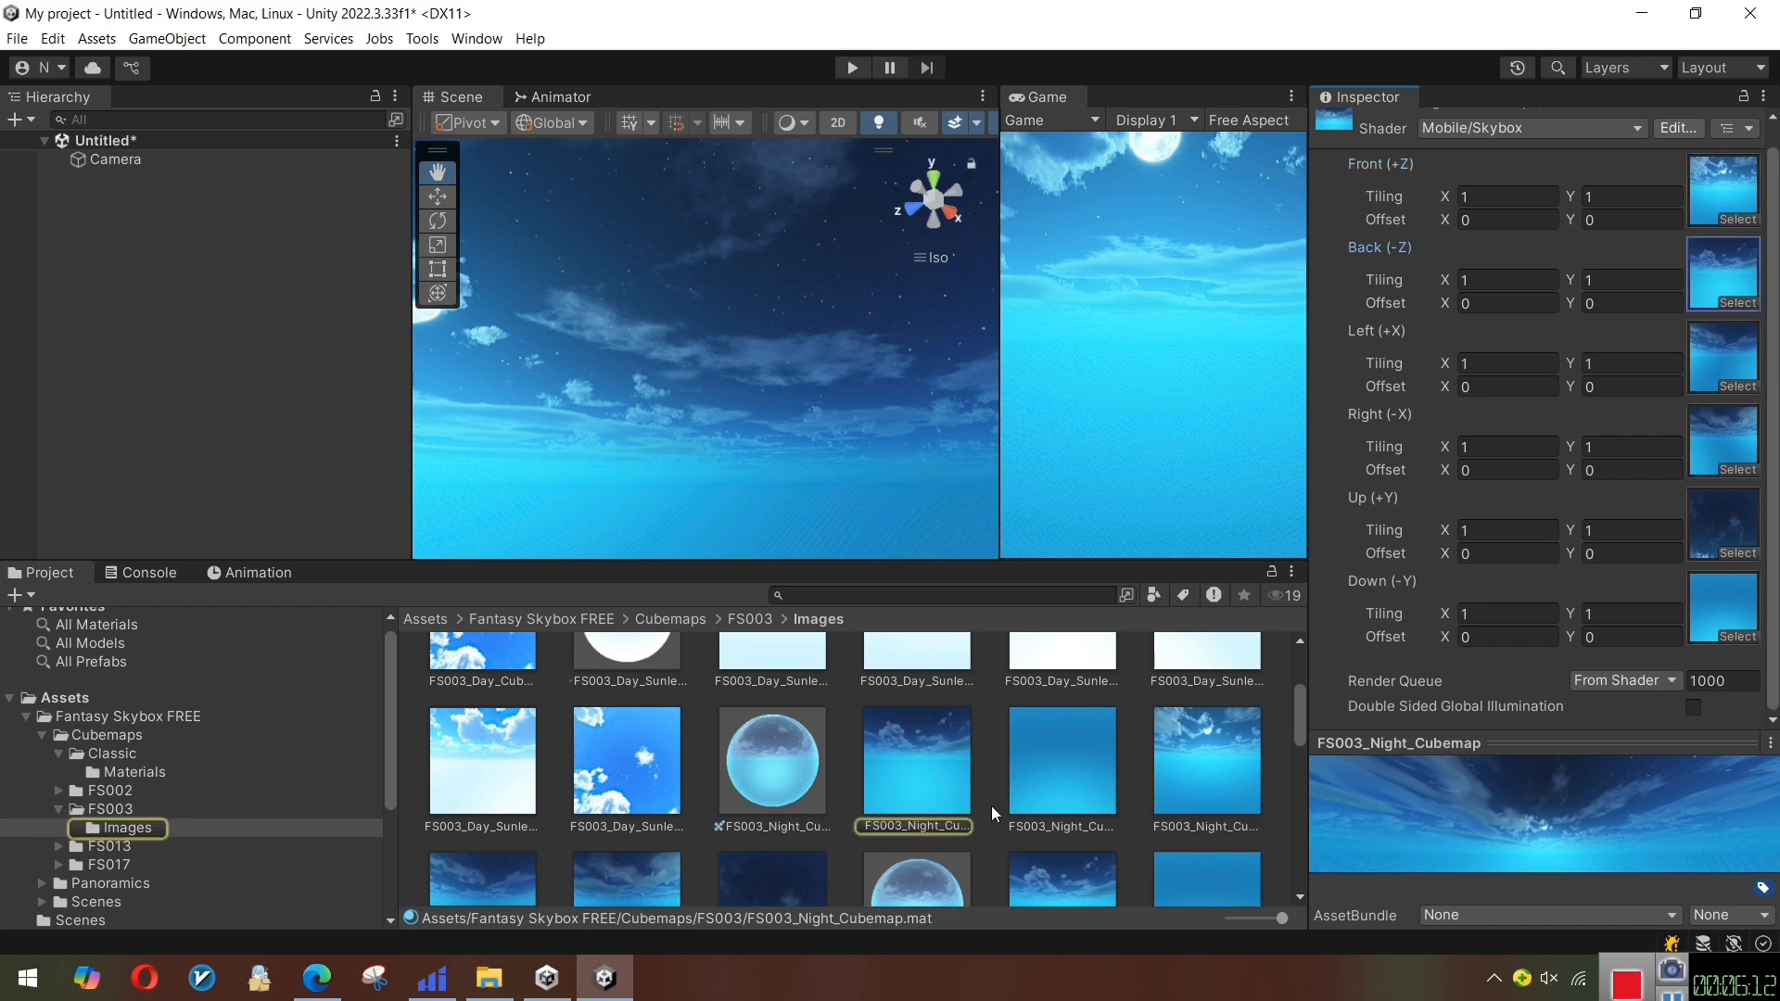
{"action": "left_click_drag", "start_coordinate": [878, 780], "coordinate": [1738, 190]}
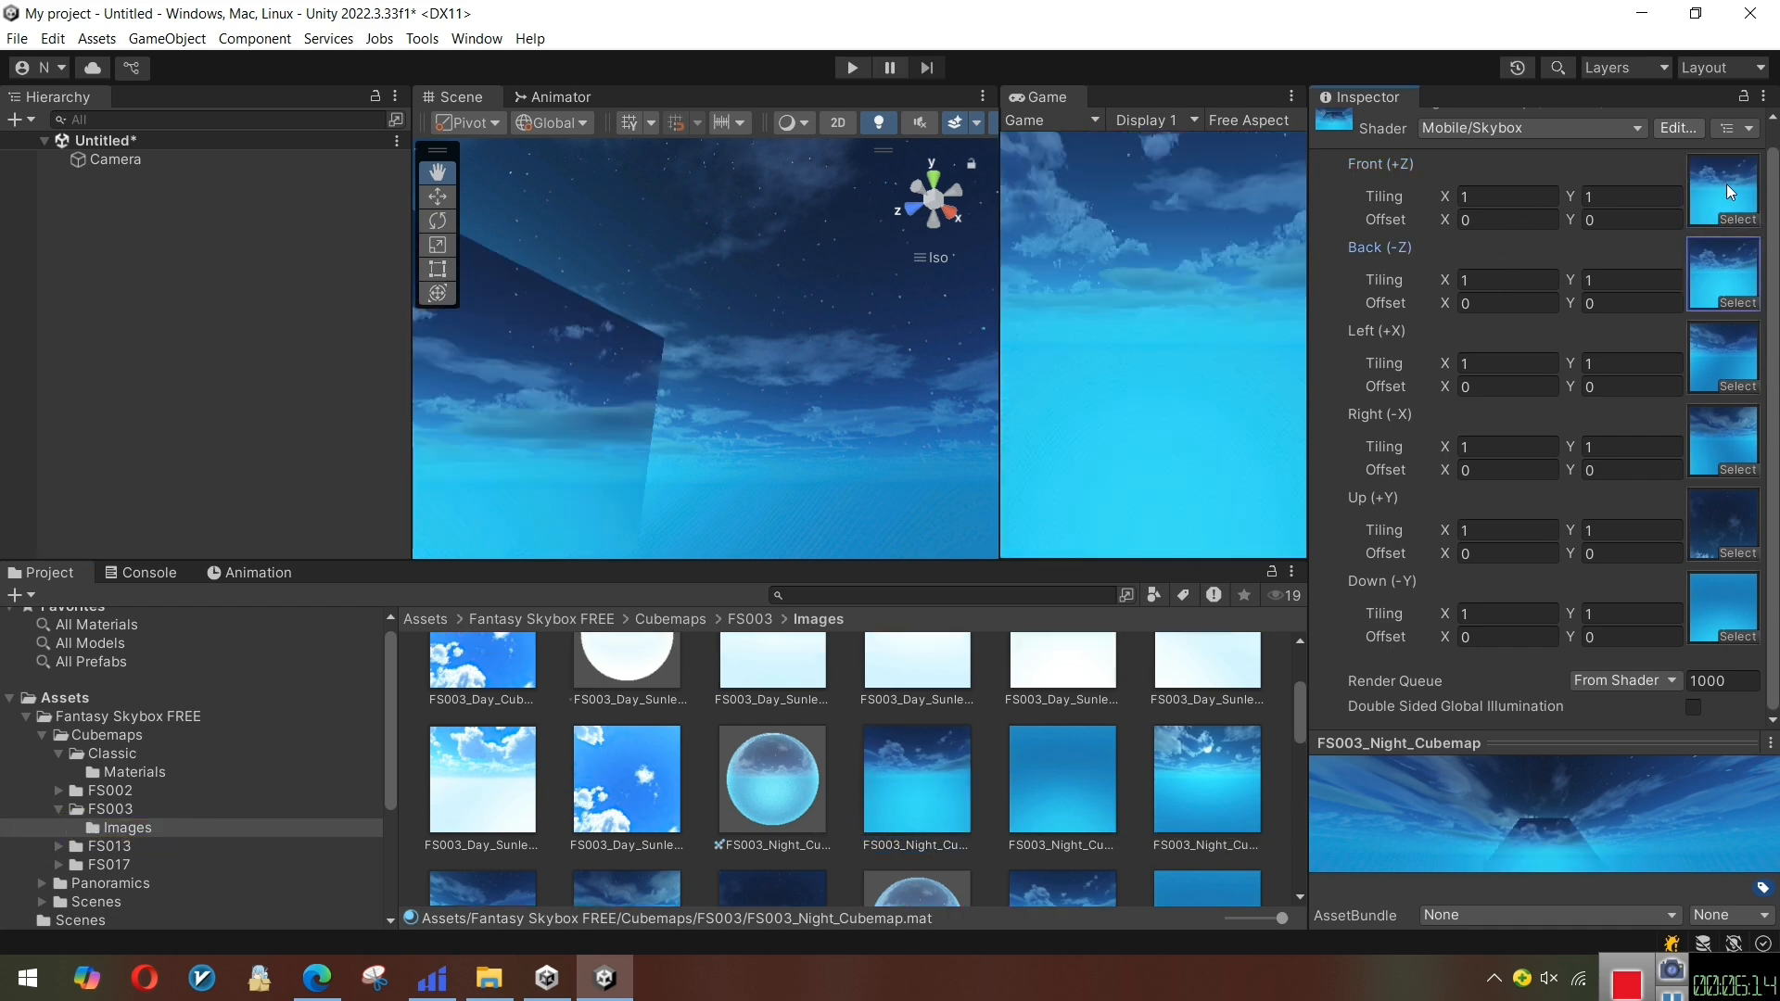
{"action": "right_click_drag", "start_coordinate": [882, 393], "coordinate": [548, 522]}
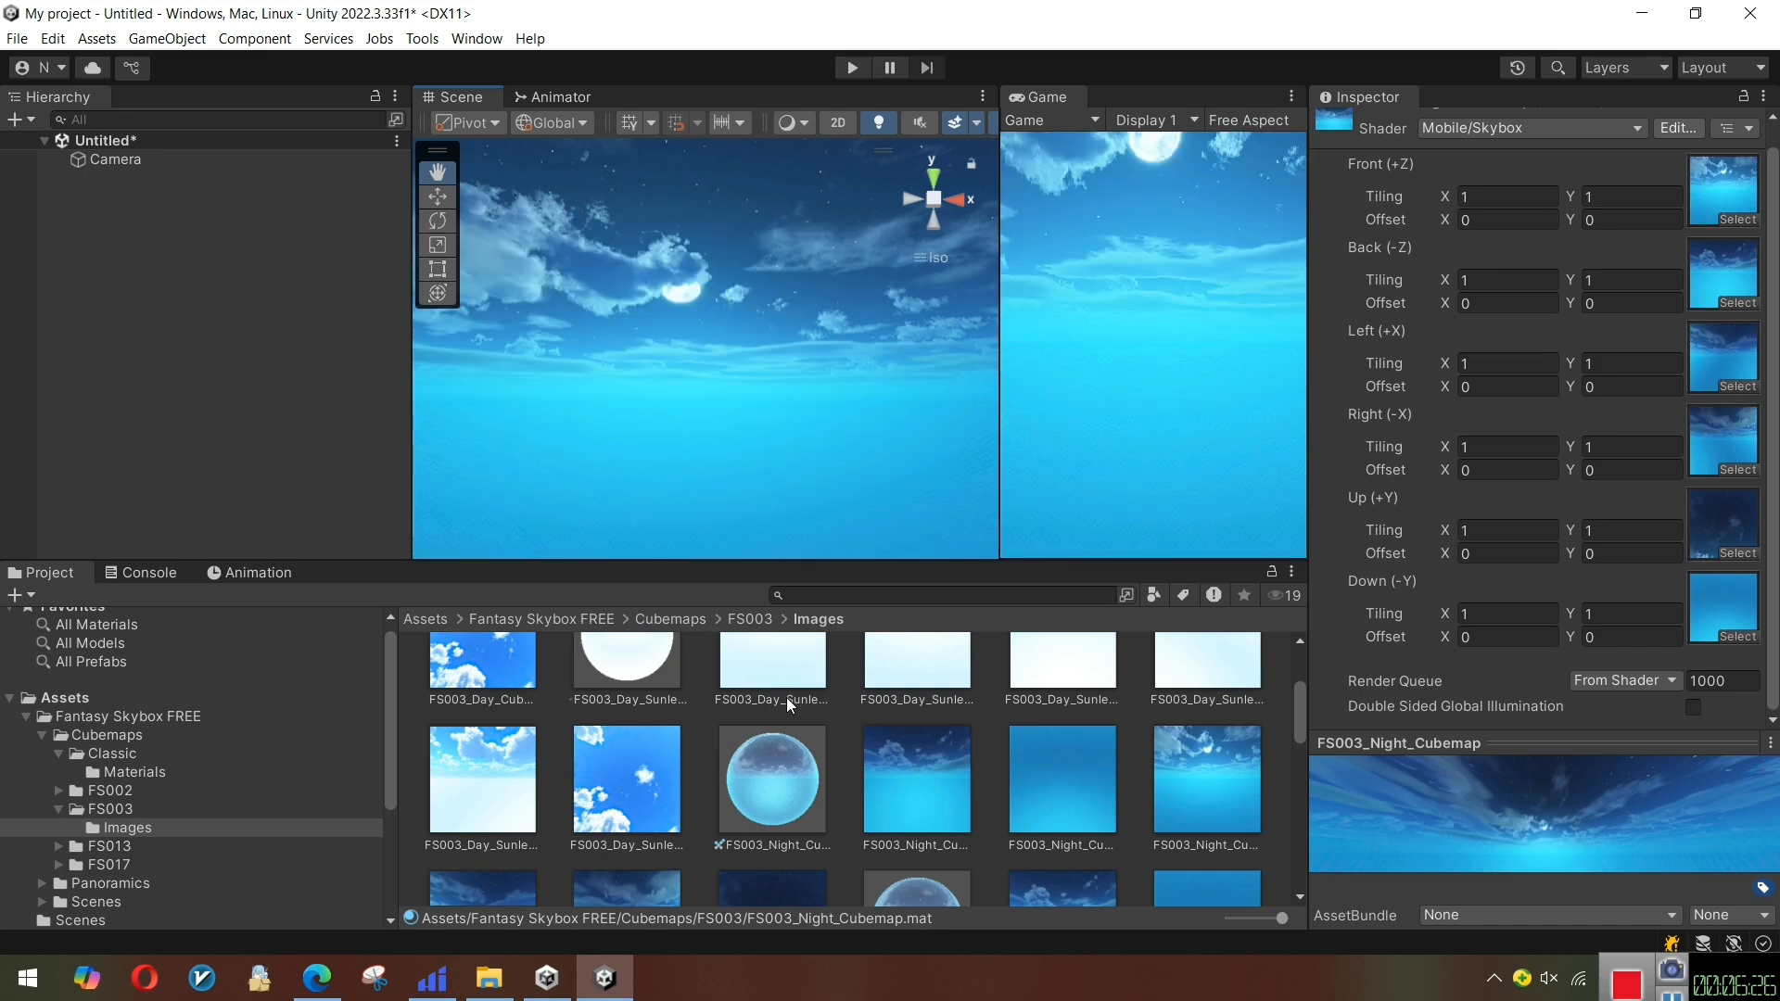
Set the Tint Color of New Material in the Assets folder to red FA6262 and apply the material as the scene's skybox
{"action": "left_click", "coordinate": [168, 700]}
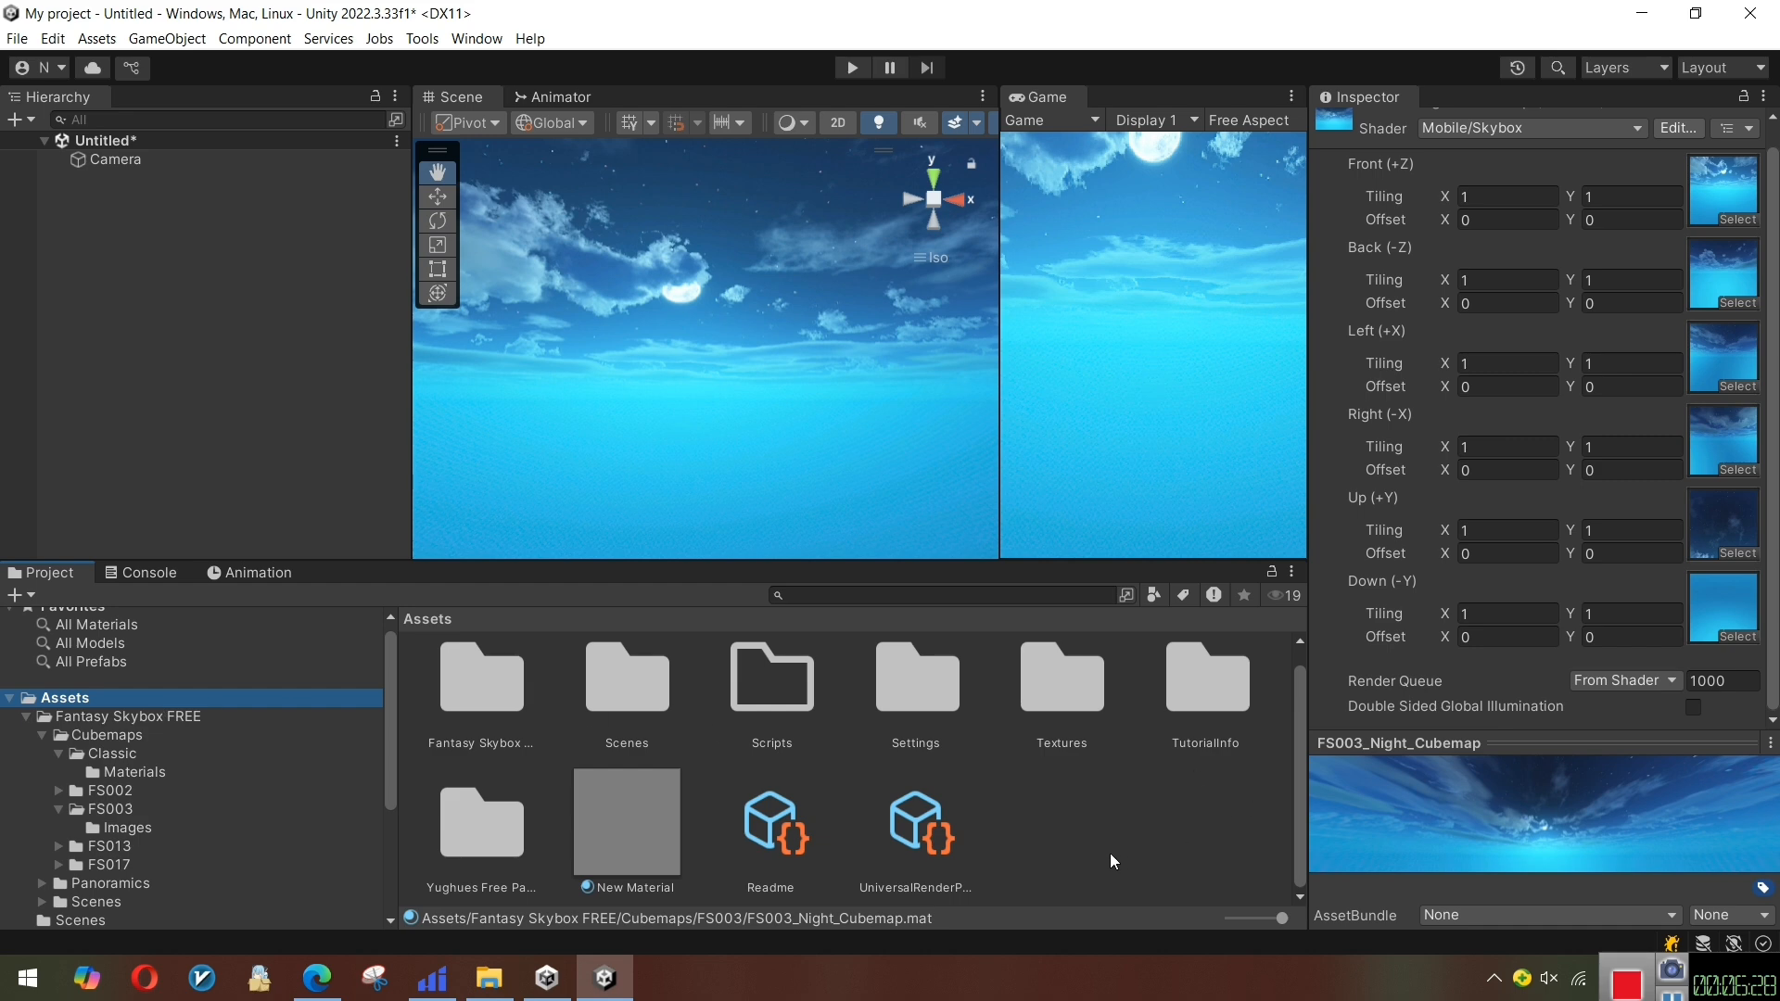
{"action": "left_click", "coordinate": [593, 816]}
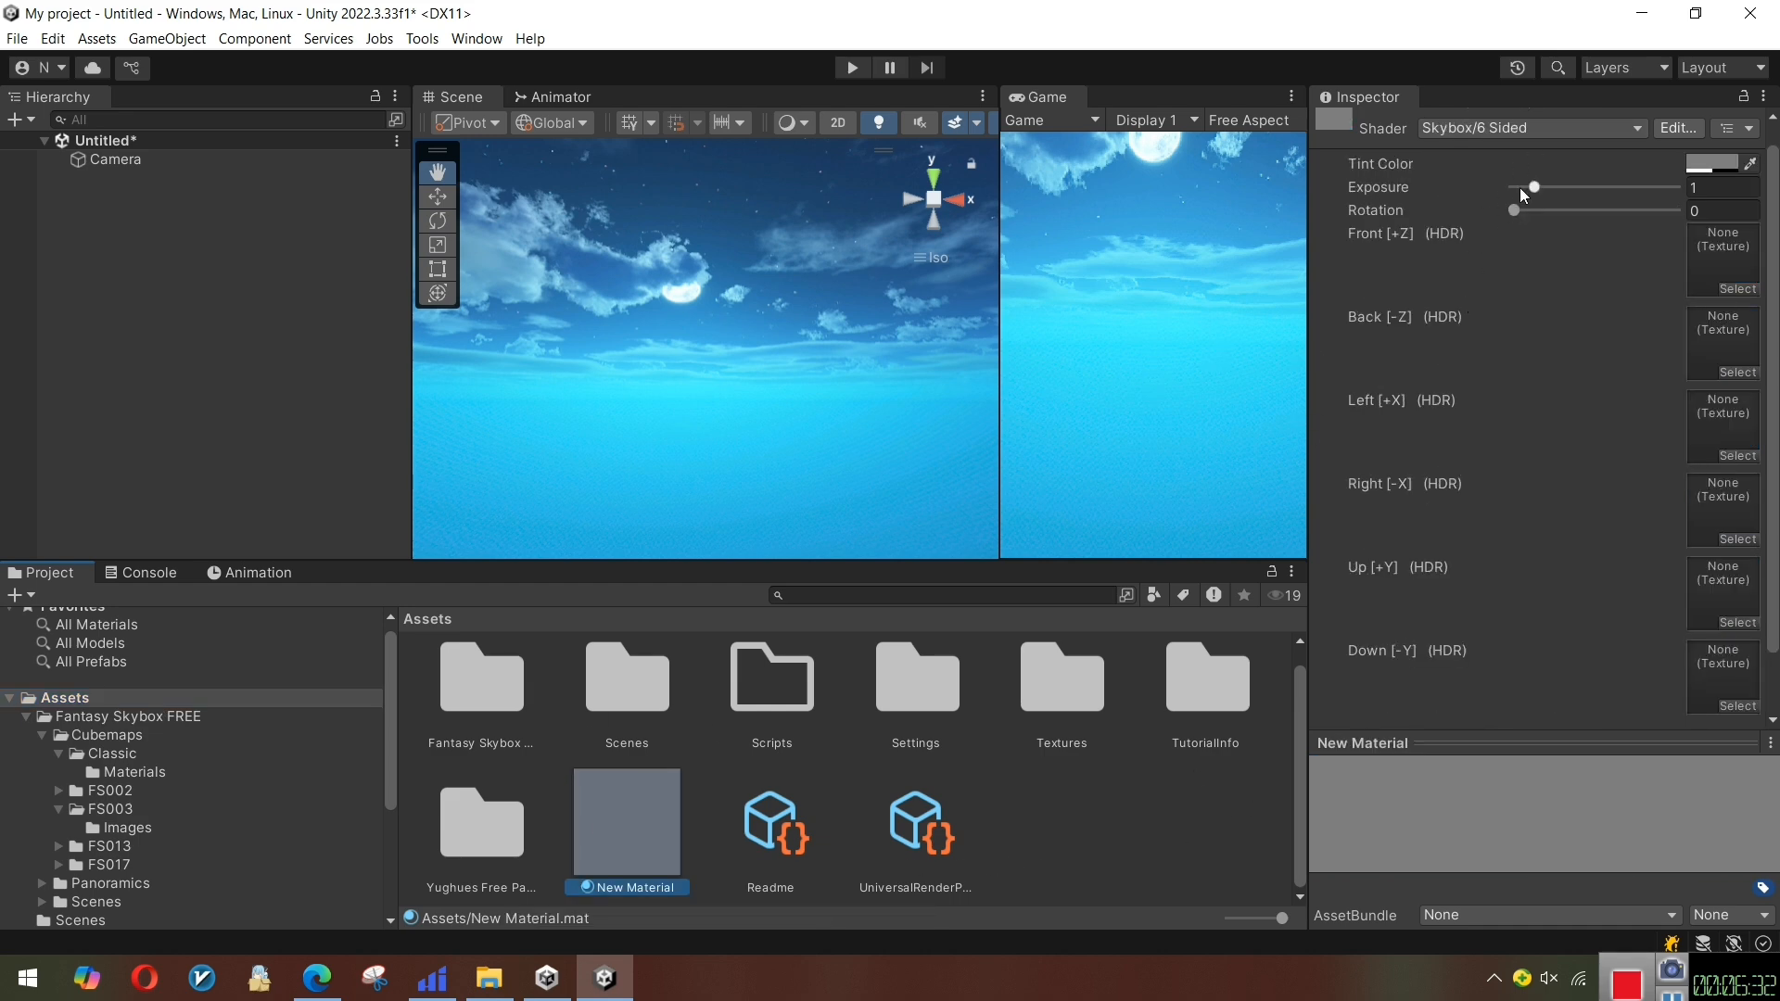
{"action": "left_click_drag", "start_coordinate": [1515, 210], "coordinate": [1574, 215]}
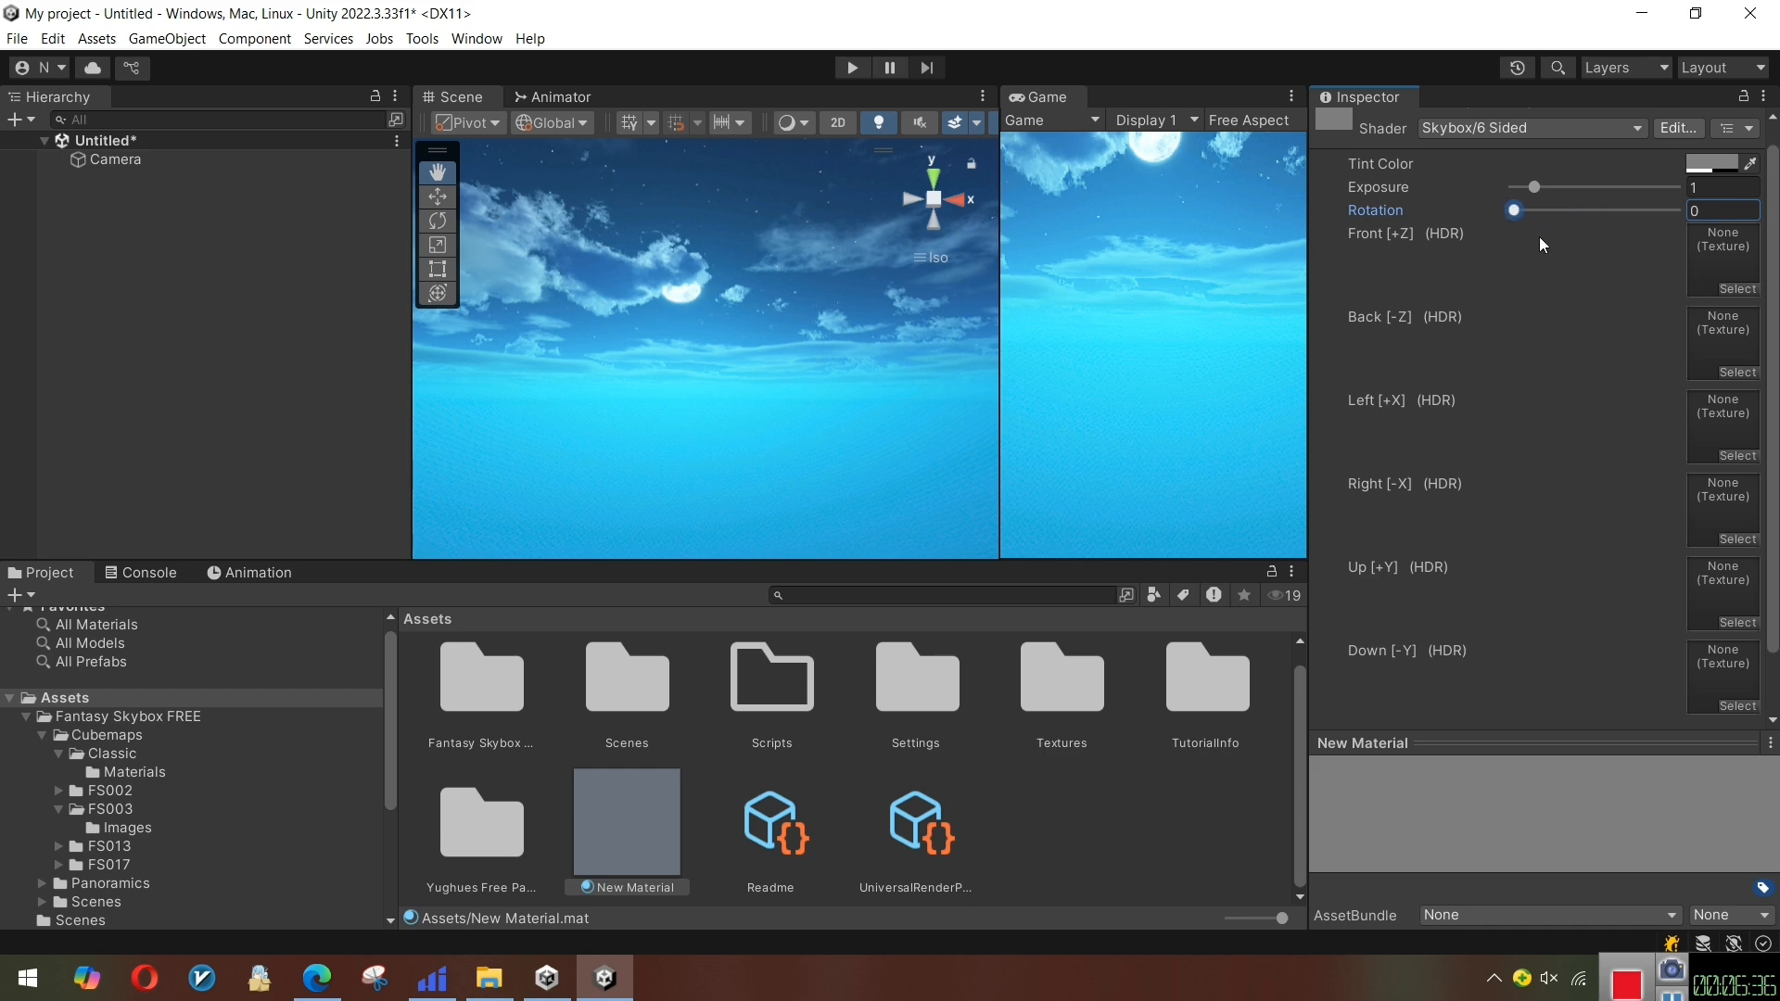
{"action": "left_click", "coordinate": [1712, 163]}
{"action": "left_click", "coordinate": [1634, 312]}
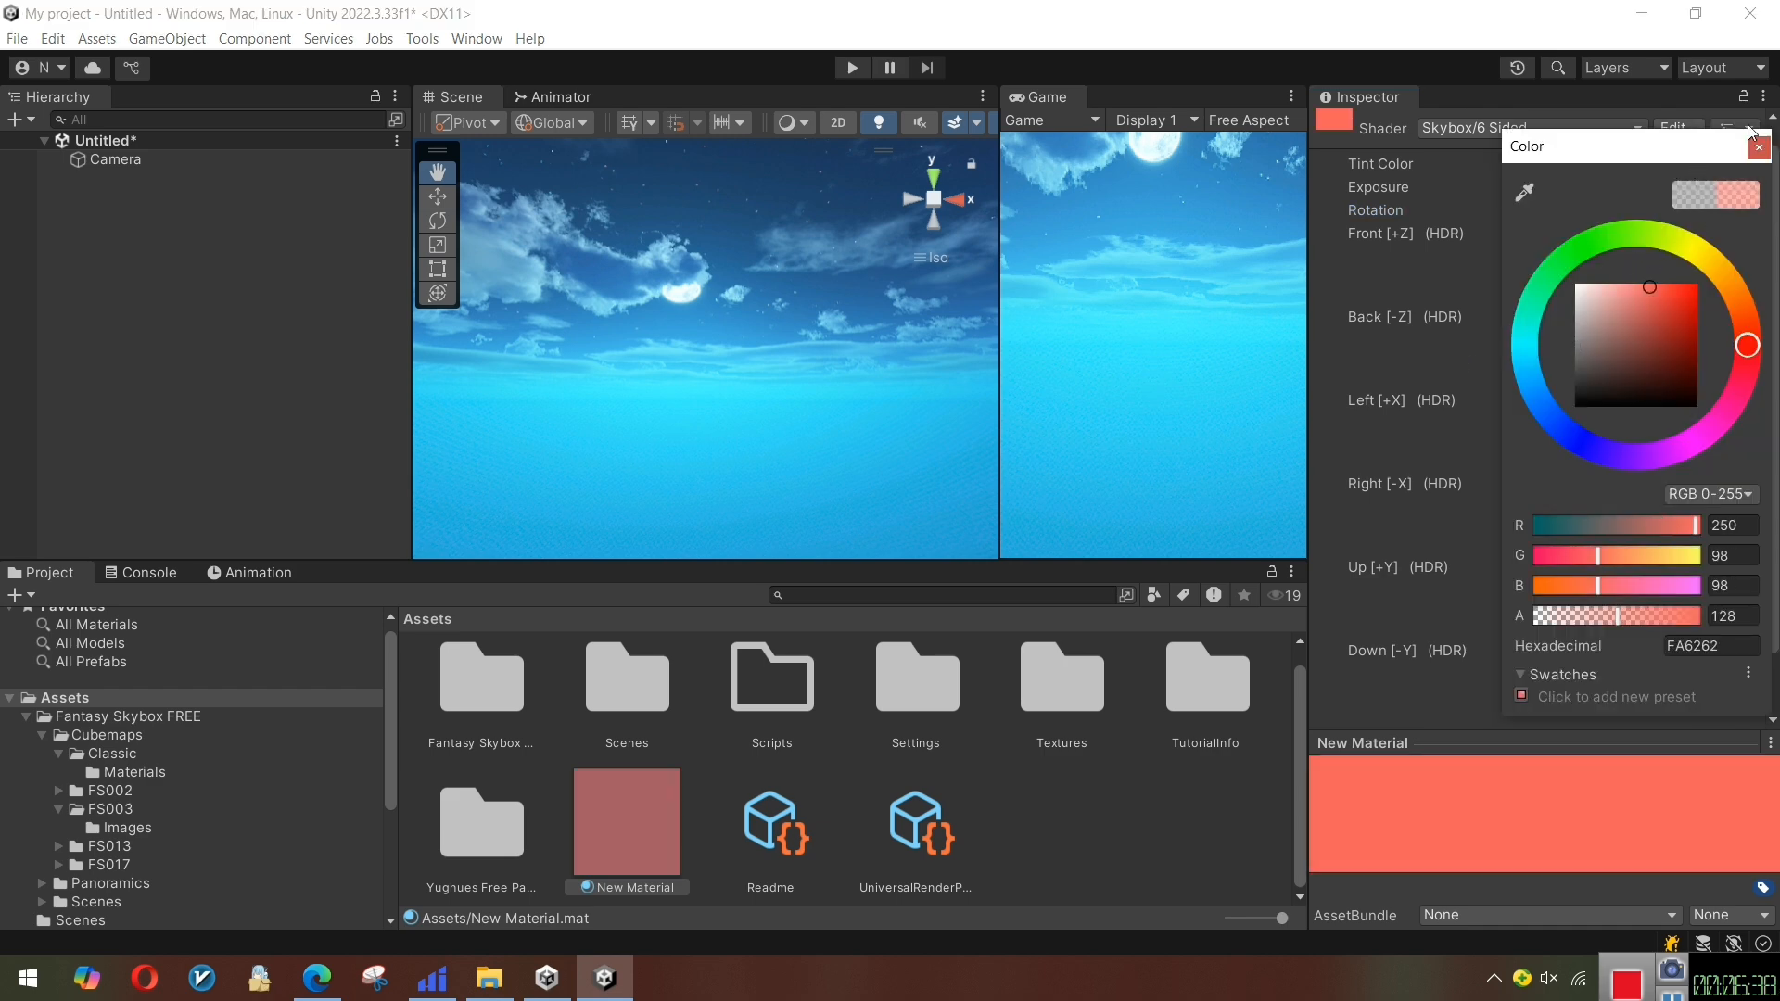
{"action": "left_click", "coordinate": [1758, 149]}
{"action": "left_click_drag", "start_coordinate": [686, 849], "coordinate": [714, 246]}
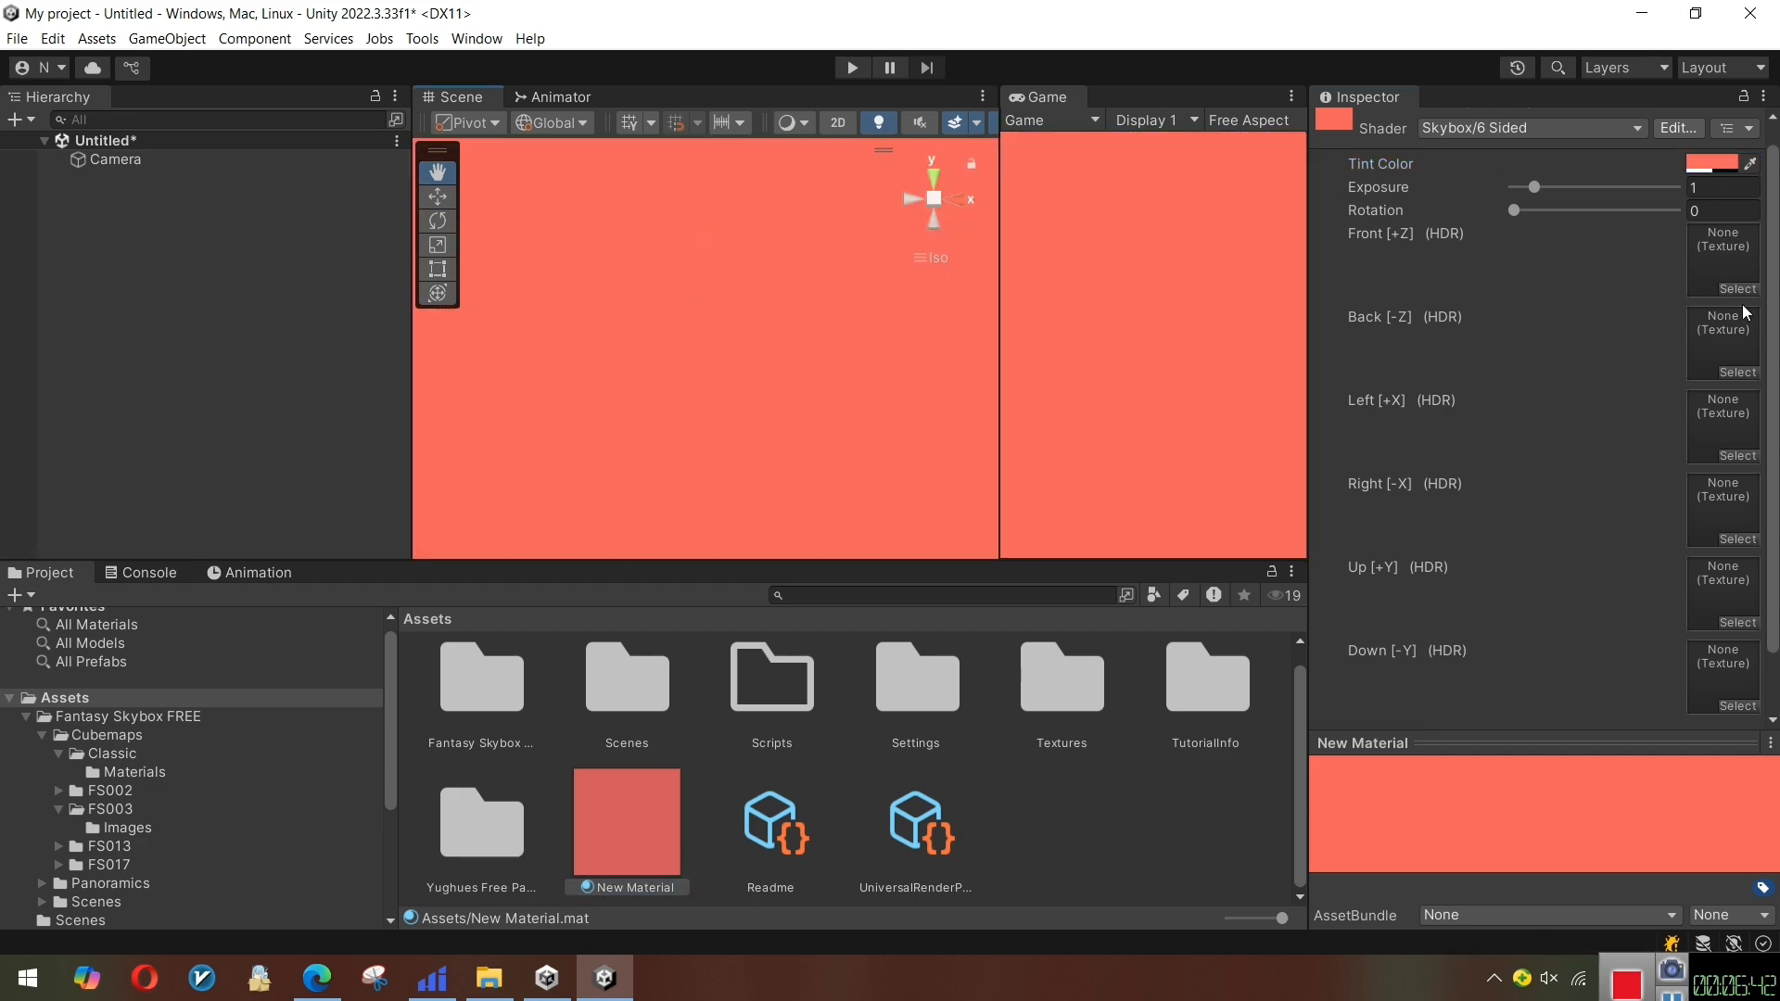
Change the shader of New Material to Skybox/Cubemap
{"action": "left_click", "coordinate": [1018, 830]}
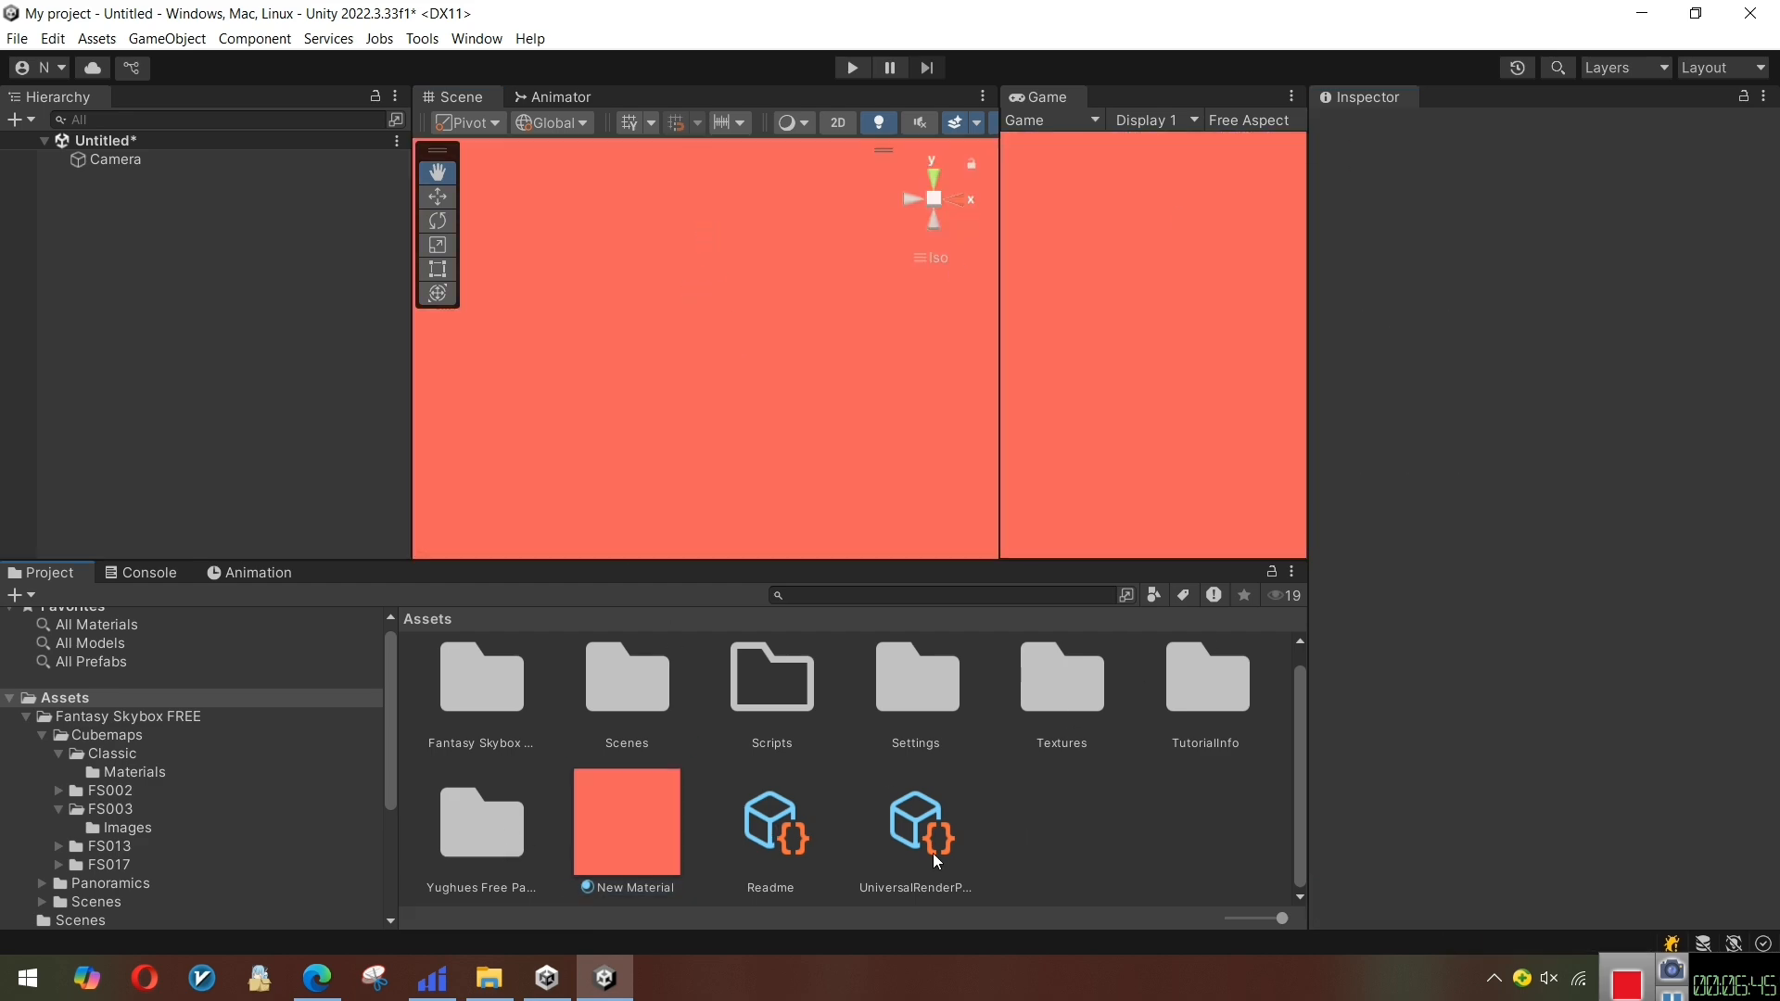
{"action": "left_click", "coordinate": [628, 851]}
{"action": "left_click", "coordinate": [1499, 149]}
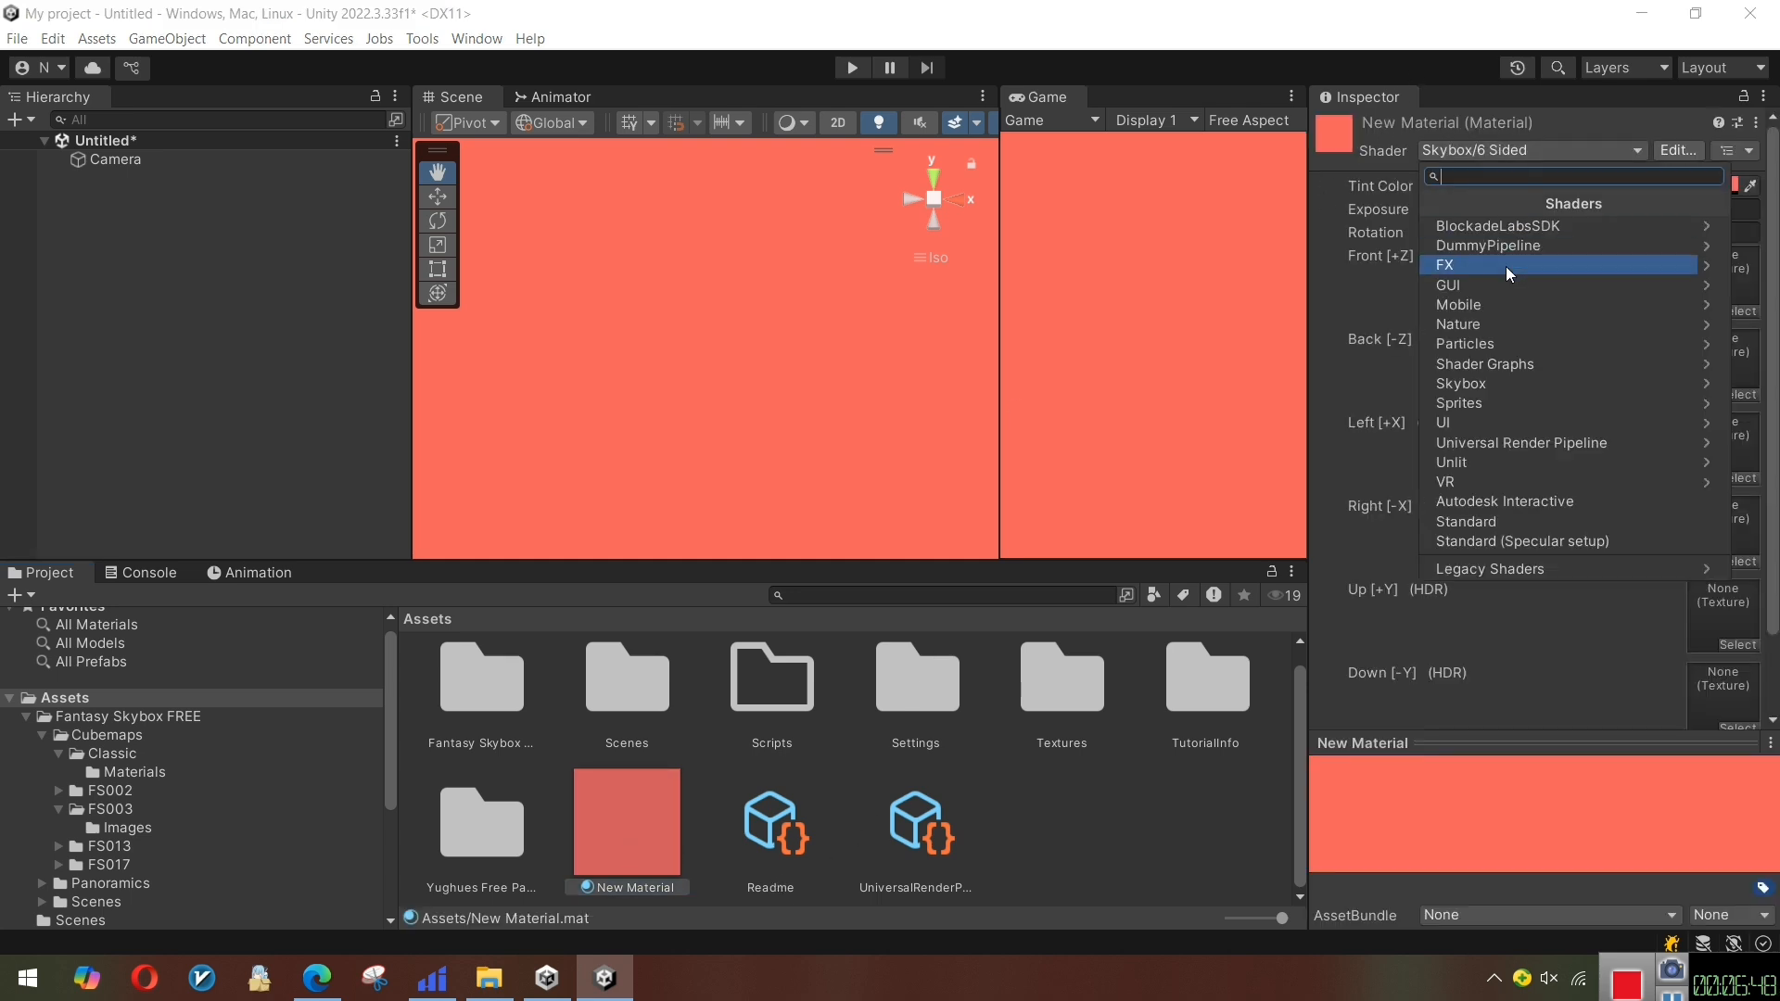
{"action": "left_click", "coordinate": [1482, 384]}
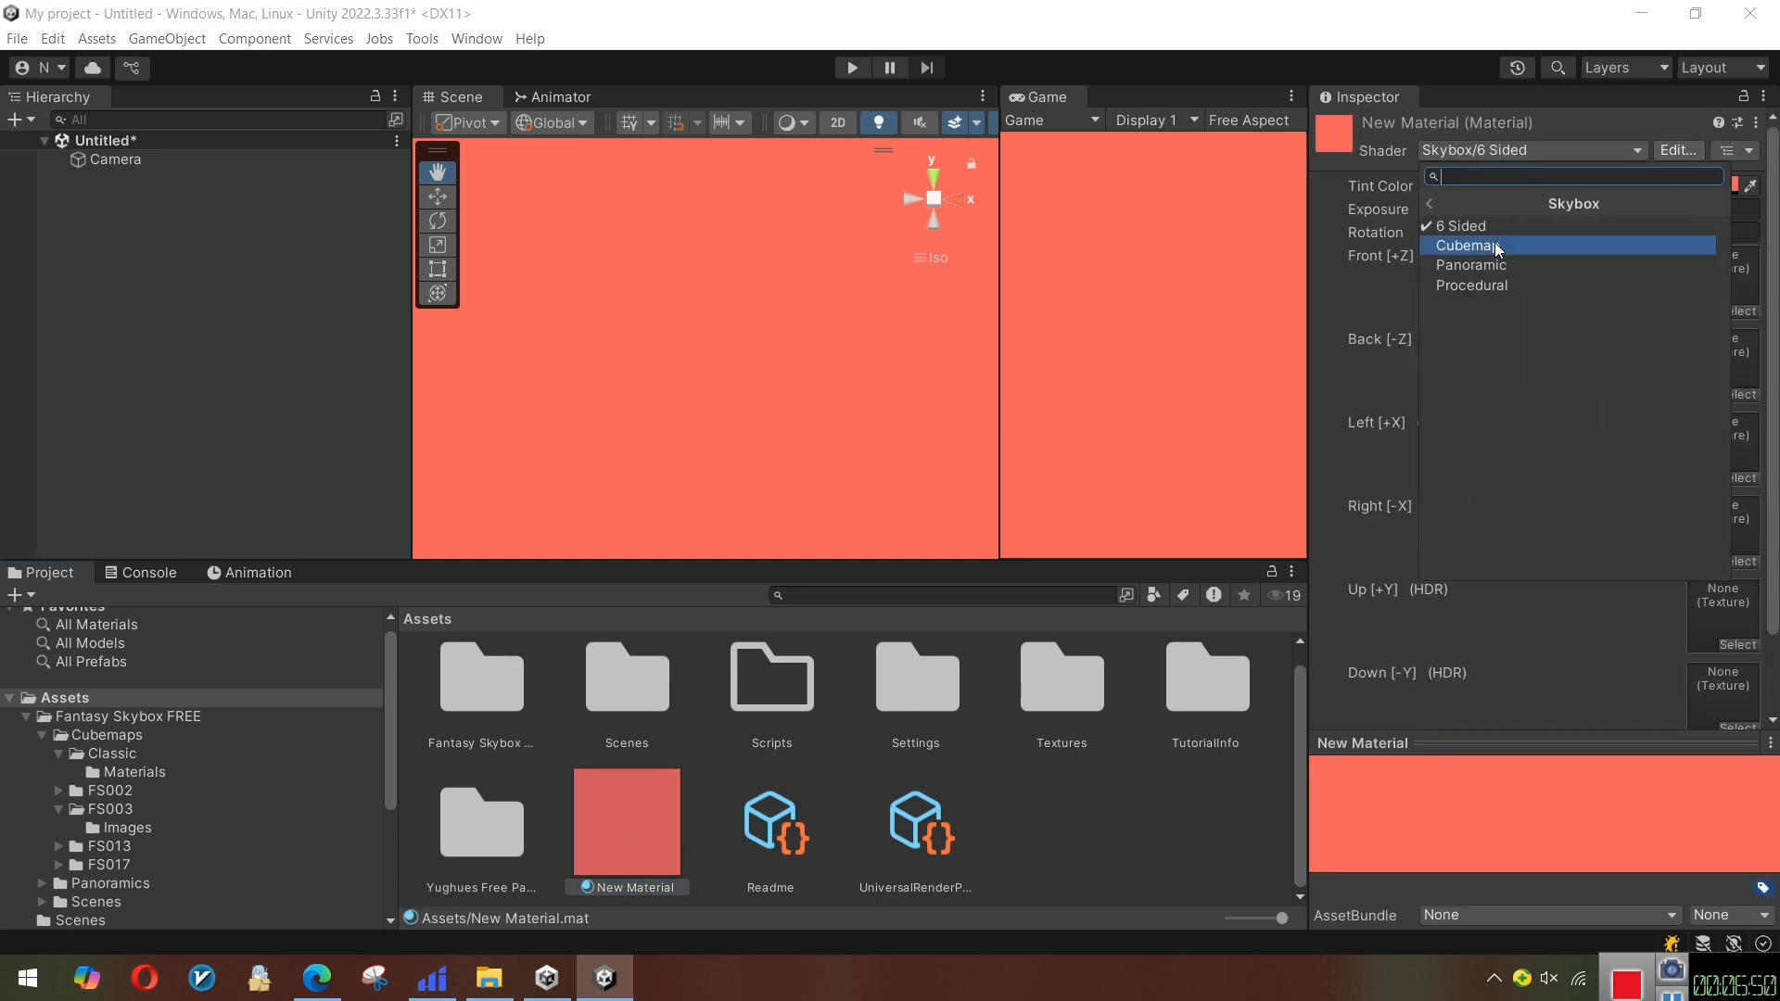
{"action": "left_click", "coordinate": [1495, 242]}
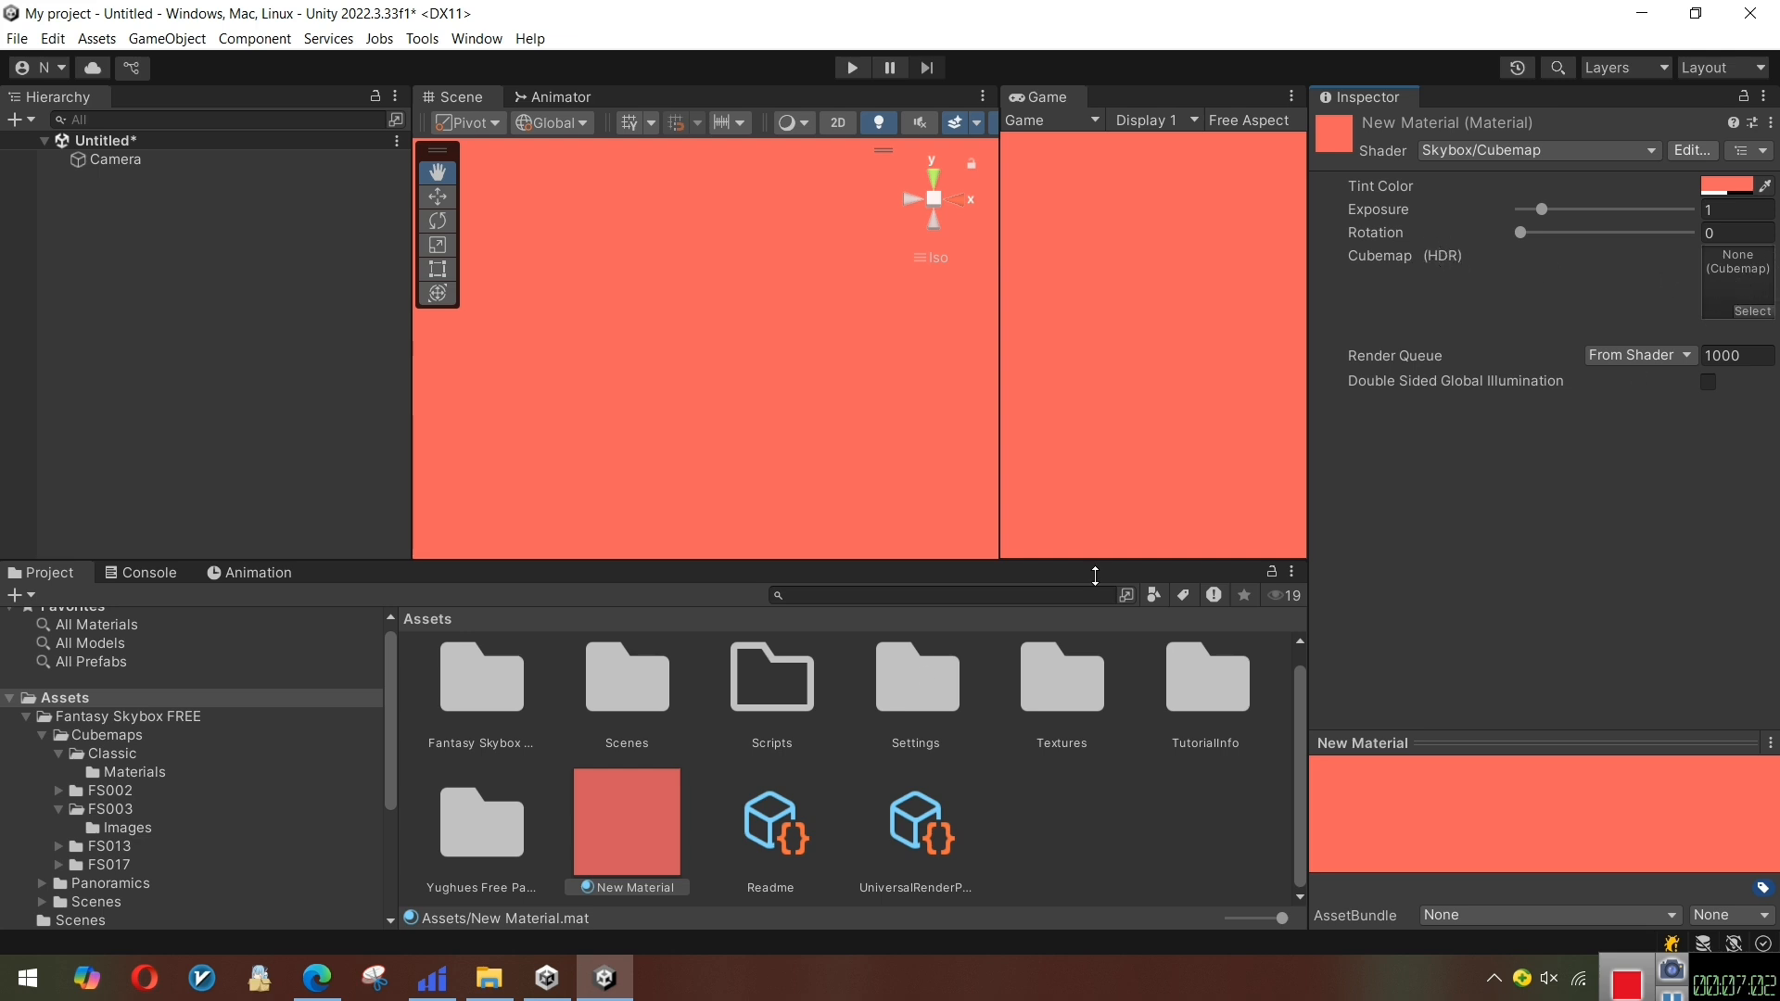
Apply the FS000_Day_01 material from the Cubemaps/Classic folder to the scene as the skybox
{"action": "left_click", "coordinate": [97, 736]}
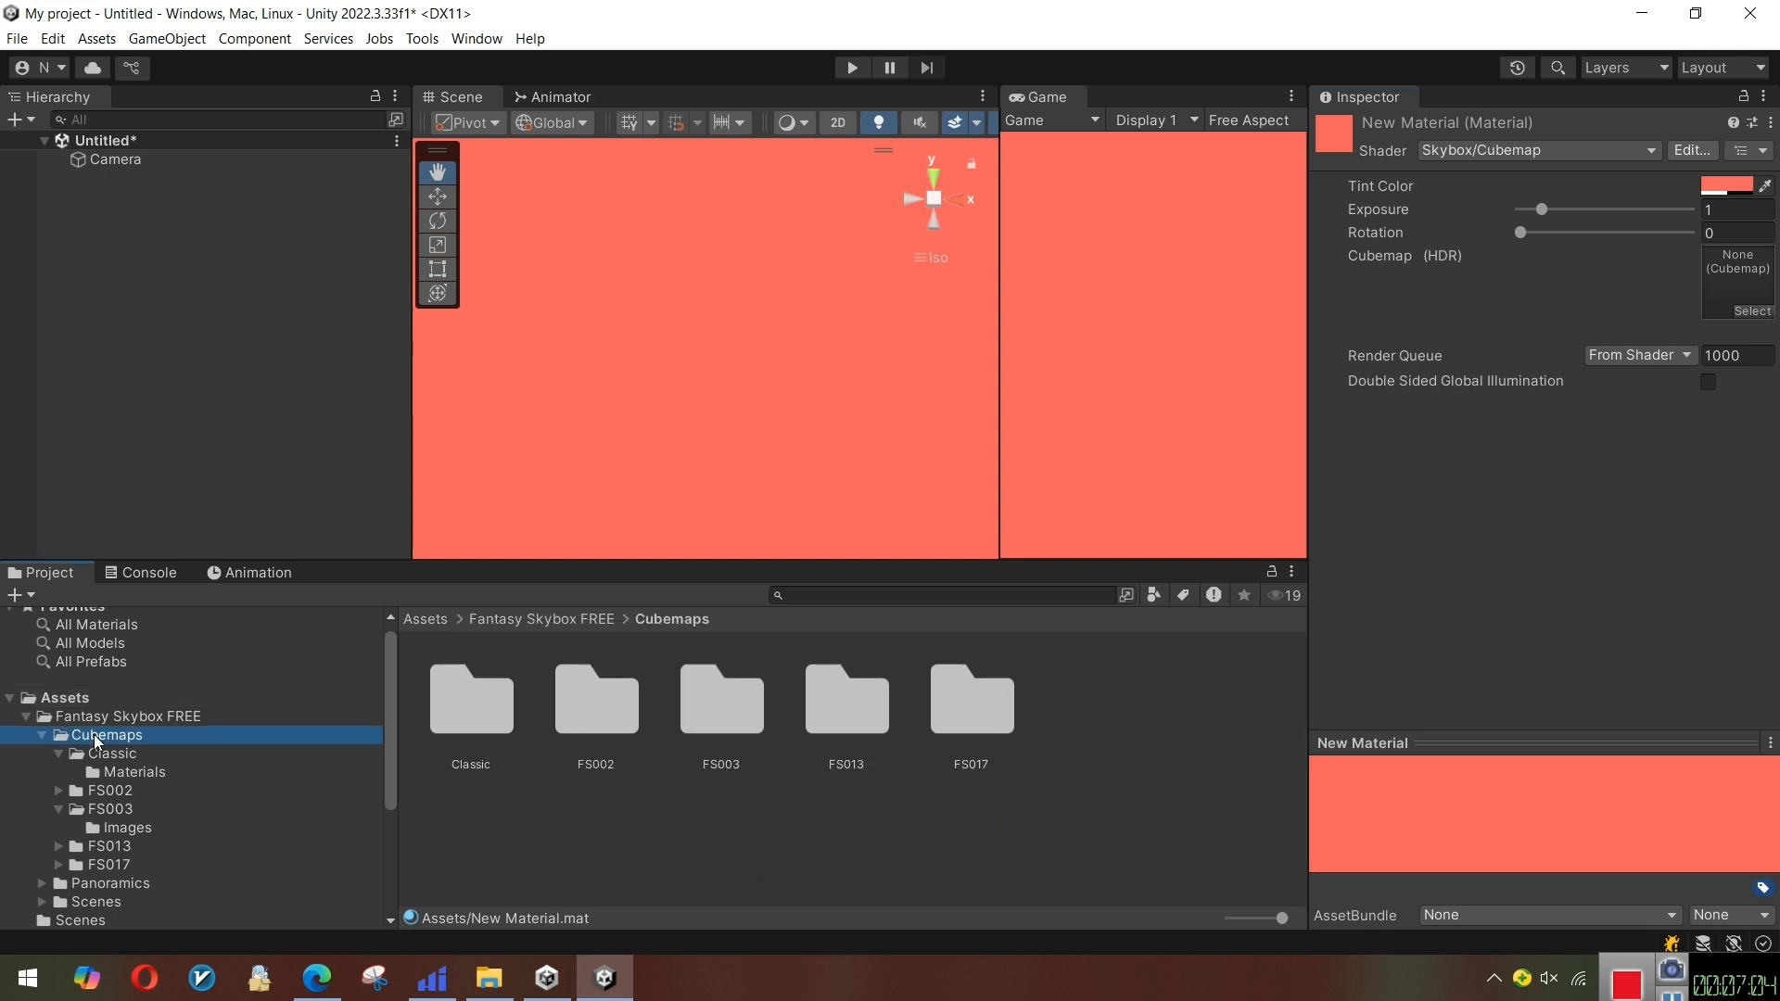
{"action": "left_click", "coordinate": [102, 754]}
{"action": "left_click", "coordinate": [760, 749]}
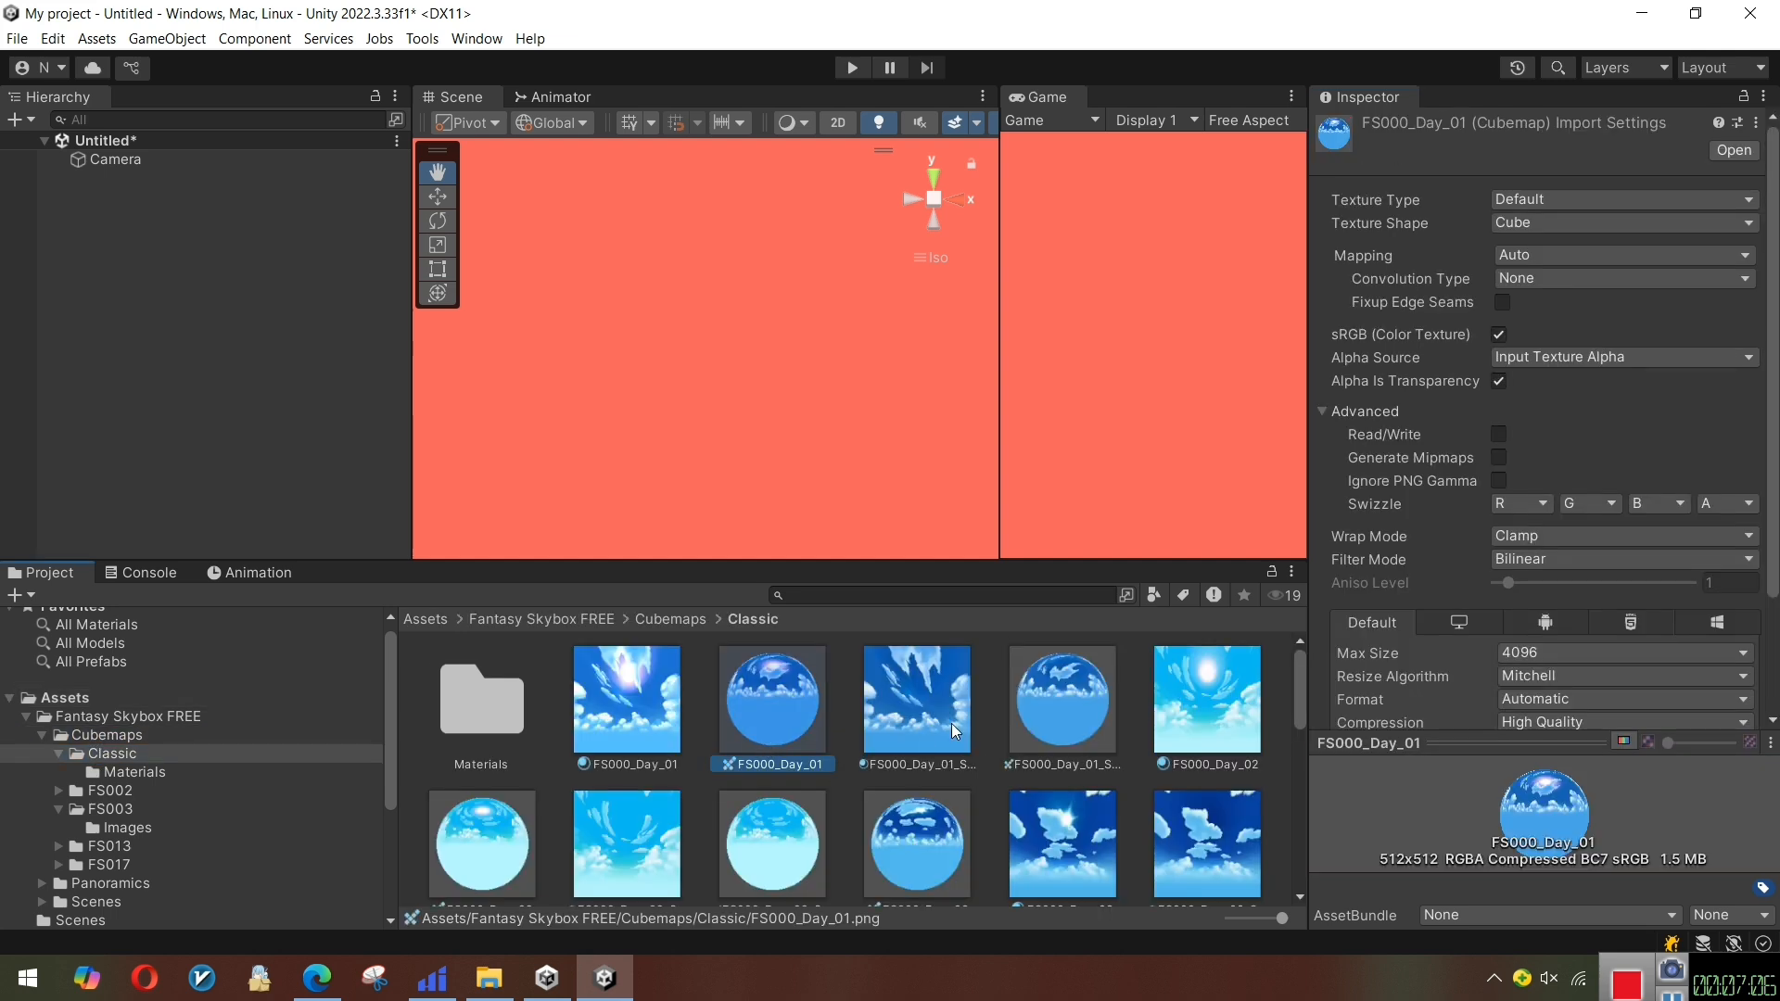
{"action": "left_click", "coordinate": [627, 702]}
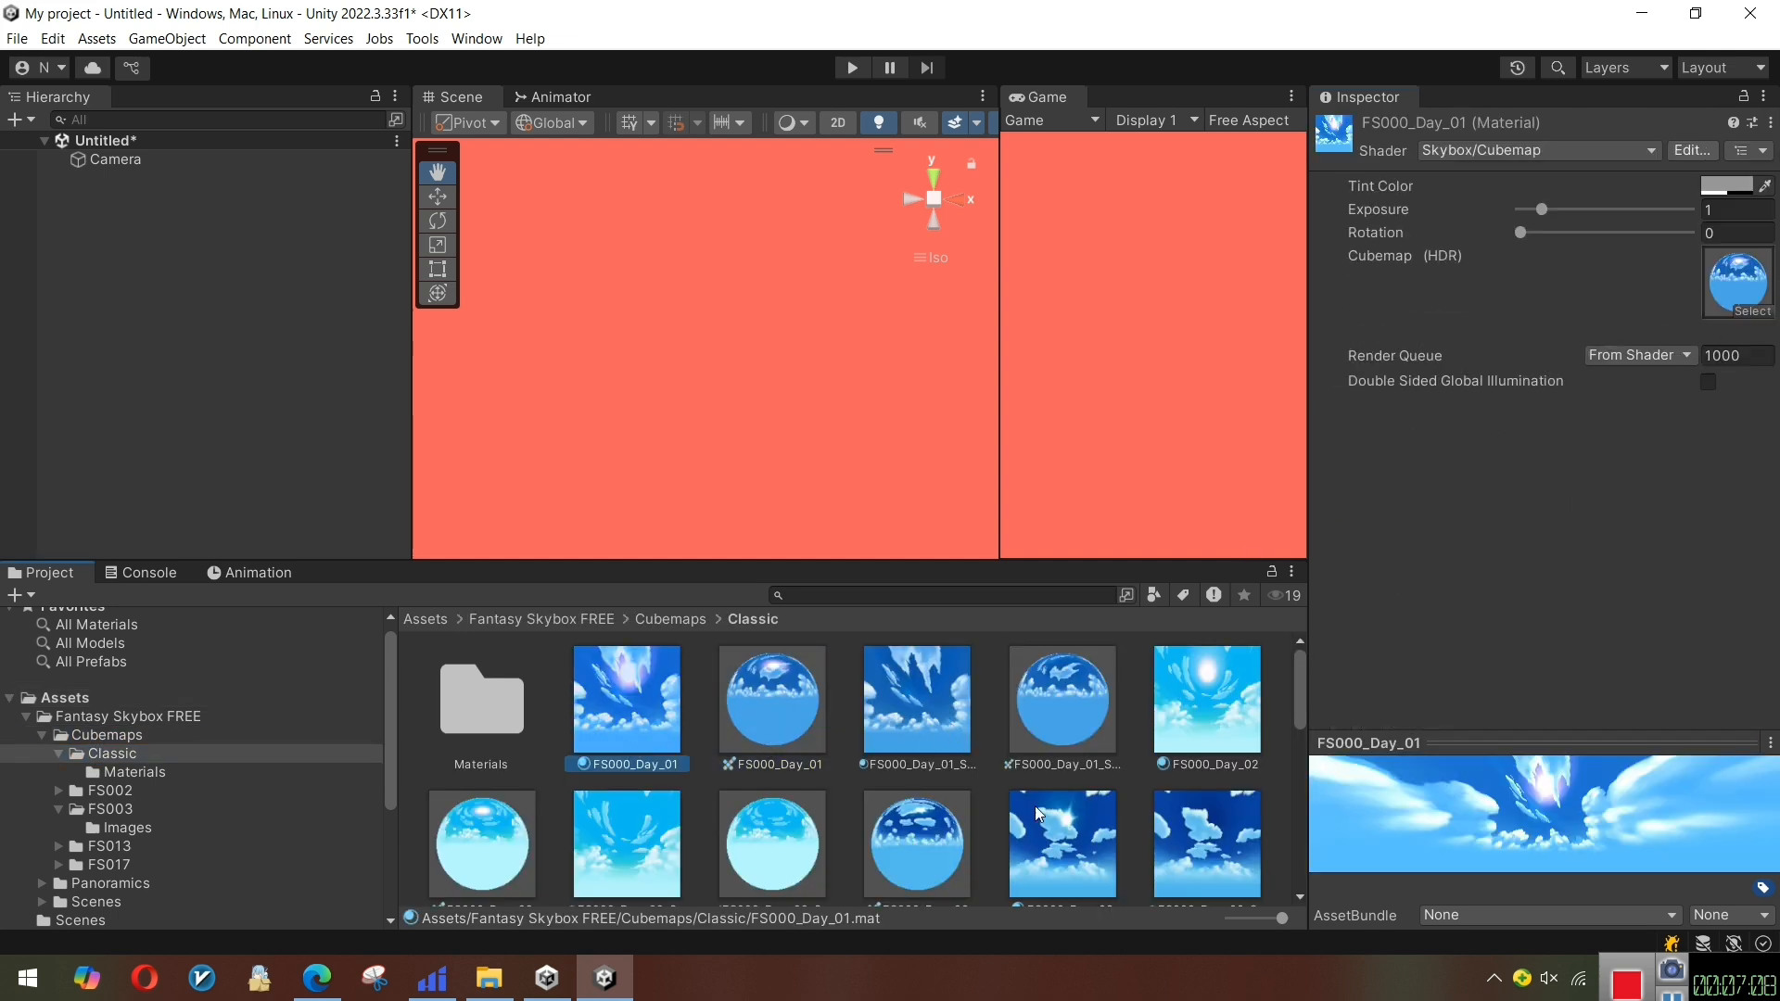
{"action": "left_click_drag", "start_coordinate": [619, 714], "coordinate": [682, 412]}
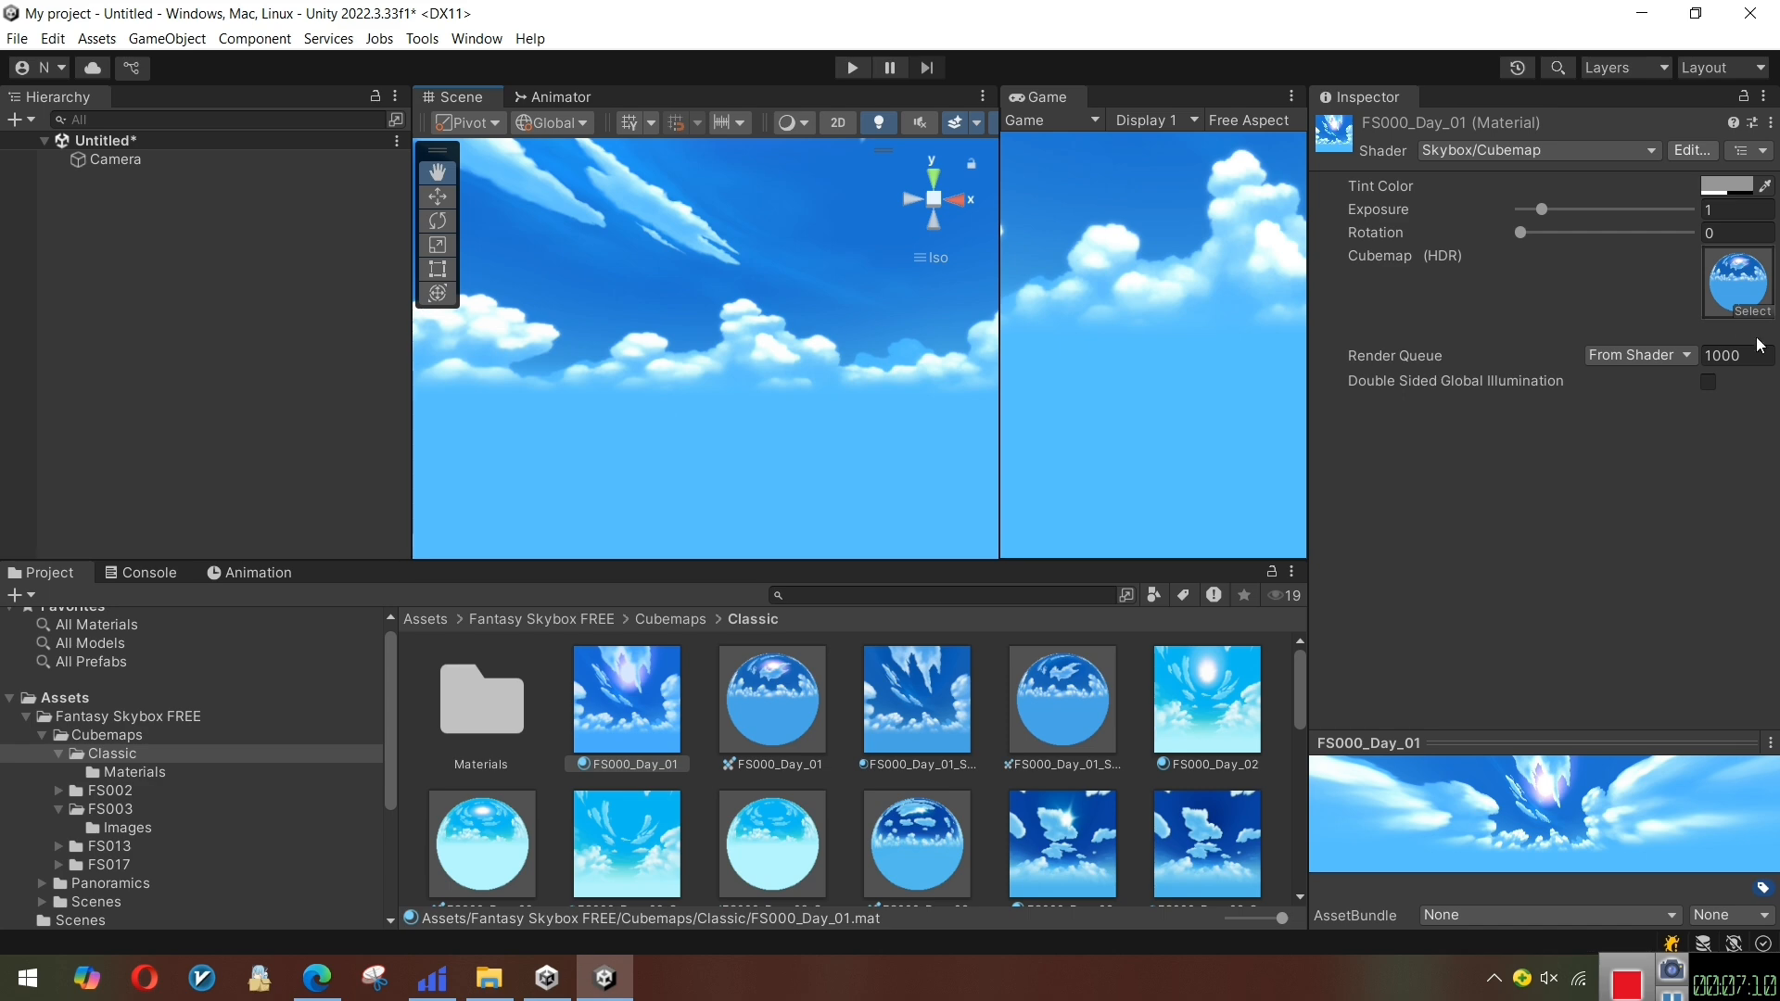
Locate the cubemap texture used by the FS000_Day_01 material, review its import settings and look around the day skybox
{"action": "left_click", "coordinate": [1715, 286]}
{"action": "double_click", "coordinate": [1715, 286]}
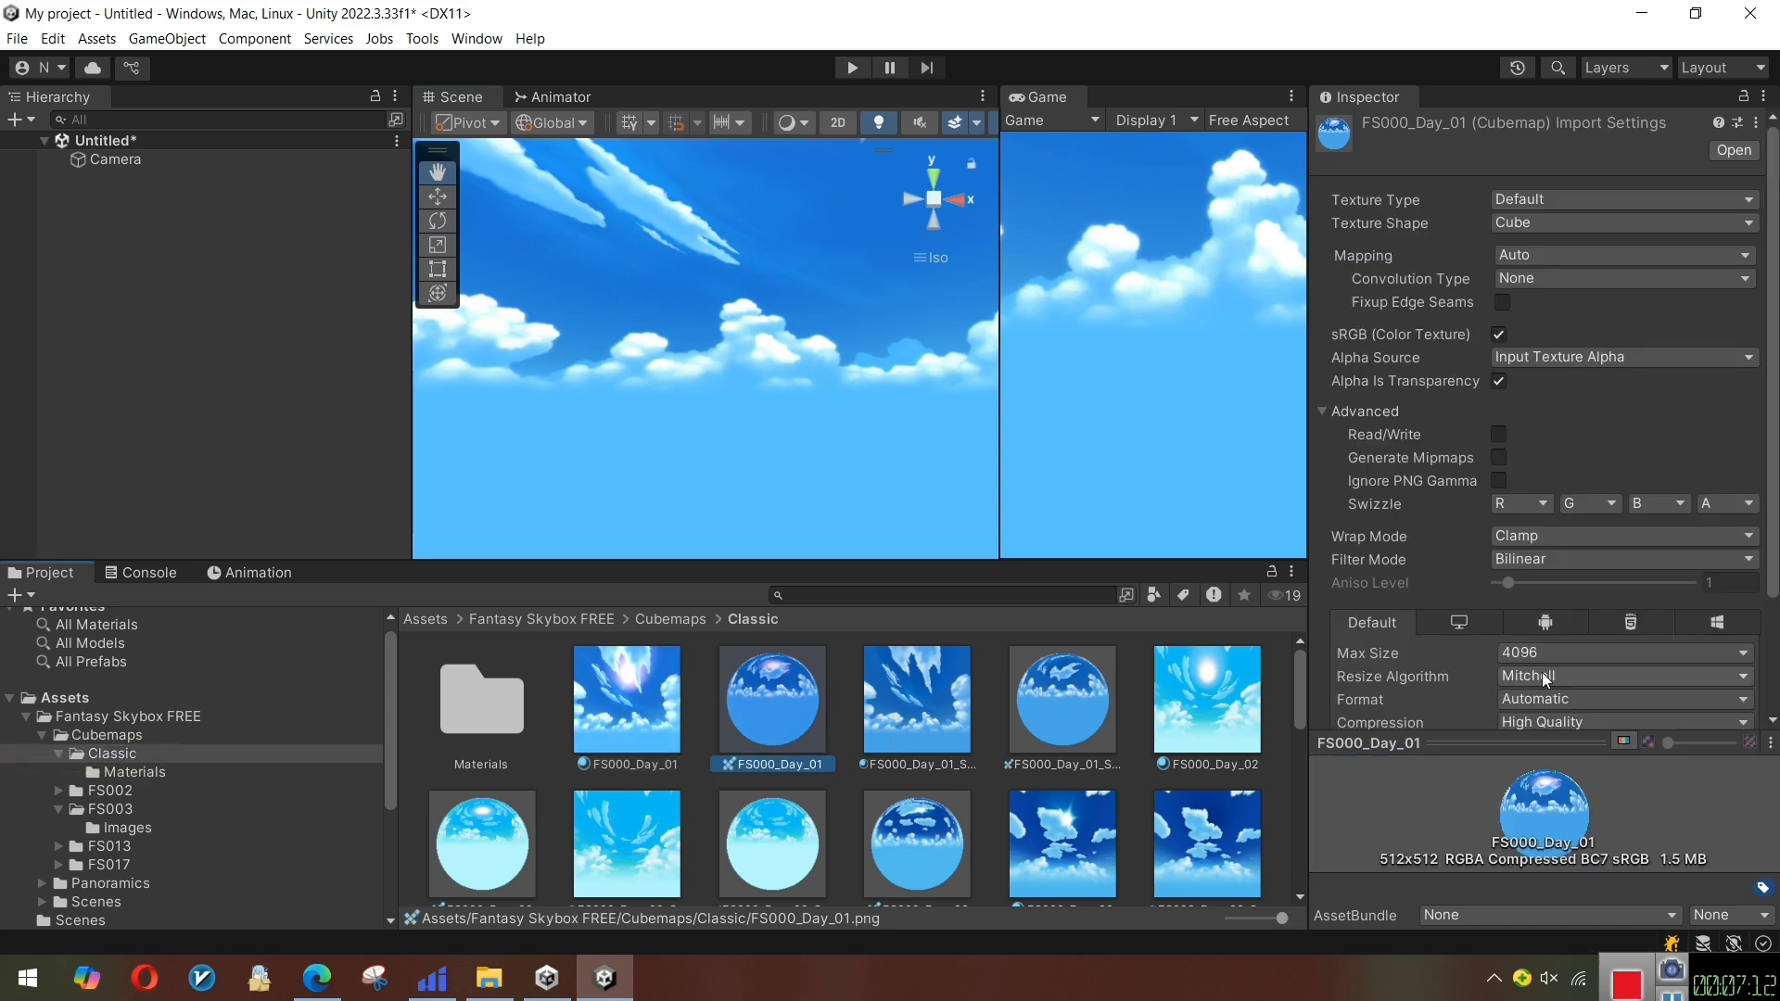
{"action": "scroll", "coordinate": [1565, 445], "scroll_direction": "down", "scroll_amount": 4}
{"action": "scroll", "coordinate": [1565, 437], "scroll_direction": "up", "scroll_amount": 4}
{"action": "left_click", "coordinate": [871, 355]}
{"action": "right_click_drag", "start_coordinate": [807, 449], "coordinate": [834, 705]}
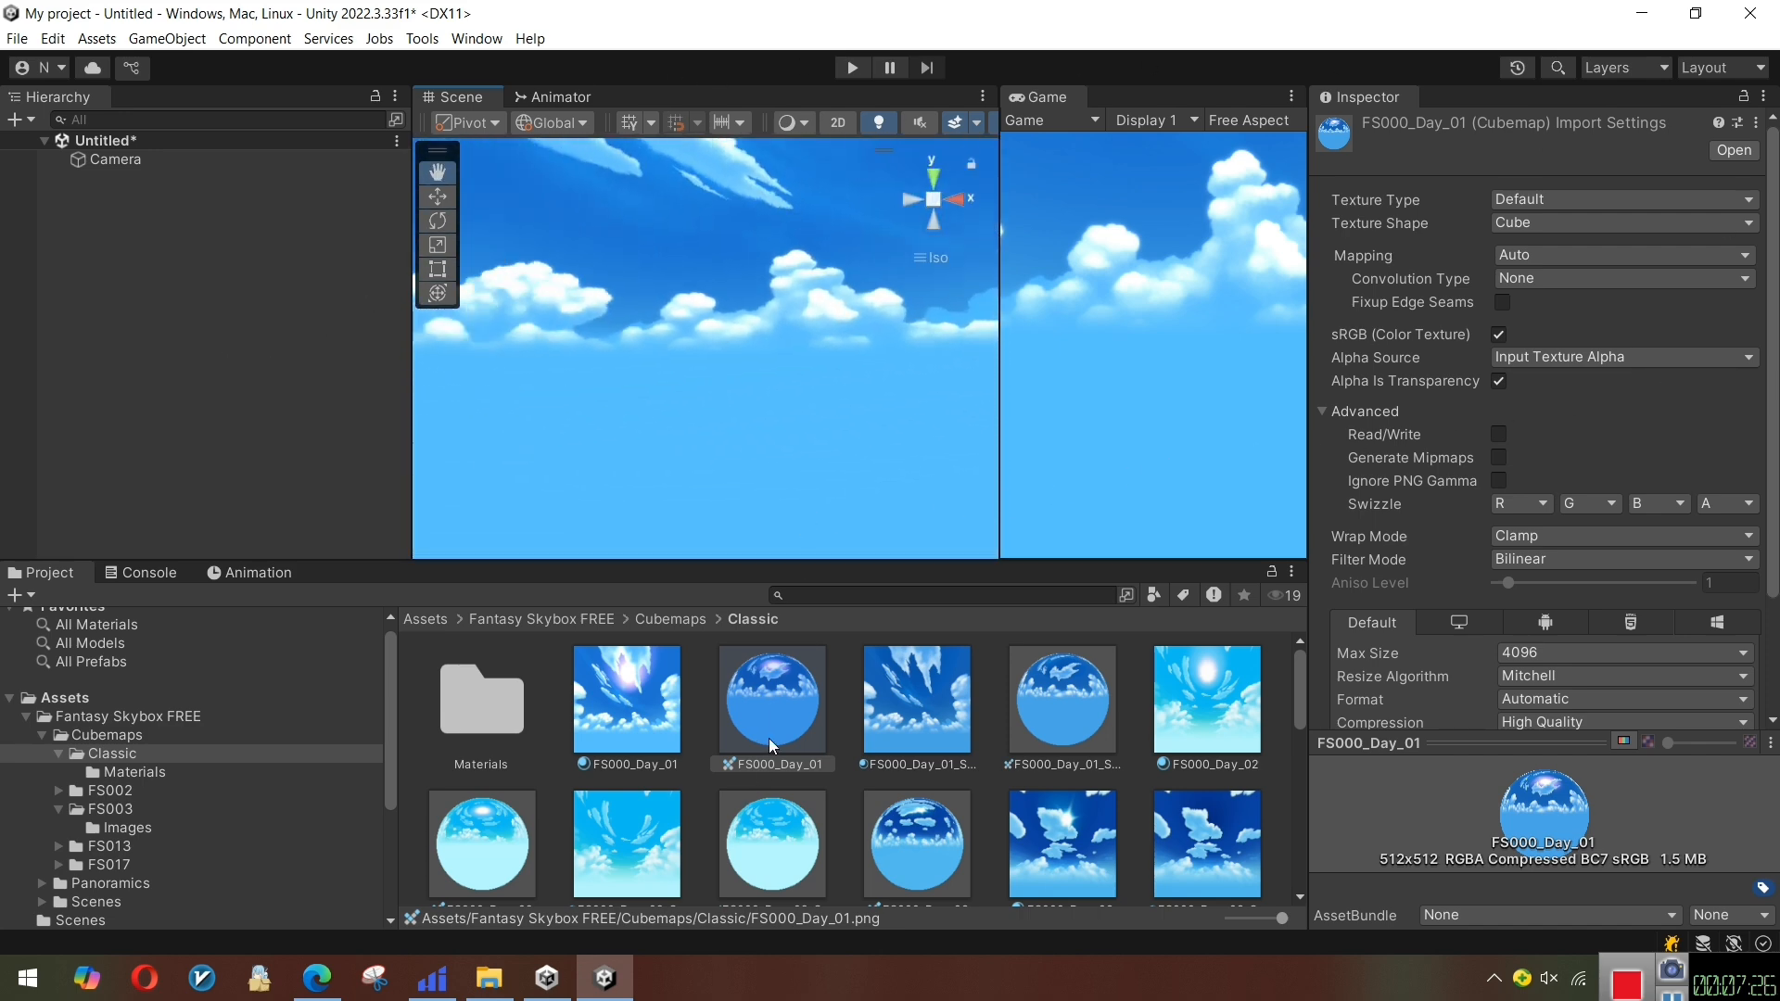
Open the FS000_Day_01 texture in the image viewer, examine its cross-shaped face layout and close the viewer
{"action": "right_click", "coordinate": [770, 738]}
{"action": "left_click", "coordinate": [753, 726]}
{"action": "right_click", "coordinate": [777, 725]}
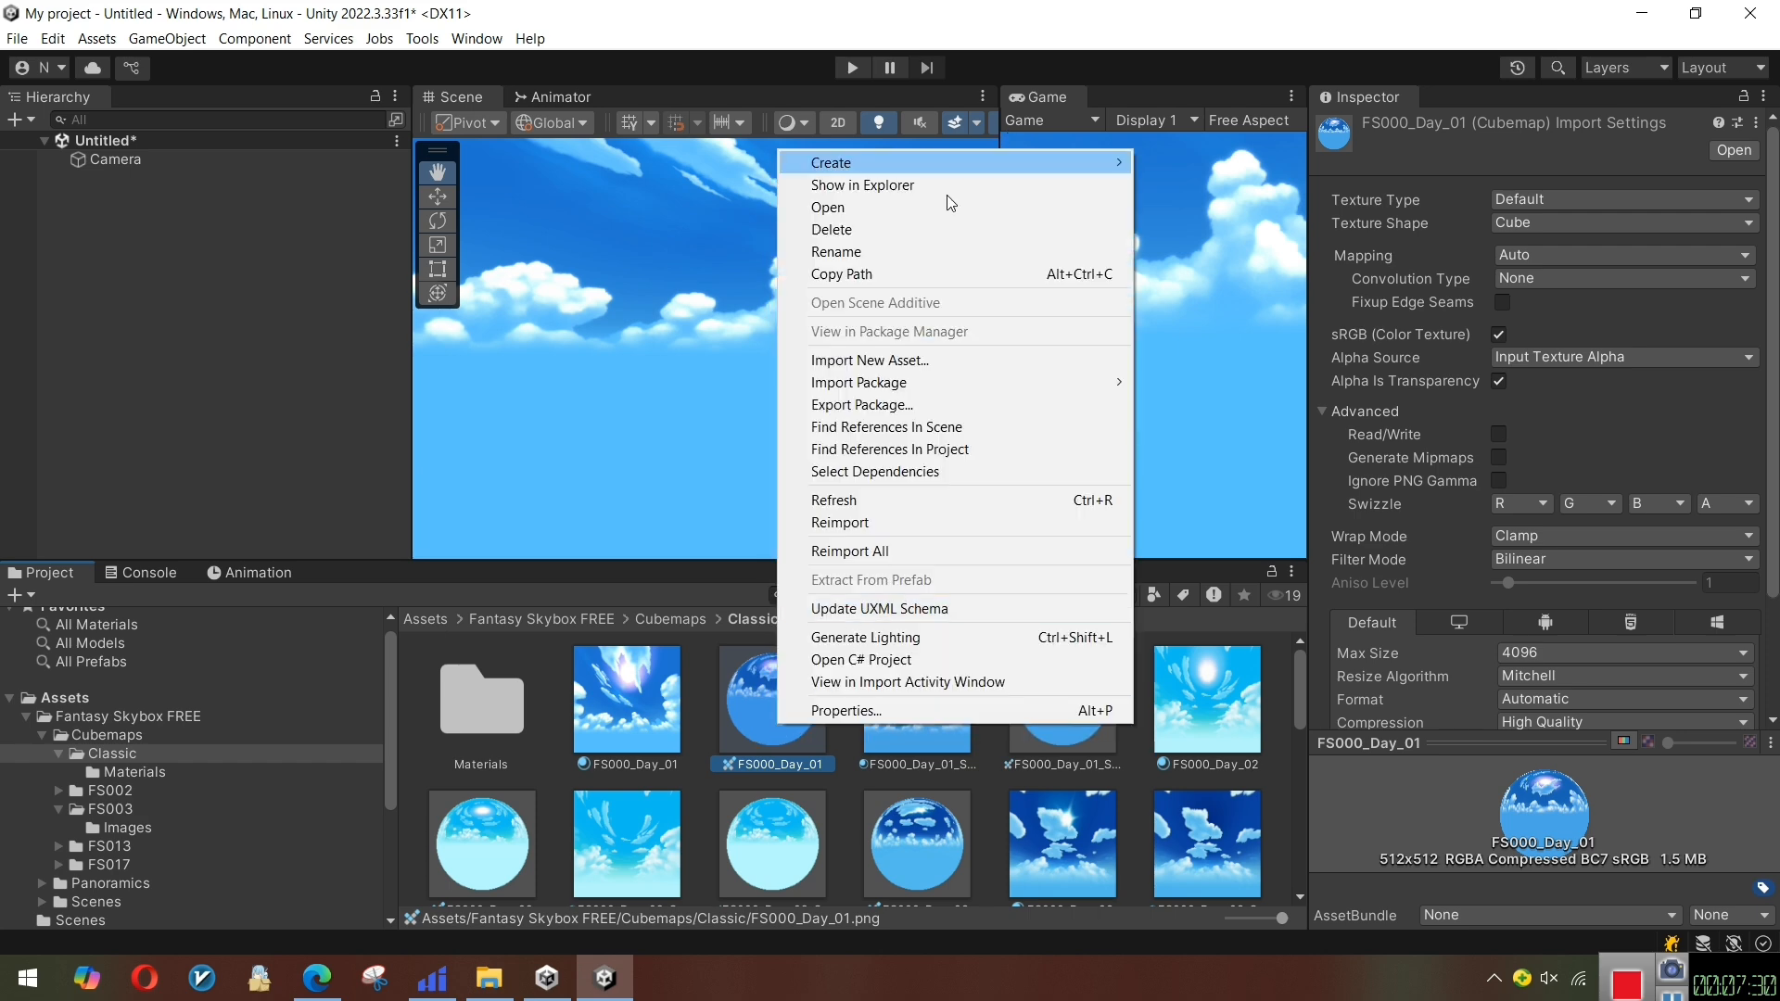
{"action": "left_click", "coordinate": [920, 199]}
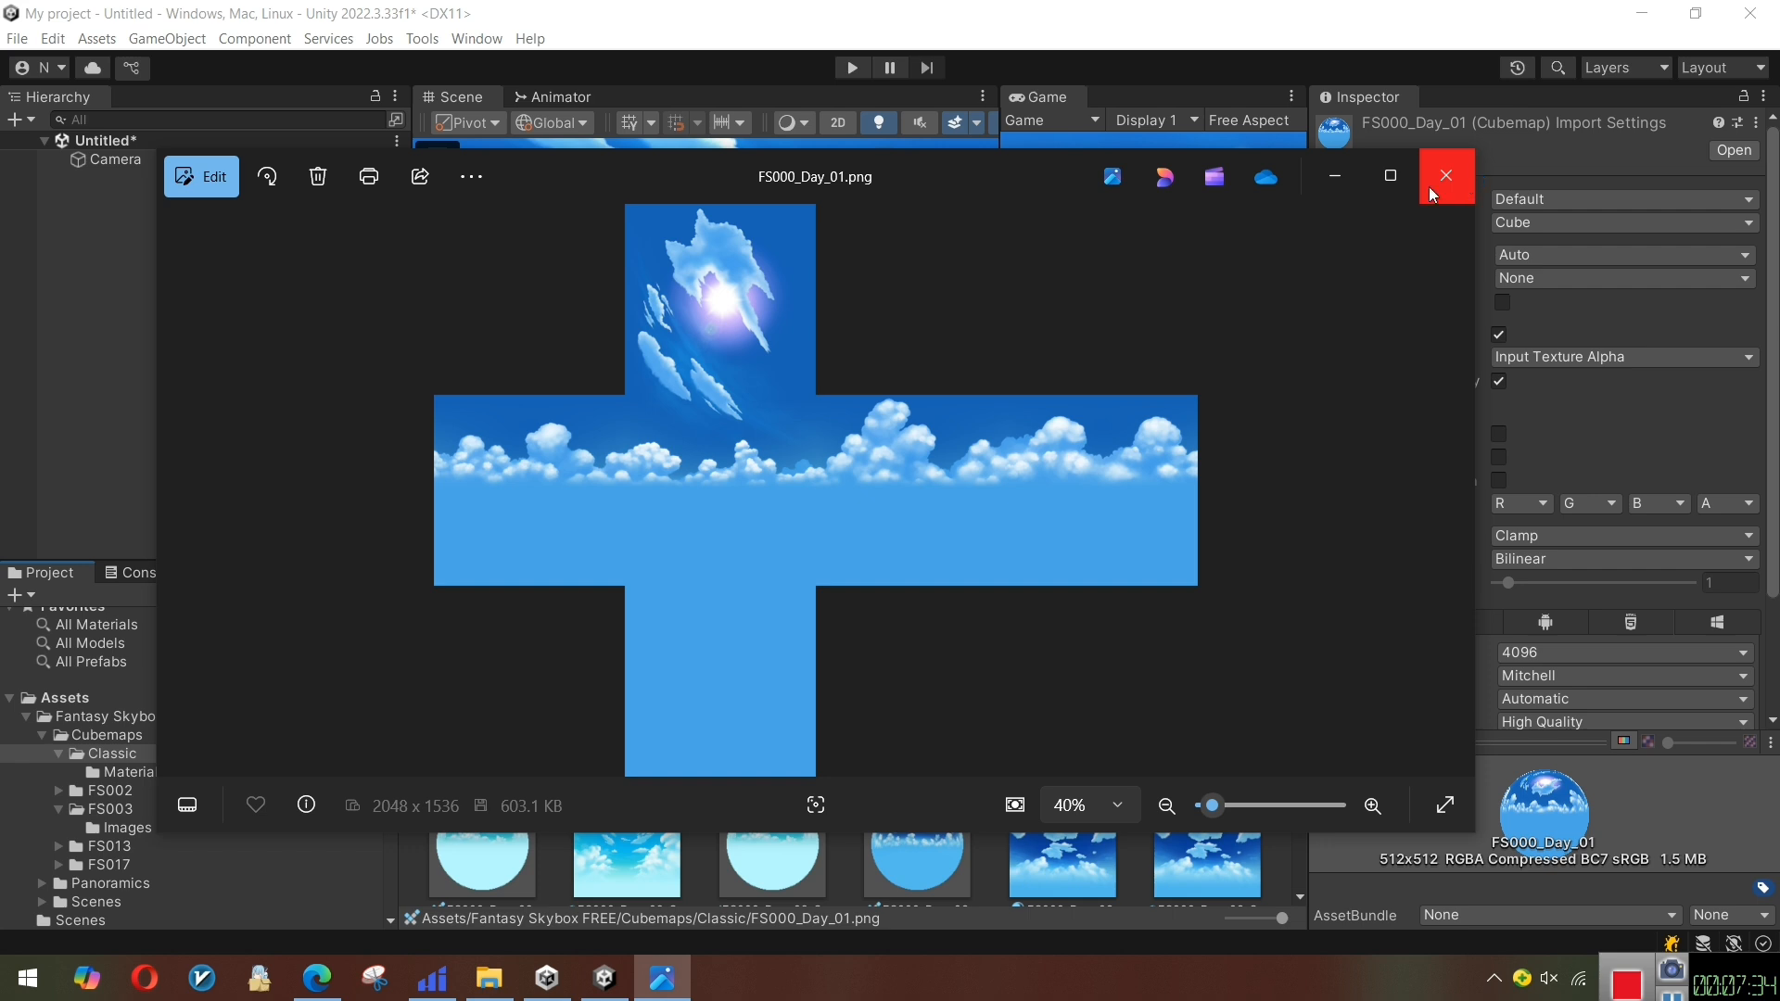
{"action": "left_click_drag", "start_coordinate": [1005, 180], "coordinate": [1017, 246]}
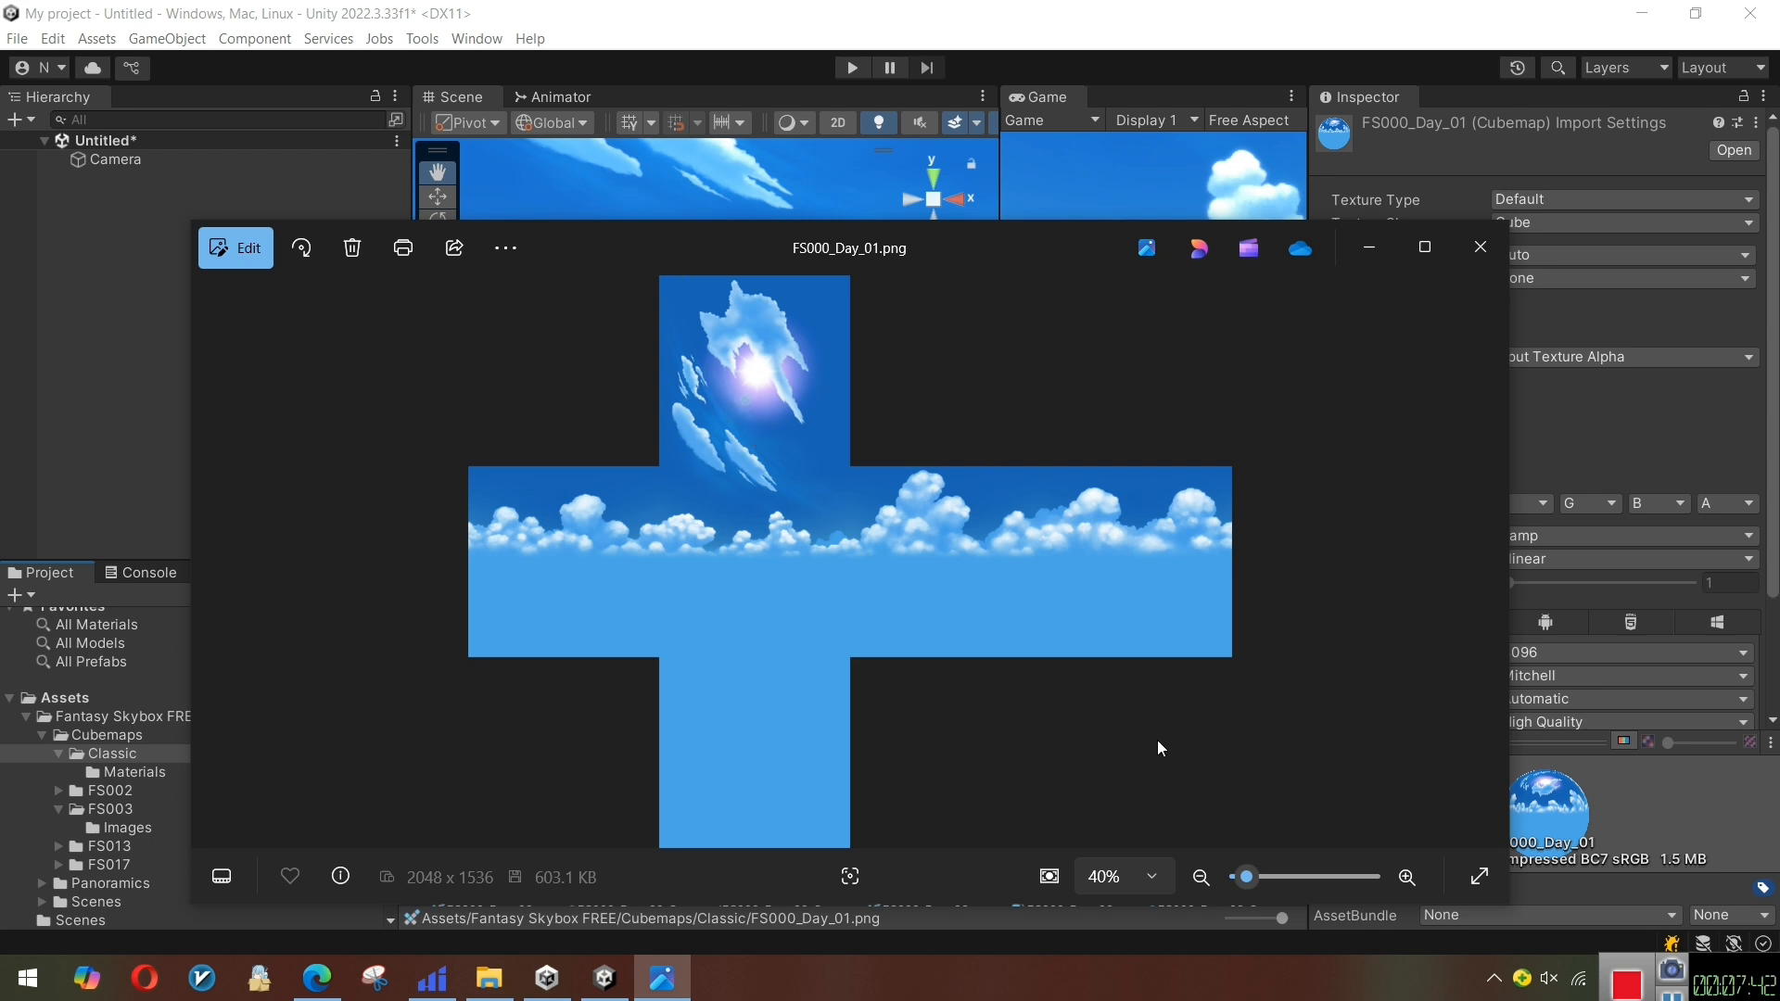
{"action": "left_click_drag", "start_coordinate": [1024, 228], "coordinate": [974, 103]}
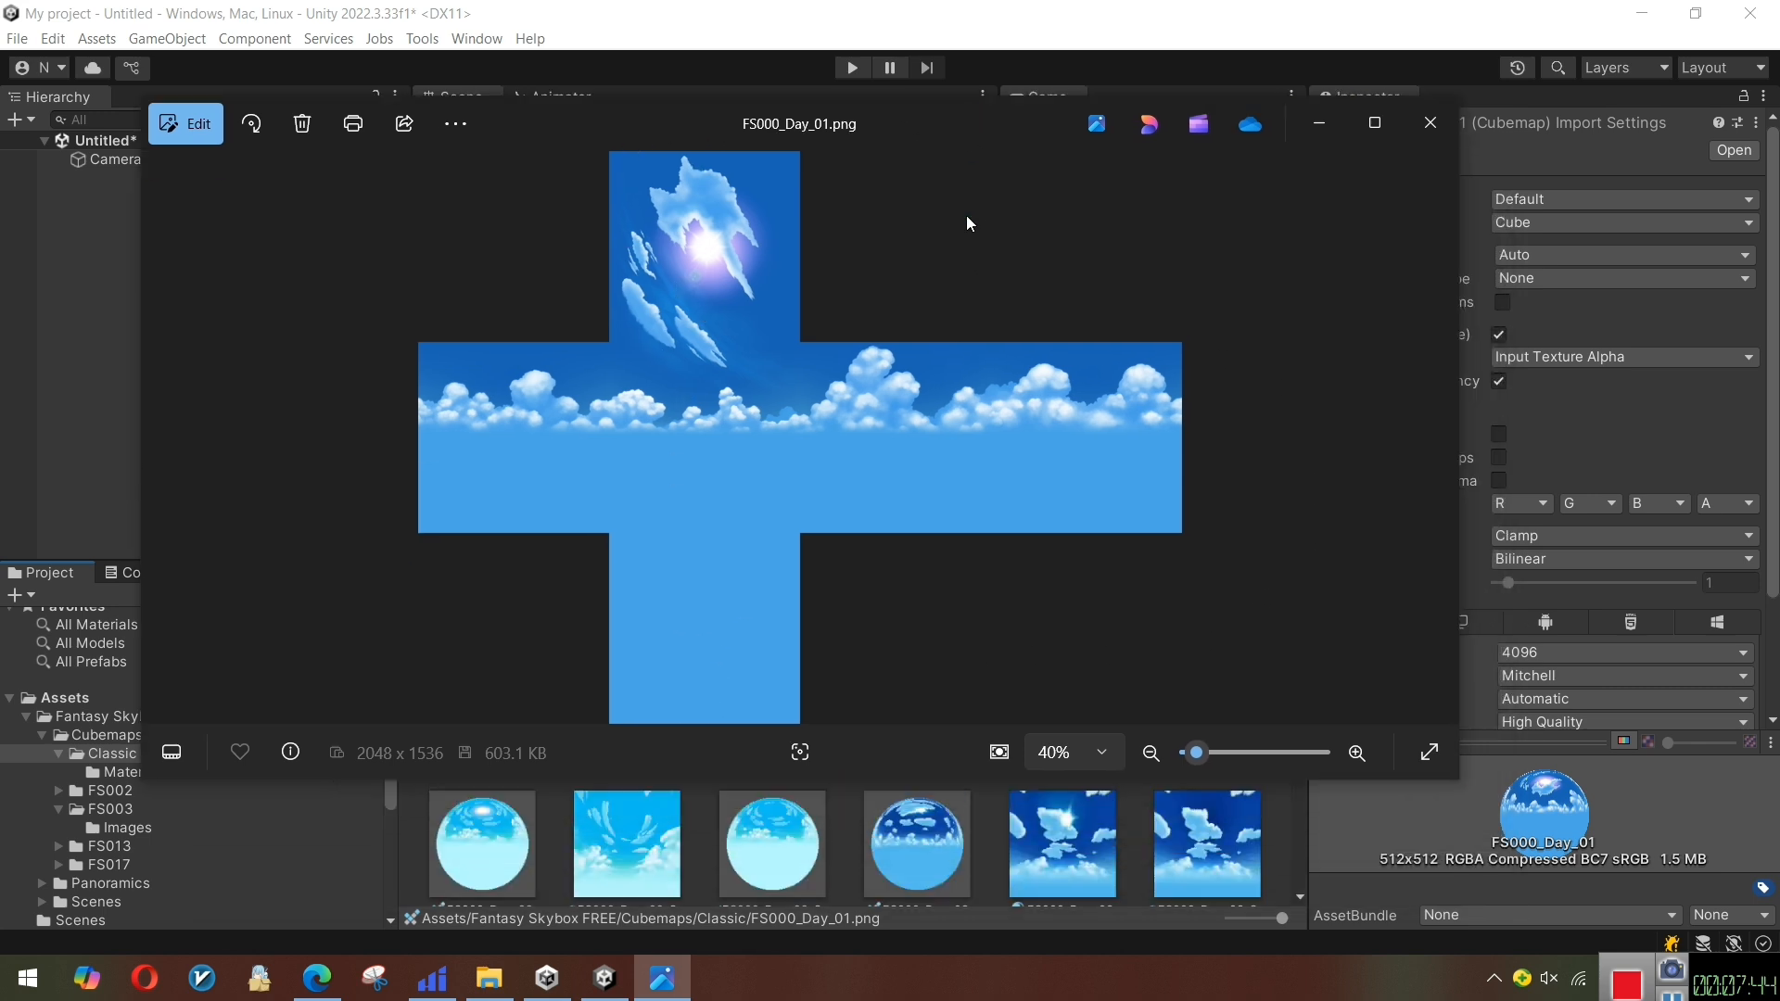
{"action": "left_click", "coordinate": [1429, 130]}
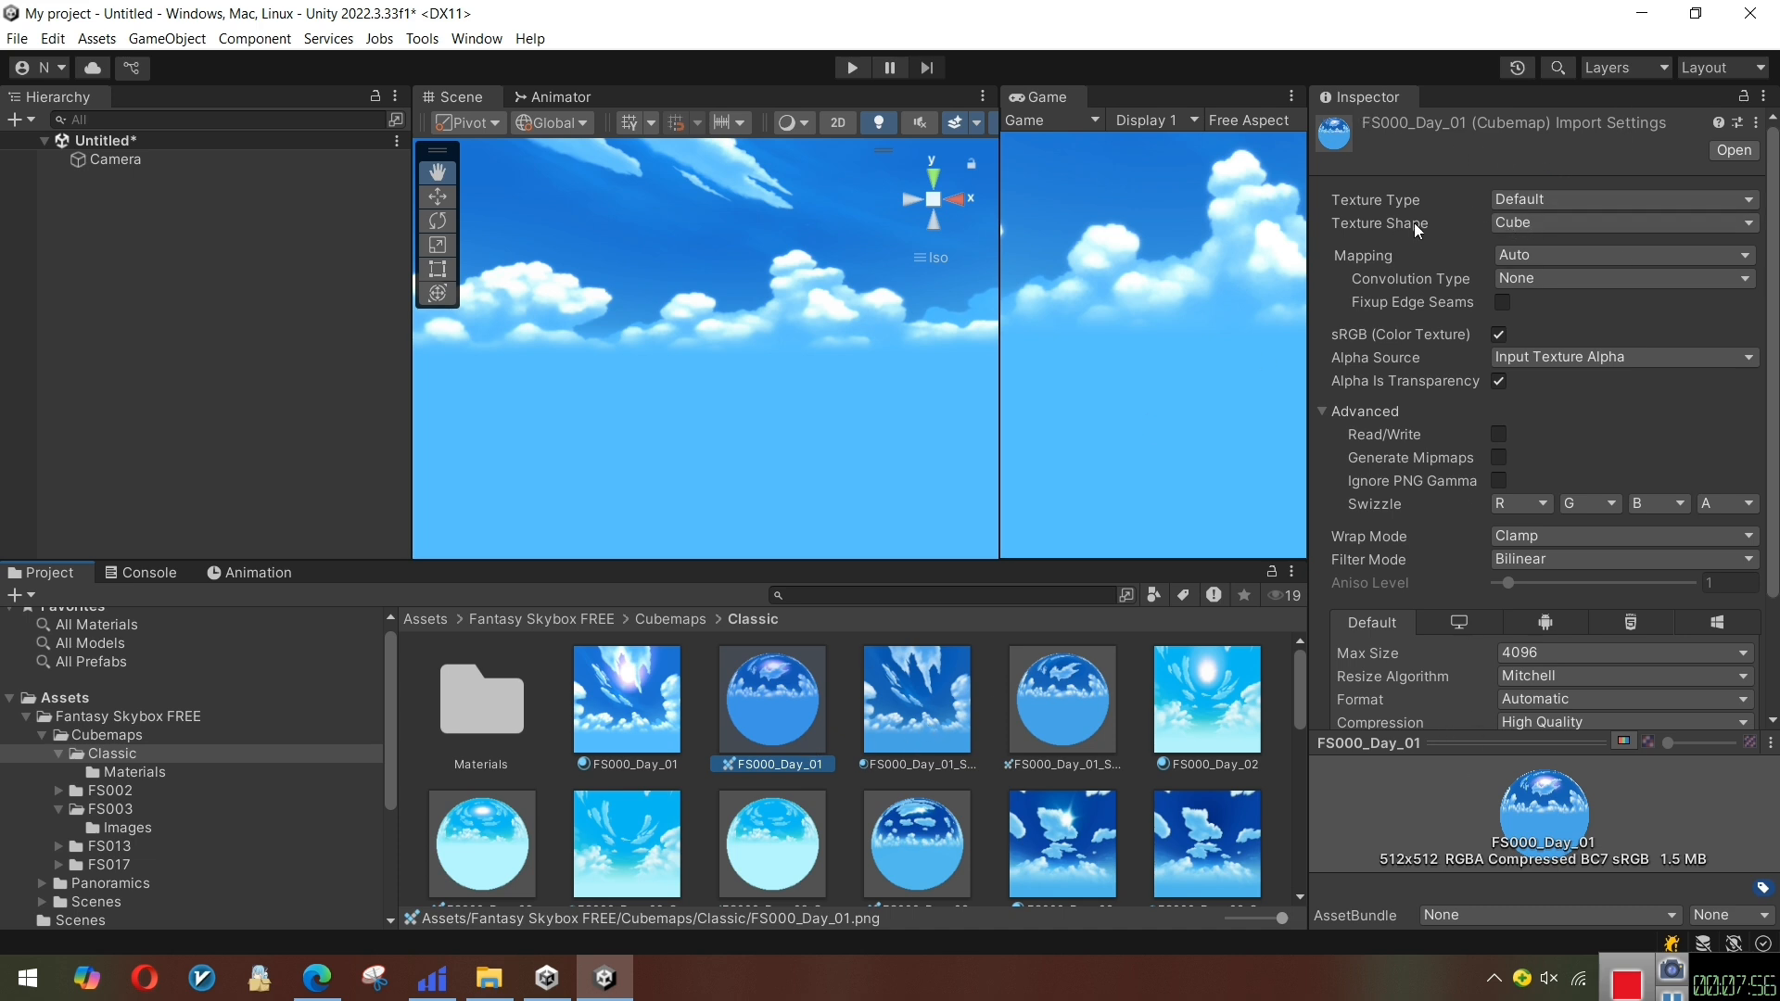
Check the Texture Shape options of the FS000_Day_01 texture and choose Cube
{"action": "left_click", "coordinate": [1520, 224]}
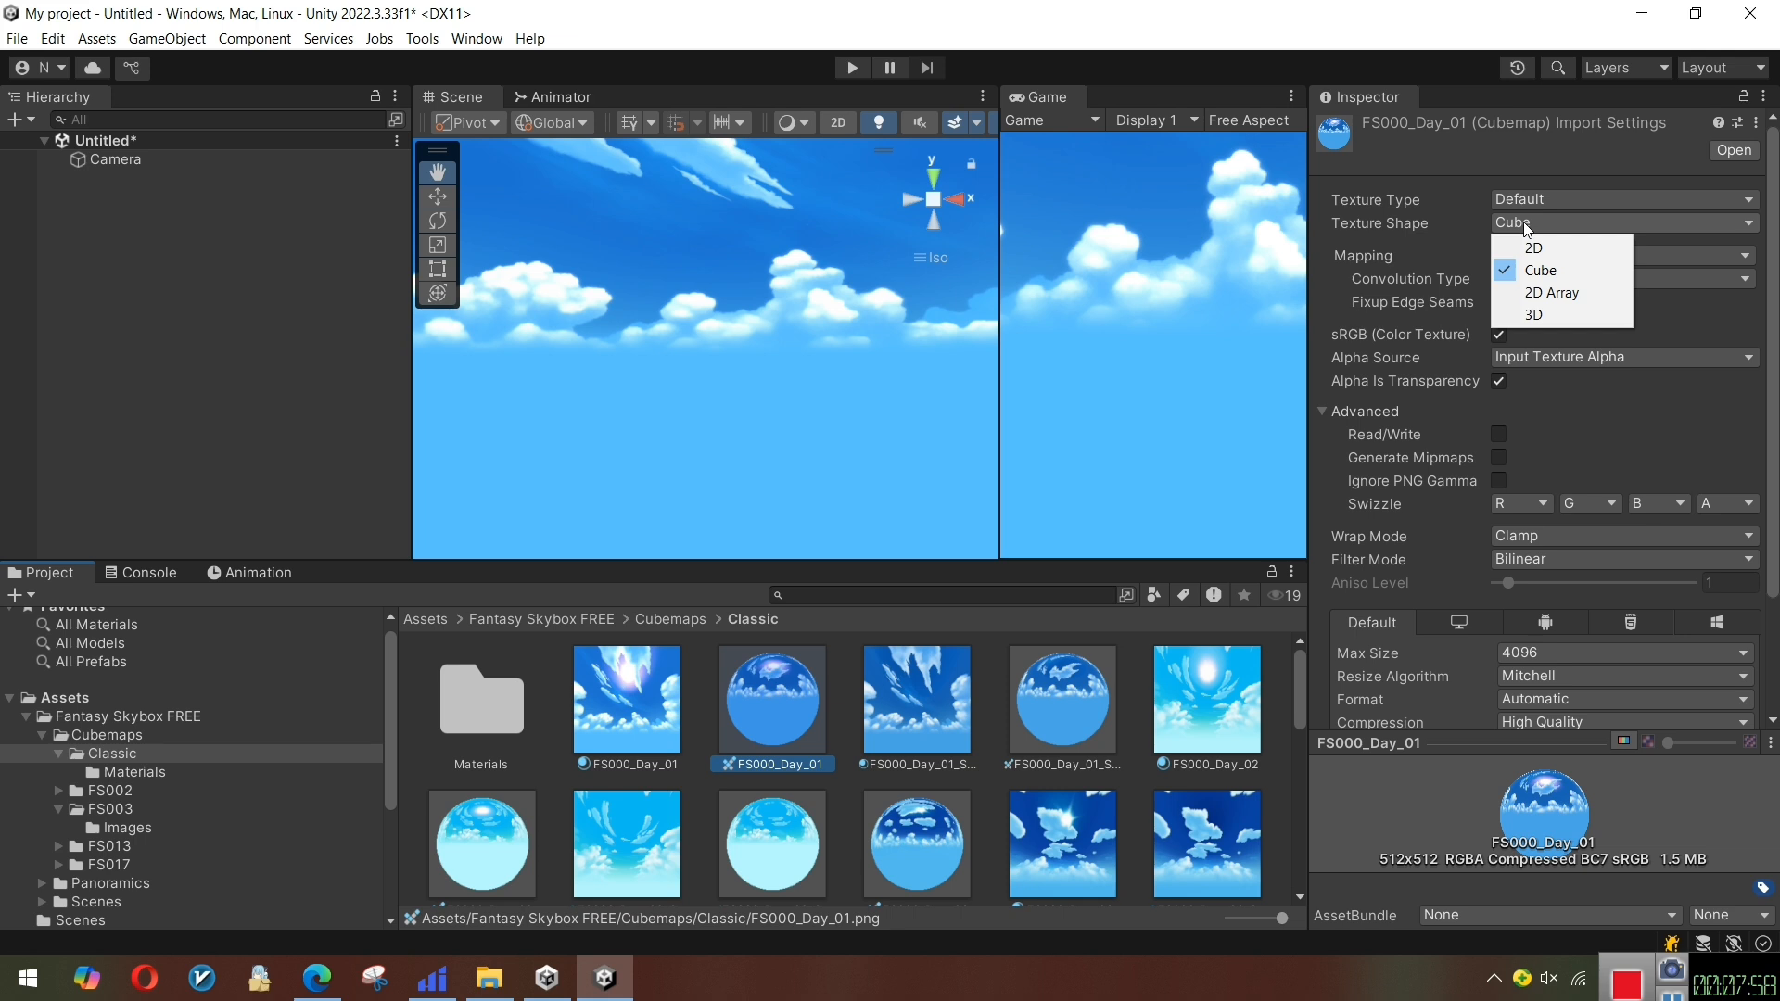
{"action": "left_click", "coordinate": [1528, 272]}
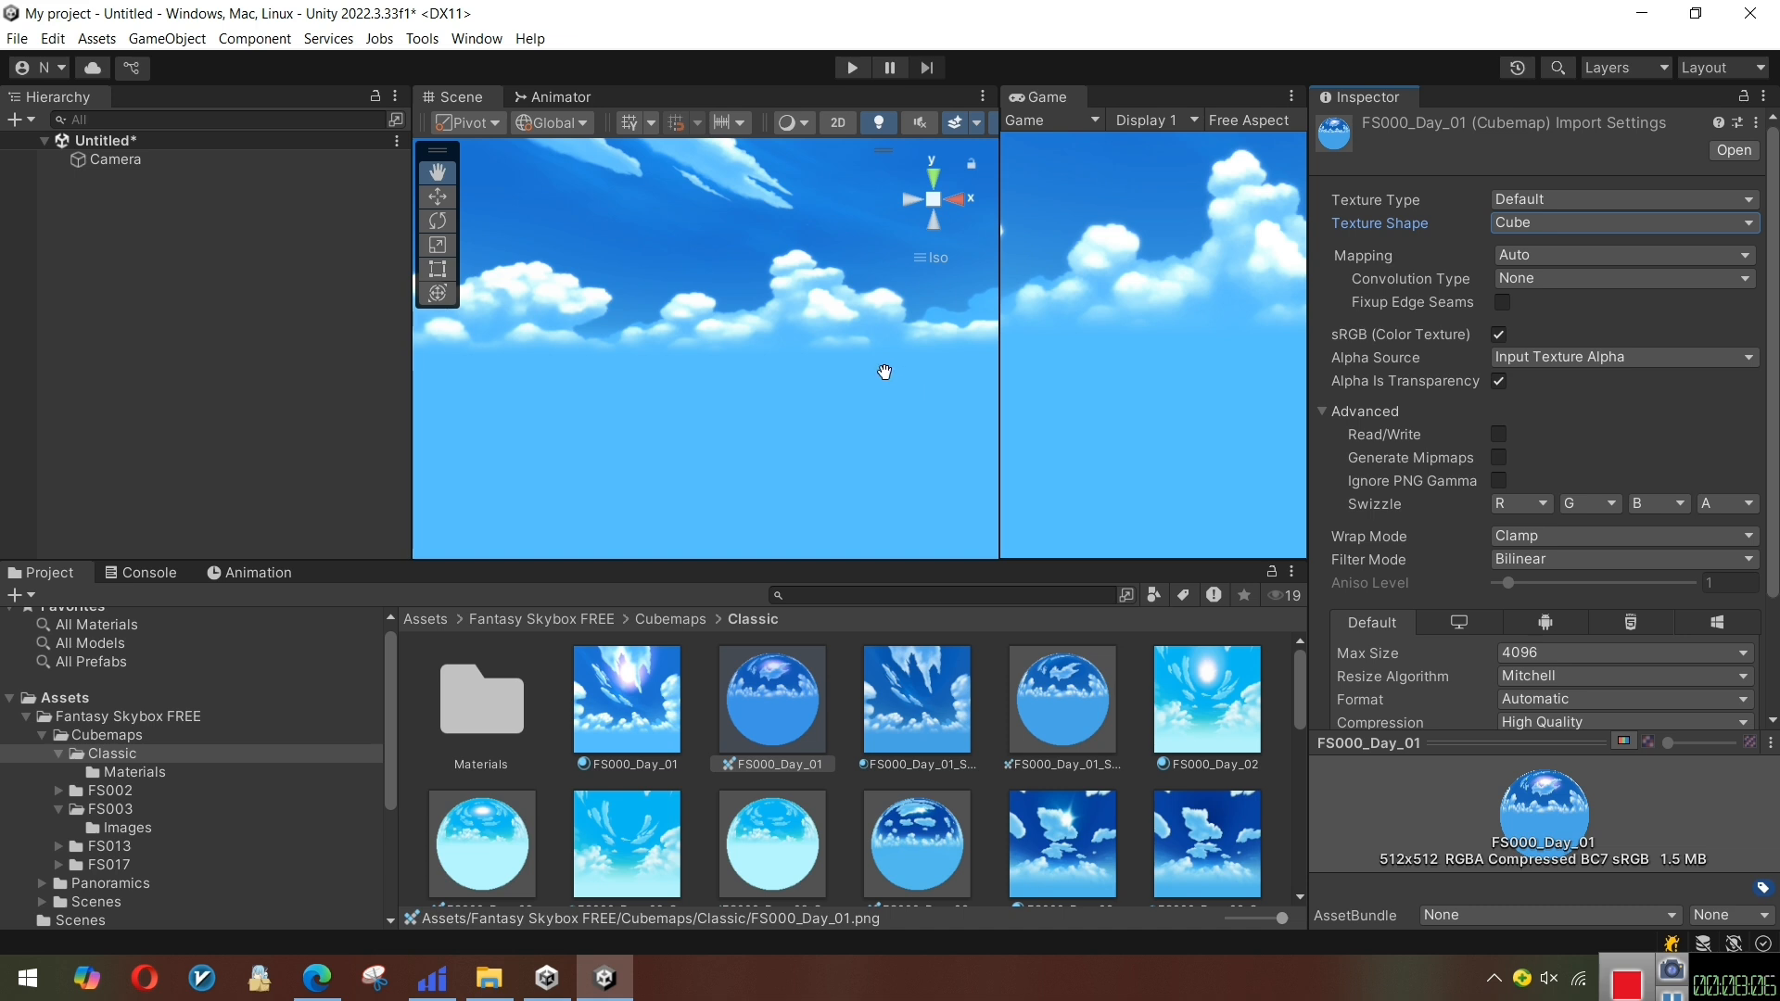
{"action": "left_click", "coordinate": [781, 739]}
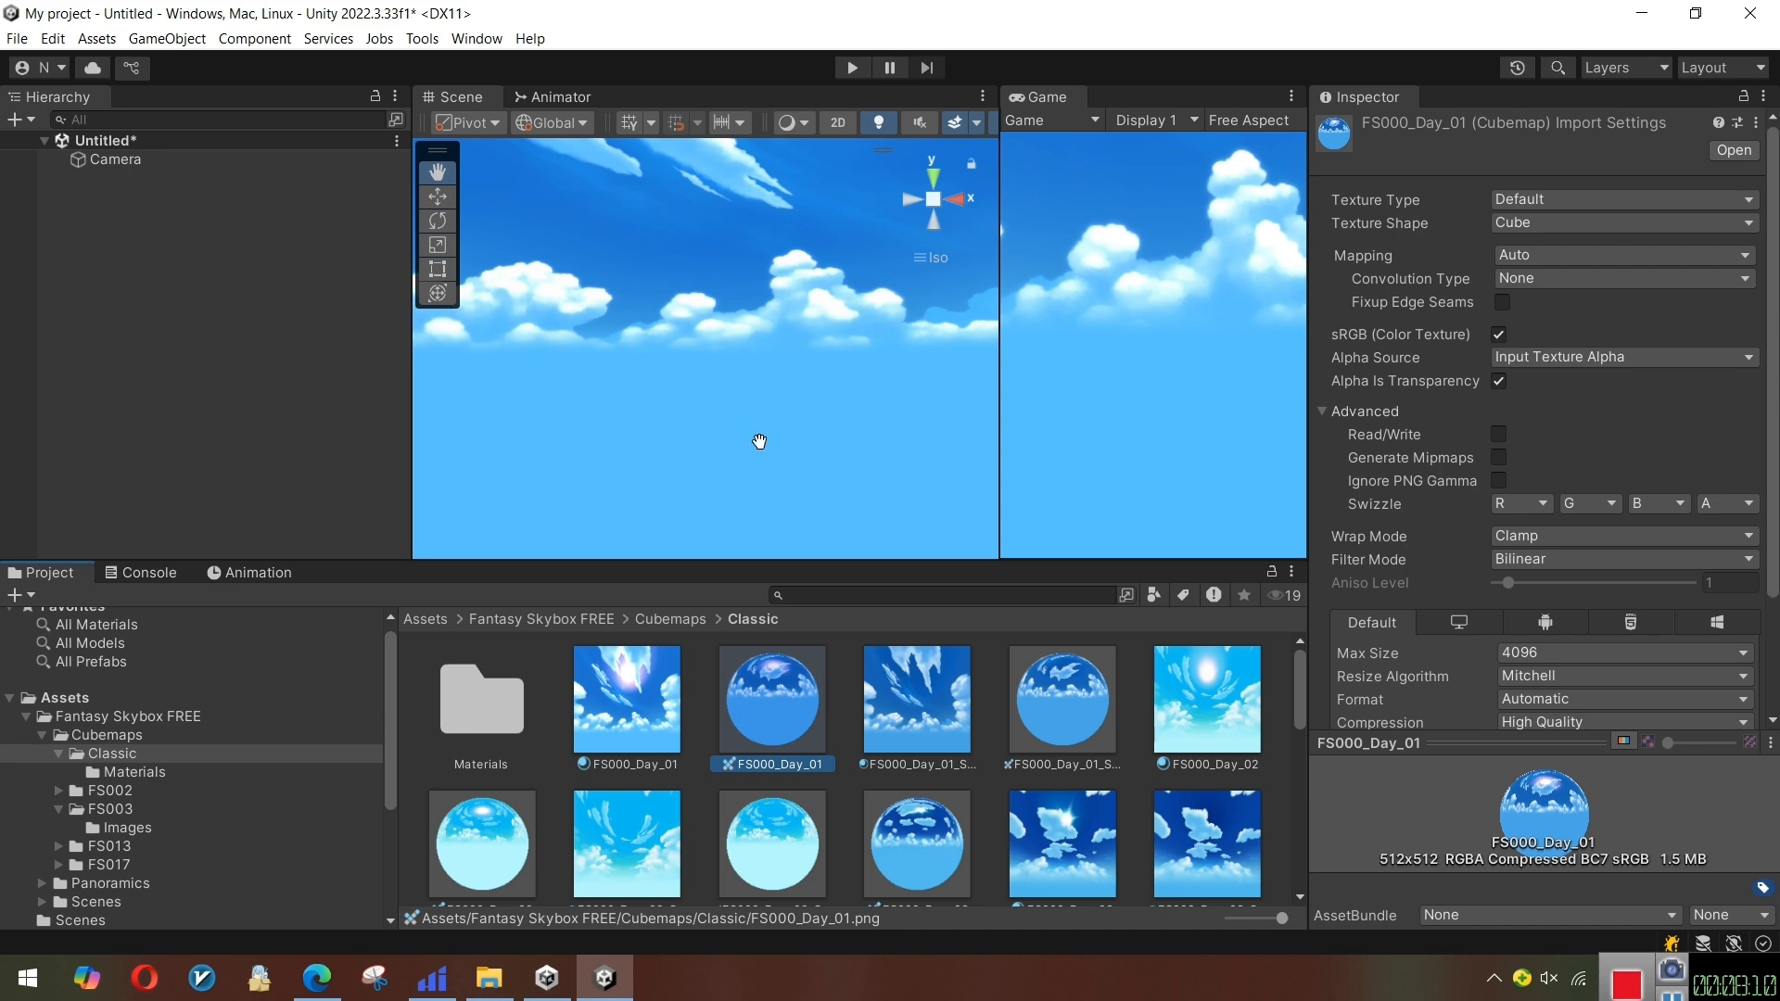
Switch to the web browser, preview the Turais cross-layout cubemap in the image results, and return to Unity to look around the sky
{"action": "left_click", "coordinate": [314, 985]}
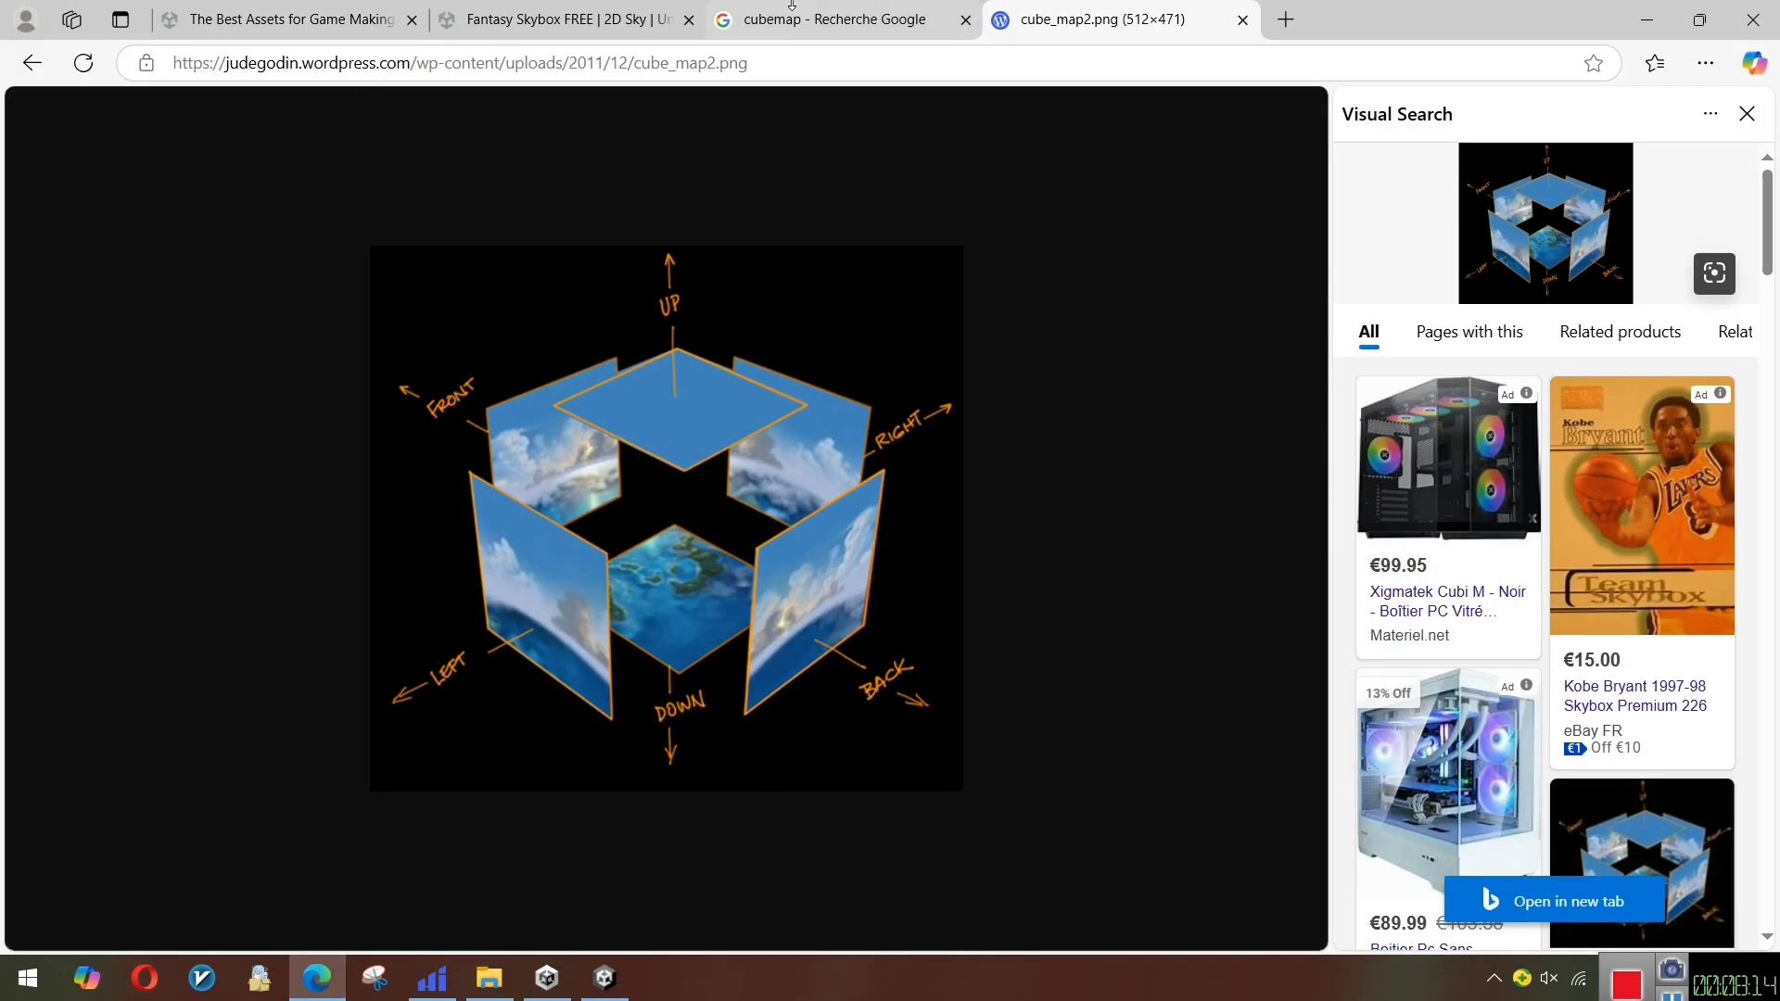
{"action": "left_click", "coordinate": [825, 26]}
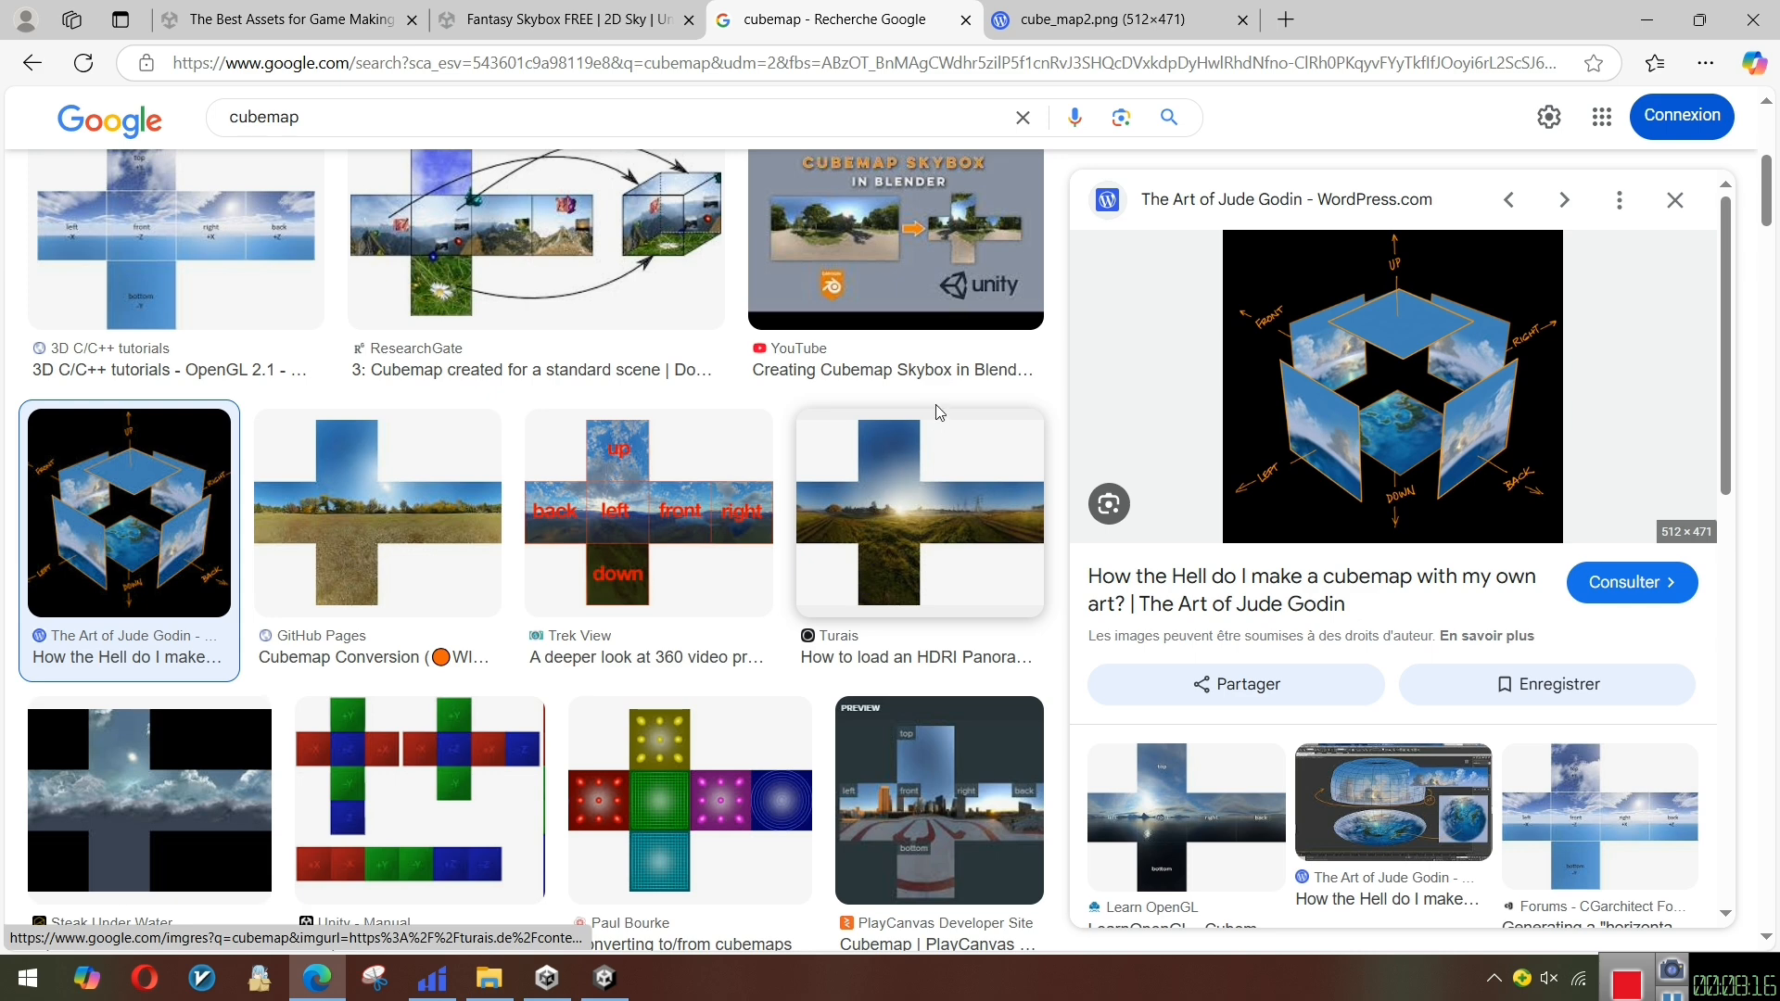
{"action": "left_click", "coordinate": [927, 477]}
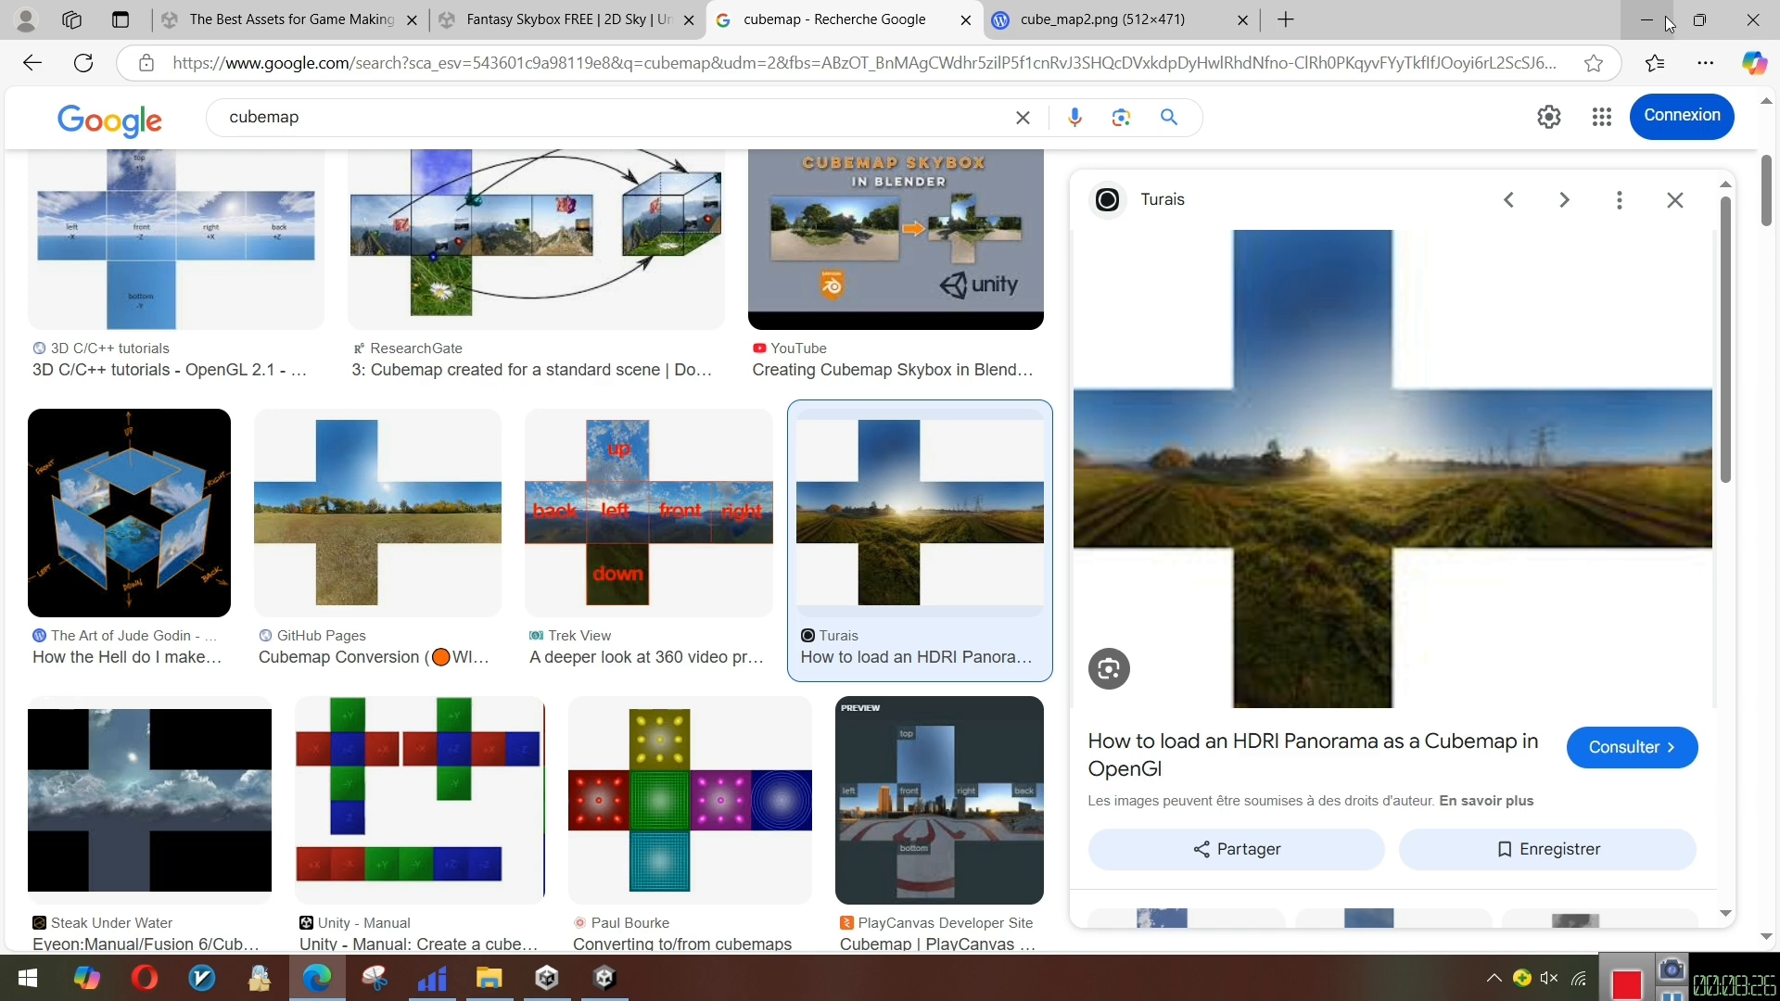
{"action": "left_click", "coordinate": [1648, 21]}
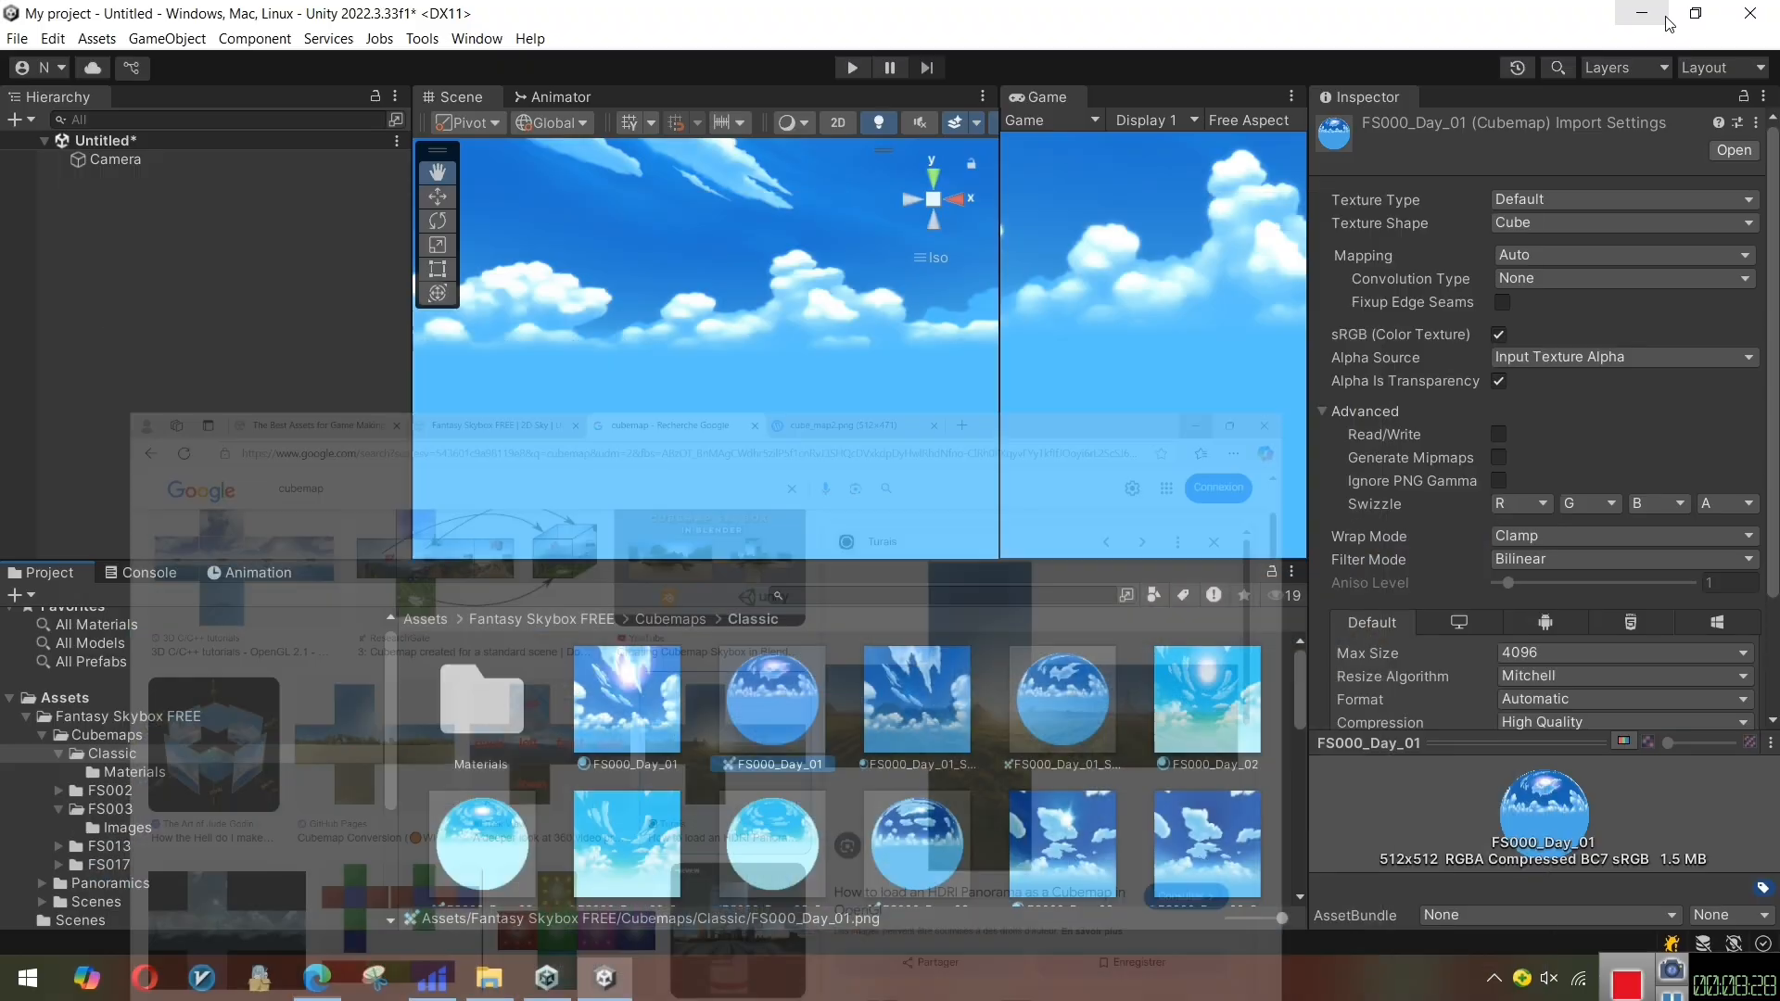
{"action": "right_click_drag", "start_coordinate": [643, 418], "coordinate": [1218, 237]}
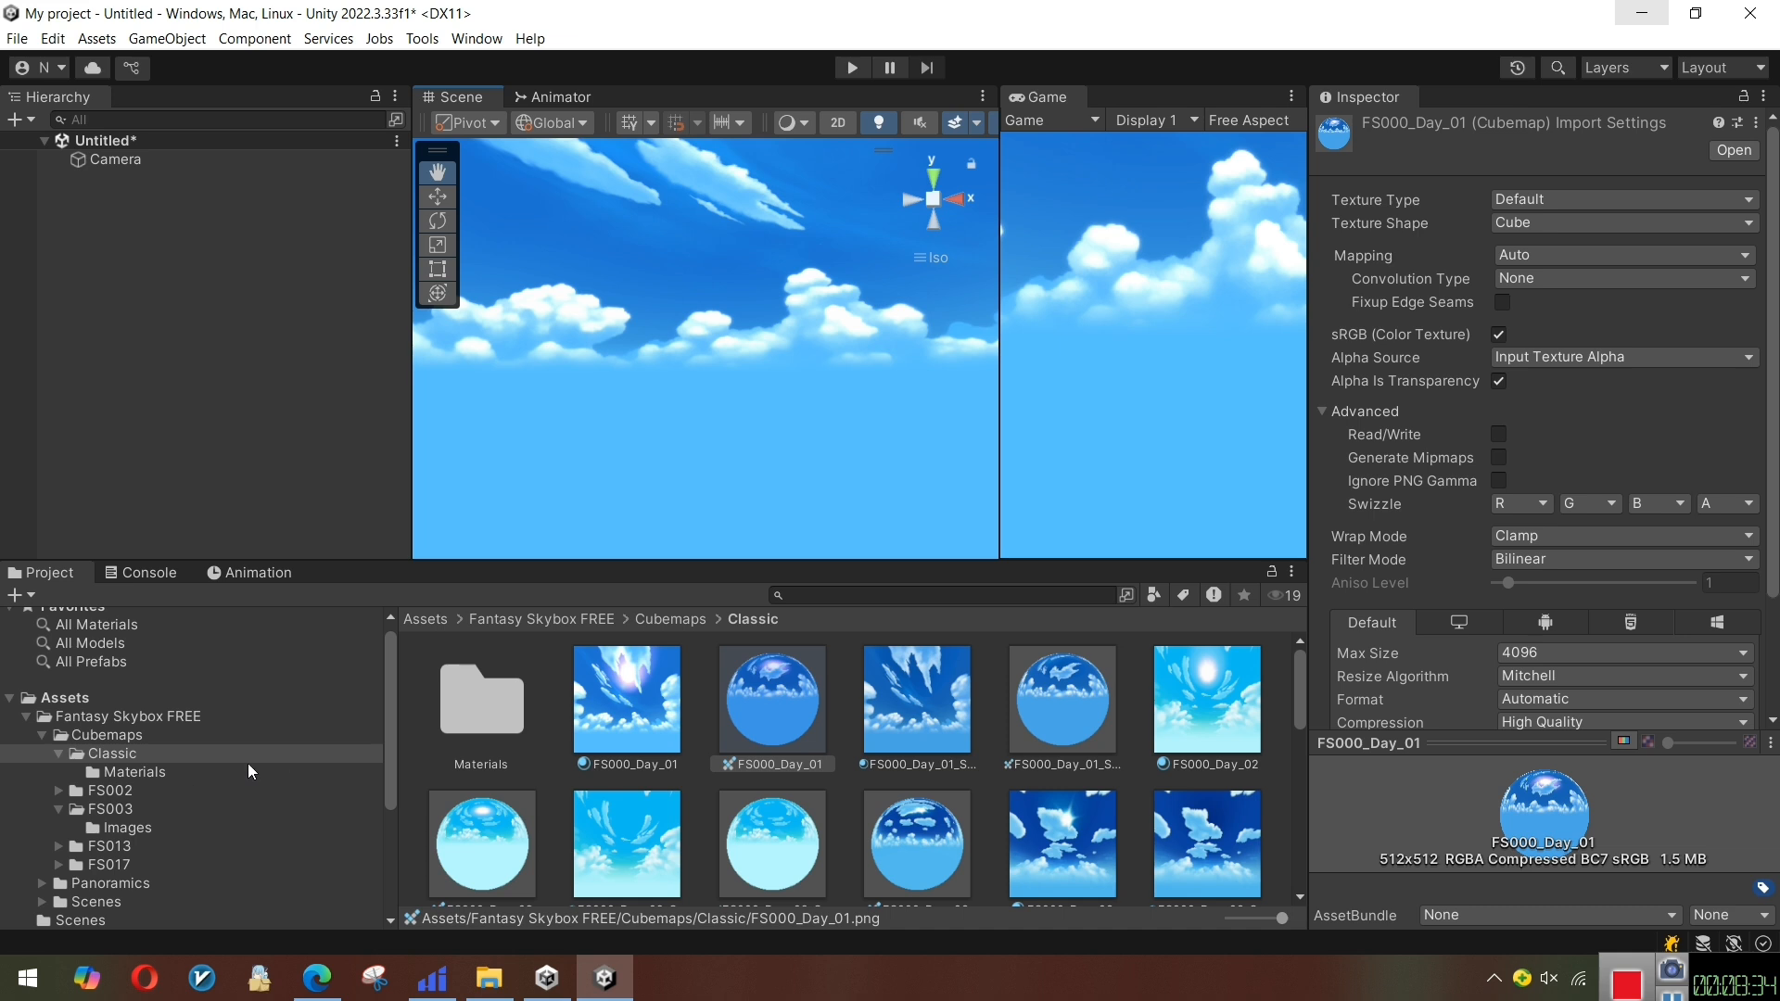
Change the shader of New Material in the Assets folder to Skybox/Panoramic
{"action": "left_click", "coordinate": [121, 697]}
{"action": "left_click", "coordinate": [1098, 838]}
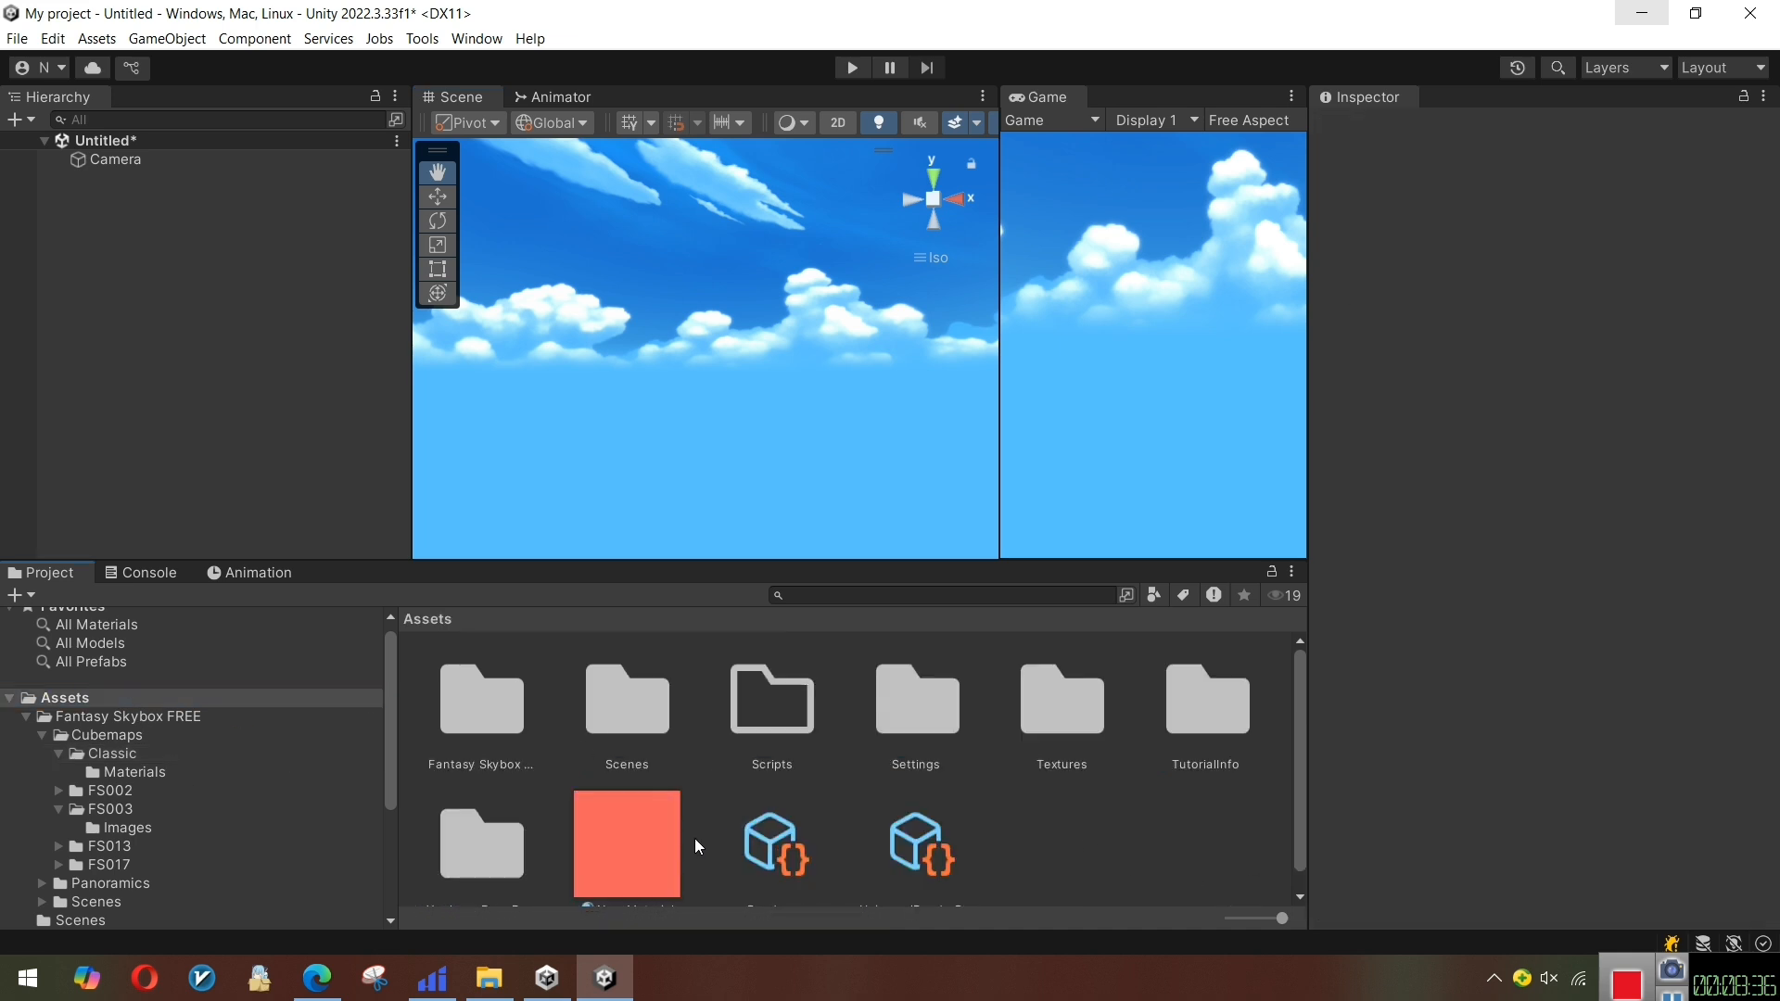
{"action": "left_click", "coordinate": [677, 838]}
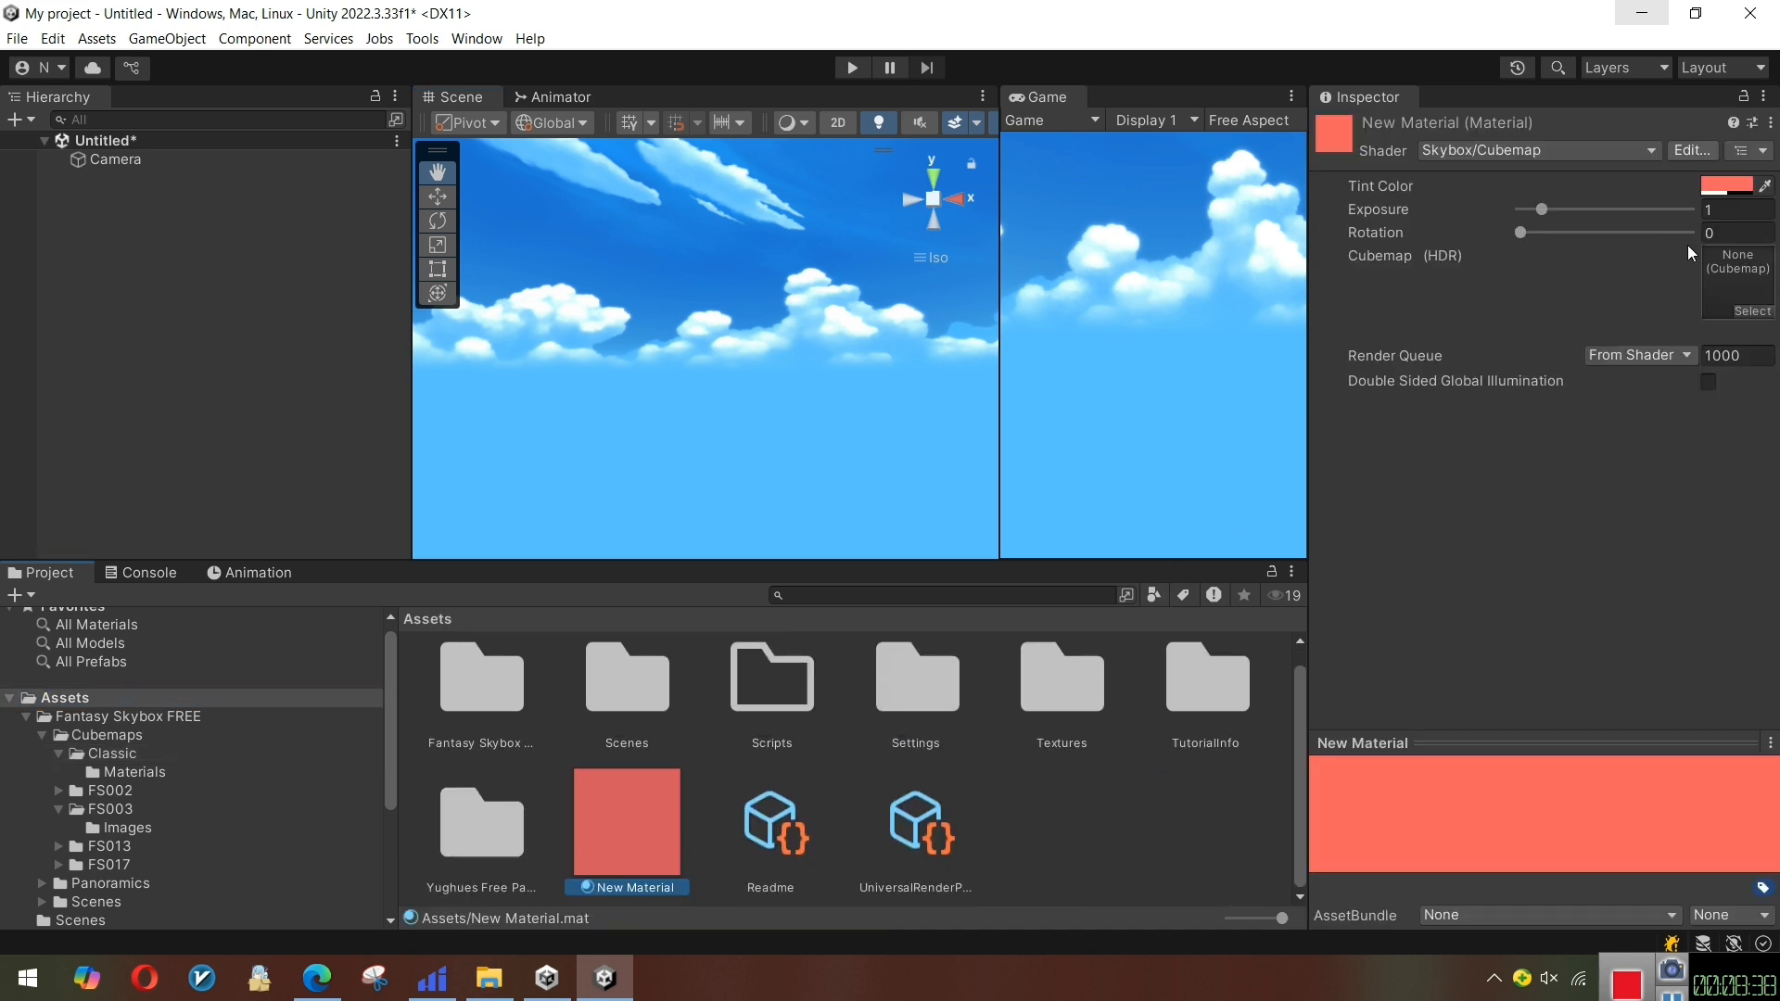
{"action": "left_click", "coordinate": [1496, 151]}
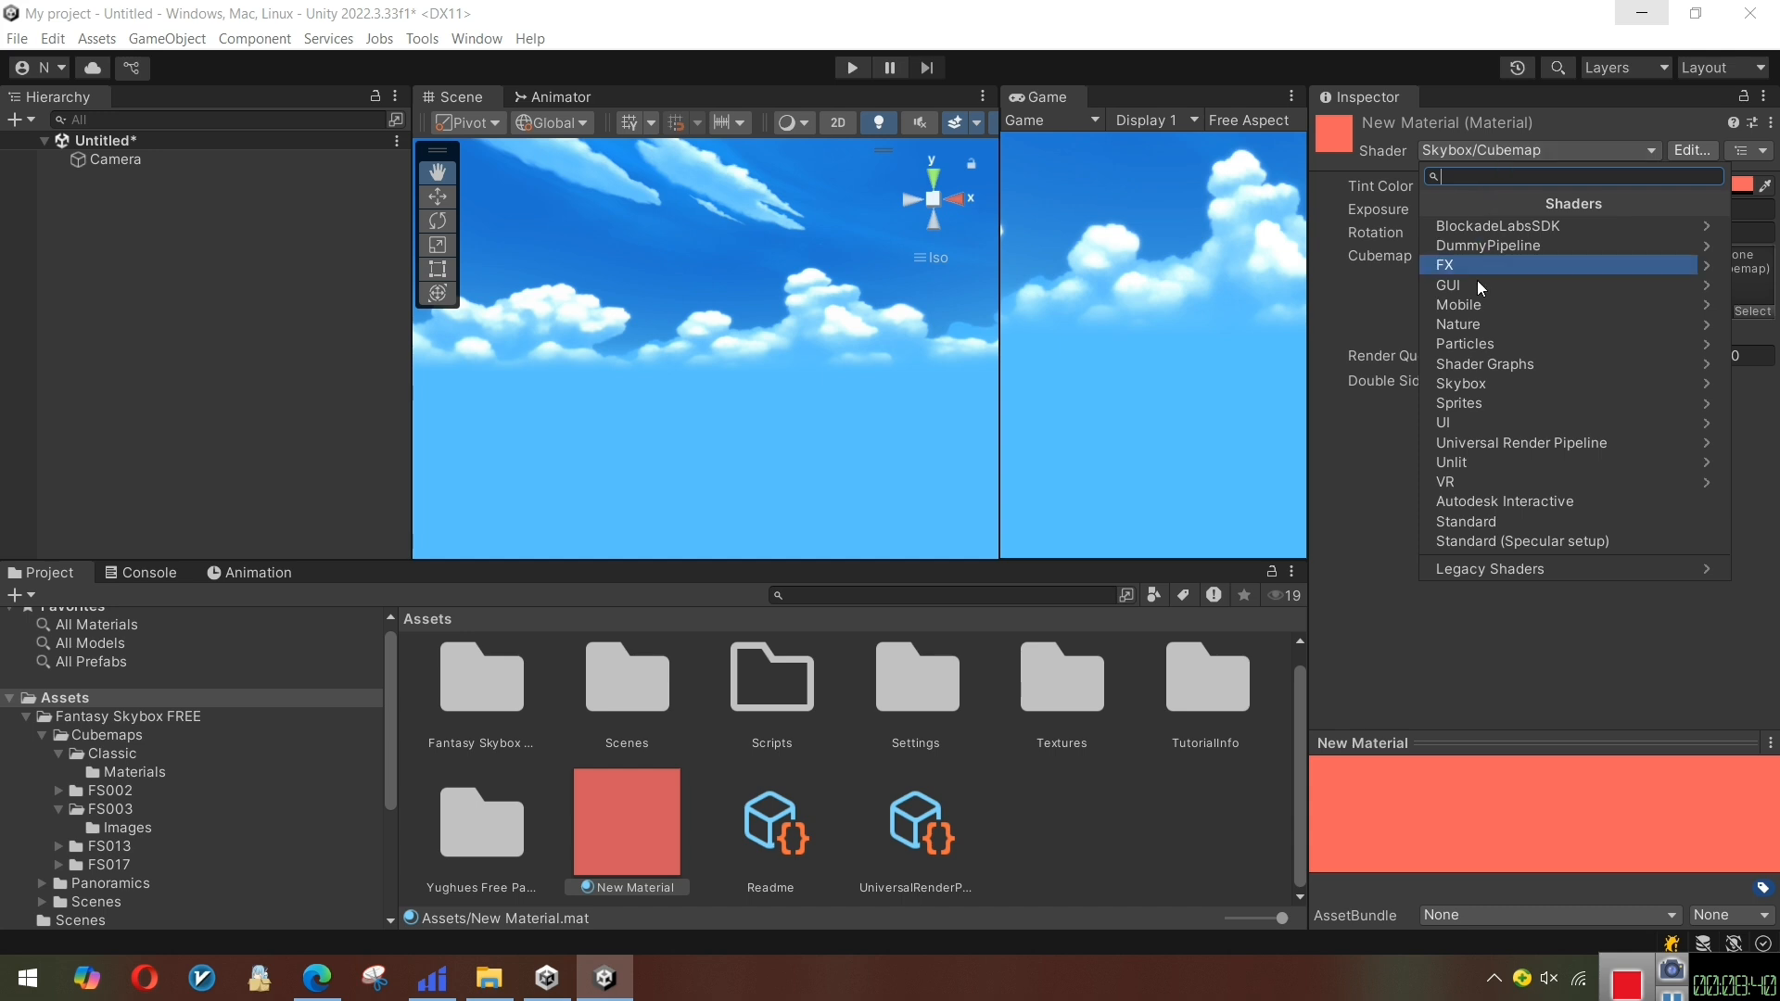
{"action": "left_click", "coordinate": [1487, 385]}
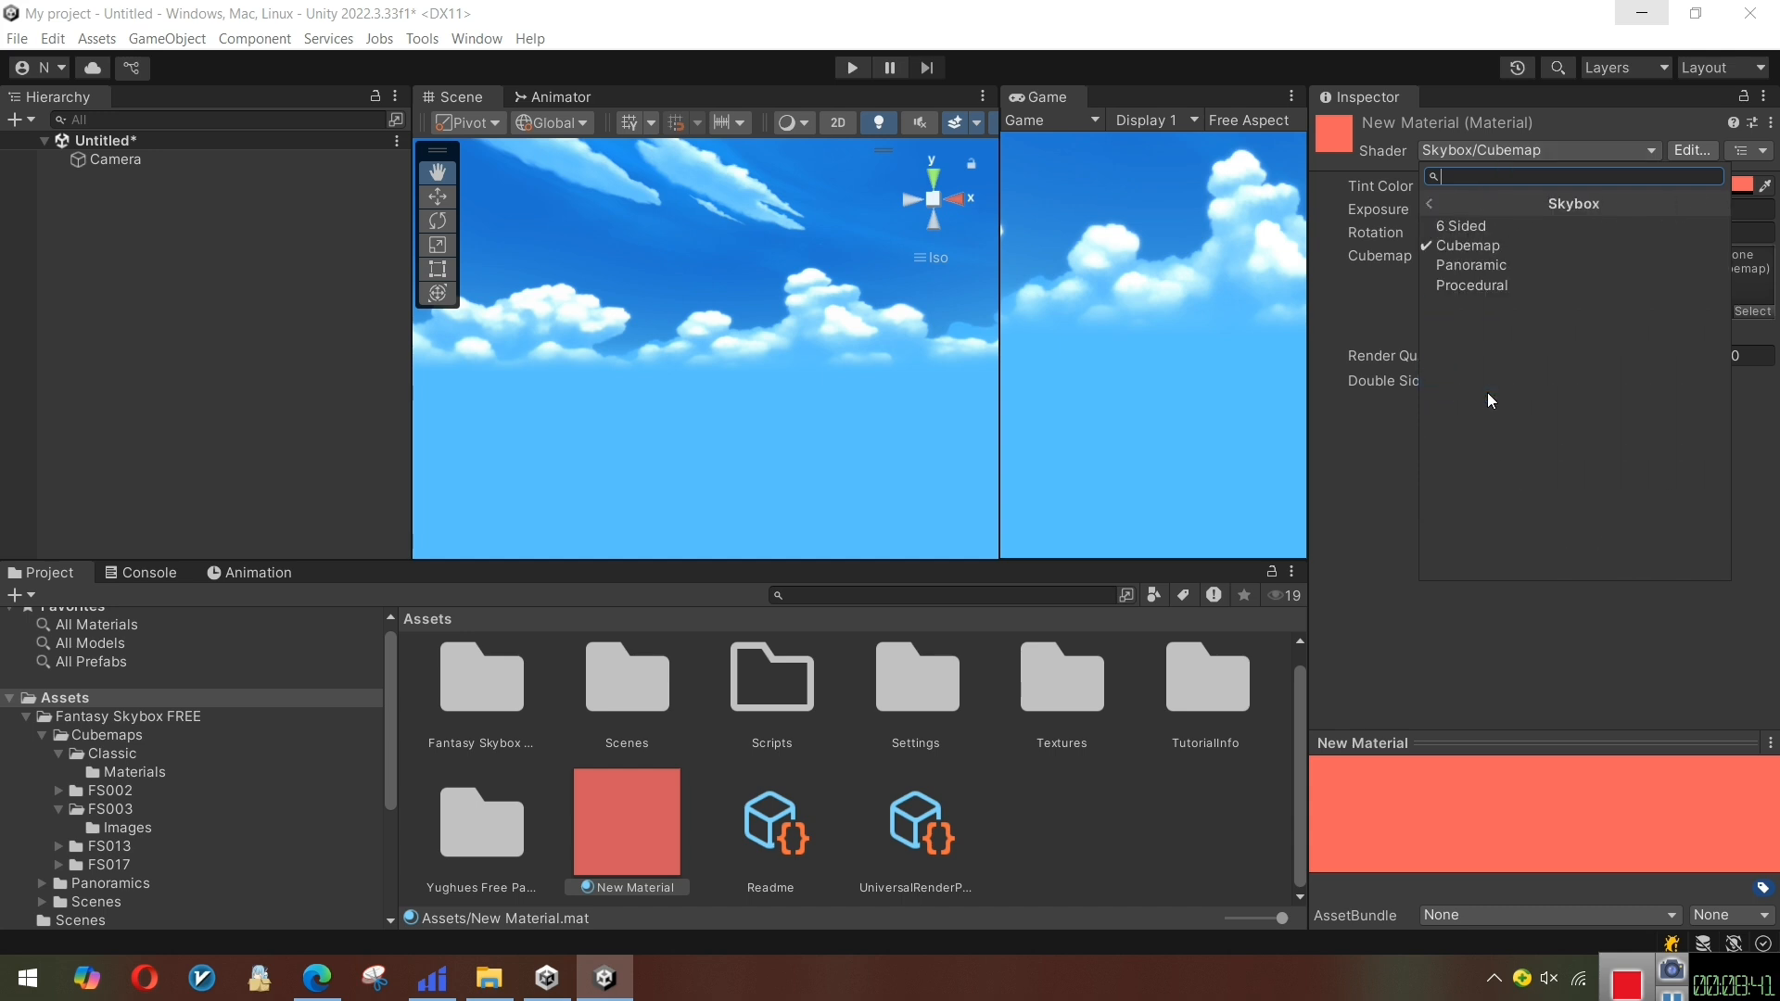
{"action": "left_click", "coordinate": [1494, 268]}
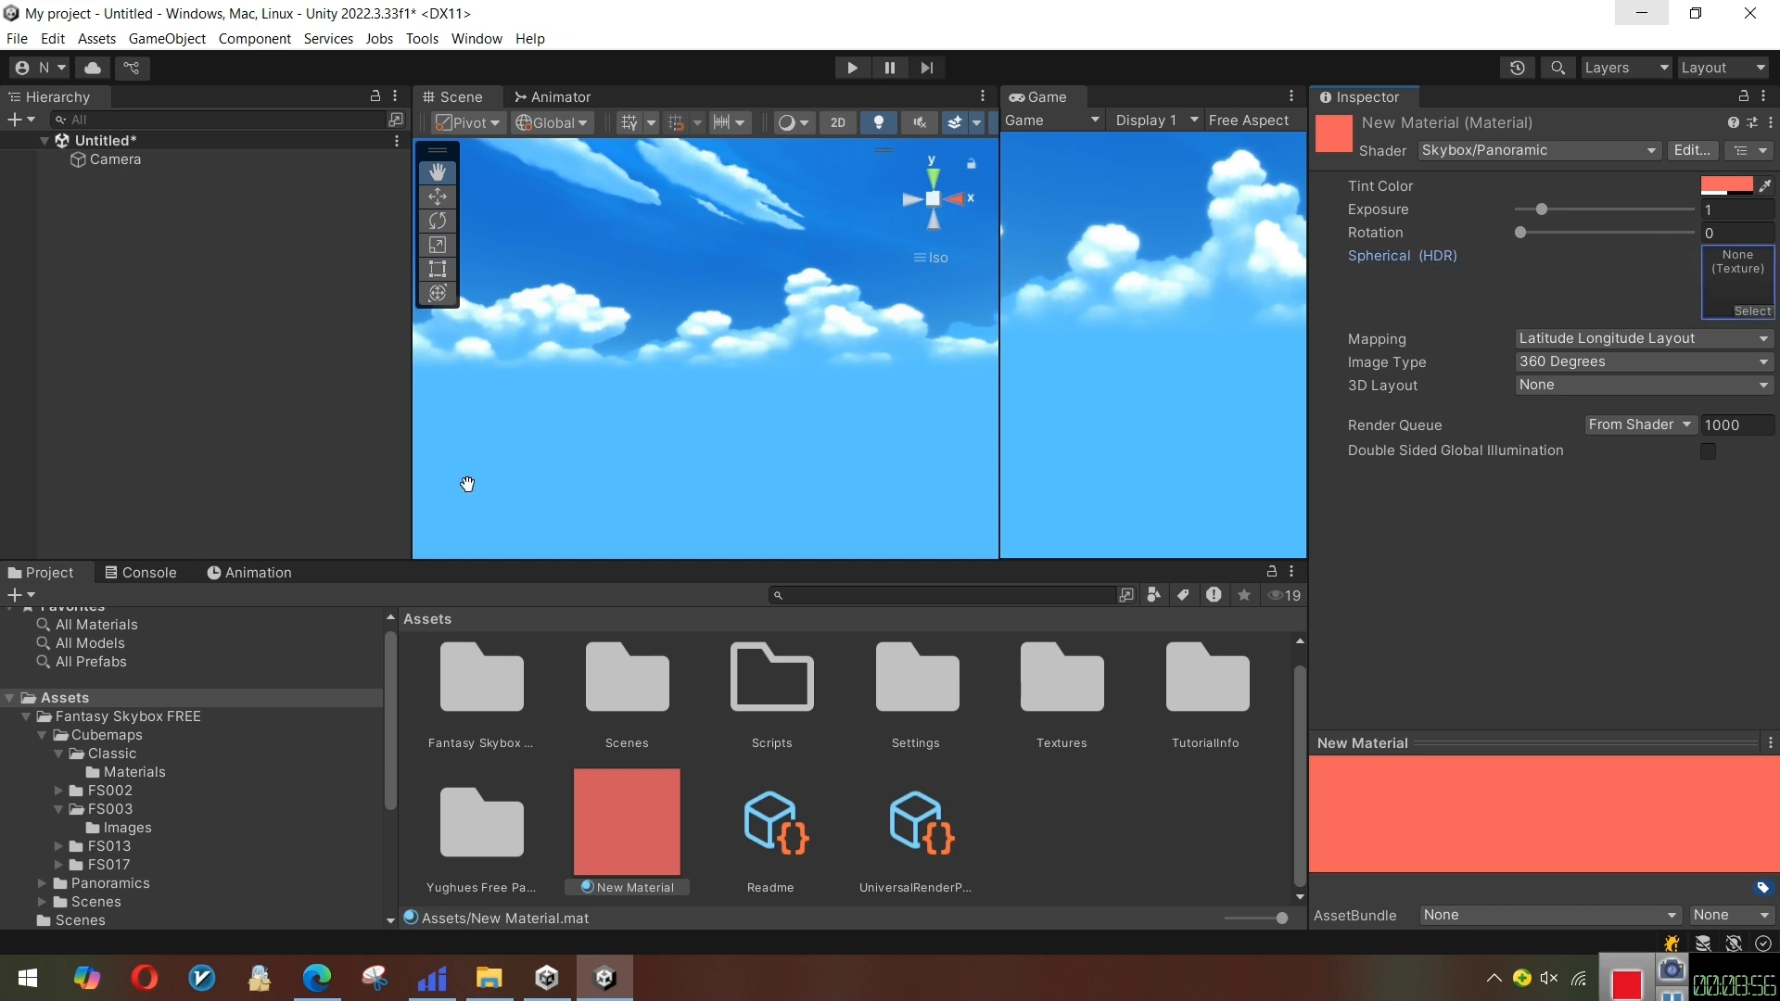
Revisit the cubemap image results in the web browser, return to Unity and preview the FS002_Day_Sunless material in Panoramics/FS002
{"action": "left_click", "coordinate": [317, 978]}
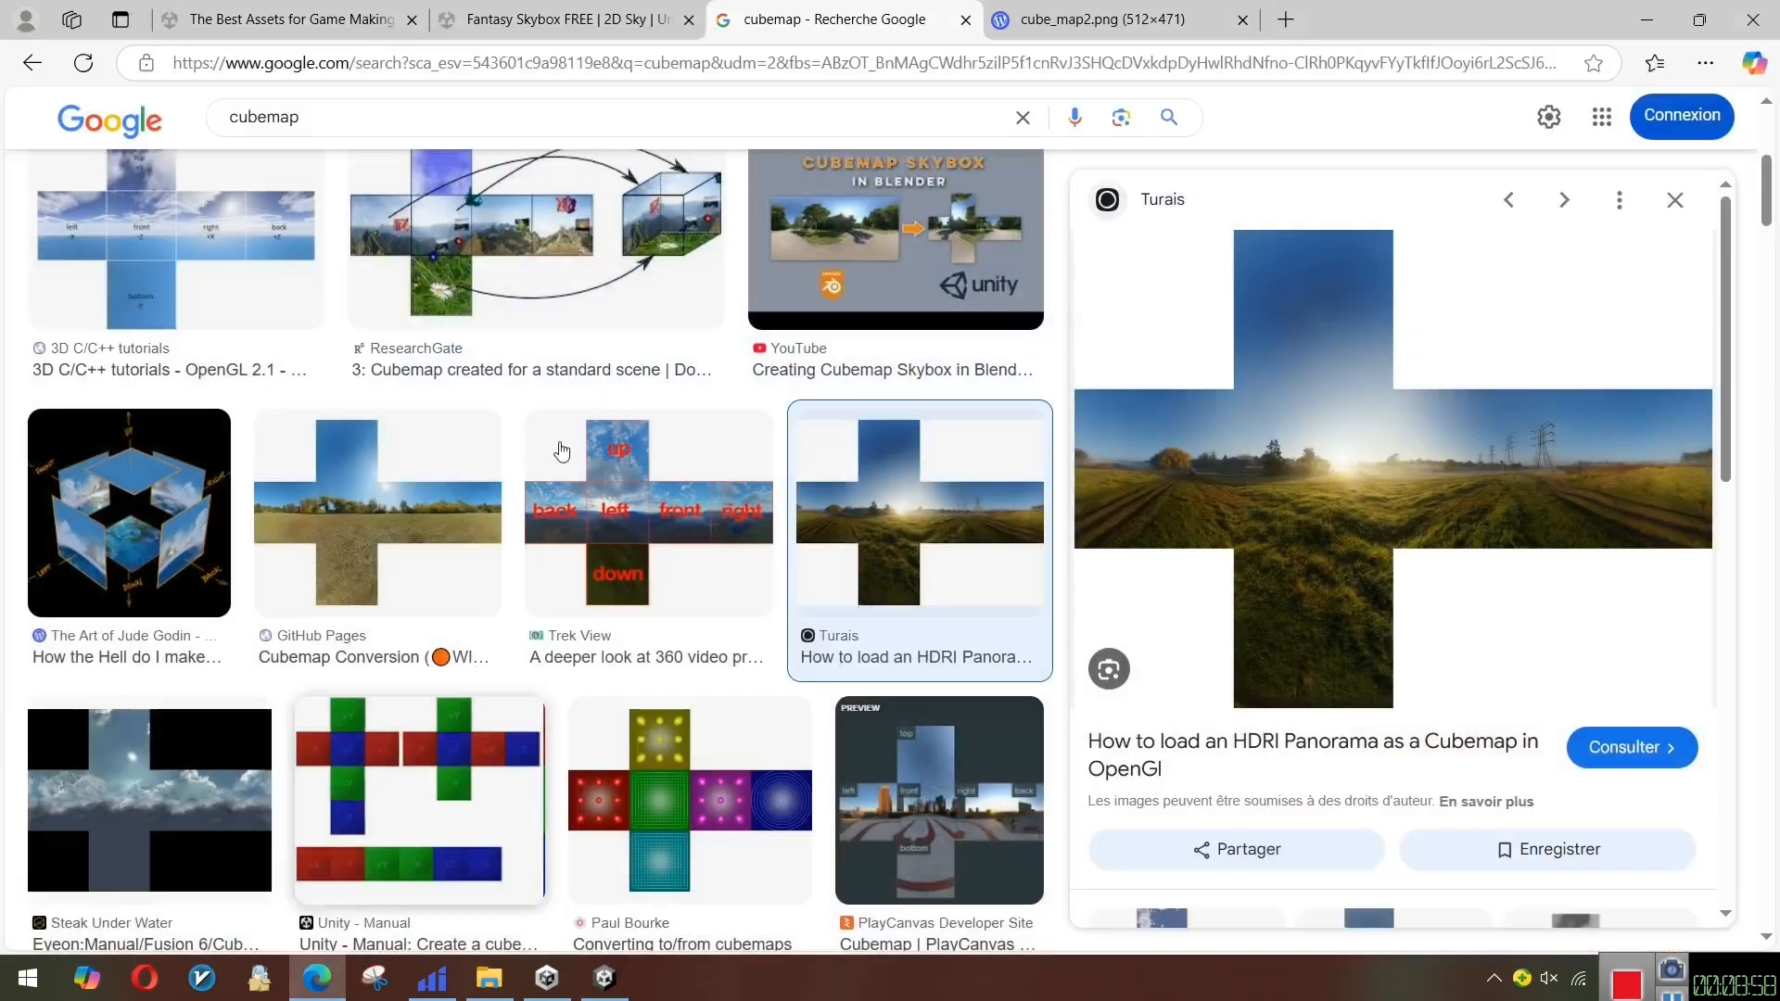
{"action": "left_click", "coordinate": [1663, 28]}
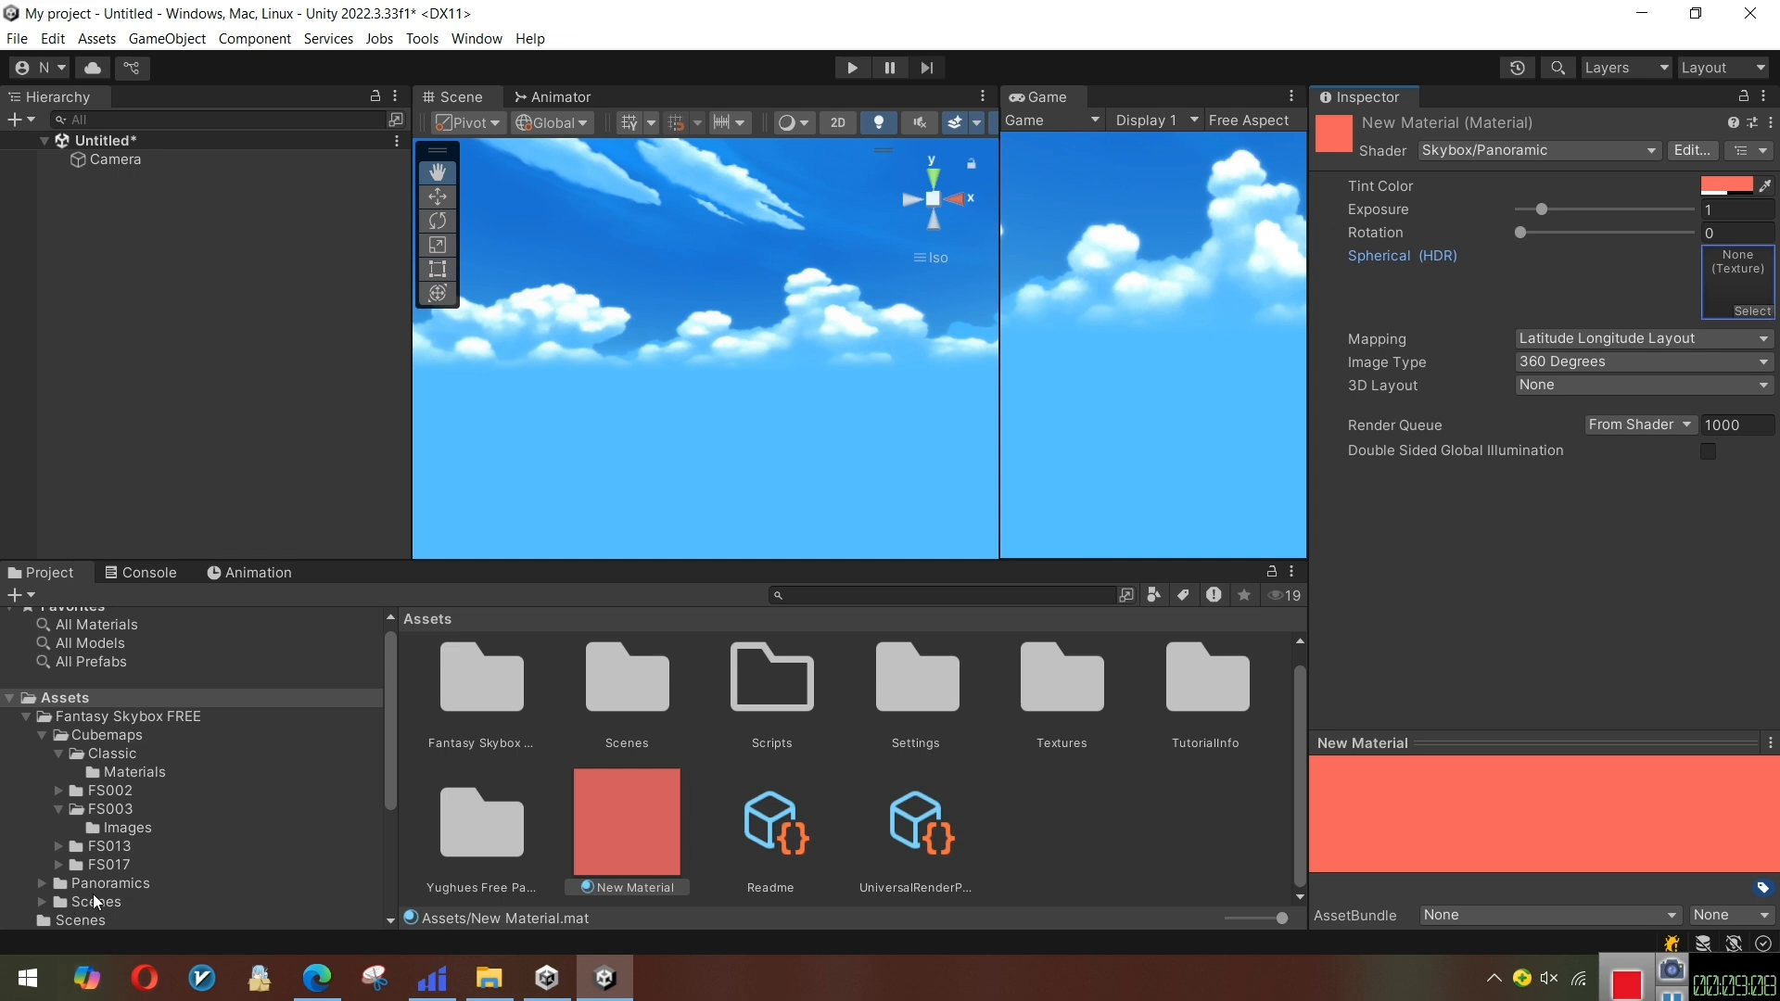
{"action": "scroll", "coordinate": [97, 899], "scroll_direction": "down", "scroll_amount": 2}
{"action": "left_click", "coordinate": [67, 815]}
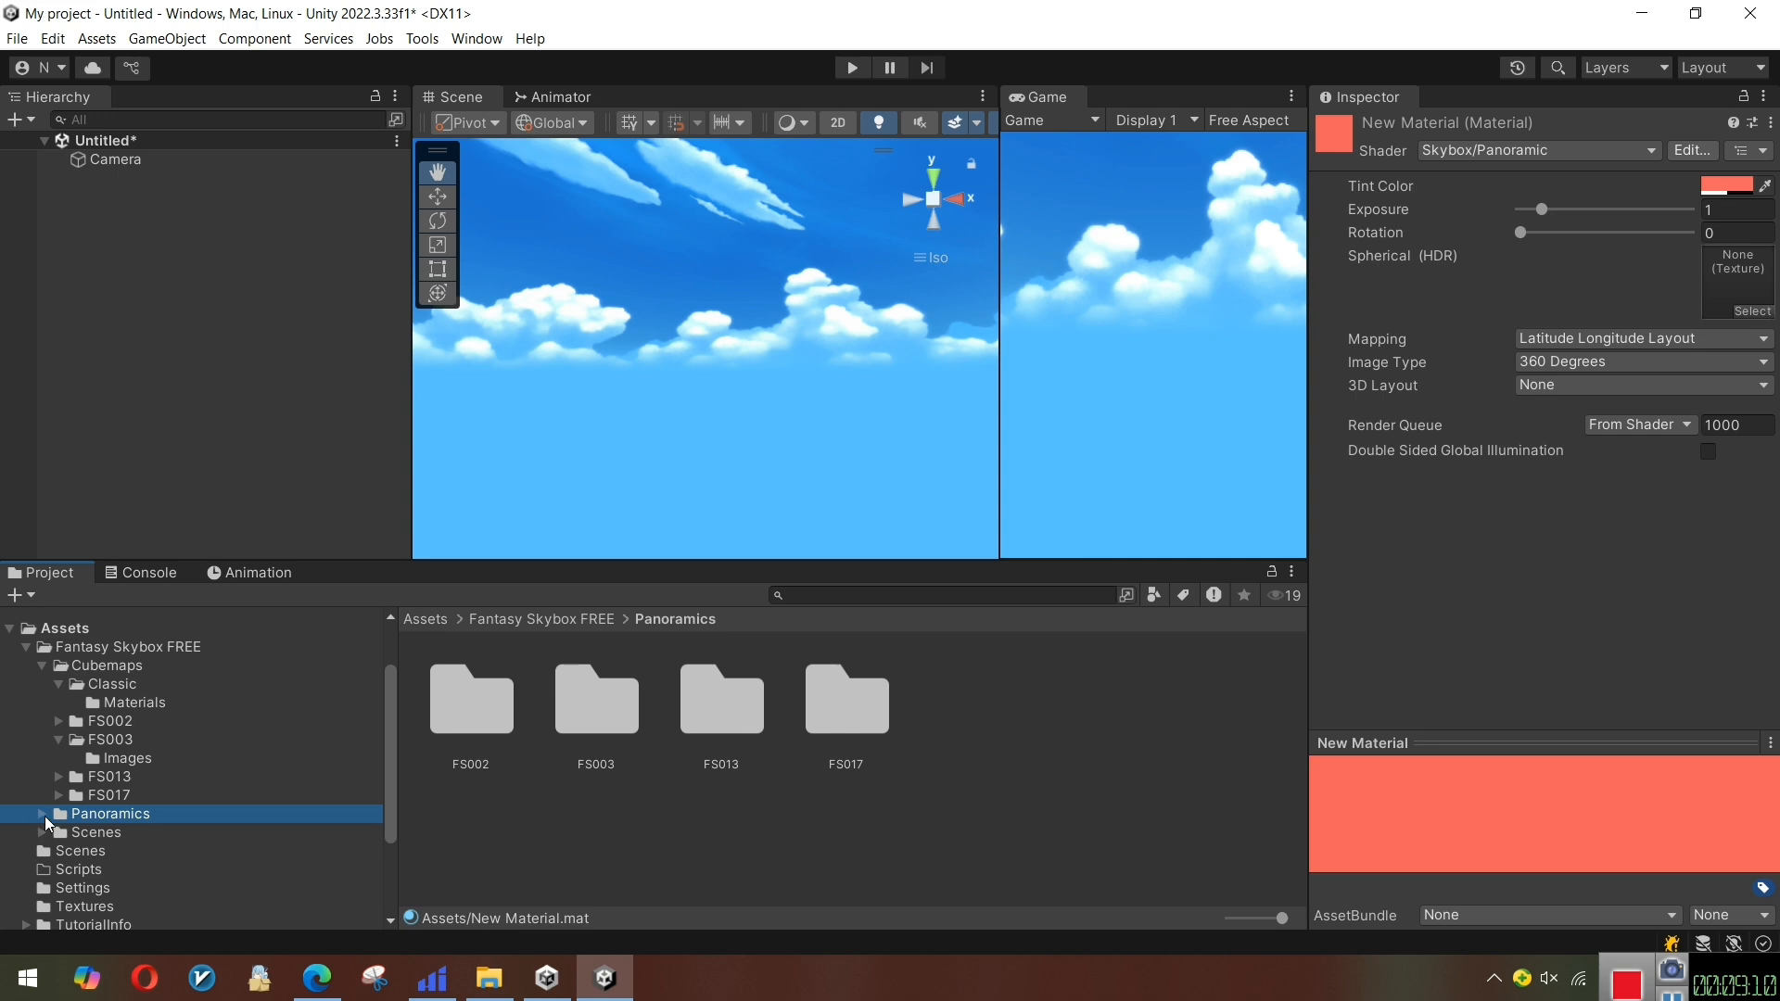
{"action": "left_click", "coordinate": [41, 814]}
{"action": "left_click", "coordinate": [116, 832]}
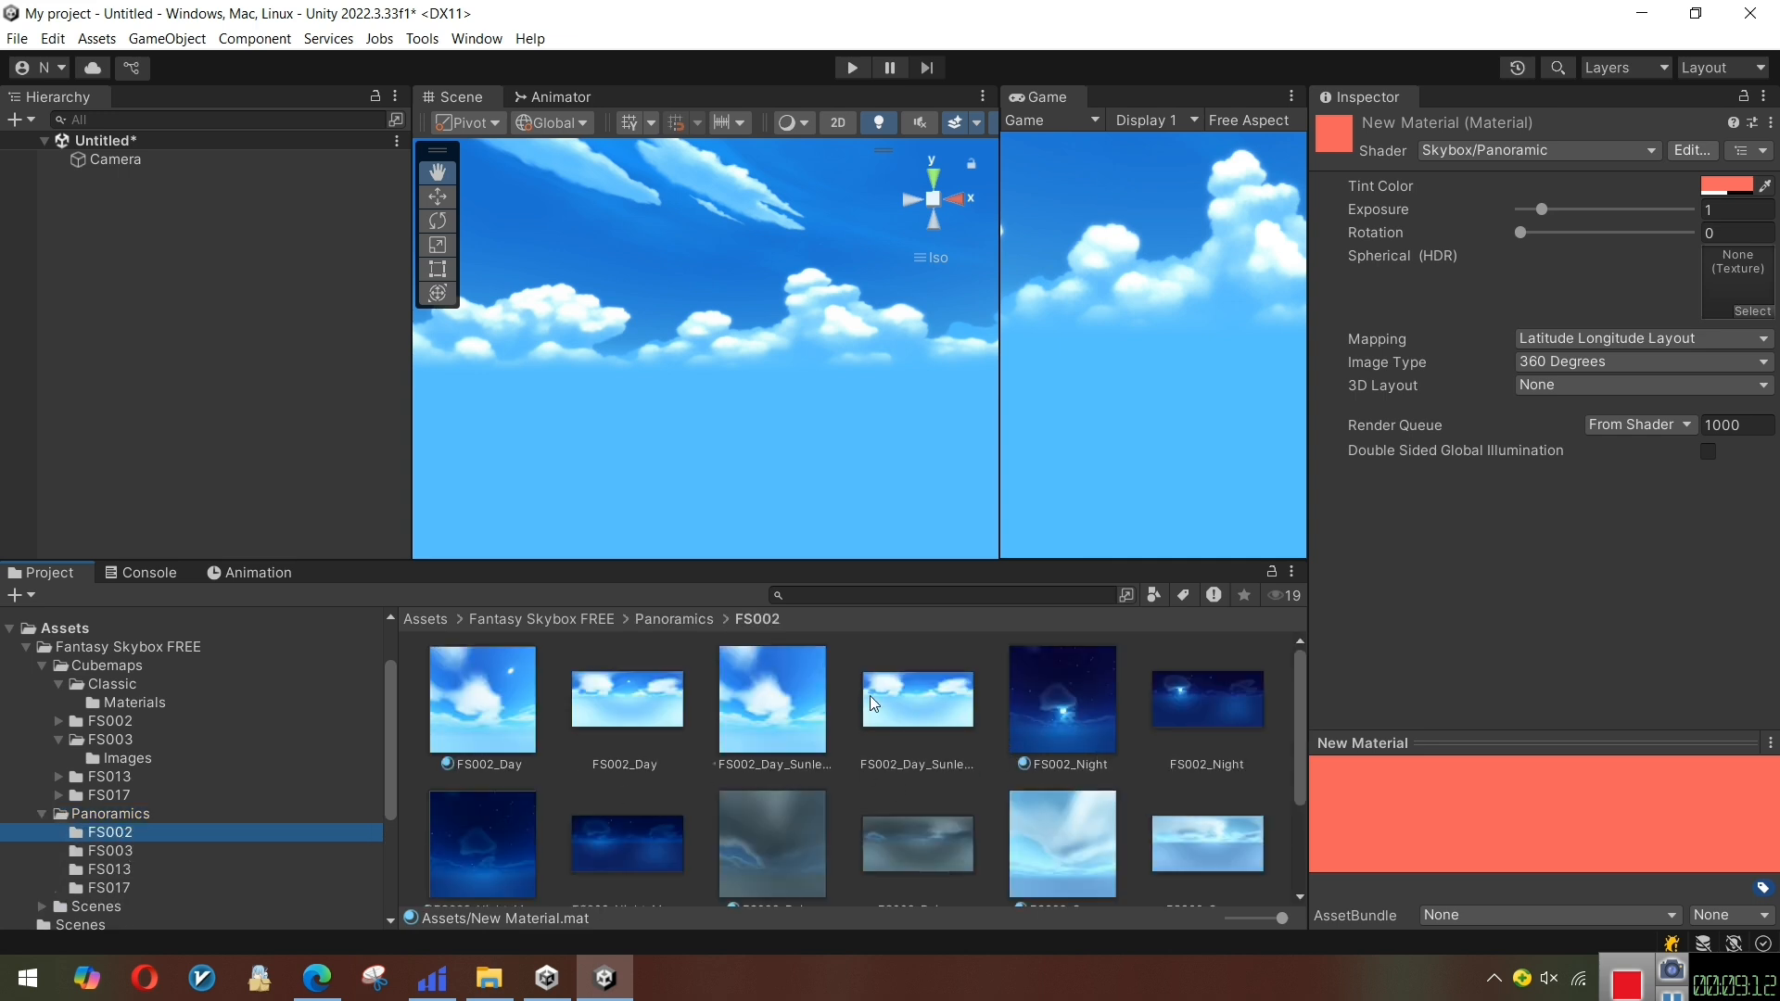
{"action": "left_click", "coordinate": [795, 692]}
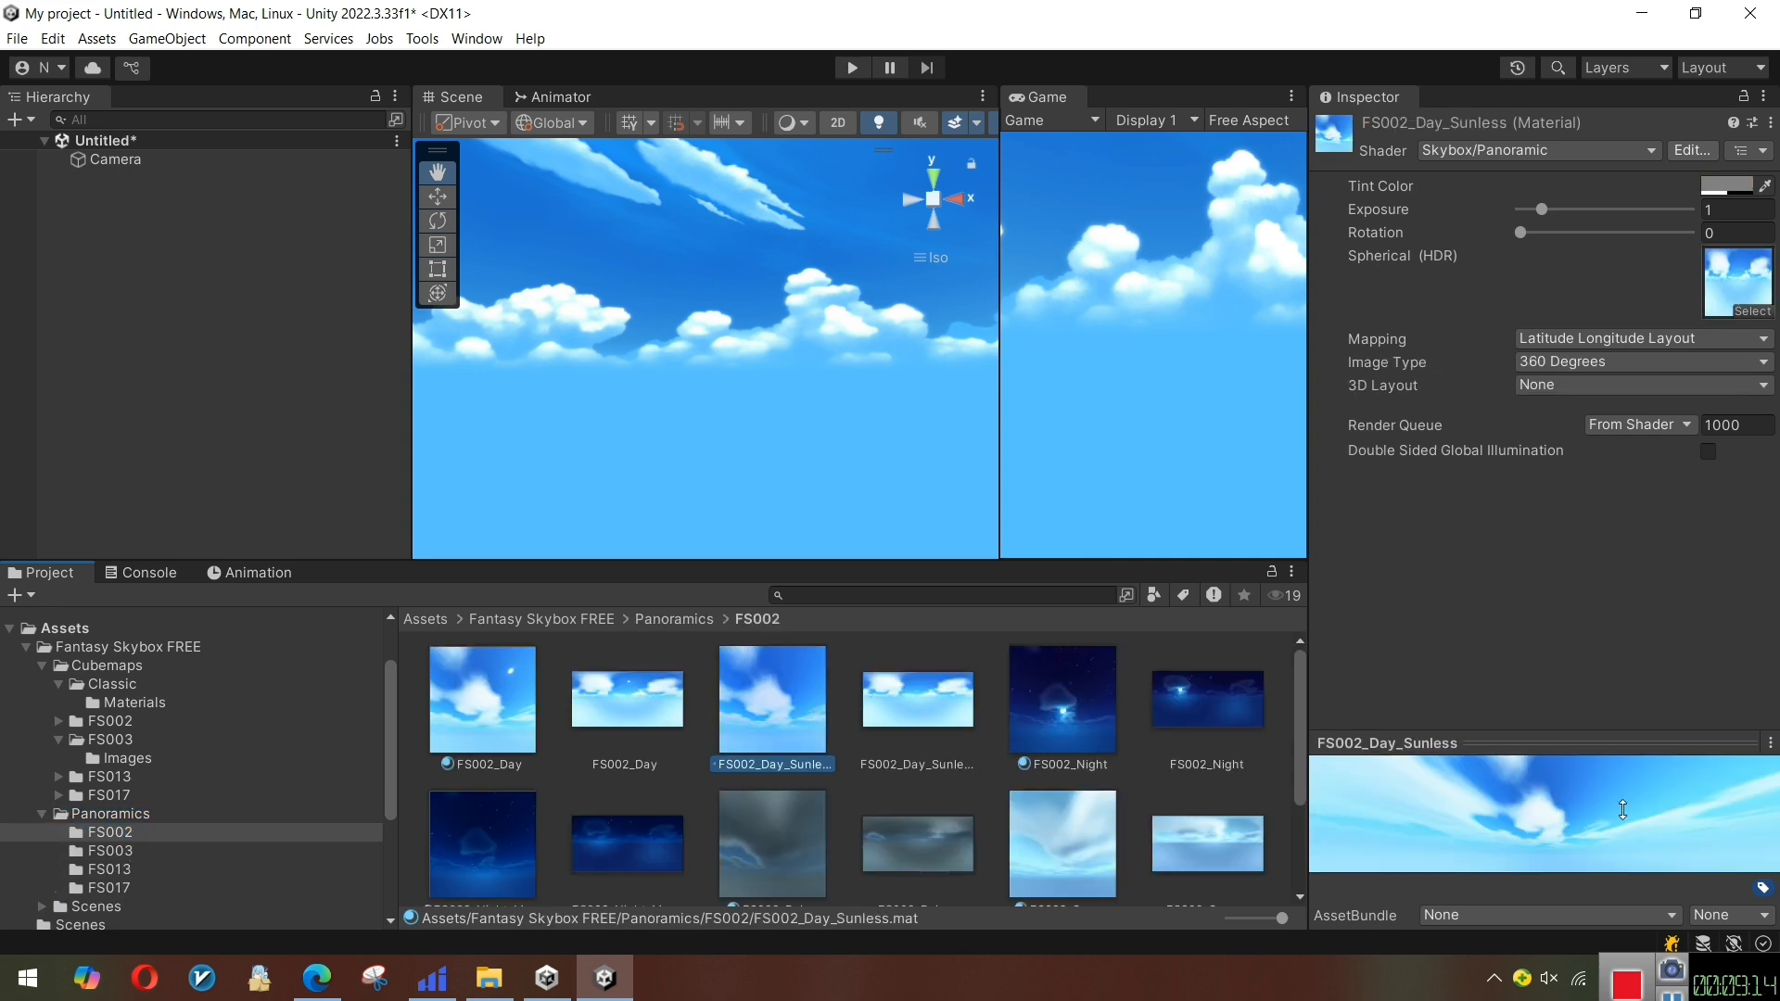
{"action": "left_click", "coordinate": [1632, 753]}
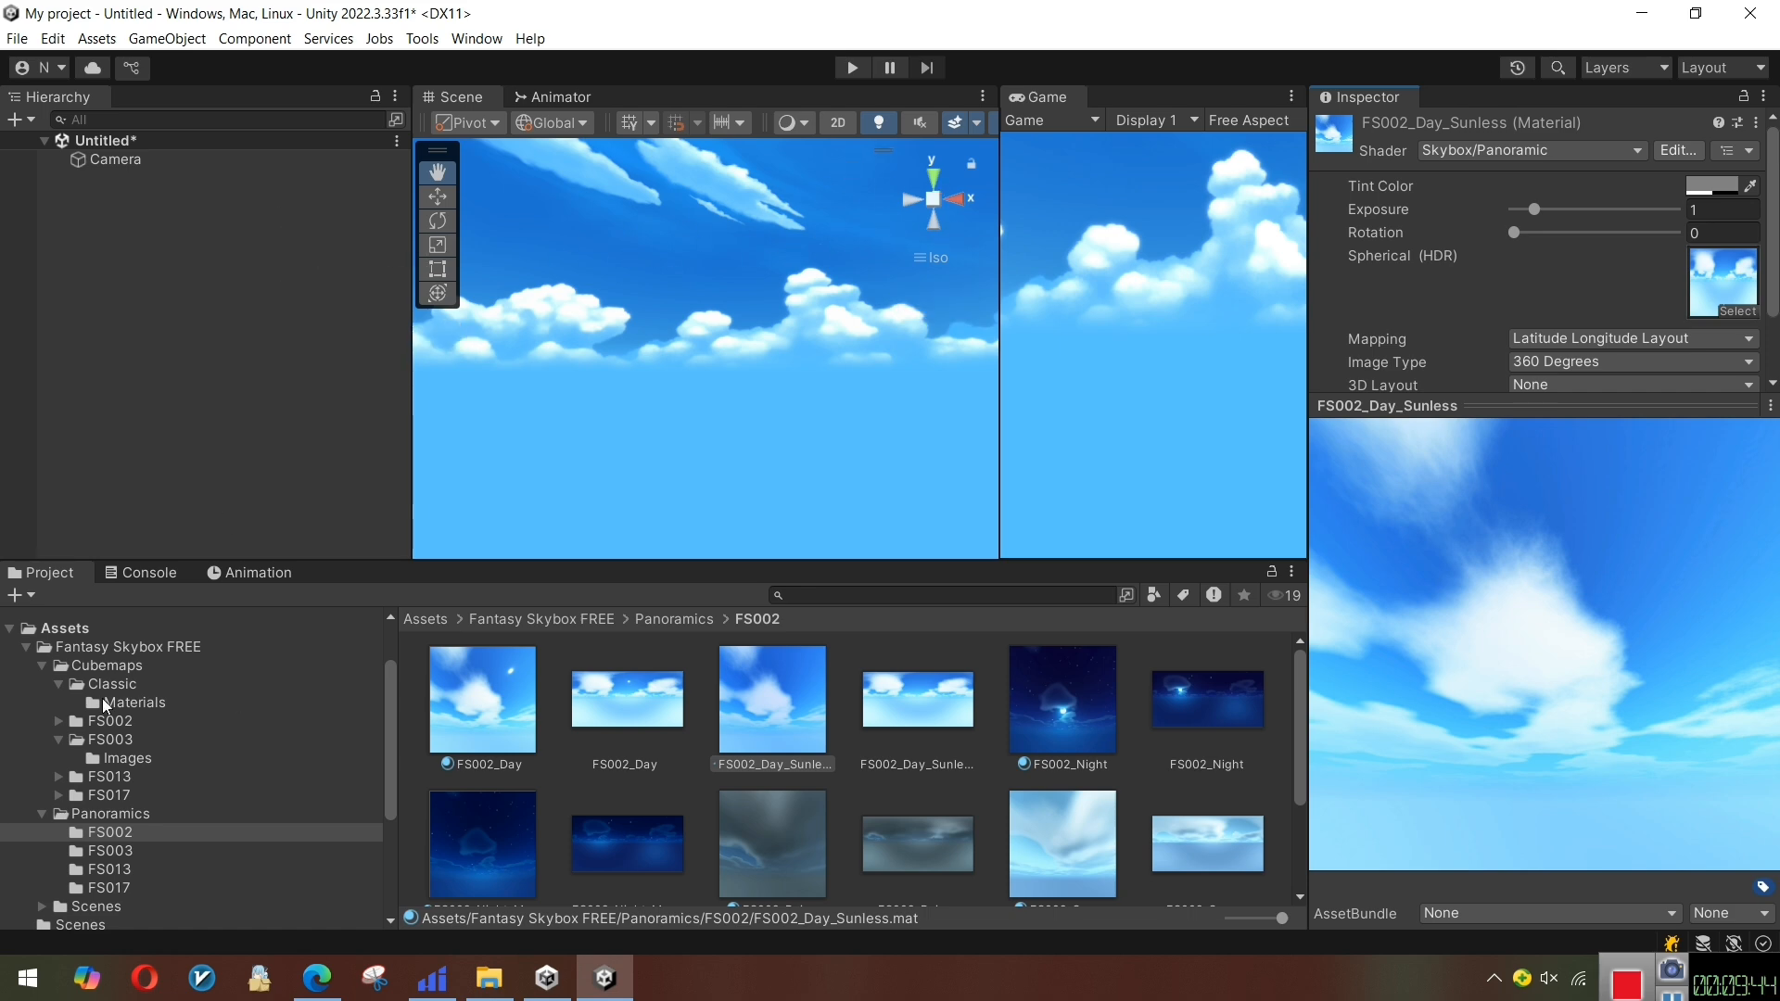
Change the shader of New Material in the Assets folder to Skybox/Procedural and apply the material as the scene's skybox
{"action": "left_click", "coordinate": [78, 632]}
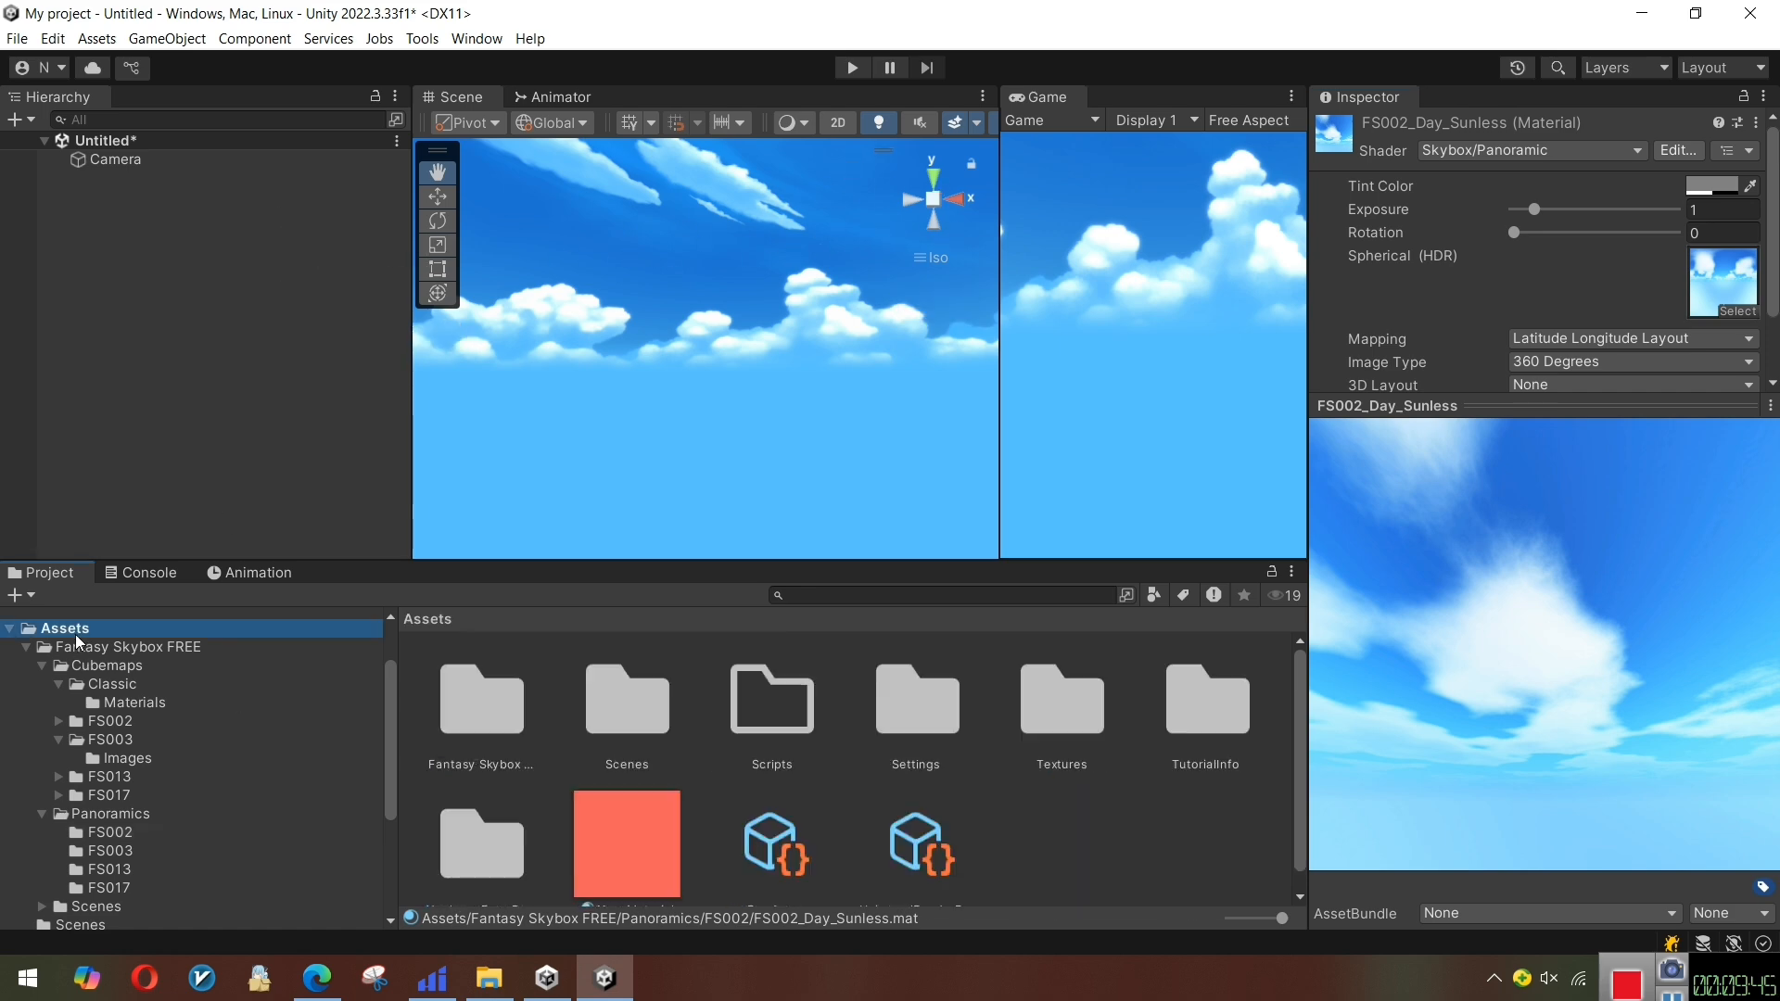
{"action": "left_click", "coordinate": [635, 844]}
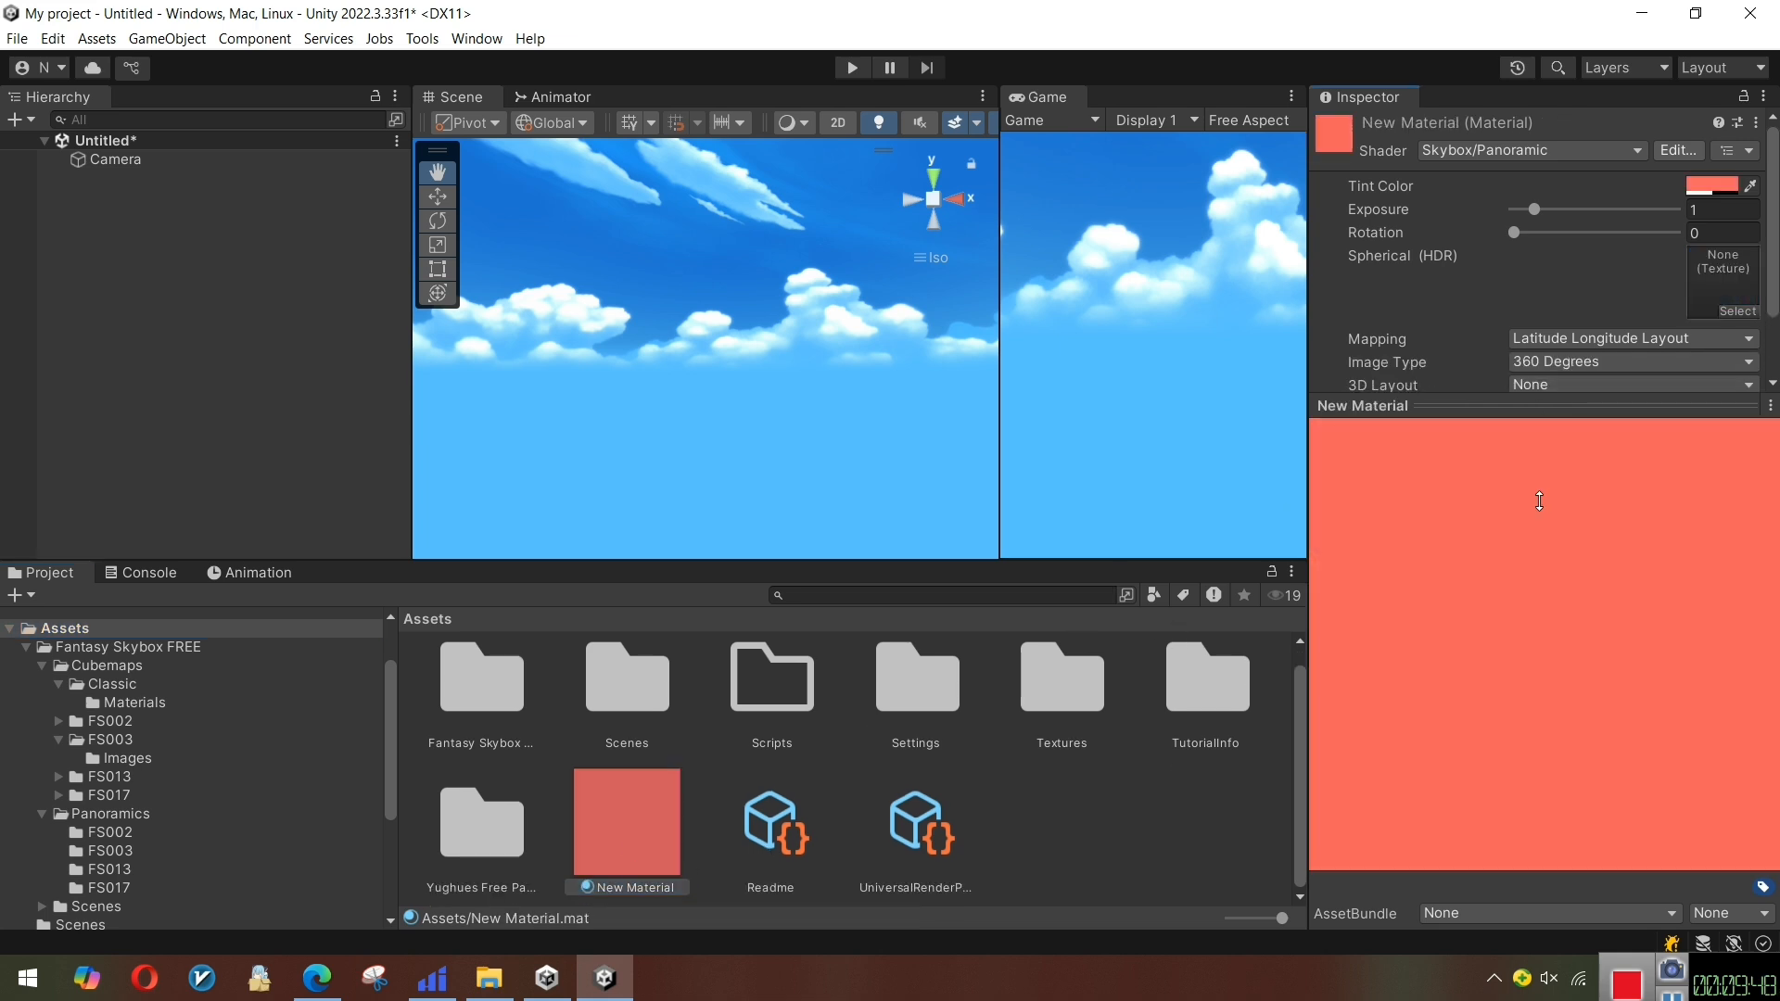
{"action": "left_click", "coordinate": [1460, 152]}
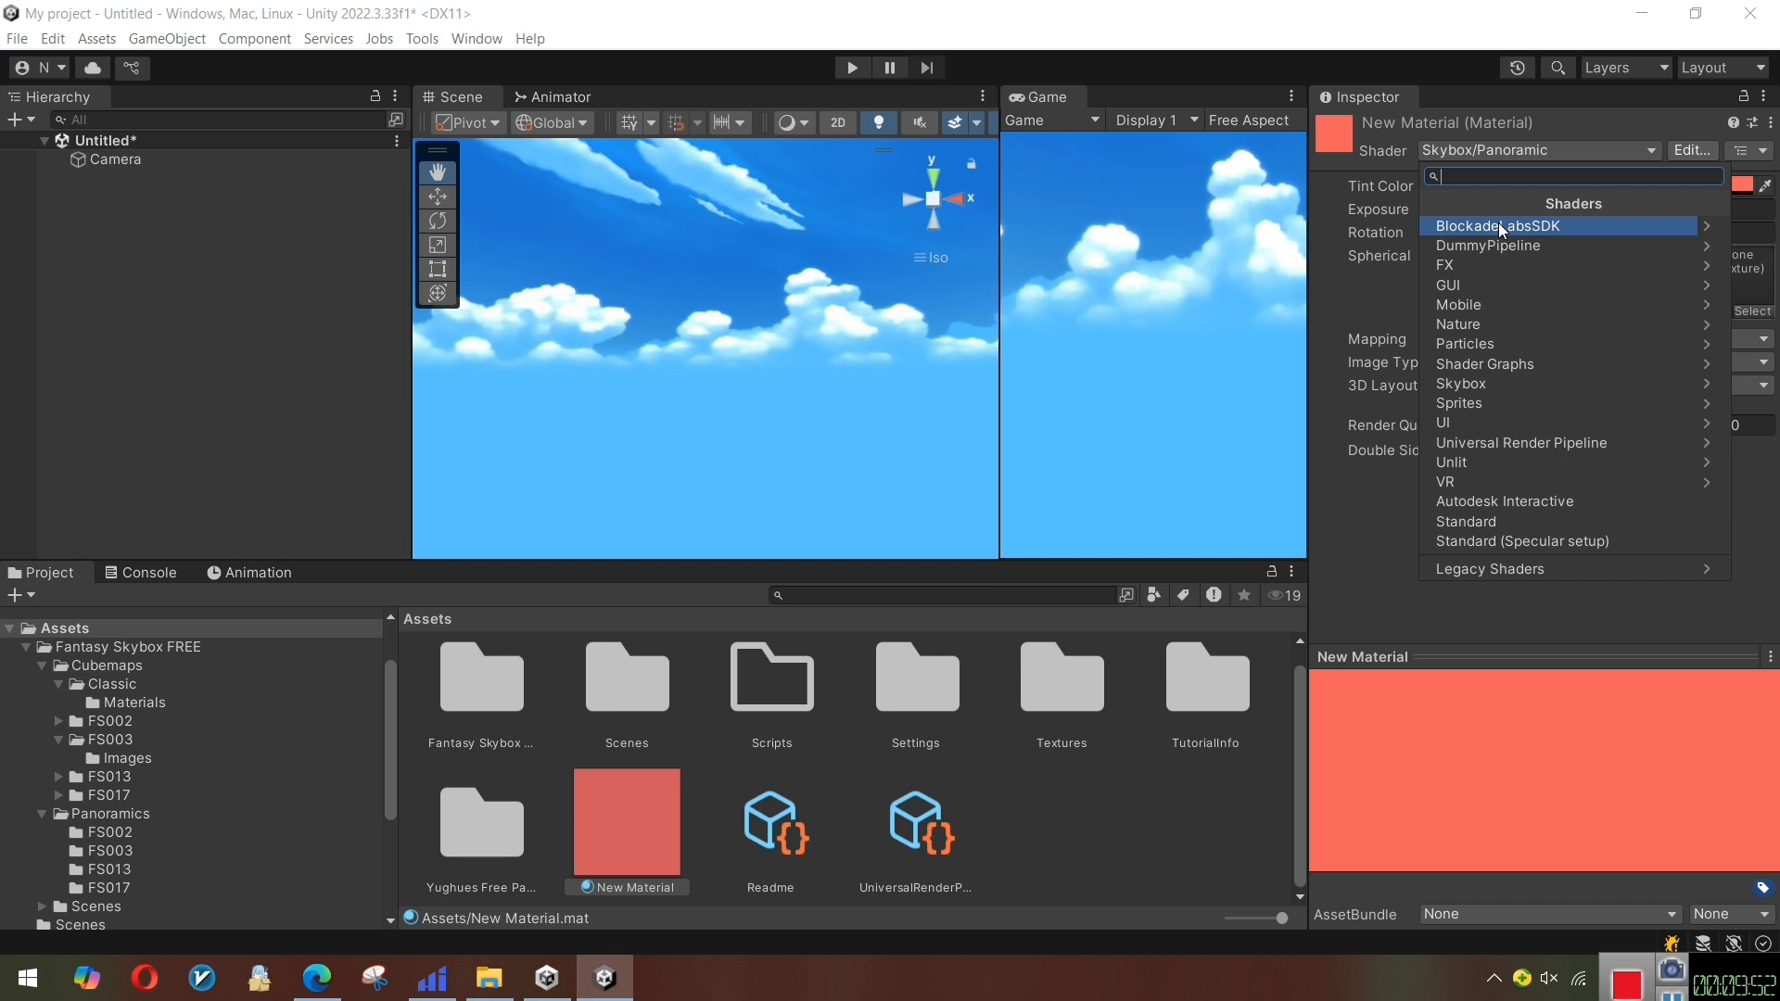
{"action": "left_click", "coordinate": [1517, 384]}
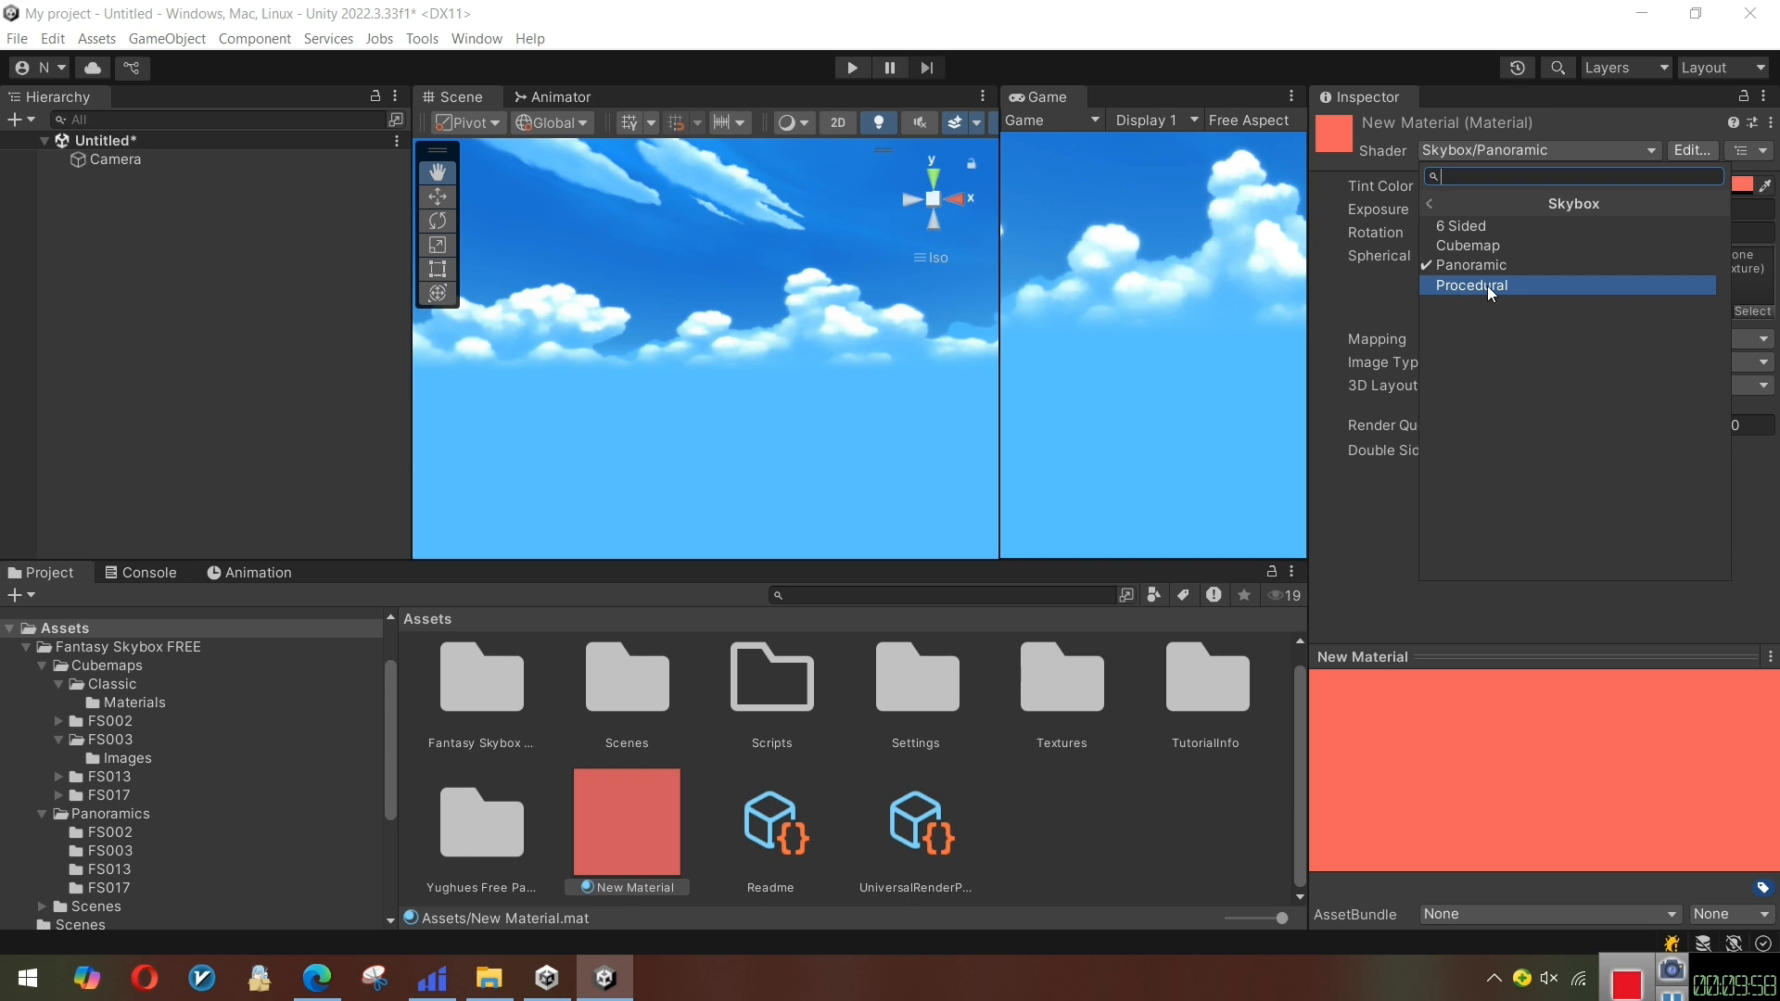
{"action": "left_click", "coordinate": [1491, 289]}
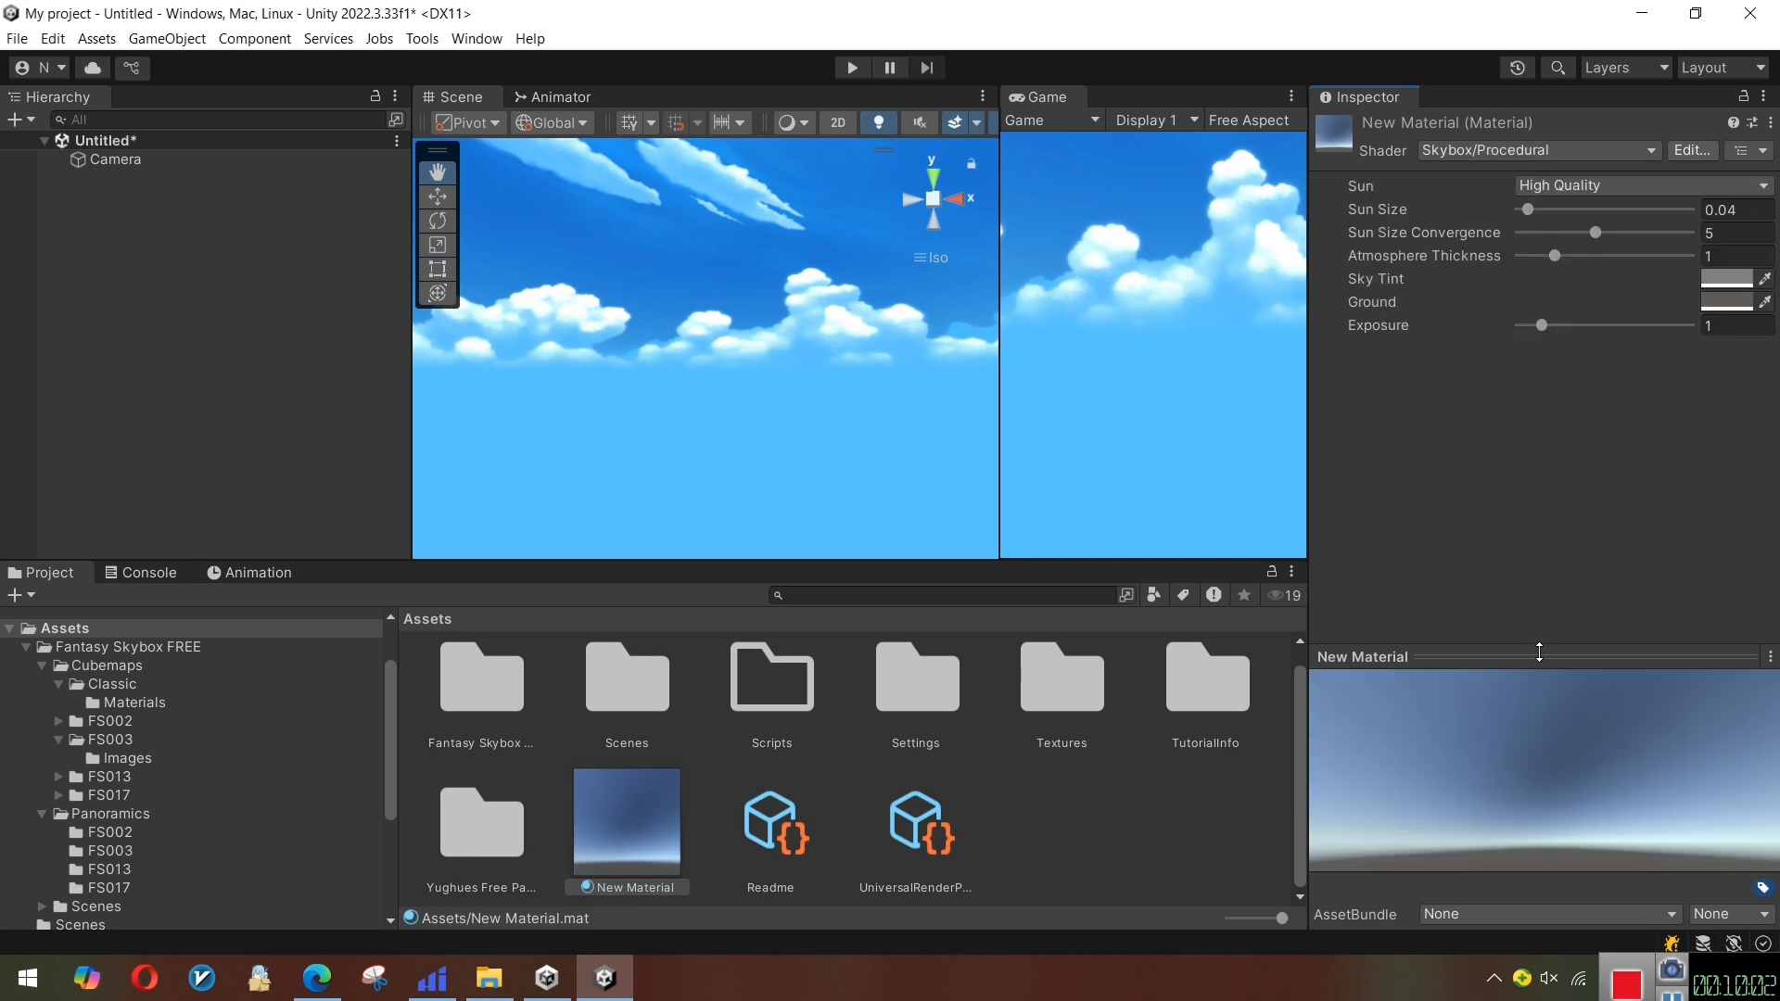
{"action": "left_click_drag", "start_coordinate": [1539, 656], "coordinate": [1457, 509]}
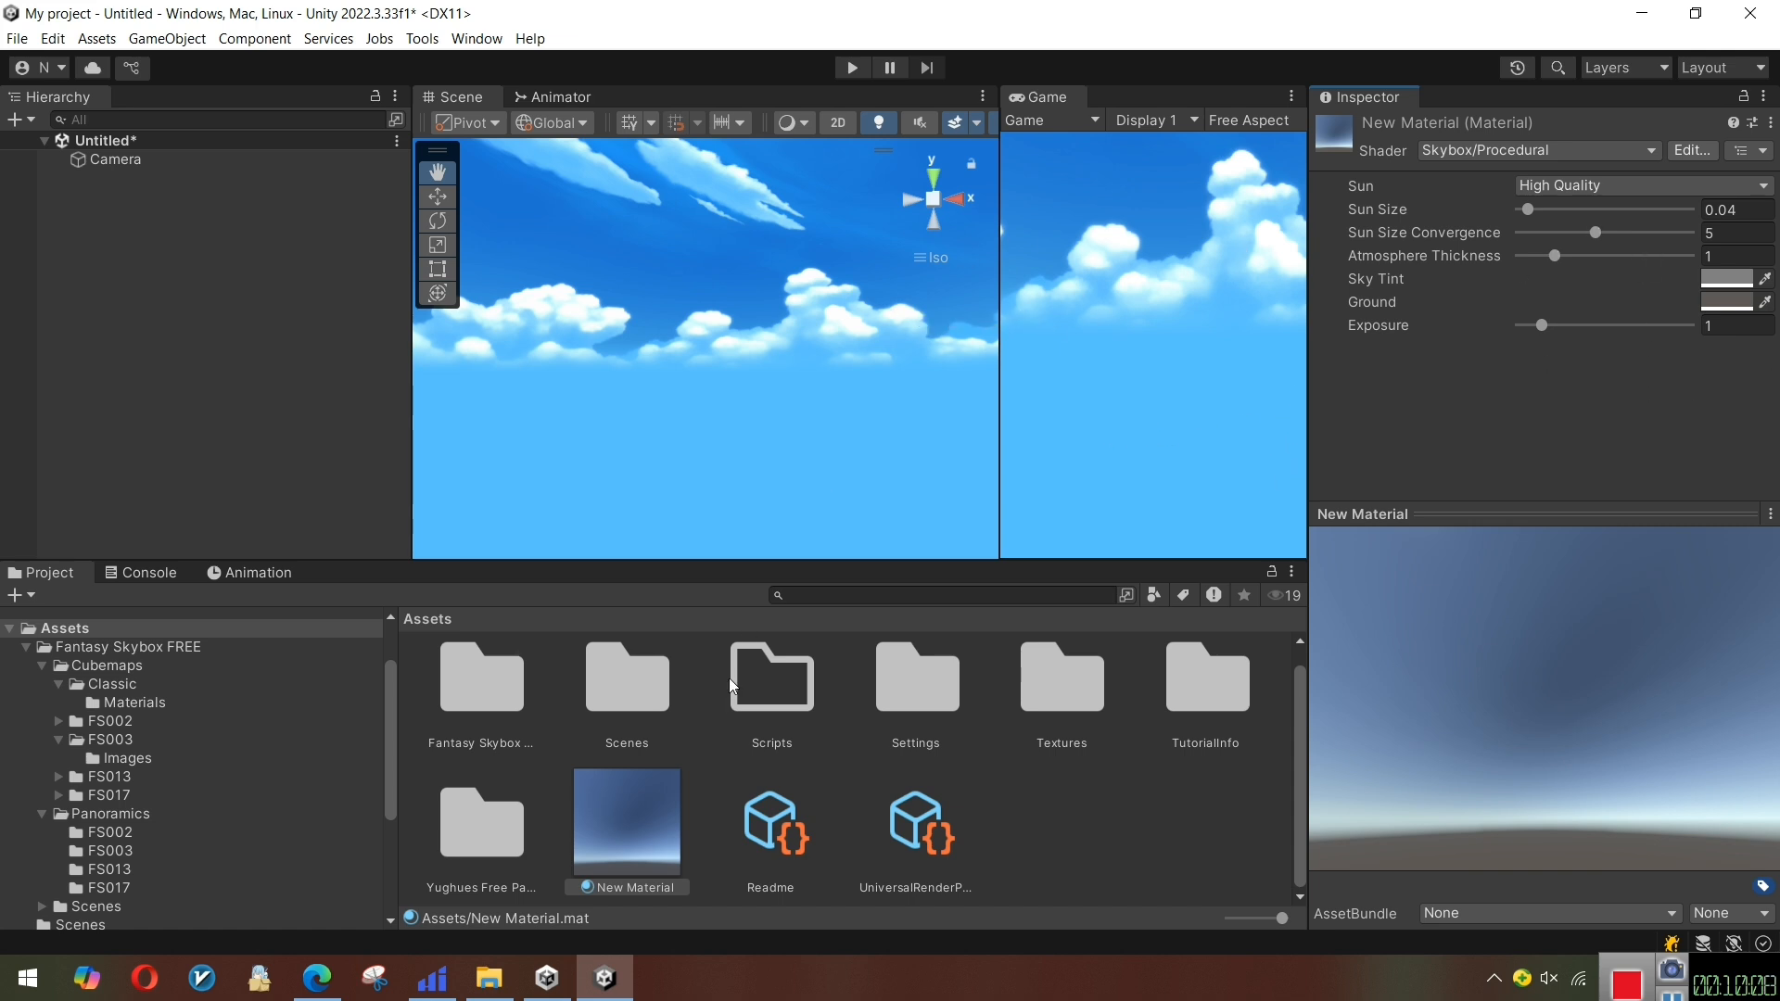
{"action": "left_click_drag", "start_coordinate": [612, 821], "coordinate": [675, 399]}
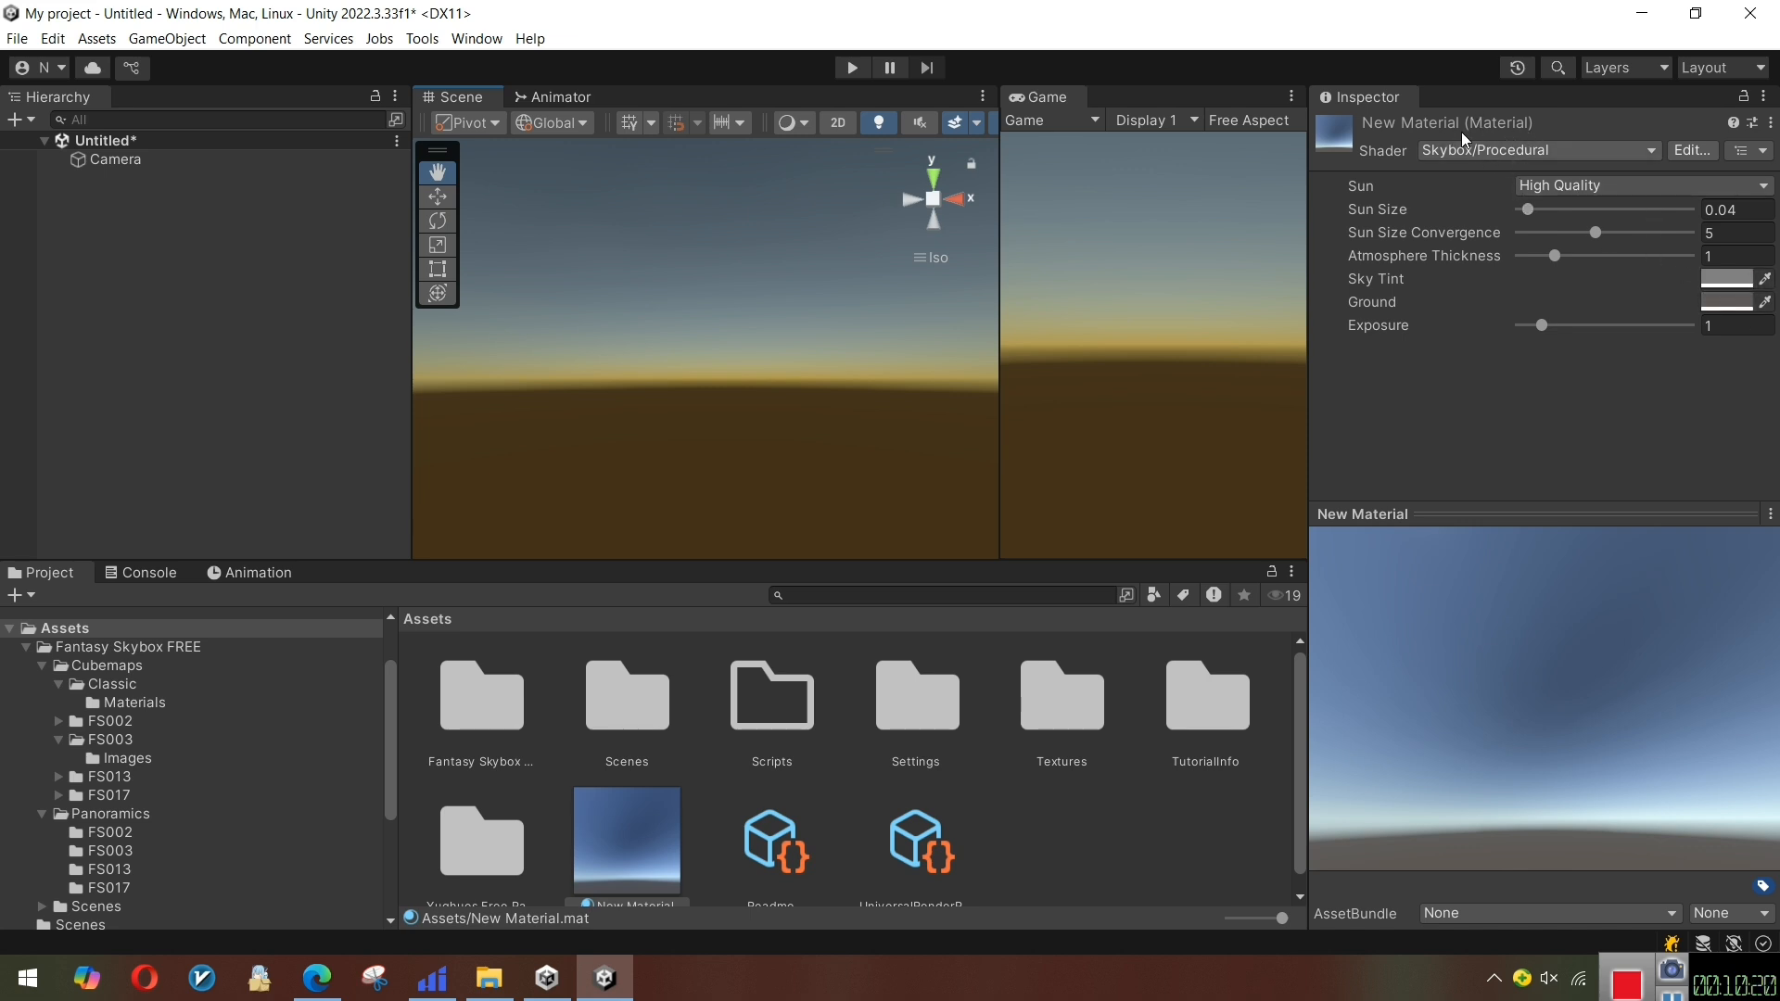
Keep the Sun at High Quality and set Sun Size to 0.144, Sun Size Convergence to 5.09 and Atmosphere Thickness to 1.29
{"action": "left_click", "coordinate": [1587, 193]}
{"action": "left_click", "coordinate": [1587, 193]}
{"action": "left_click", "coordinate": [1587, 193]}
{"action": "left_click", "coordinate": [1468, 200]}
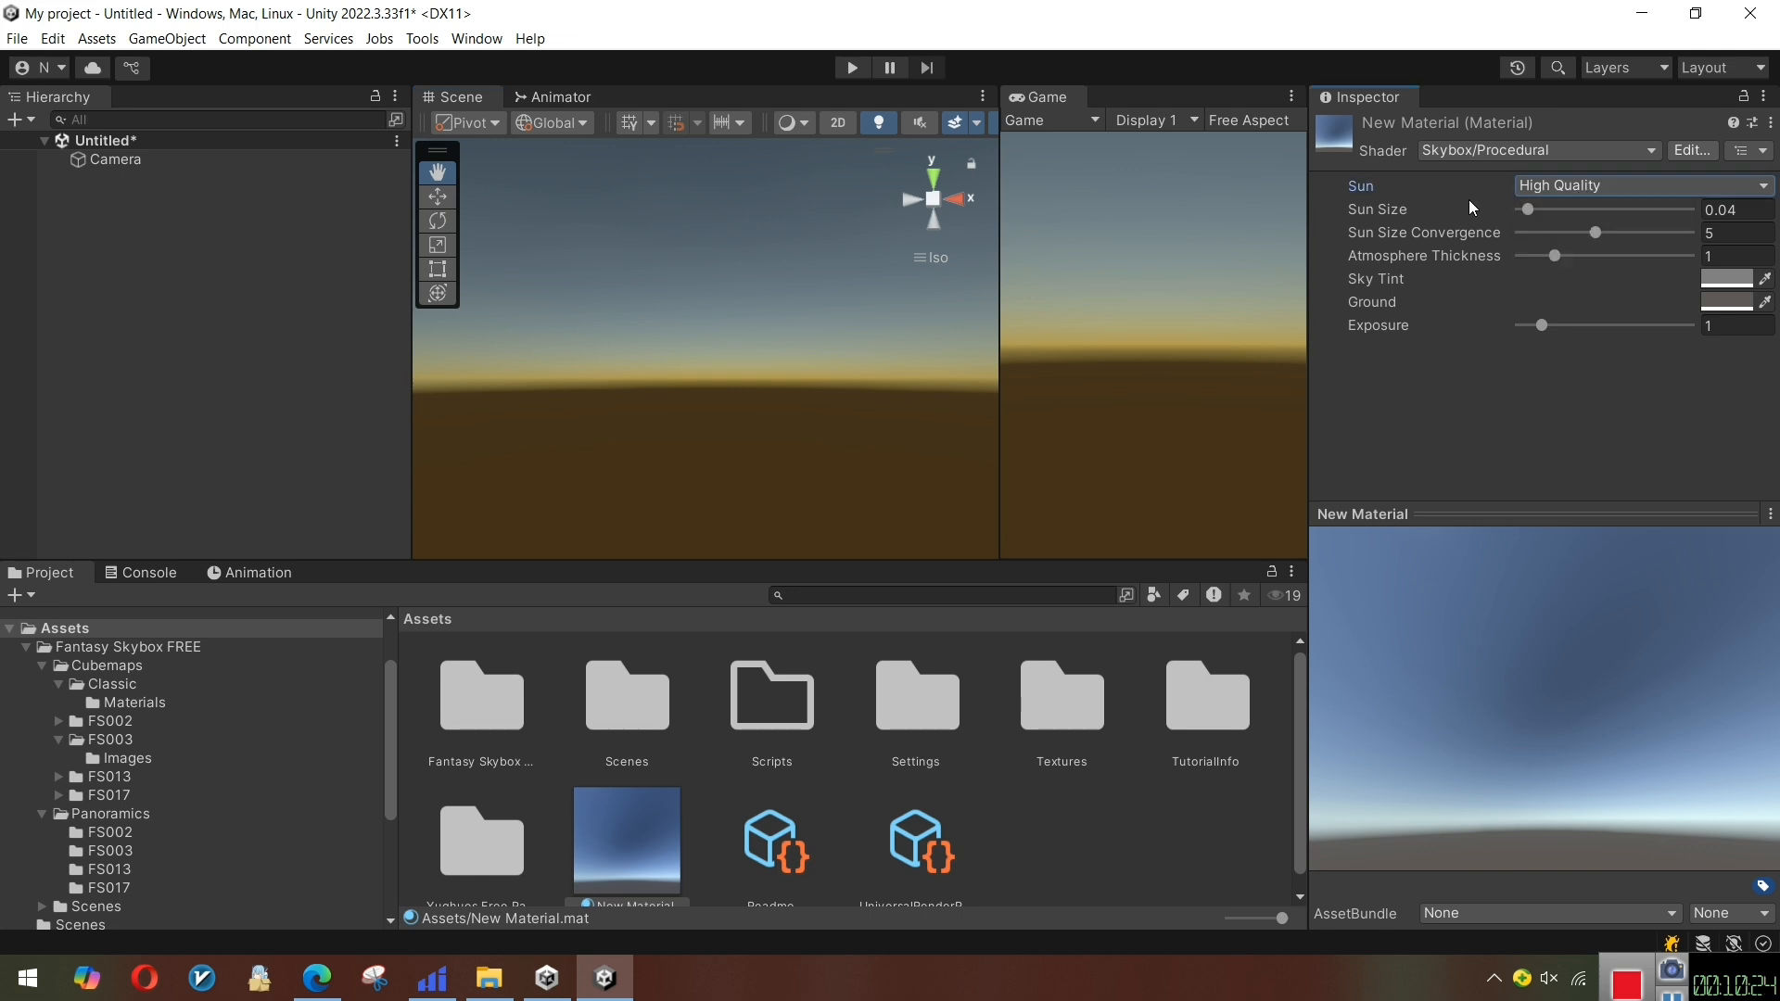
{"action": "left_click_drag", "start_coordinate": [1531, 216], "coordinate": [1623, 213]}
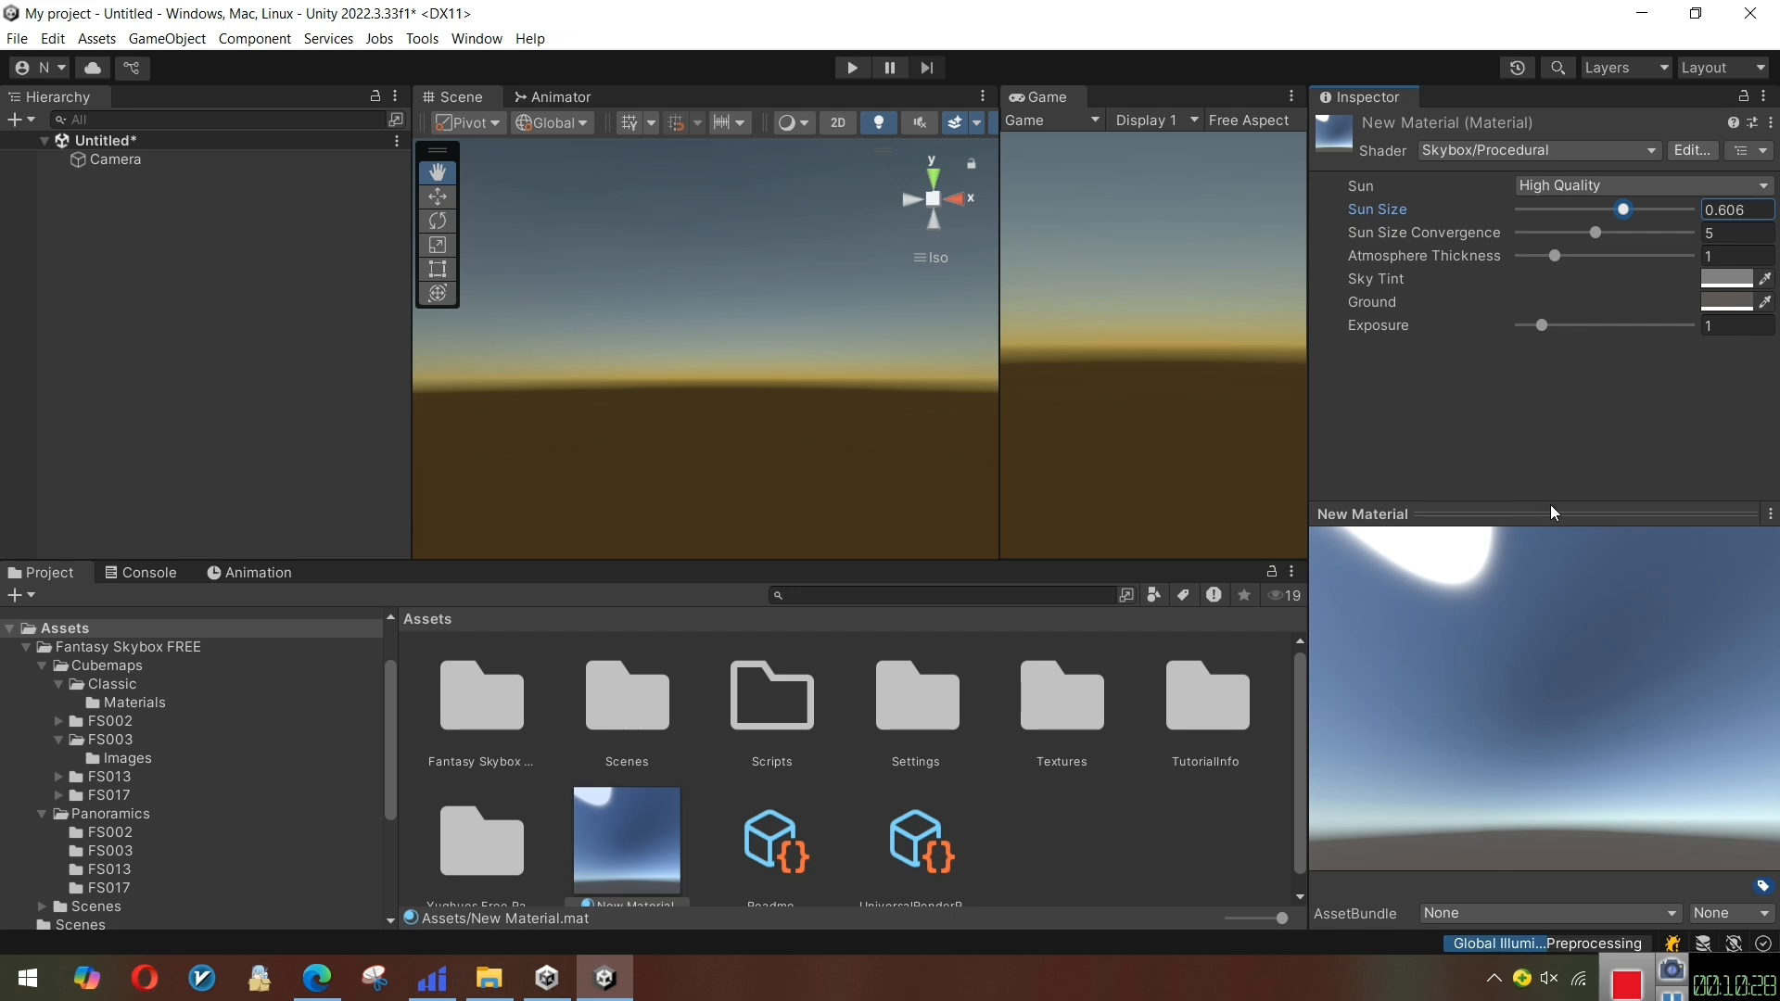
{"action": "left_click_drag", "start_coordinate": [1555, 515], "coordinate": [1552, 347]}
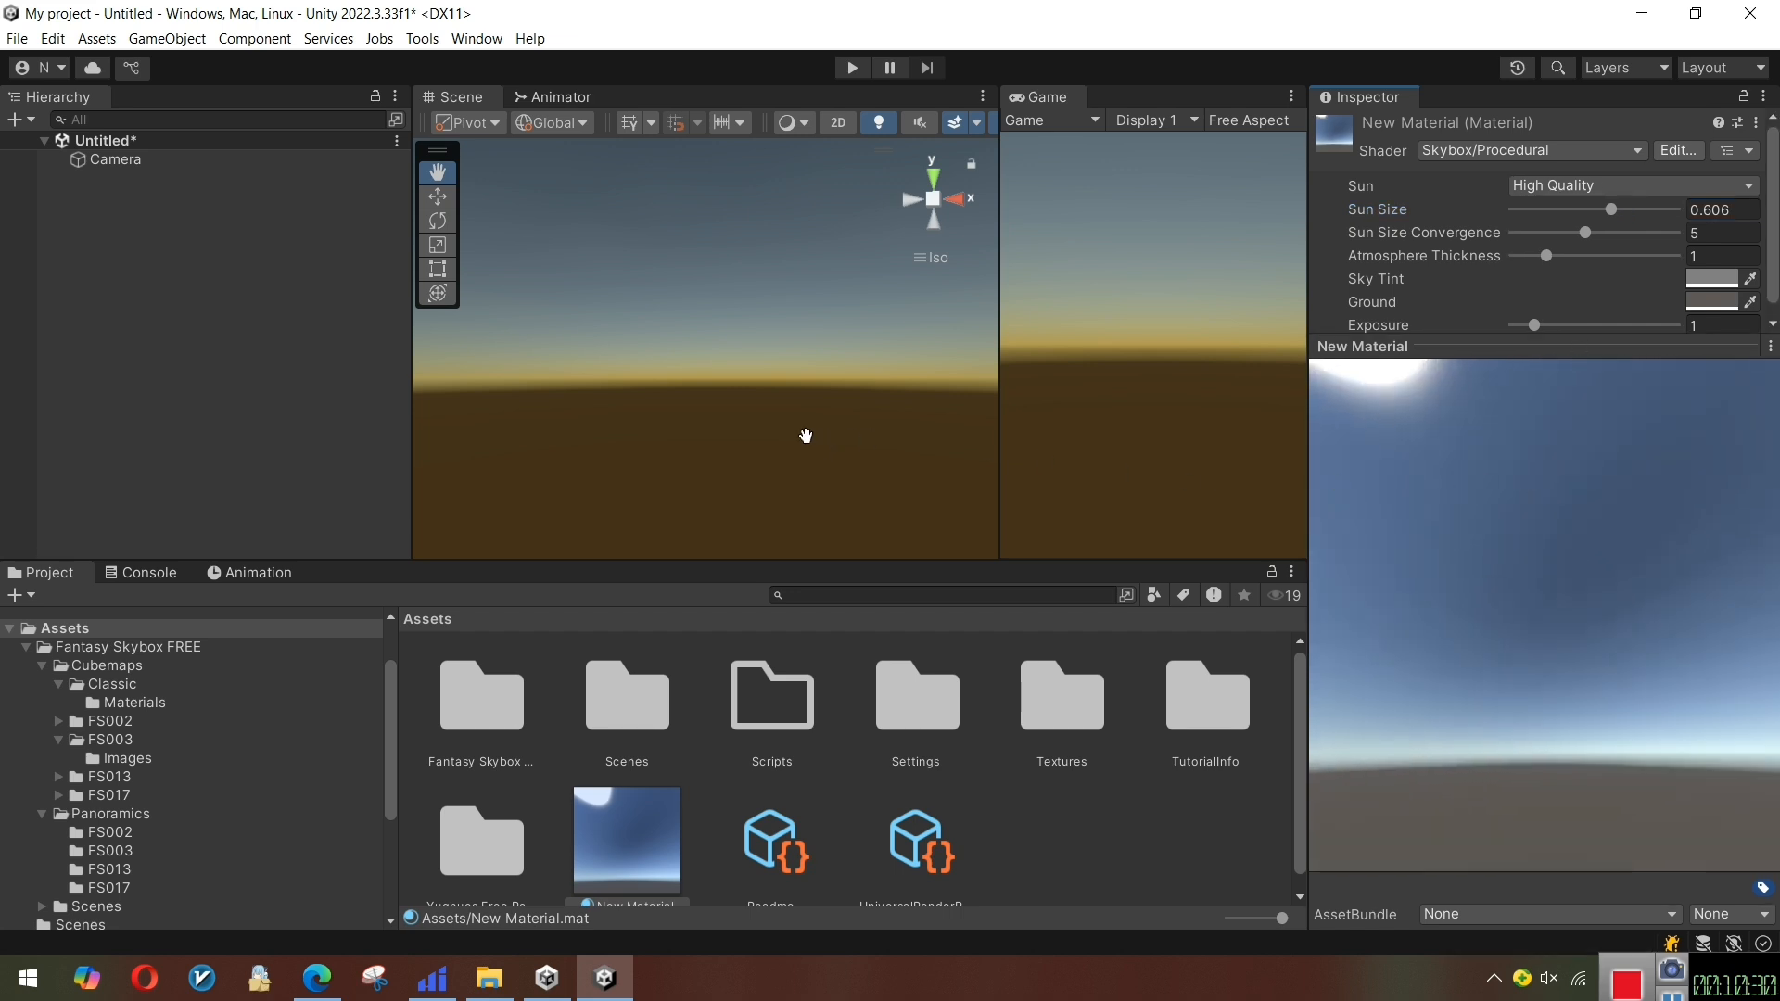
{"action": "right_click_drag", "start_coordinate": [815, 429], "coordinate": [710, 415]}
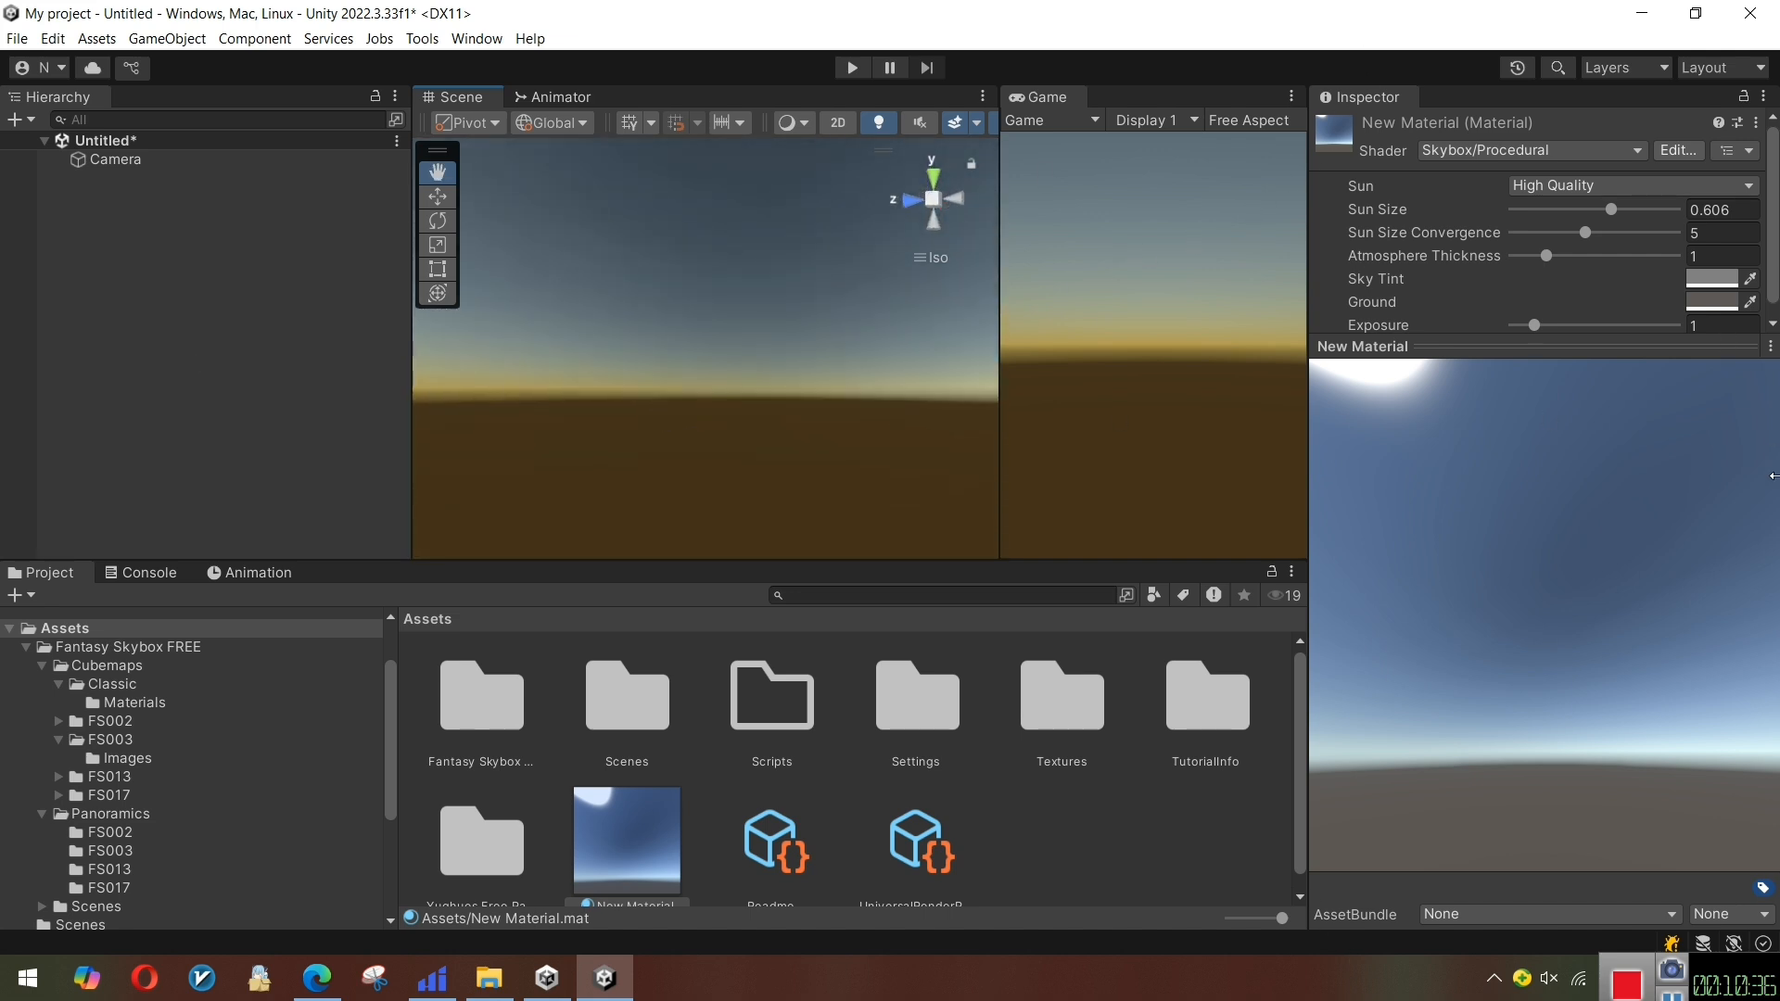
{"action": "left_click_drag", "start_coordinate": [1544, 580], "coordinate": [1298, 556]}
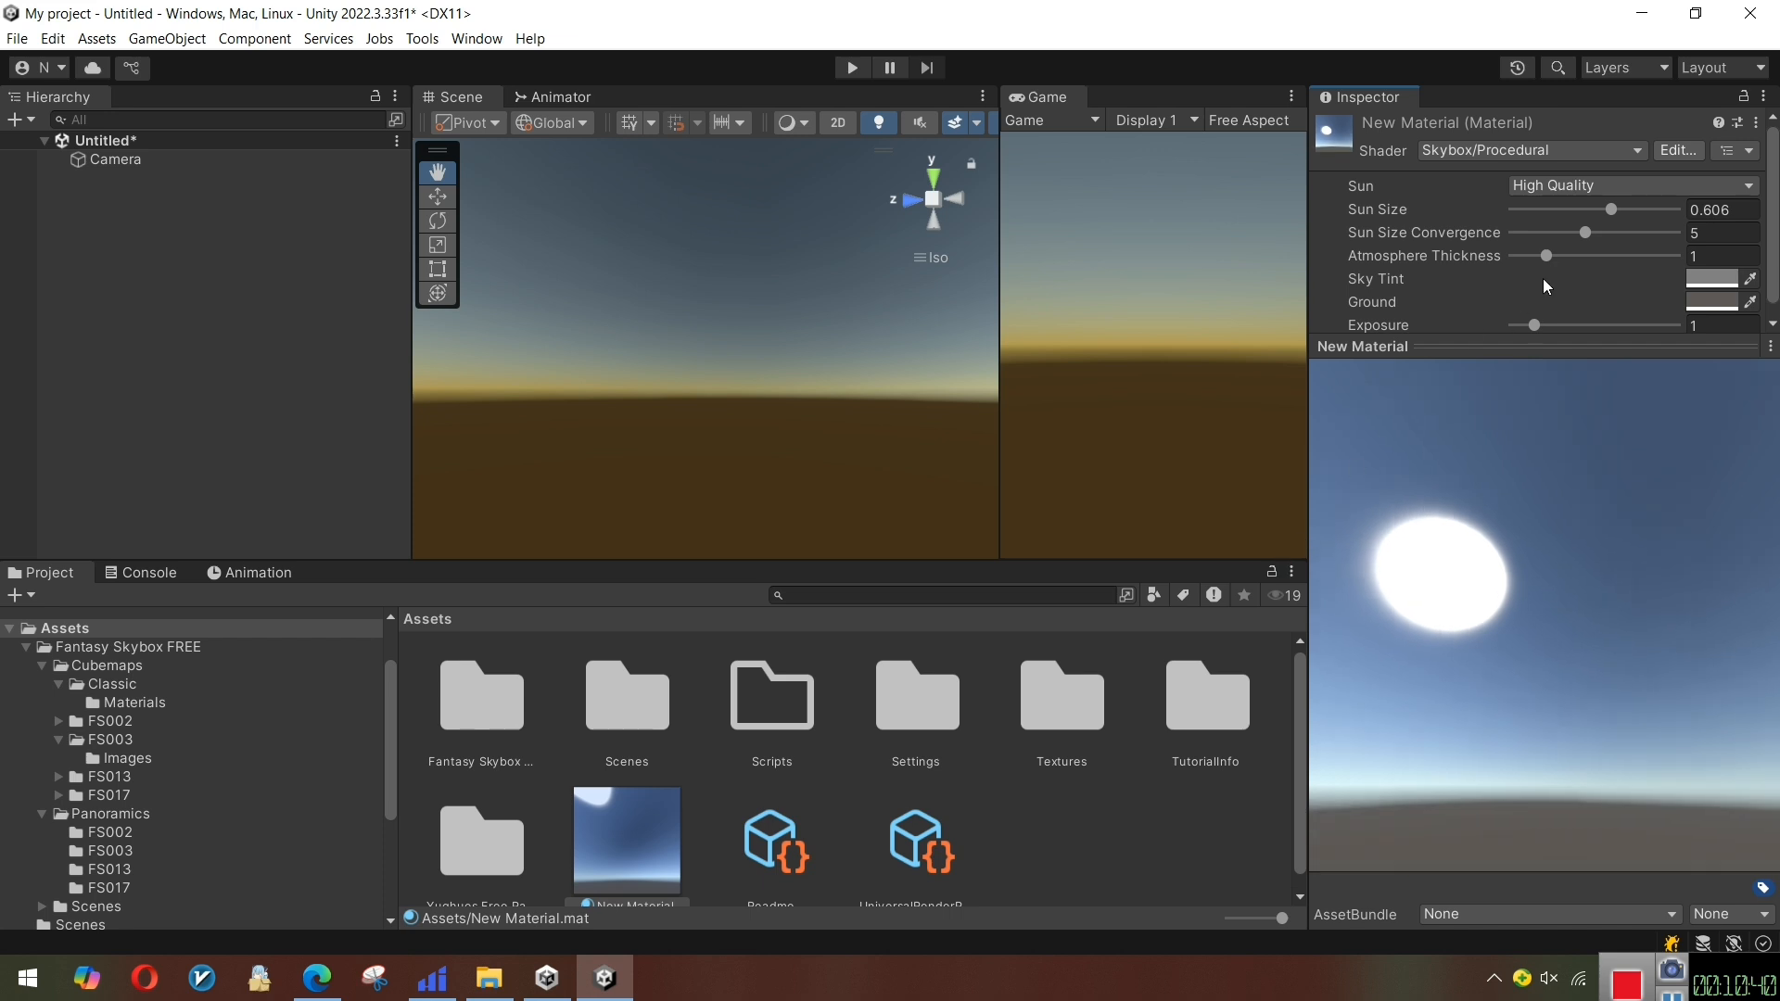
{"action": "left_click_drag", "start_coordinate": [1614, 220], "coordinate": [1555, 274]}
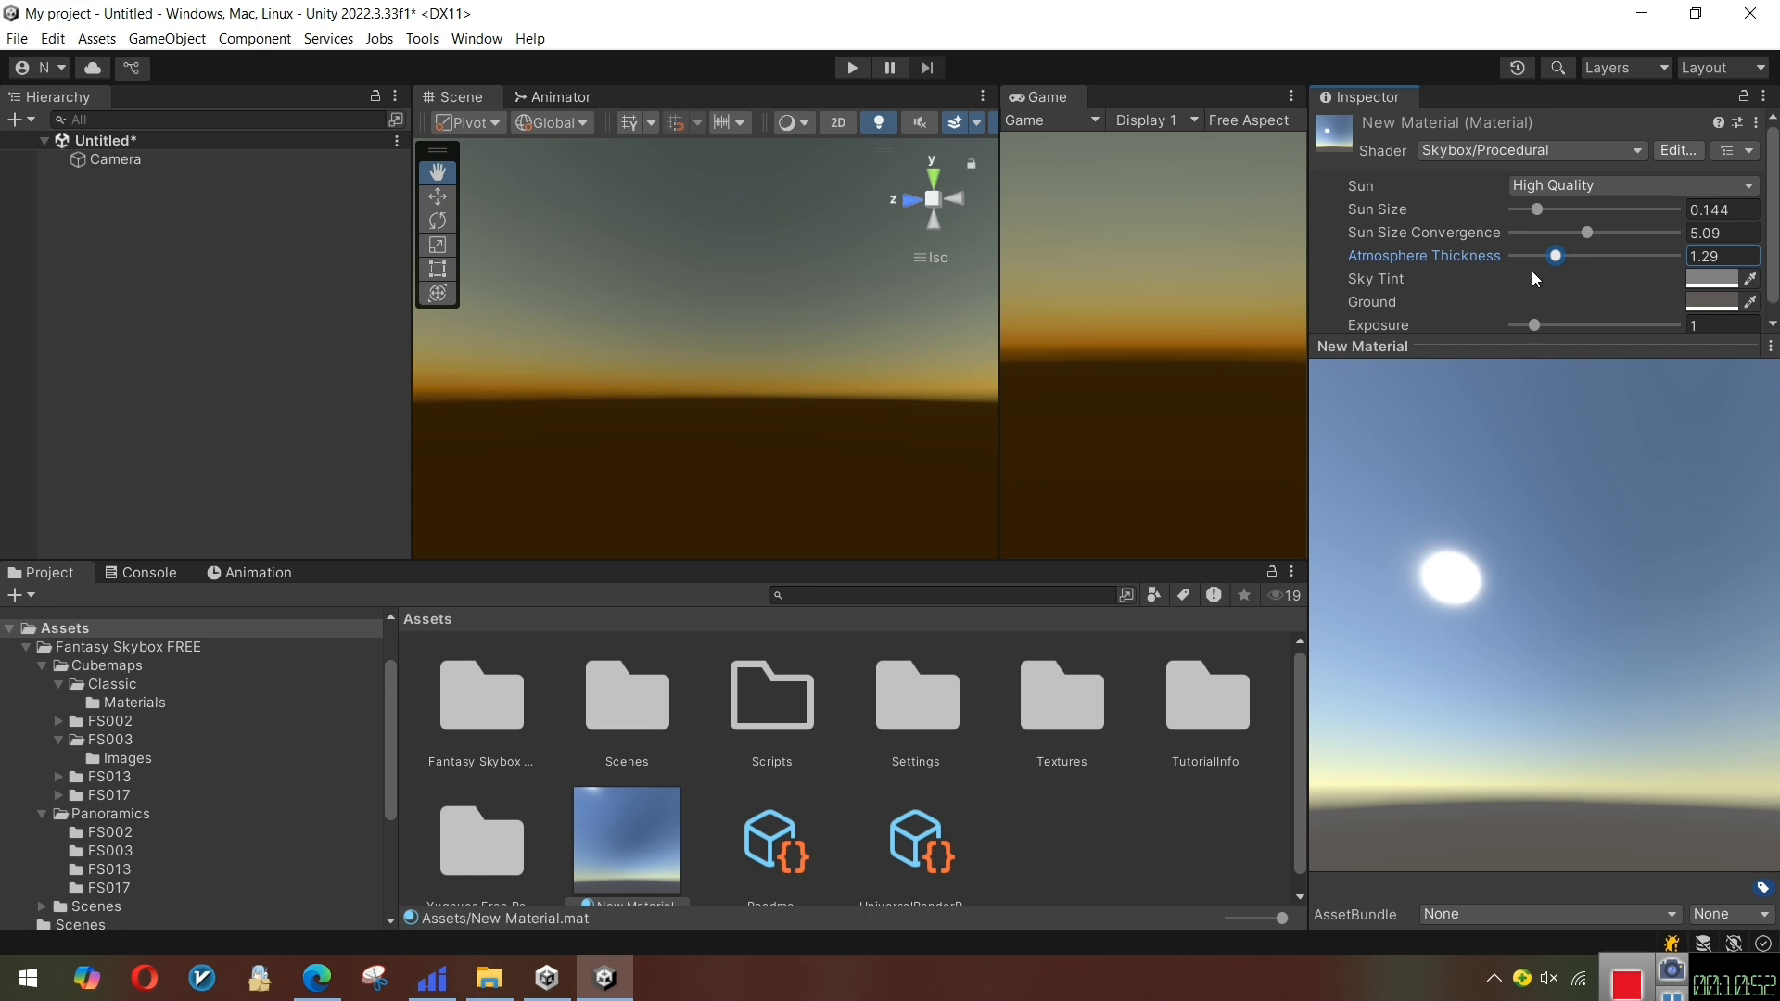
Set the Sky Tint of the procedural skybox material to bright orange, FF6B00
{"action": "scroll", "coordinate": [1537, 278], "scroll_direction": "down", "scroll_amount": 1}
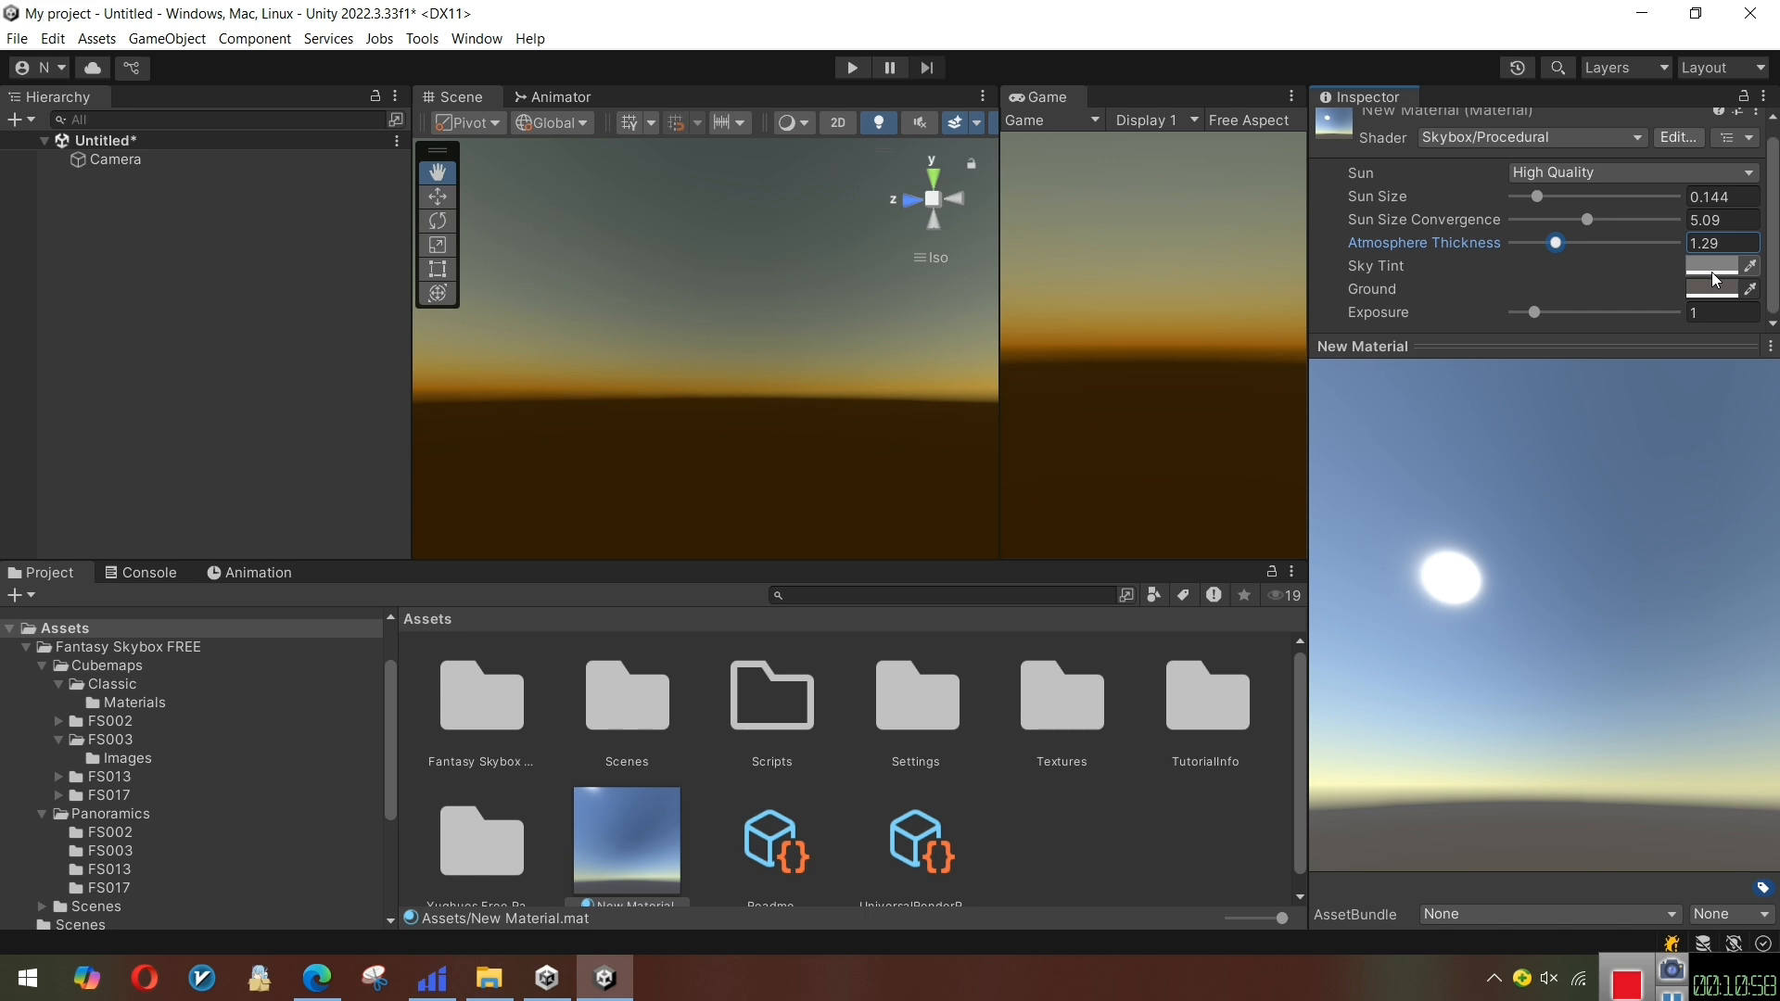
{"action": "left_click", "coordinate": [1716, 279]}
{"action": "left_click_drag", "start_coordinate": [1611, 439], "coordinate": [1632, 425]}
{"action": "left_click_drag", "start_coordinate": [1640, 257], "coordinate": [874, 340]}
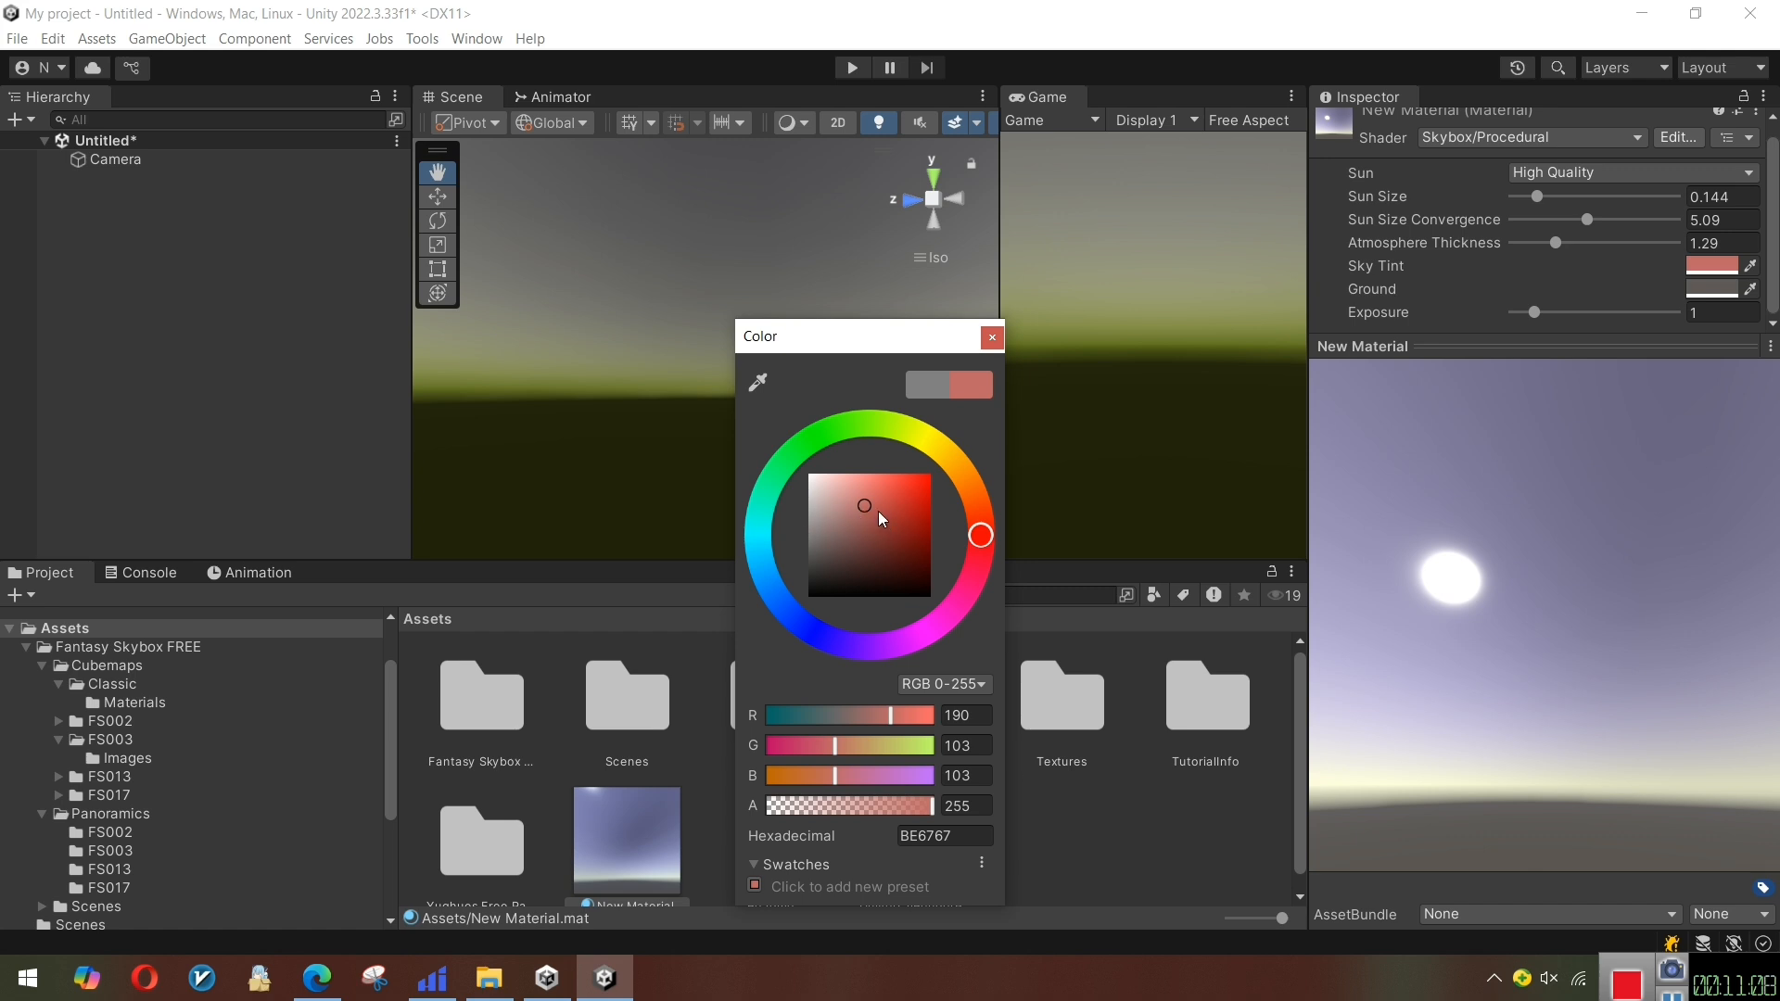
{"action": "mouse_move", "coordinate": [876, 516]}
{"action": "left_mouse_down"}
{"action": "mouse_move", "coordinate": [898, 530]}
{"action": "mouse_move", "coordinate": [905, 501]}
{"action": "mouse_move", "coordinate": [930, 520]}
{"action": "mouse_move", "coordinate": [914, 543]}
{"action": "mouse_move", "coordinate": [934, 486]}
{"action": "mouse_move", "coordinate": [835, 485]}
{"action": "mouse_move", "coordinate": [862, 535]}
{"action": "left_mouse_up"}
{"action": "mouse_move", "coordinate": [966, 510]}
{"action": "left_mouse_down"}
{"action": "mouse_move", "coordinate": [973, 495]}
{"action": "mouse_move", "coordinate": [931, 474]}
{"action": "left_mouse_up"}
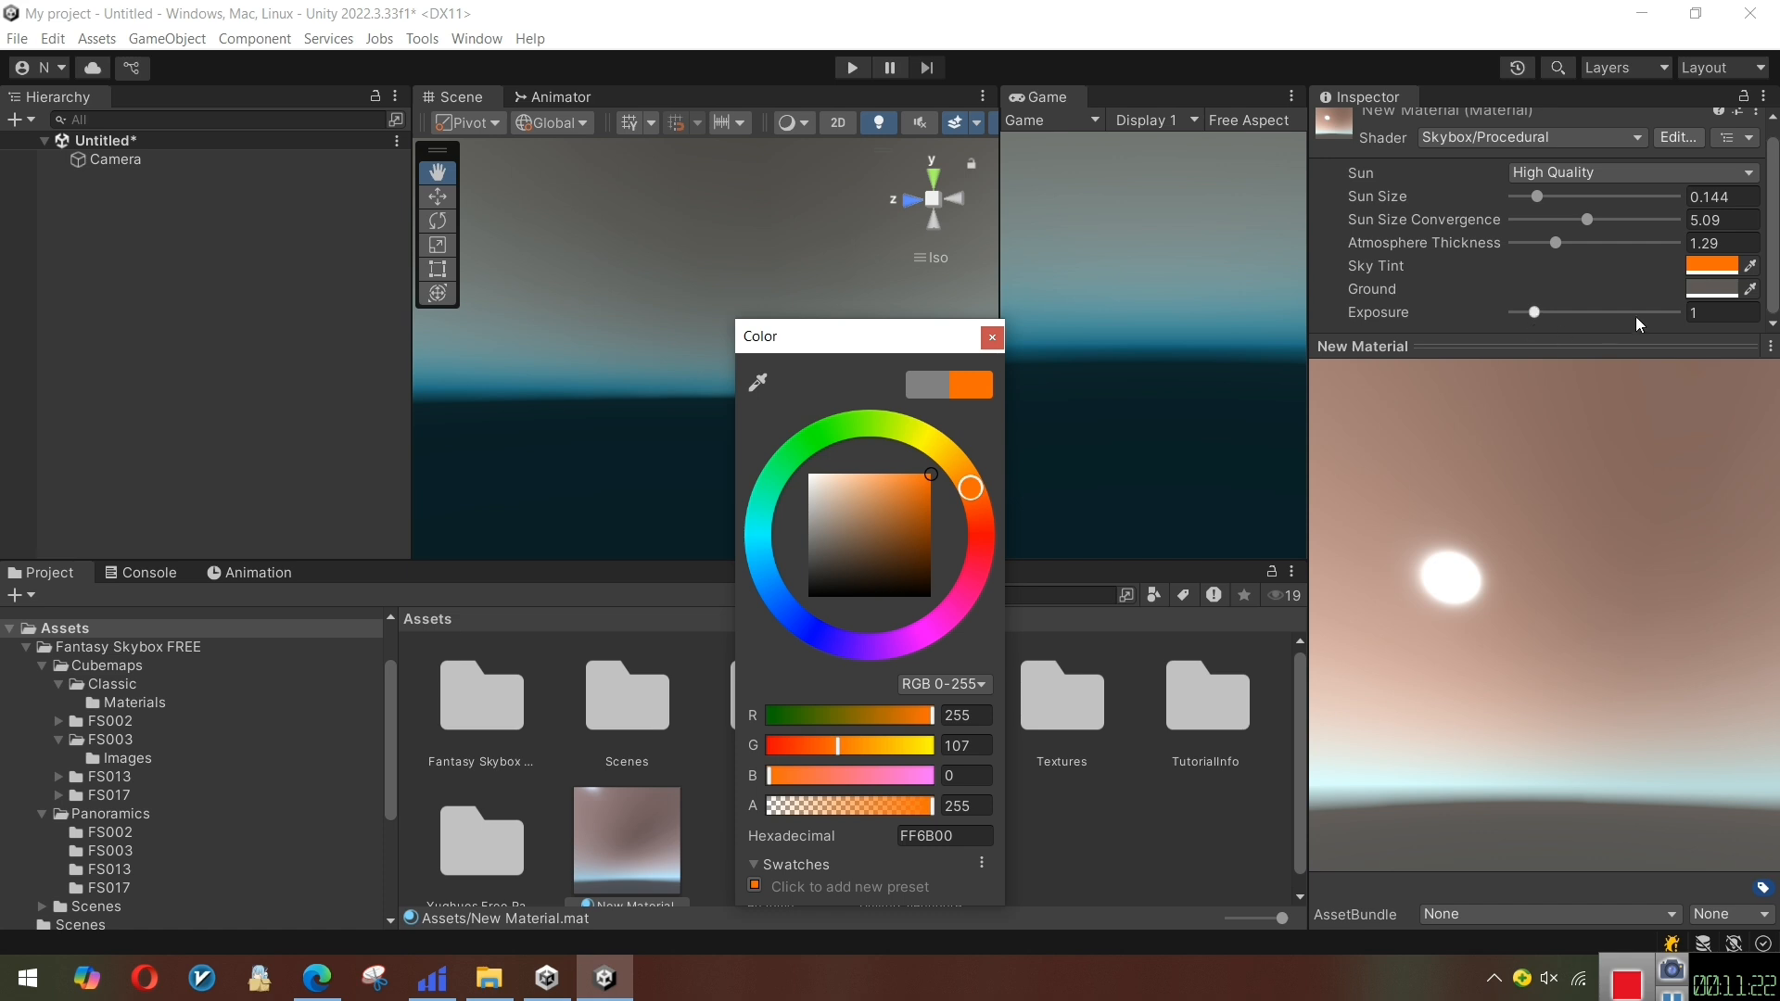
Set the Ground color of the procedural skybox material to brownish orange, B65F00
{"action": "left_click", "coordinate": [1707, 289]}
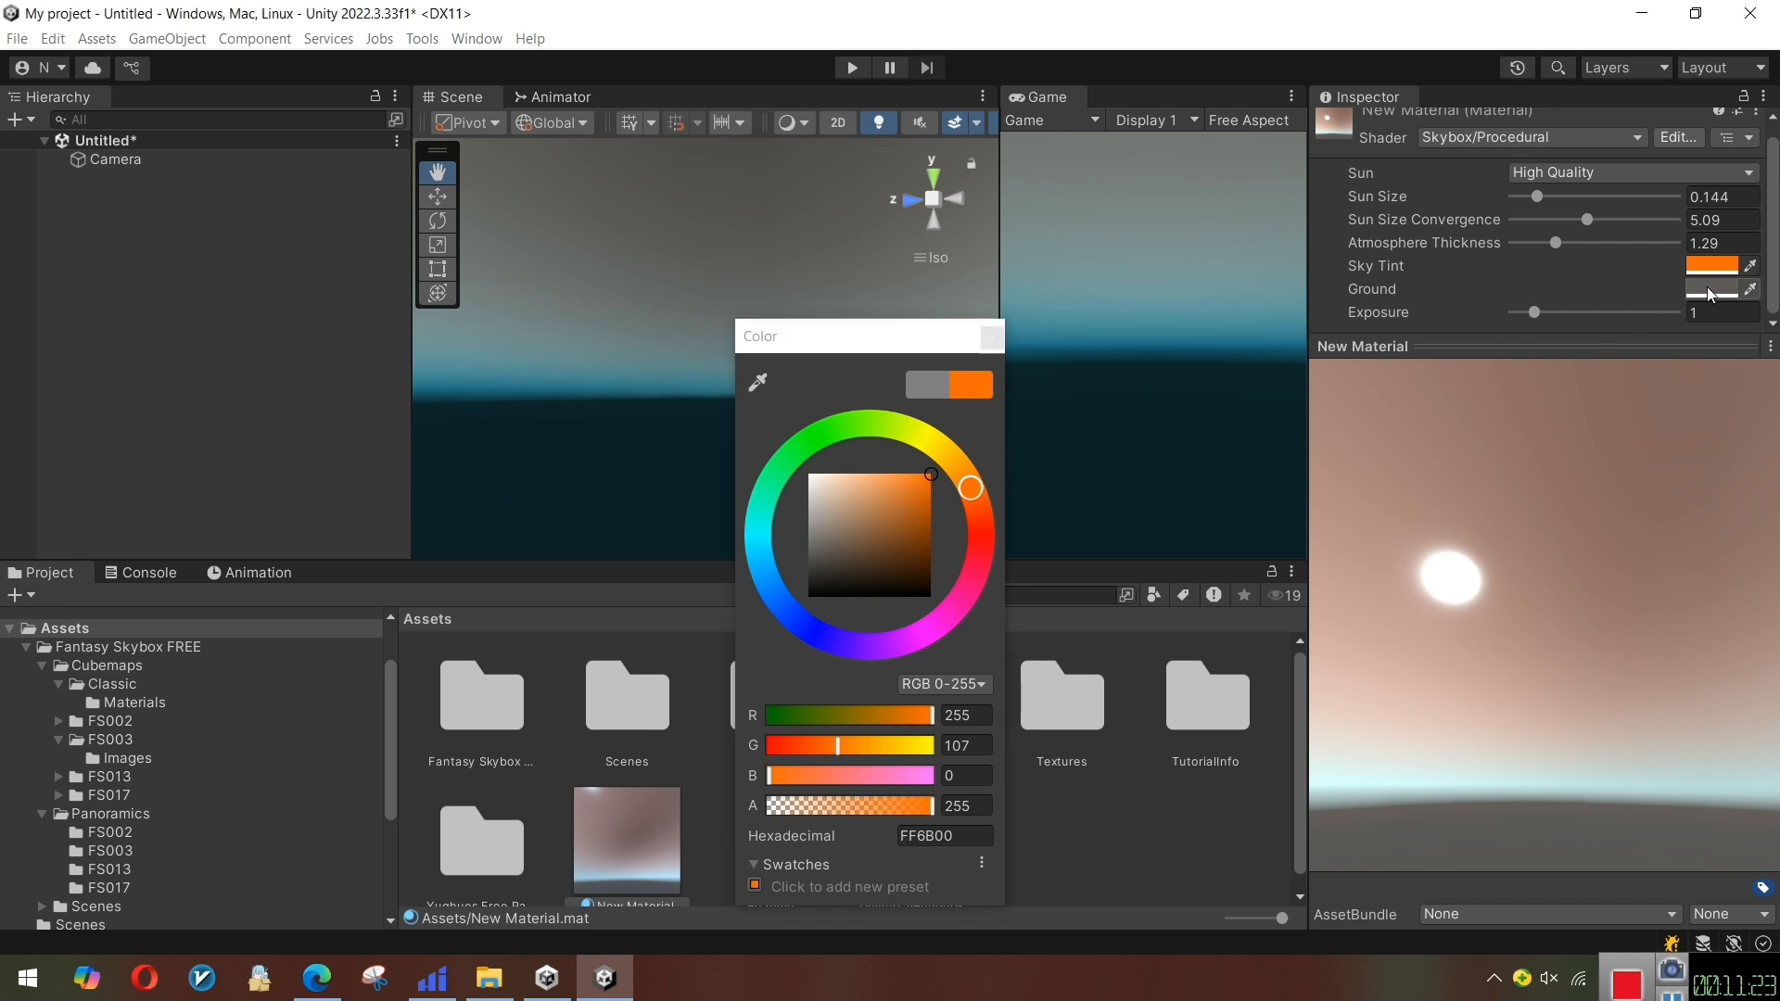
{"action": "left_click", "coordinate": [843, 639]}
{"action": "mouse_move", "coordinate": [840, 554]}
{"action": "left_mouse_down"}
{"action": "mouse_move", "coordinate": [884, 476]}
{"action": "mouse_move", "coordinate": [844, 474]}
{"action": "left_mouse_up"}
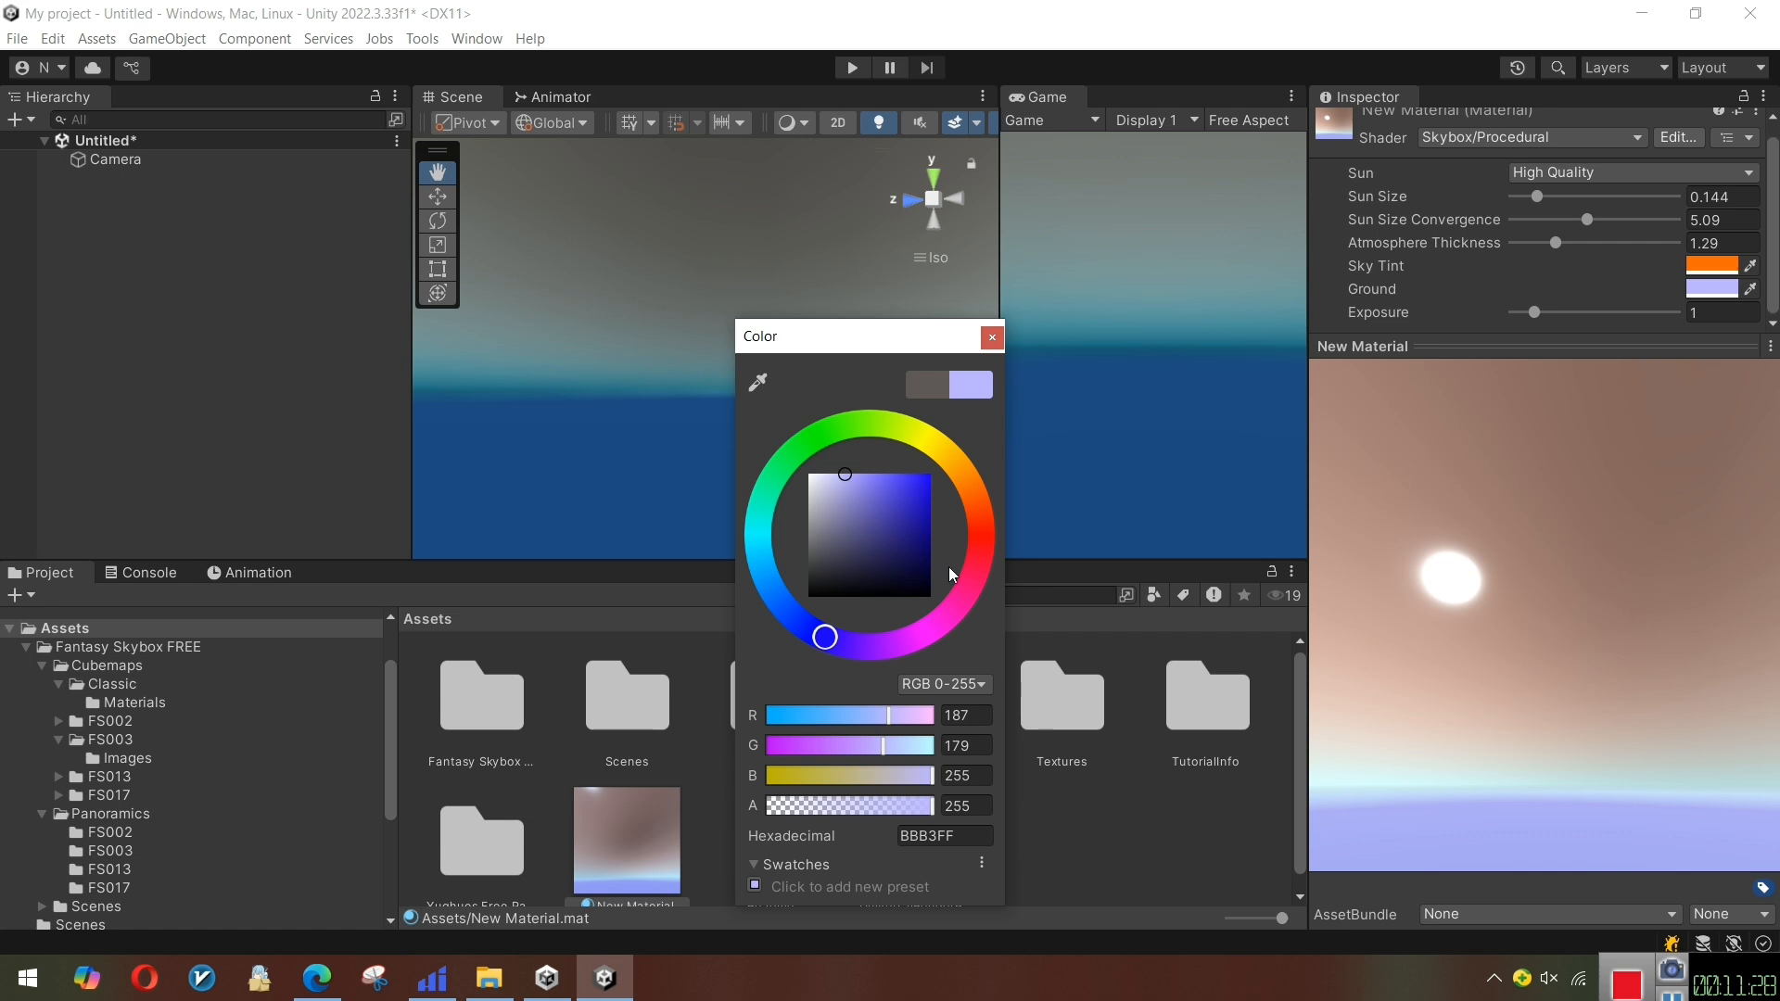
{"action": "mouse_move", "coordinate": [945, 634]}
{"action": "left_mouse_down"}
{"action": "mouse_move", "coordinate": [977, 525]}
{"action": "mouse_move", "coordinate": [965, 483]}
{"action": "mouse_move", "coordinate": [931, 508]}
{"action": "left_mouse_up"}
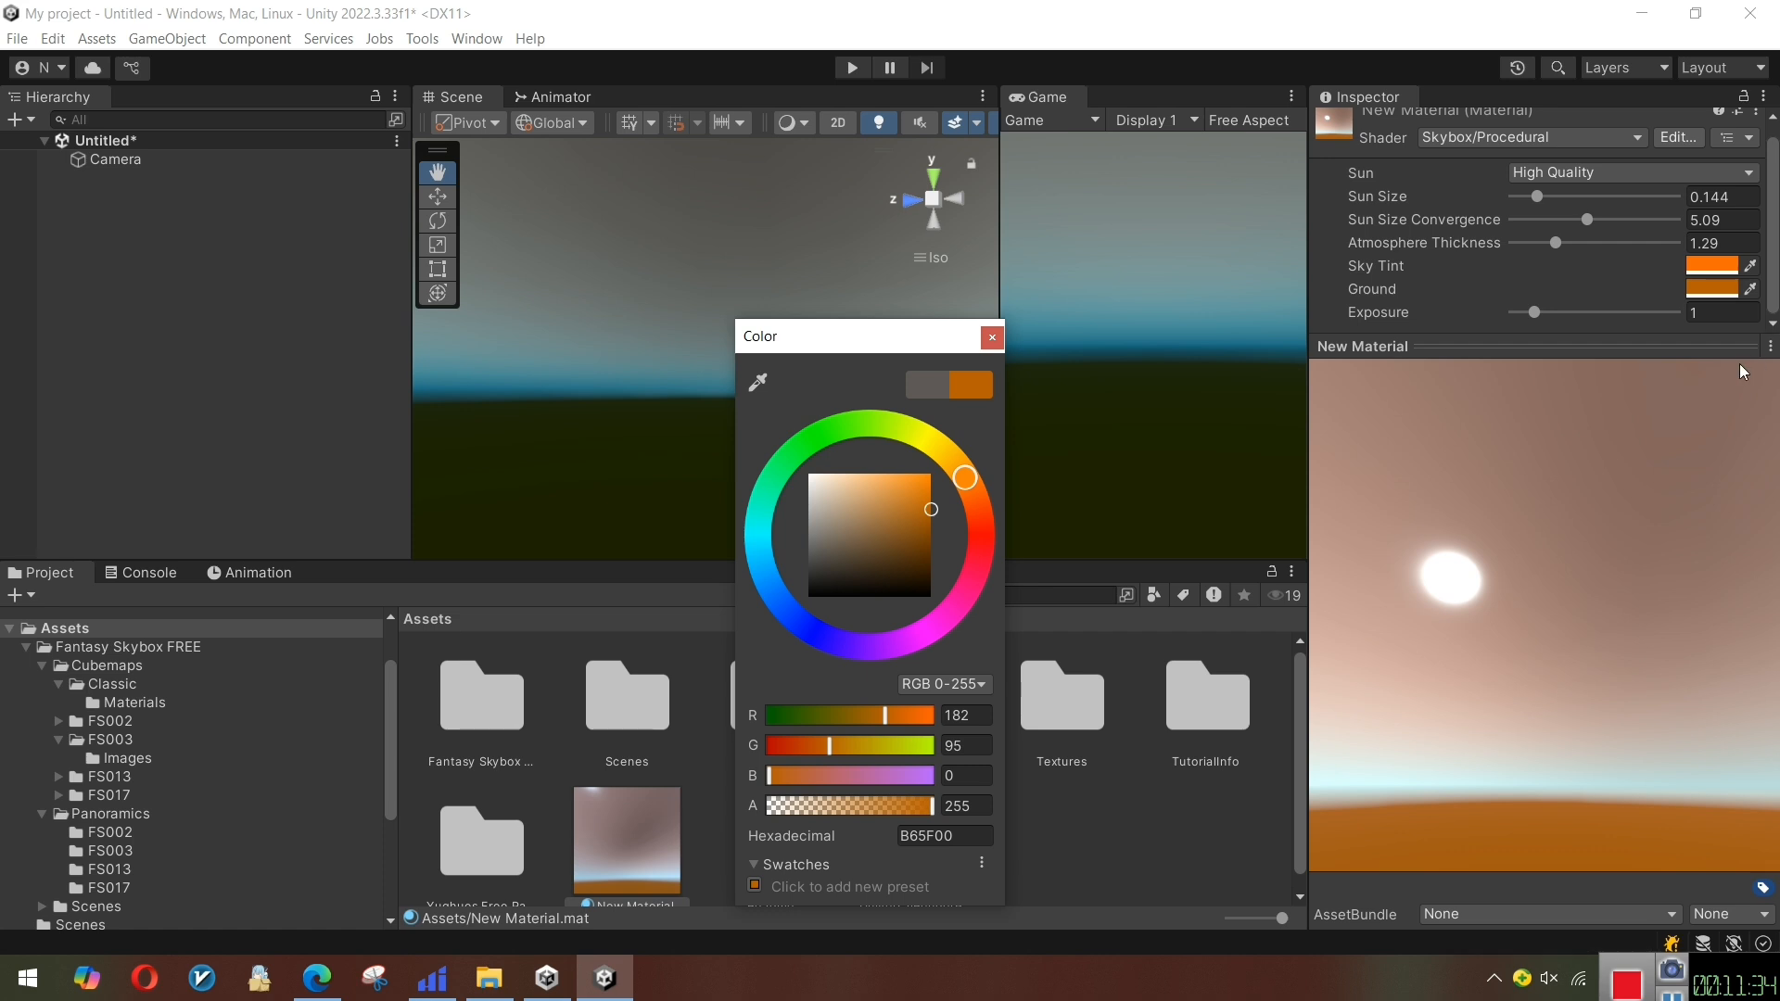
Set the material's Exposure to 1.6 and look around the procedural sky in the Scene view
{"action": "left_click", "coordinate": [1613, 313]}
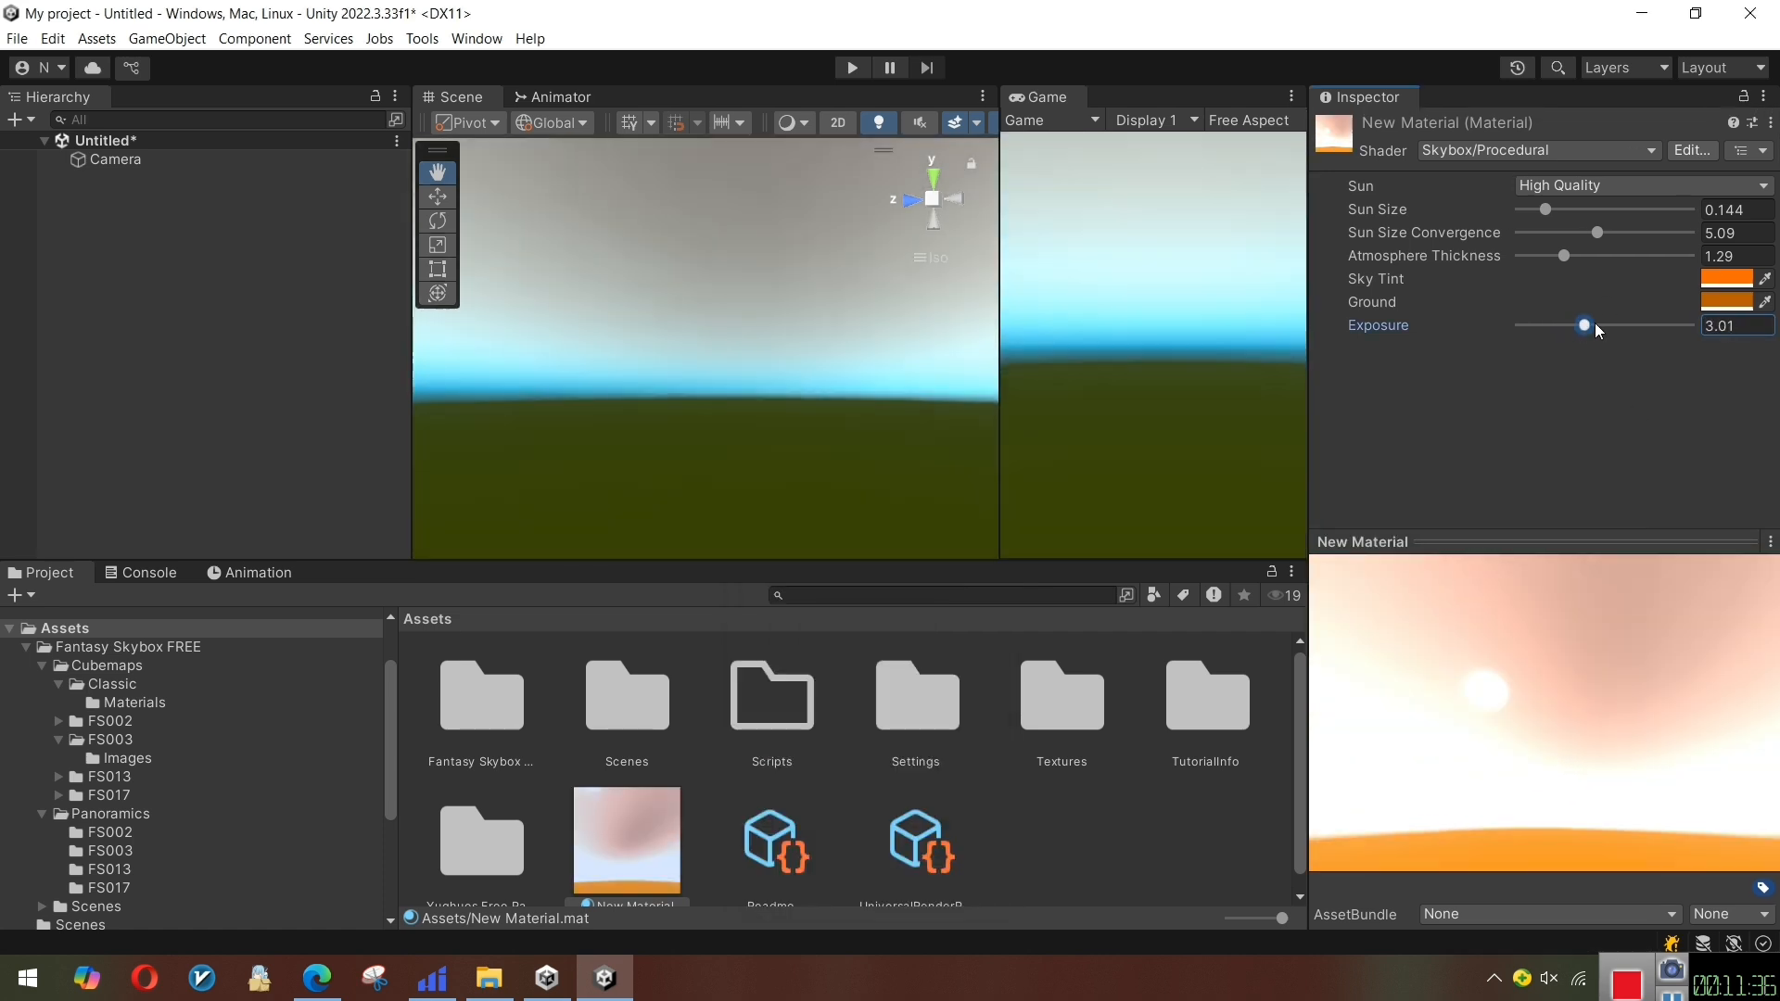
{"action": "left_click_drag", "start_coordinate": [1568, 326], "coordinate": [1575, 378]}
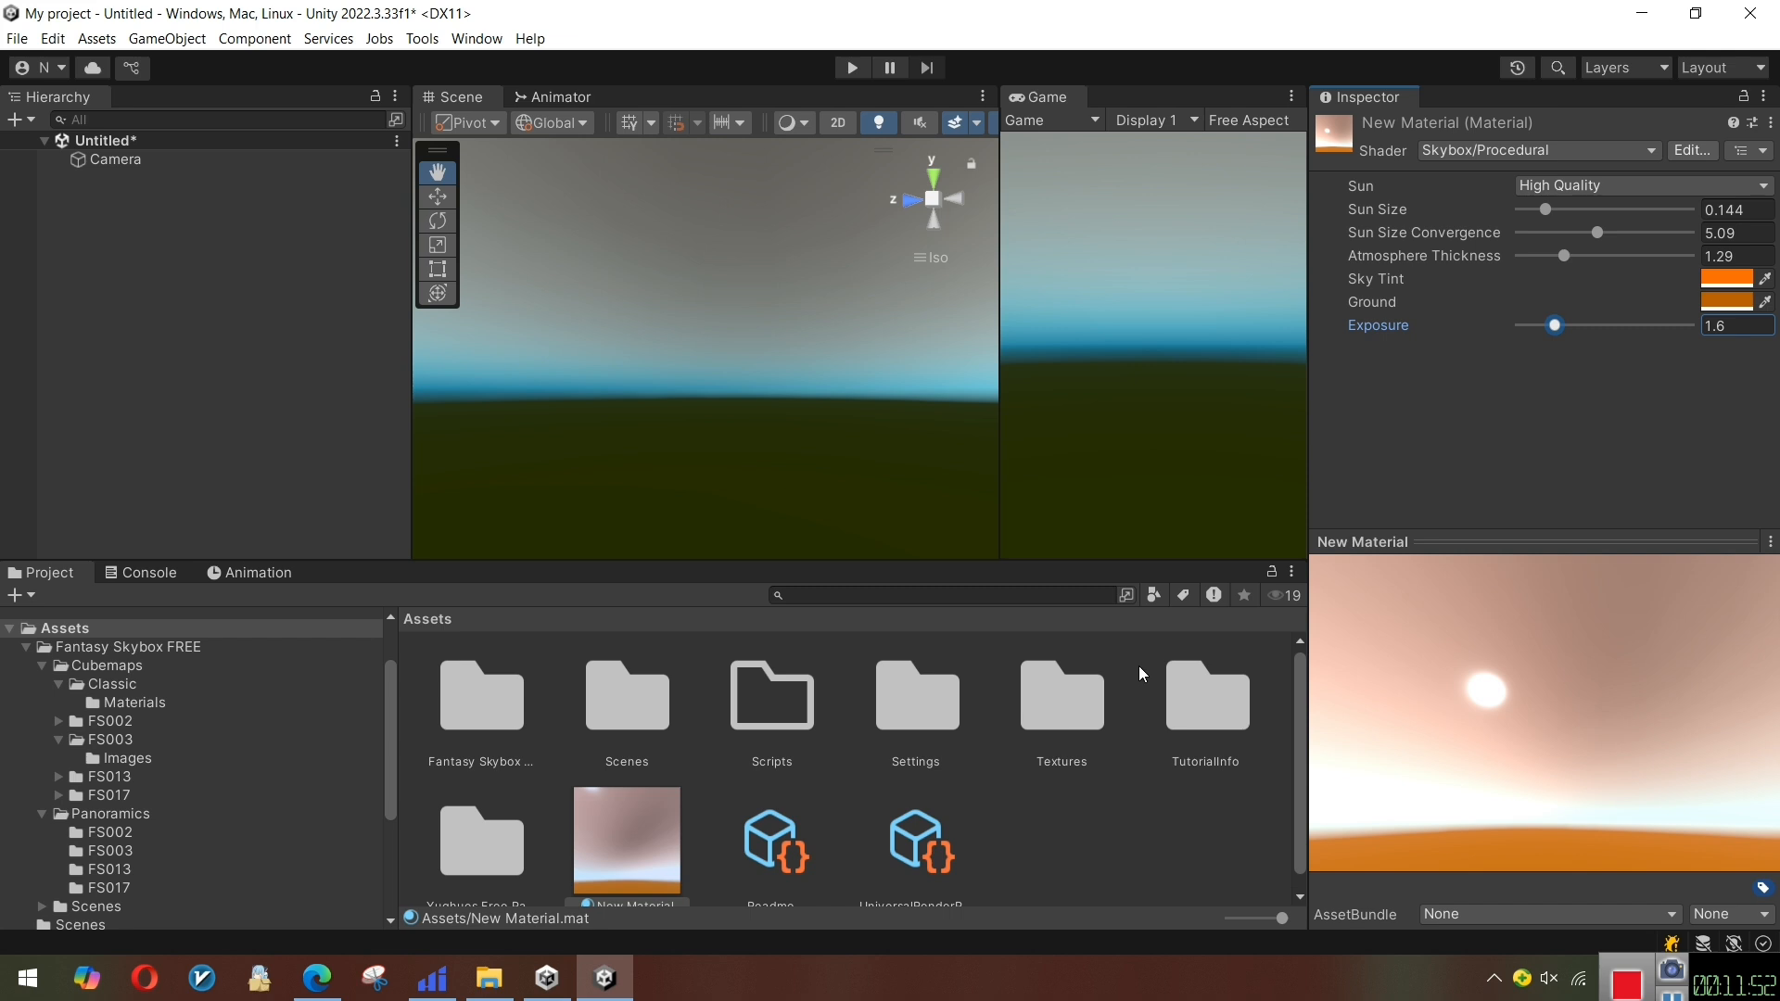
{"action": "left_click", "coordinate": [1055, 898]}
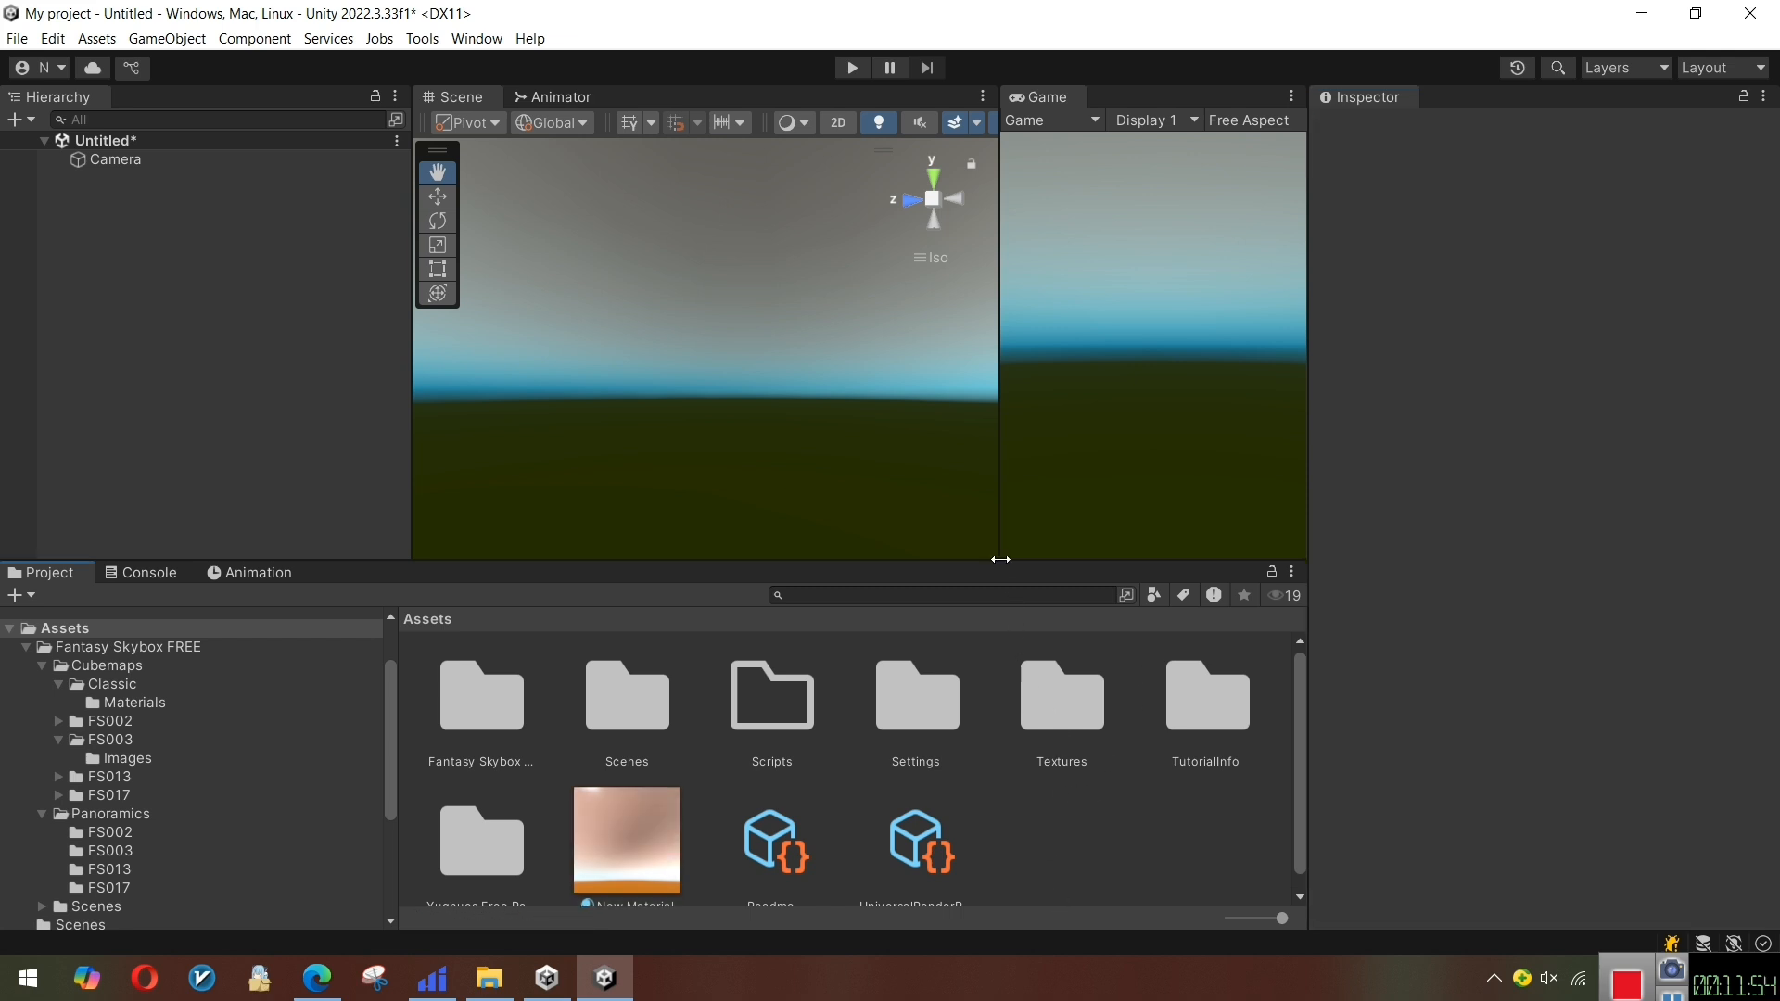
{"action": "left_click_drag", "start_coordinate": [1000, 559], "coordinate": [982, 589]}
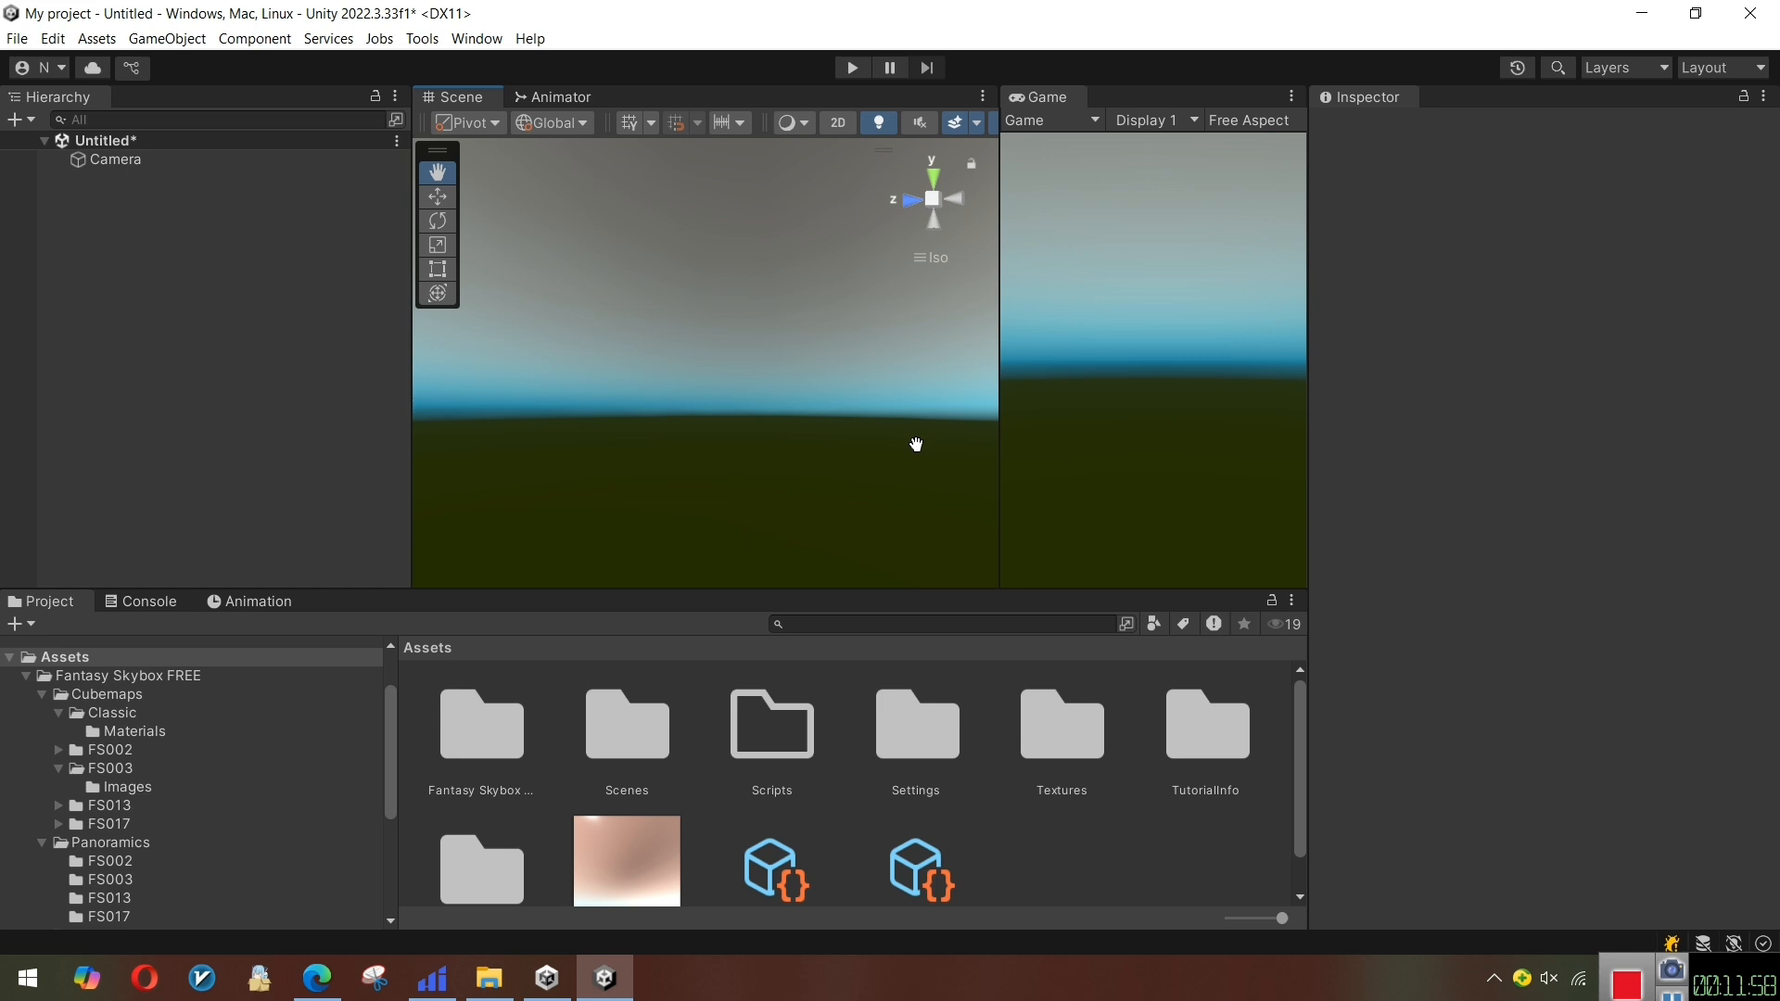
{"action": "right_click_drag", "start_coordinate": [916, 444], "coordinate": [1706, 390]}
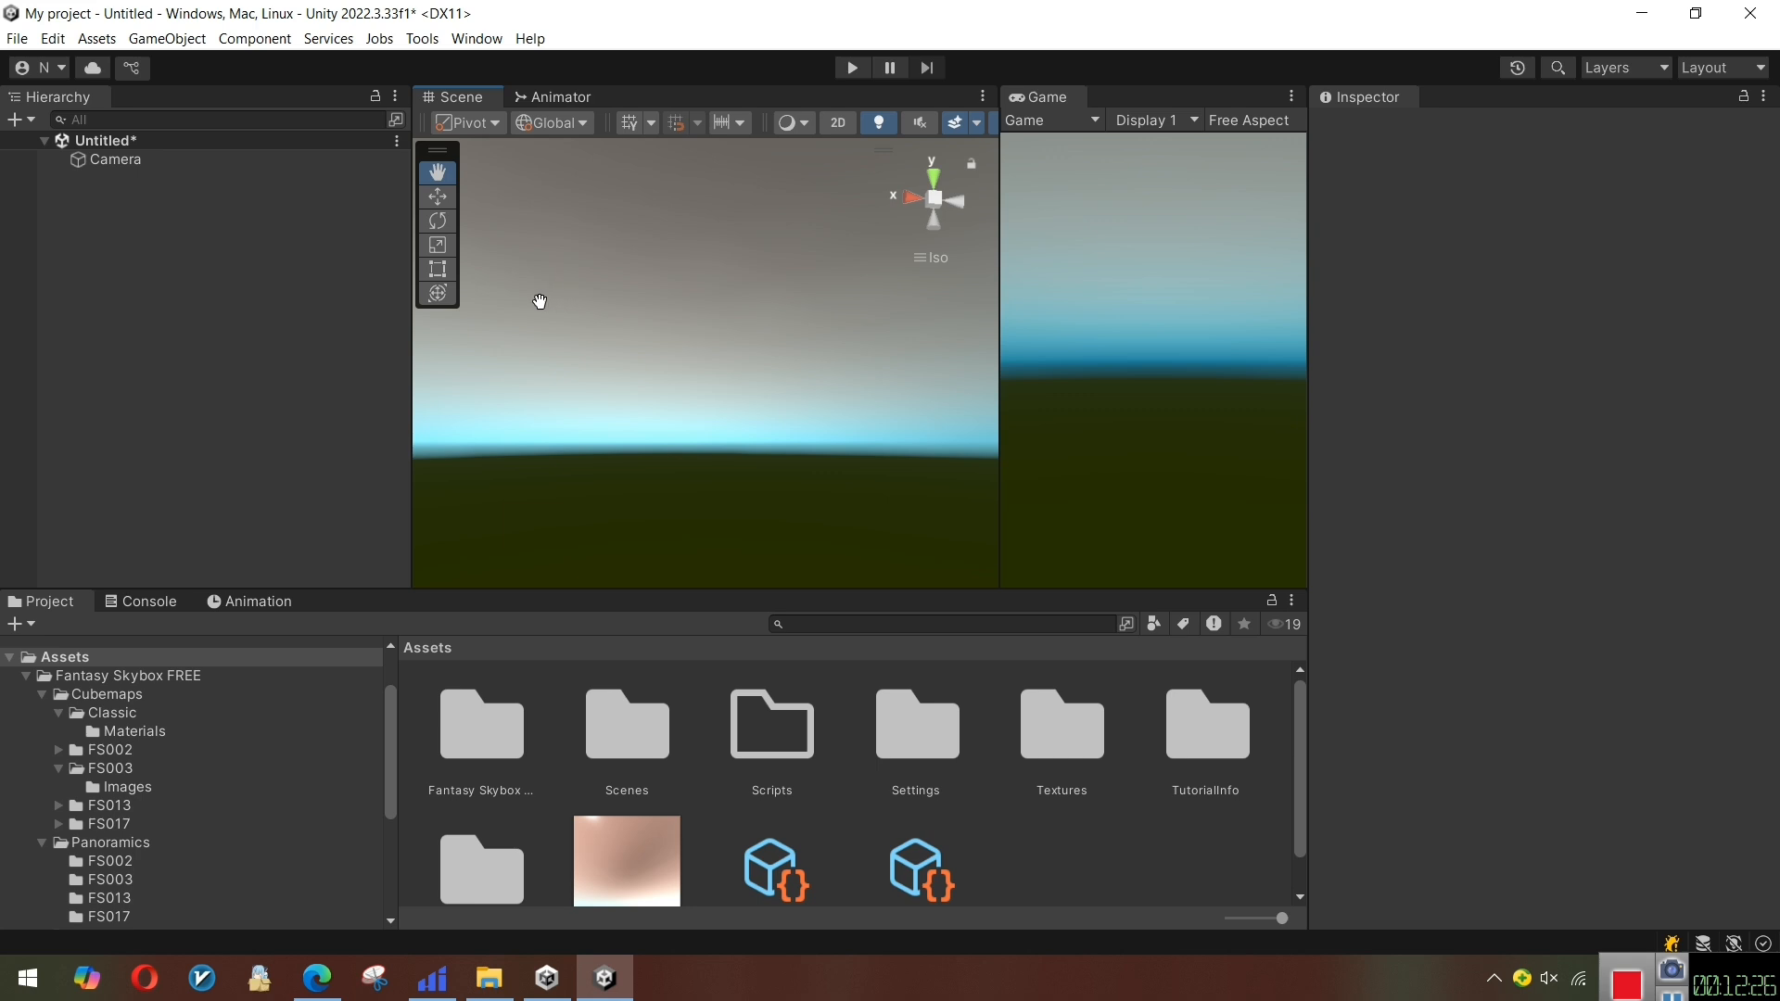
Apply the FS000_Day_01 skybox material from Fantasy Skybox FREE's Cubemaps > Classic folder to the scene
{"action": "left_click", "coordinate": [620, 886]}
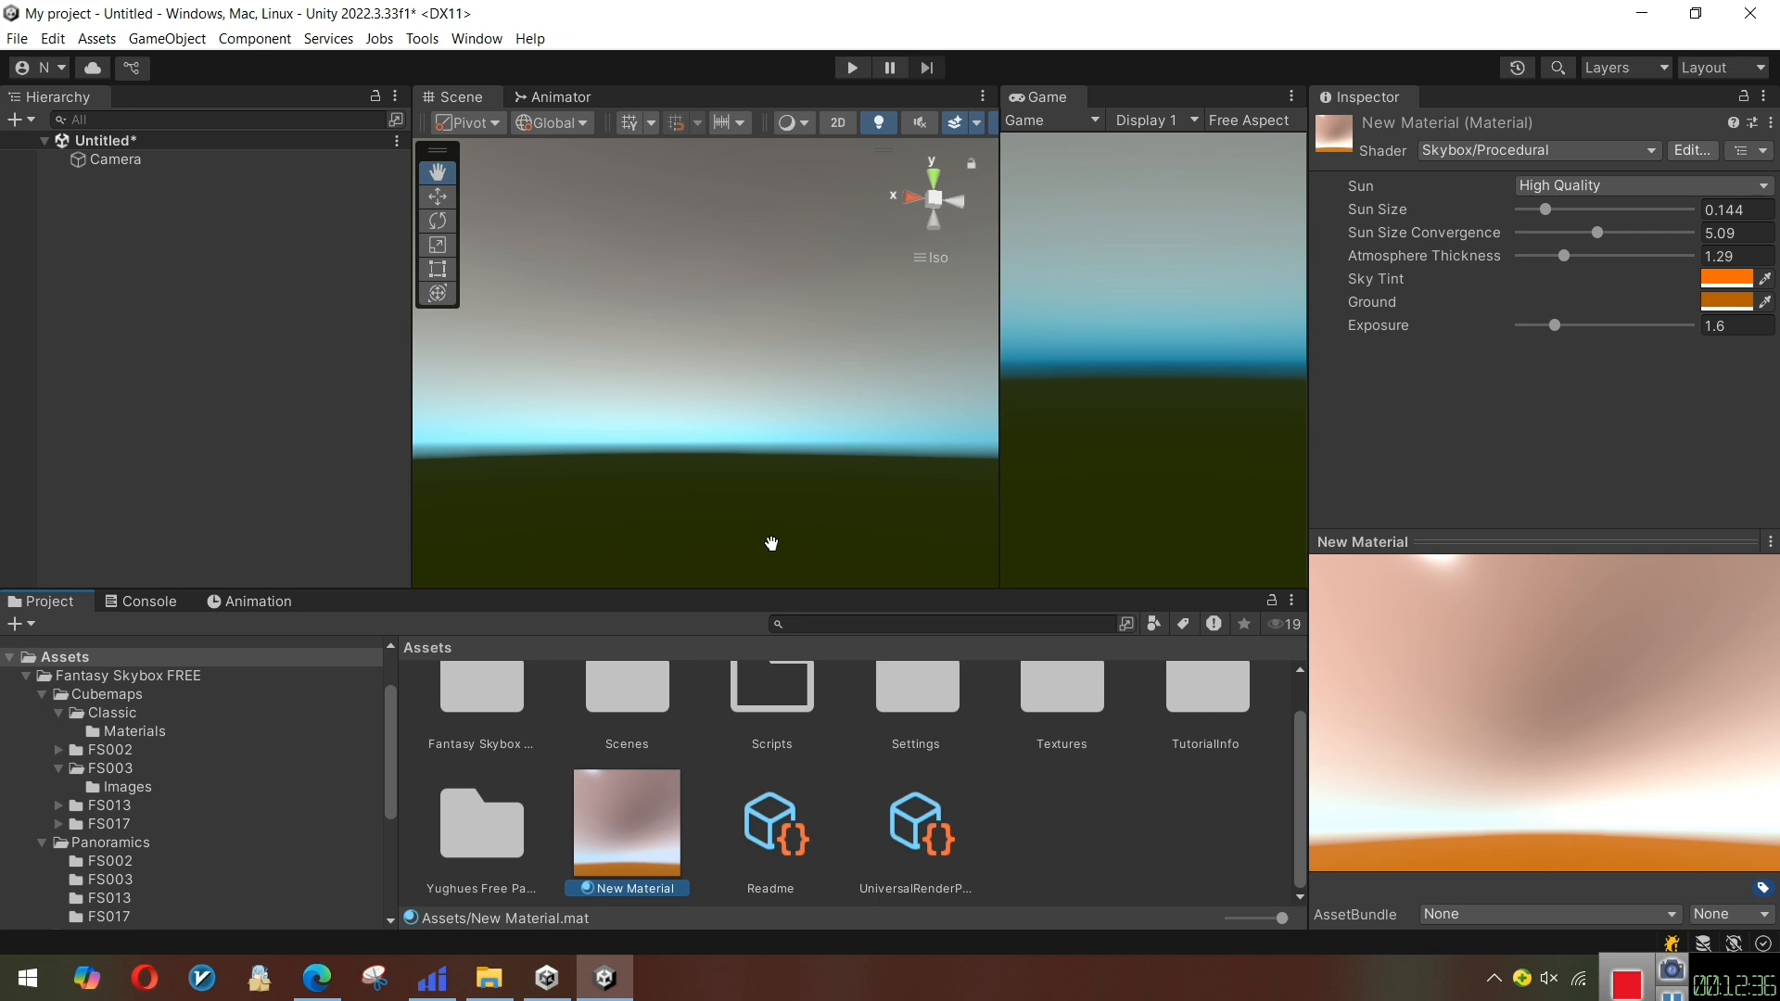
{"action": "left_click", "coordinate": [86, 677]}
{"action": "left_click", "coordinate": [93, 695]}
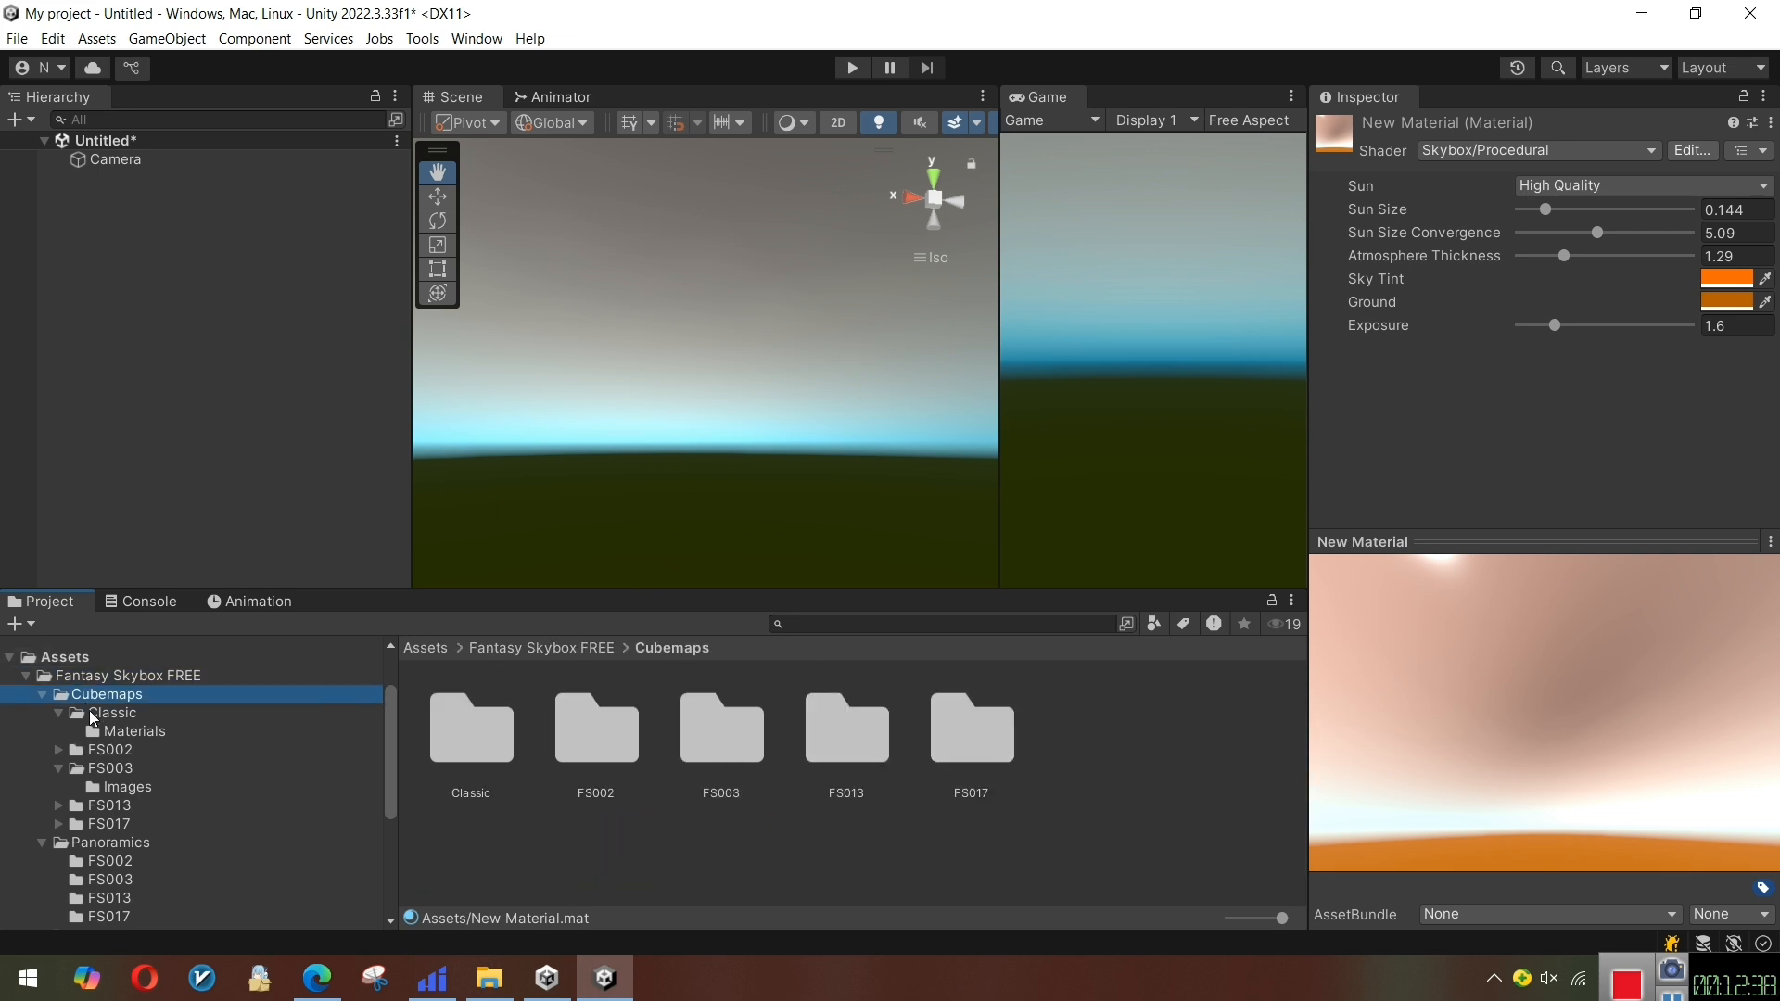
{"action": "left_click", "coordinate": [93, 712]}
{"action": "left_click", "coordinate": [130, 731]}
{"action": "left_click", "coordinate": [110, 716]}
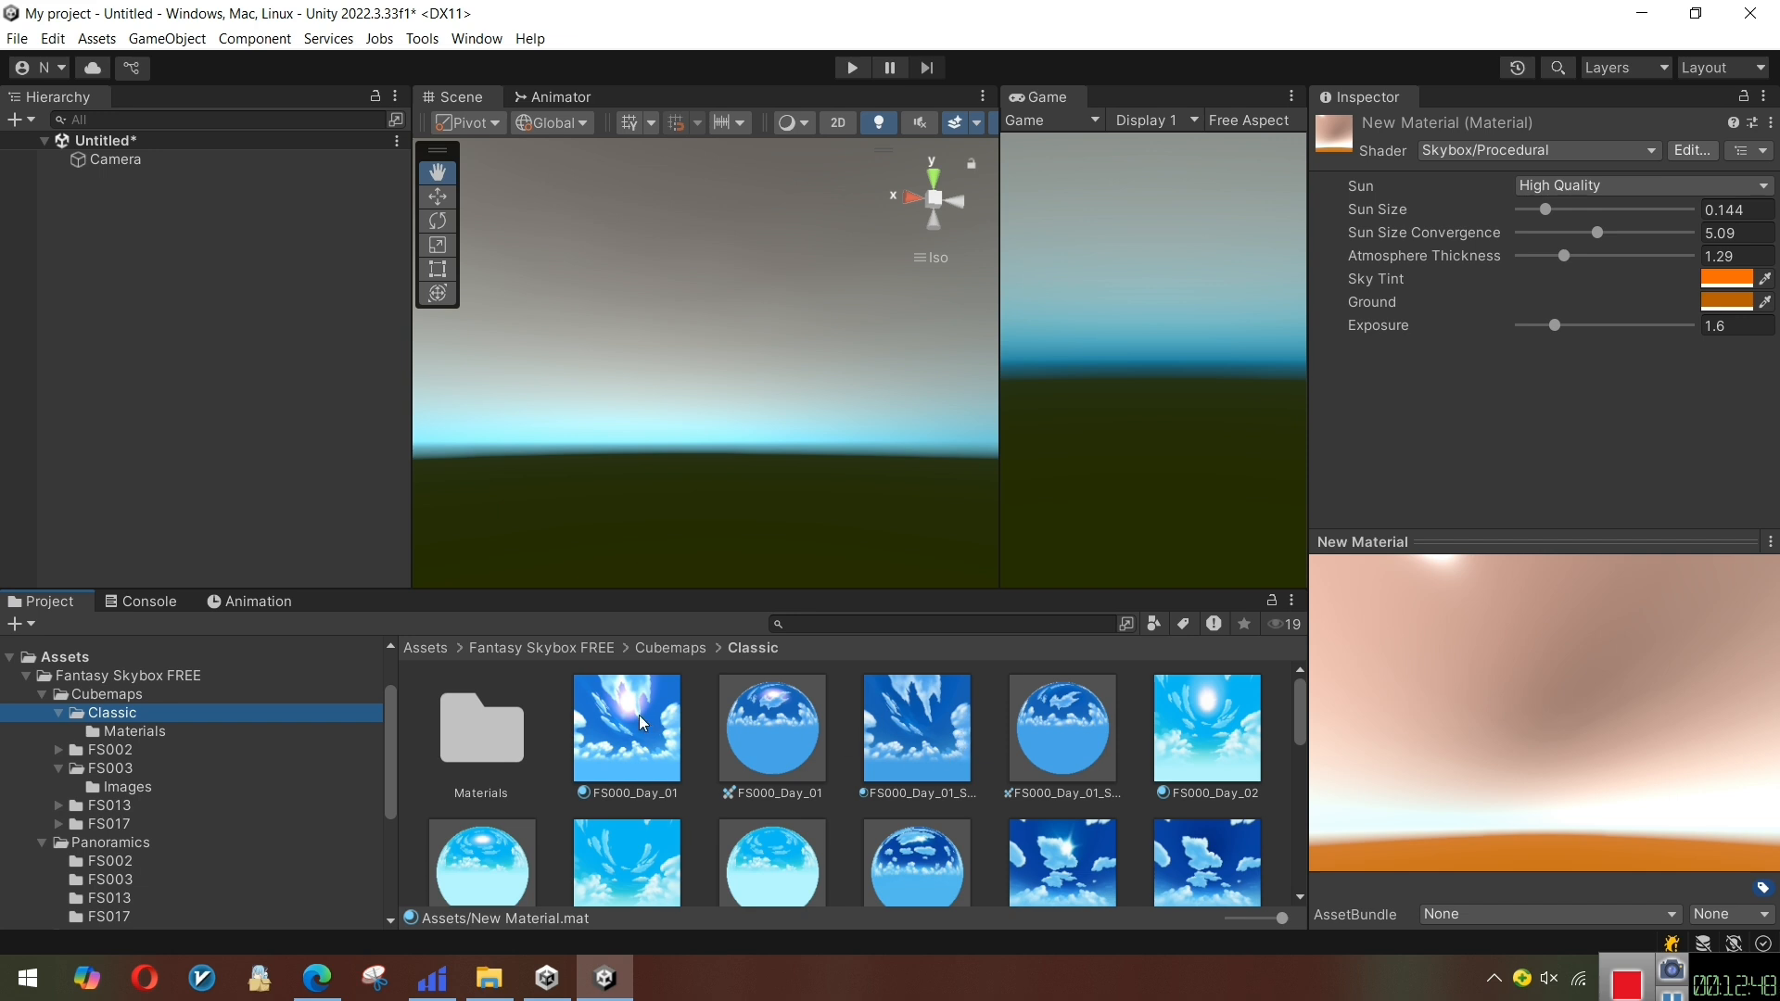
{"action": "left_click_drag", "start_coordinate": [638, 715], "coordinate": [735, 488]}
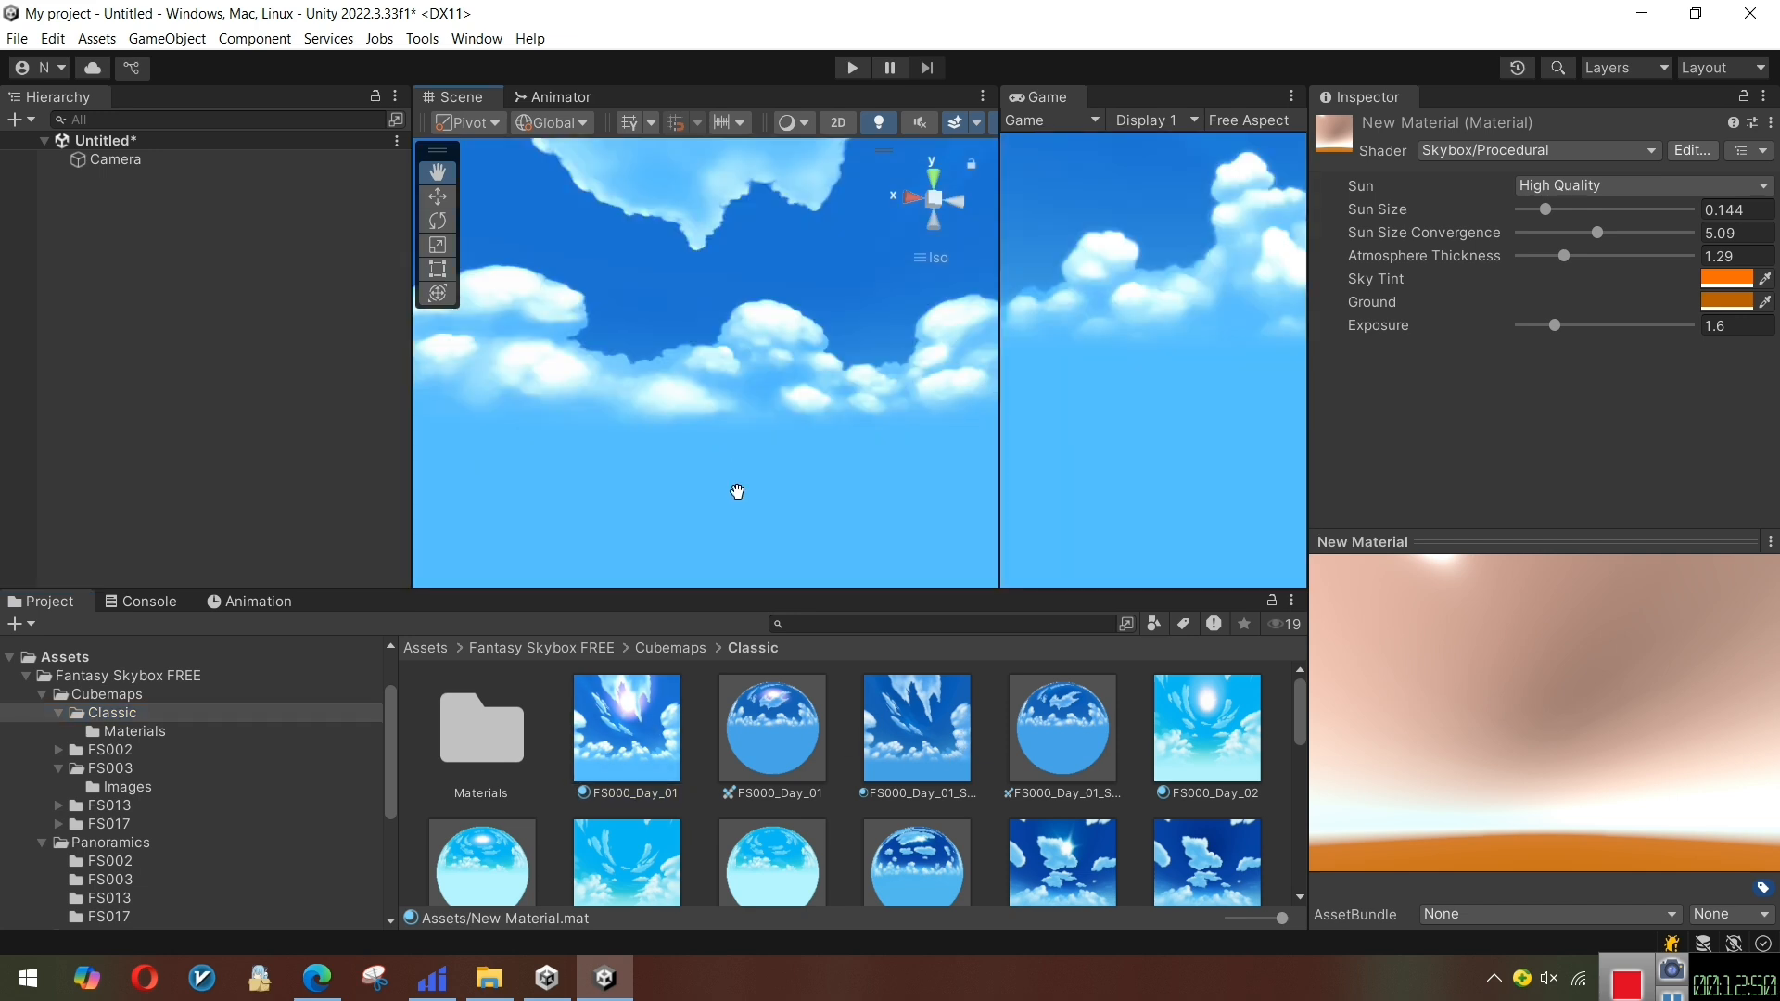
Look around the applied day sky in the Scene view and browse the remaining skybox assets in the Classic folder
{"action": "right_click_drag", "start_coordinate": [715, 512], "coordinate": [745, 988]}
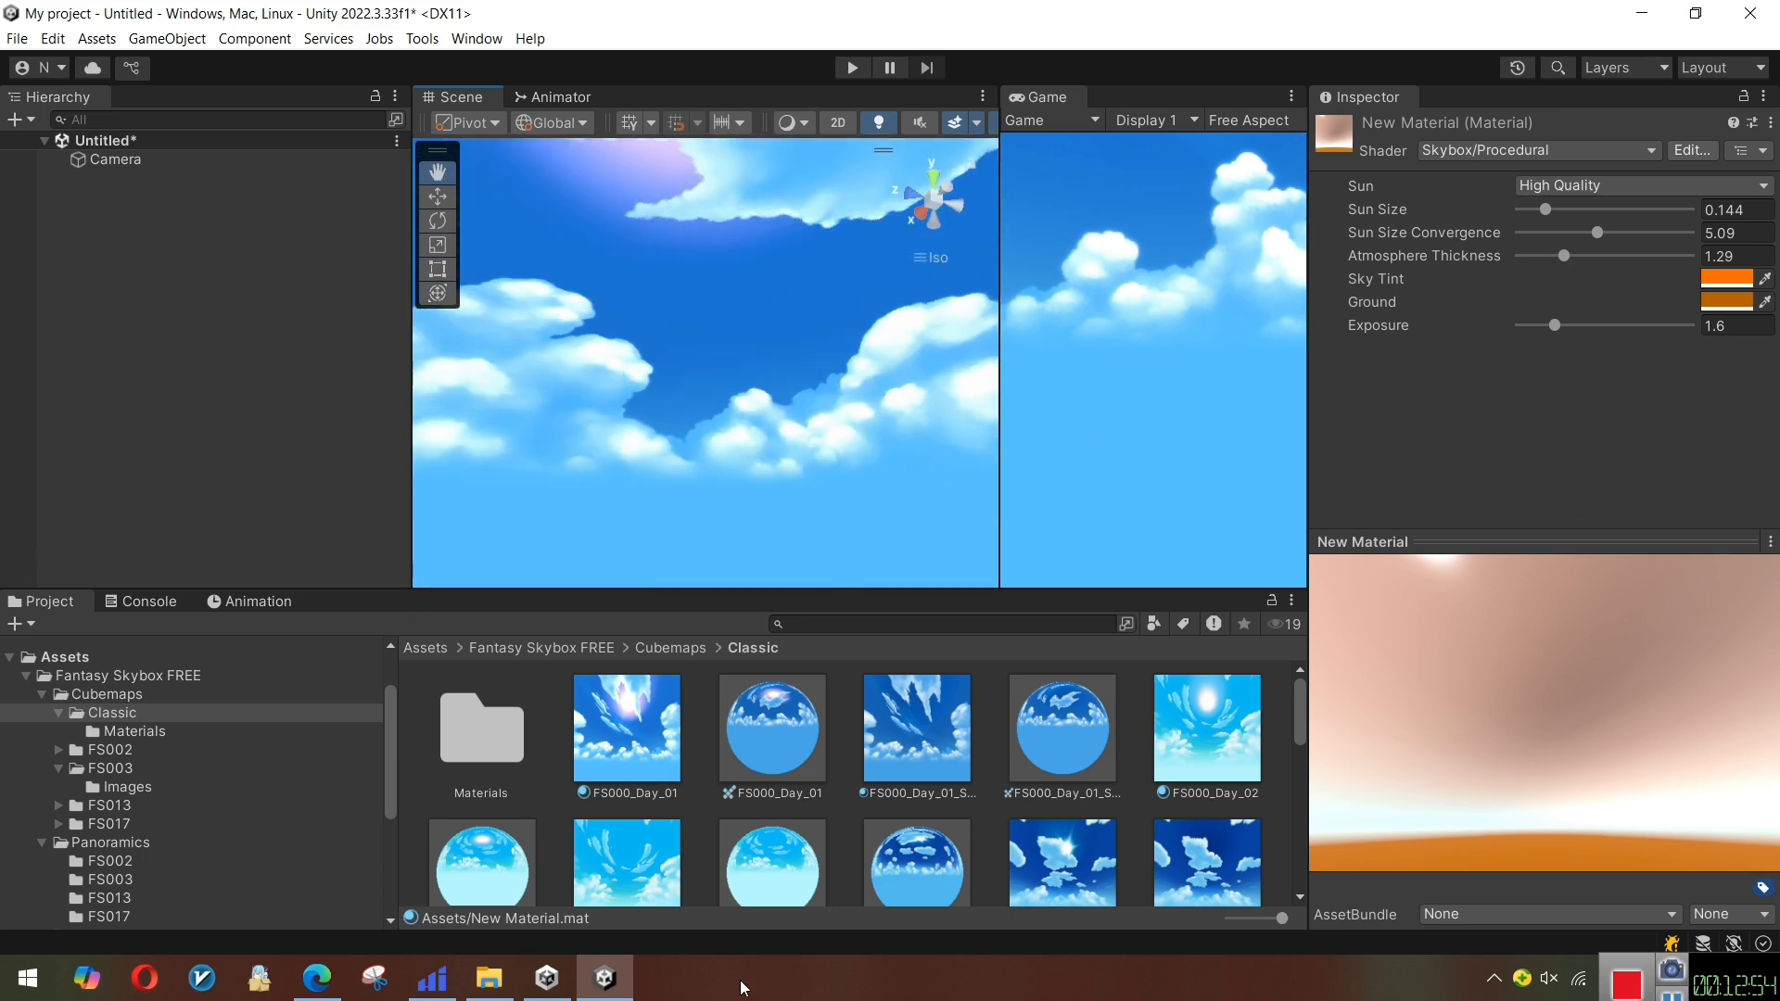
{"action": "right_click_drag", "start_coordinate": [787, 395], "coordinate": [1111, 442]}
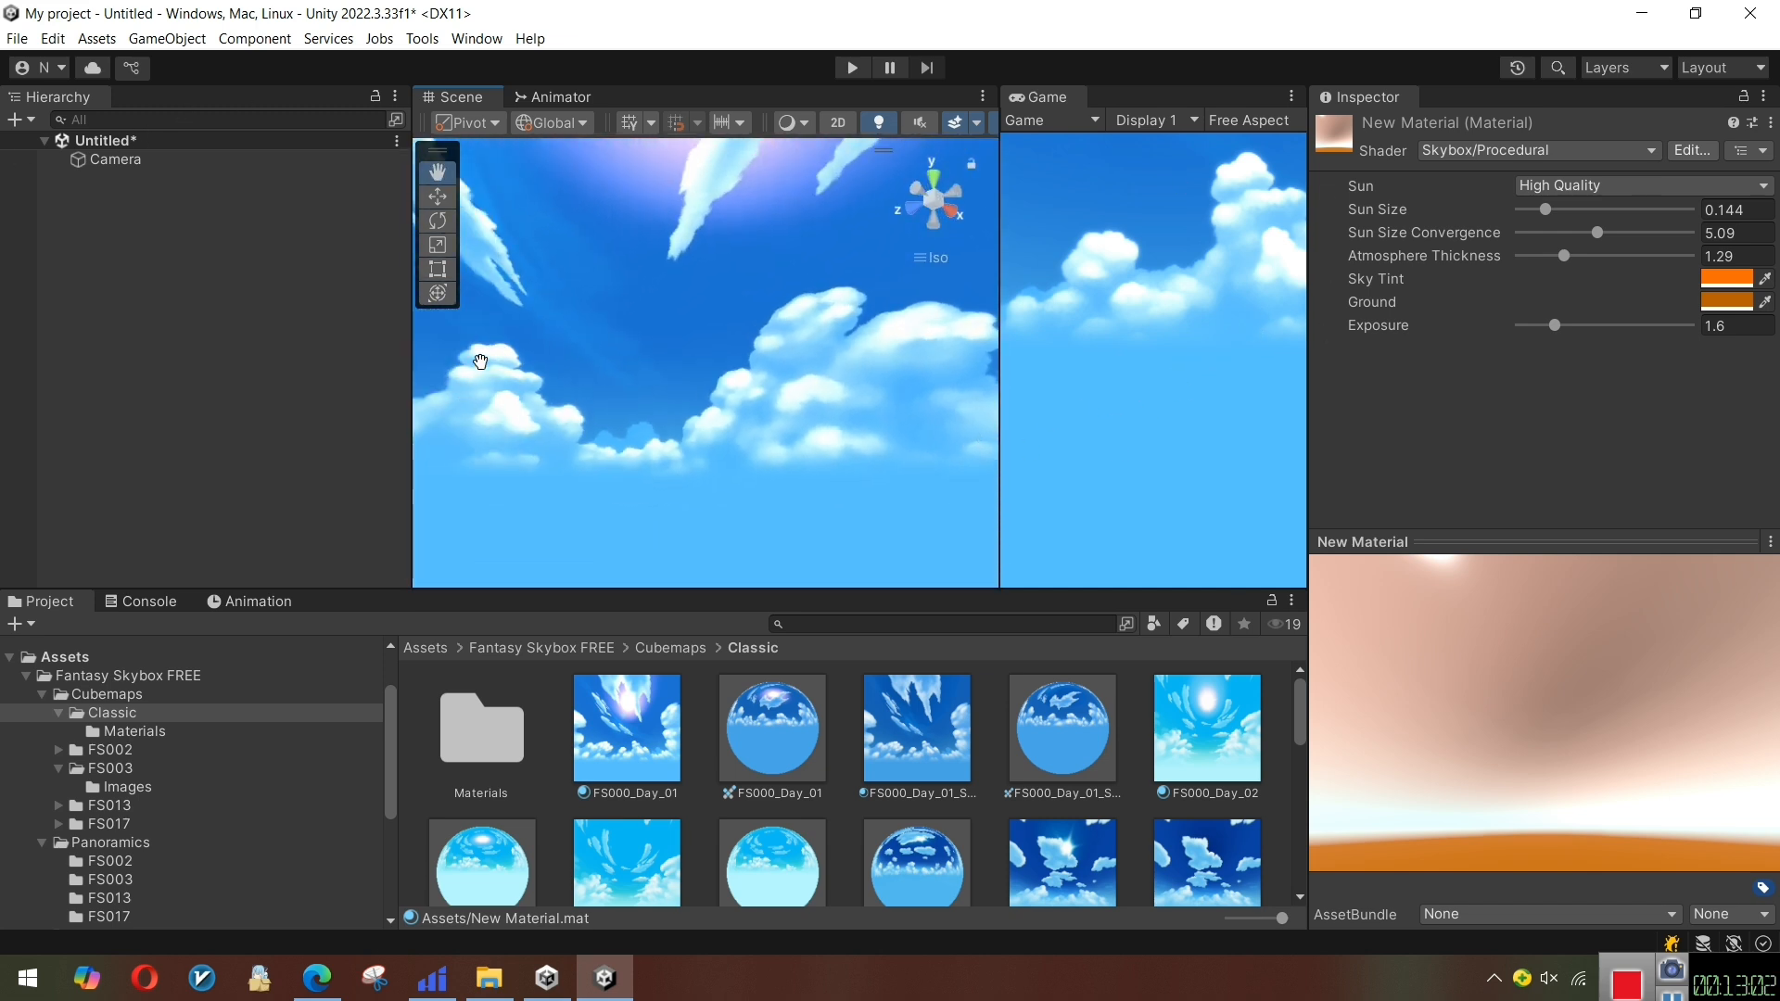
{"action": "right_click_drag", "start_coordinate": [740, 318], "coordinate": [1476, 419]}
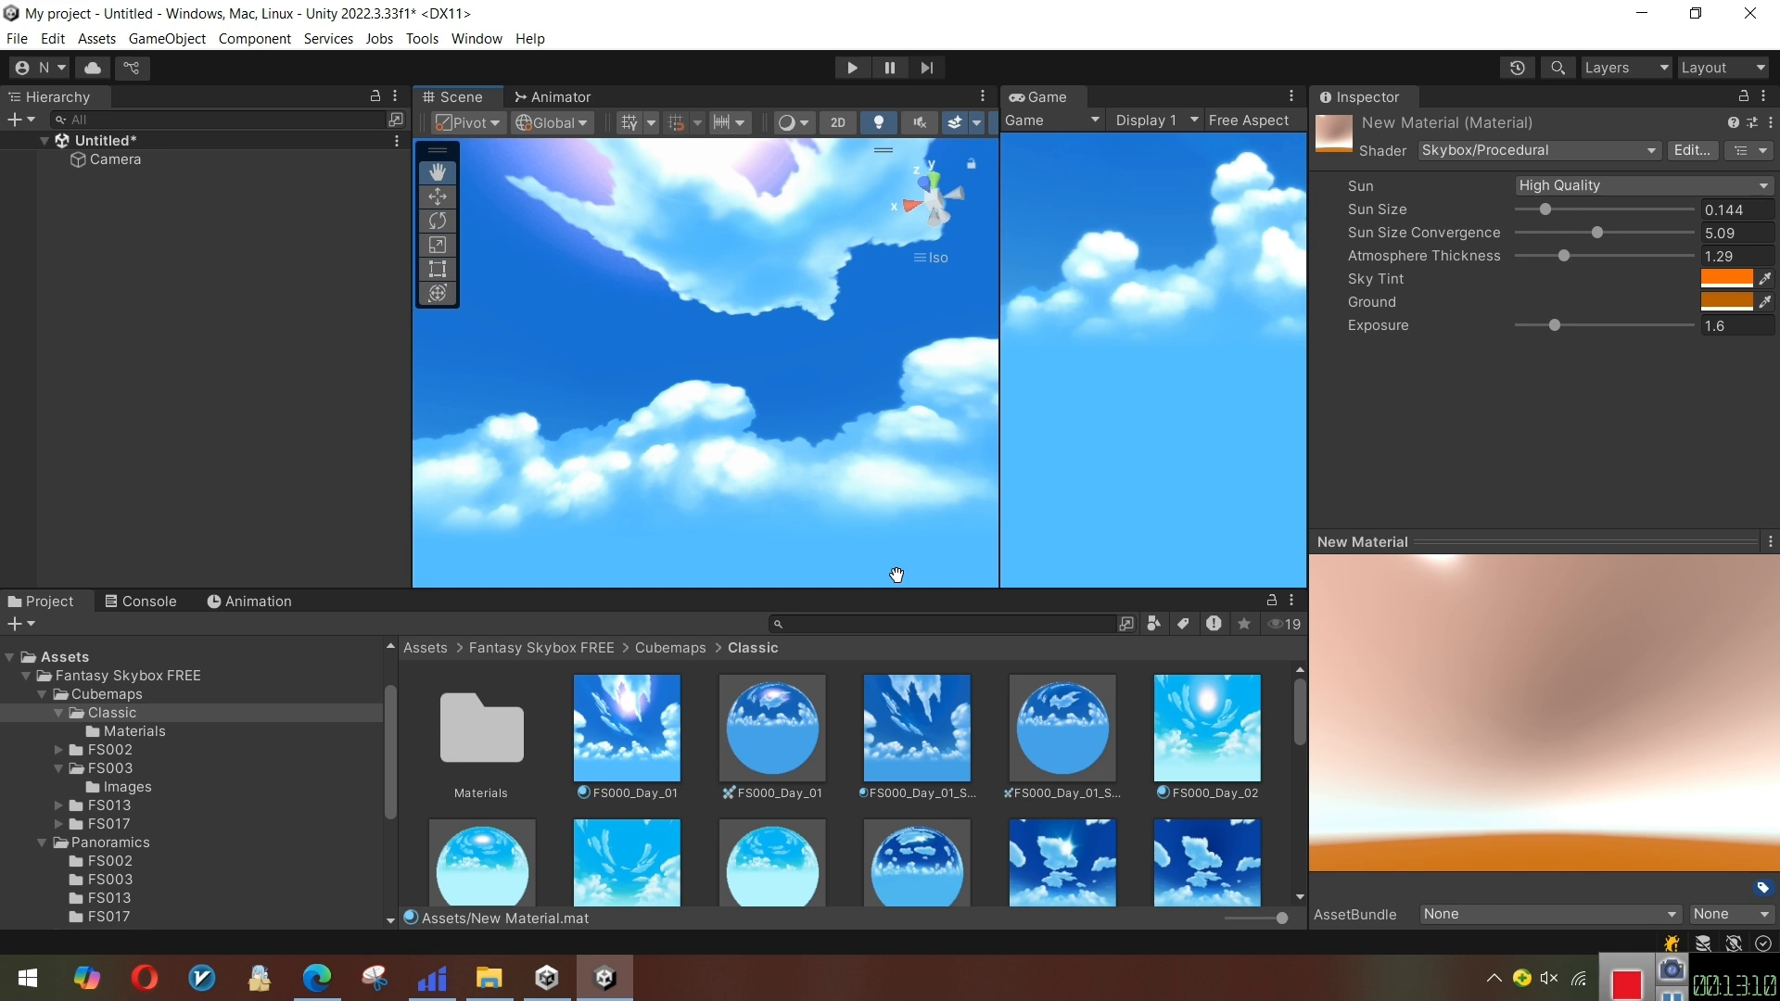
{"action": "right_click_drag", "start_coordinate": [628, 273], "coordinate": [653, 509]}
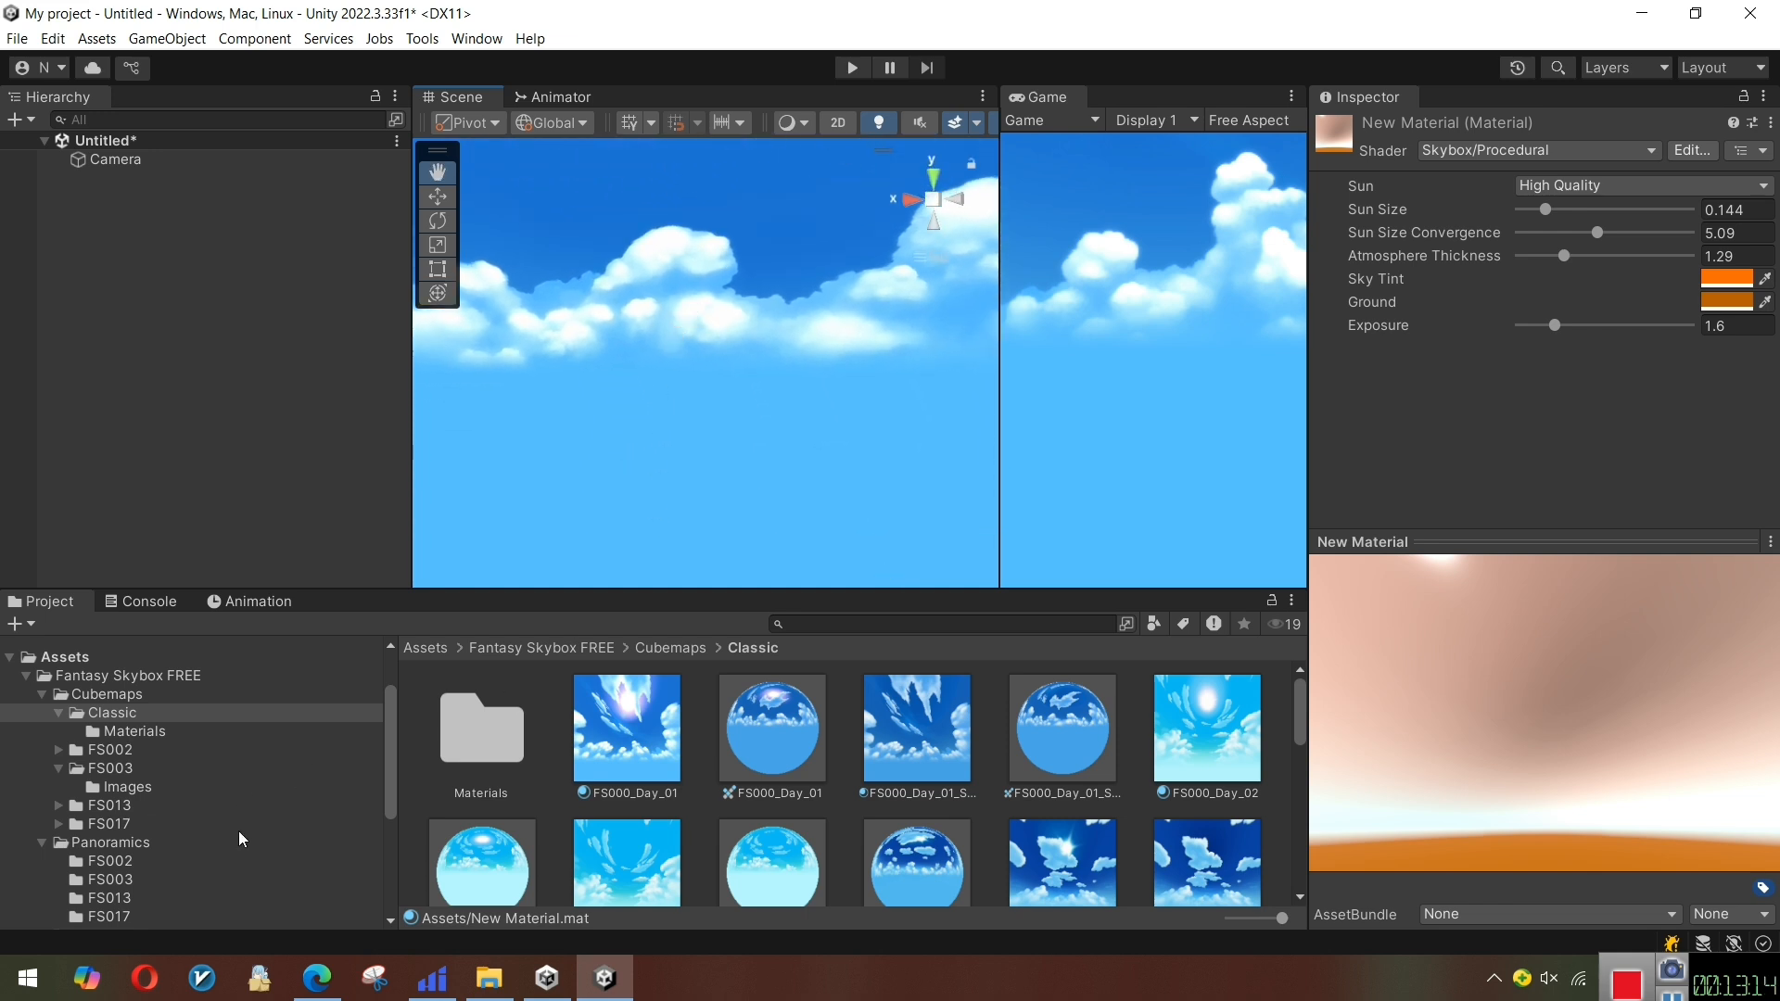
{"action": "scroll", "coordinate": [835, 814], "scroll_direction": "down", "scroll_amount": 6}
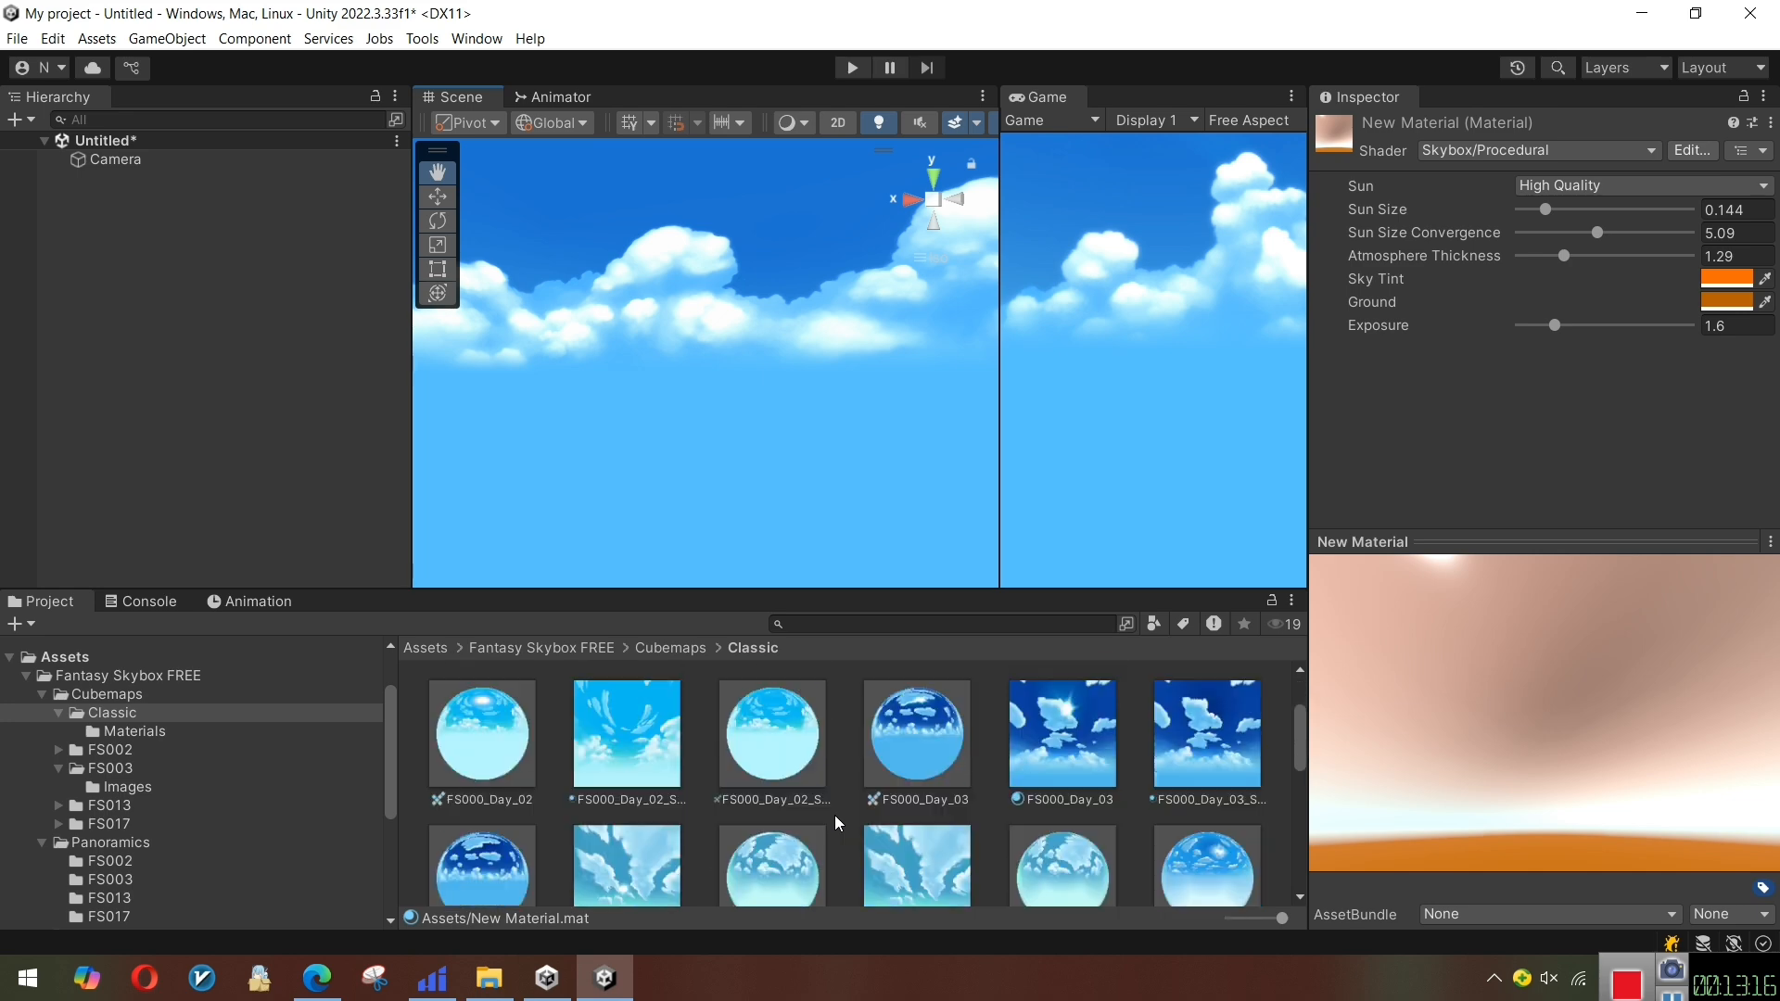
{"action": "scroll", "coordinate": [834, 814], "scroll_direction": "down", "scroll_amount": 3}
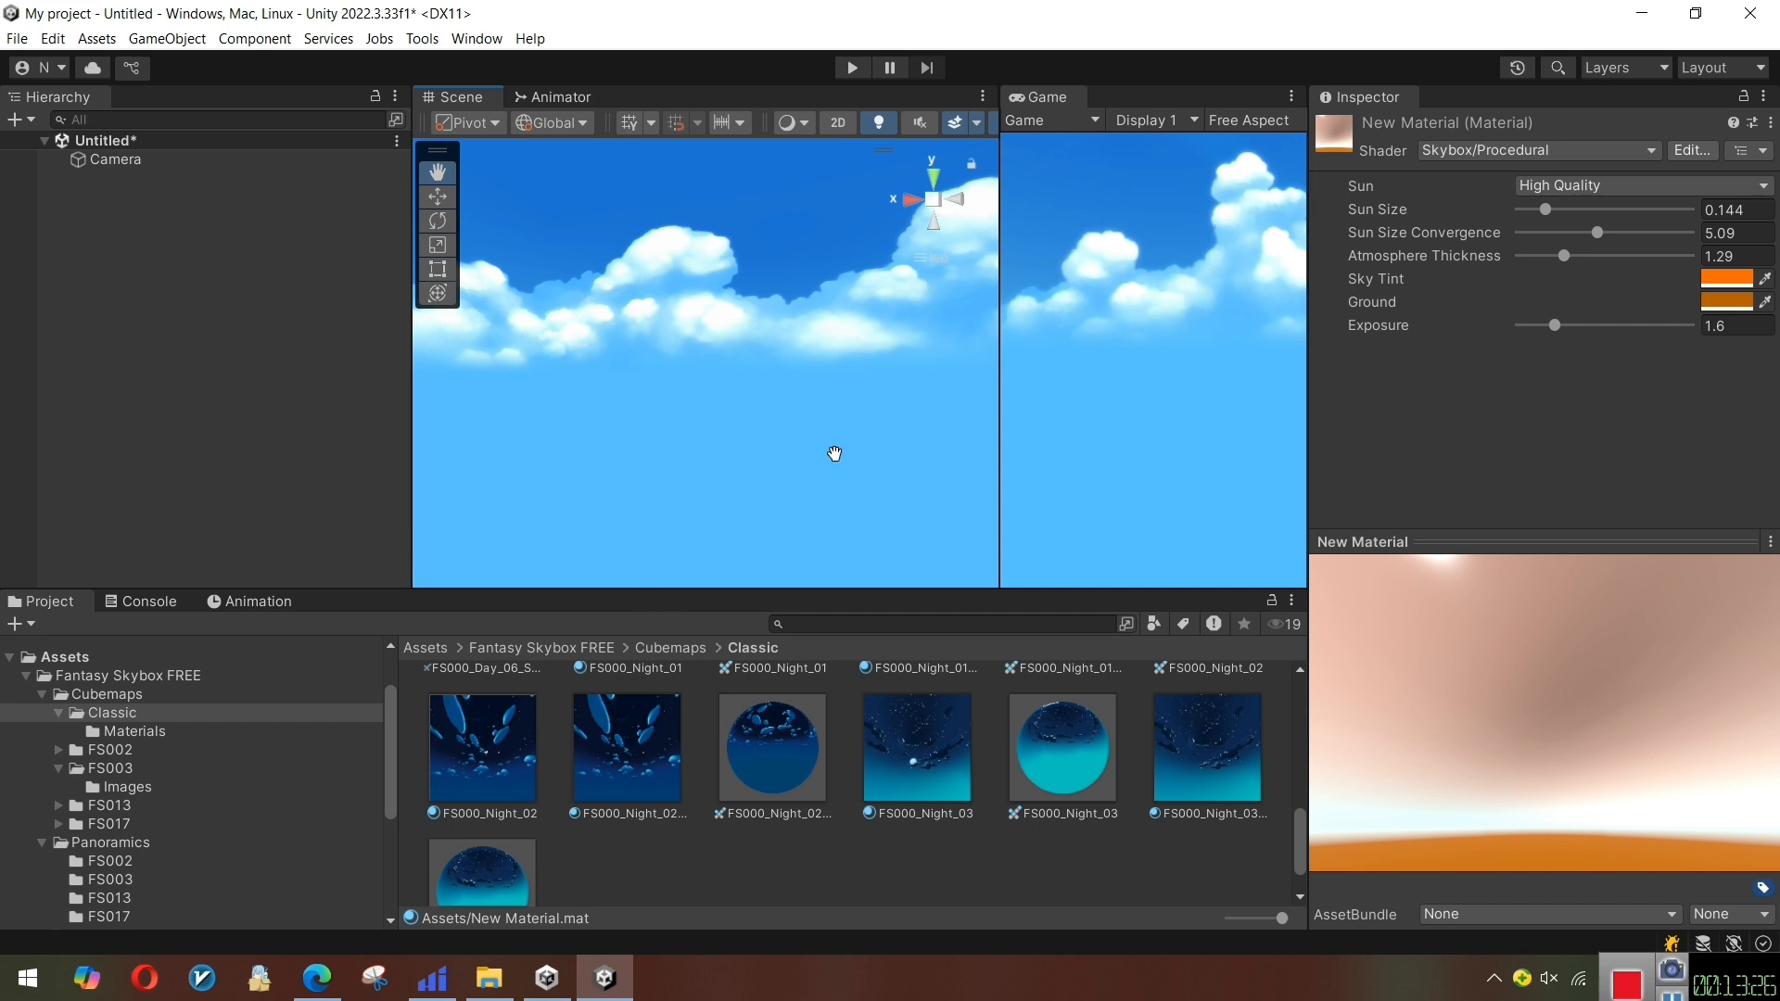
Switch to the browser and open the Skybox AI Generator by Blockade Labs page from the Asset Store's free skybox results
{"action": "left_click", "coordinate": [315, 981]}
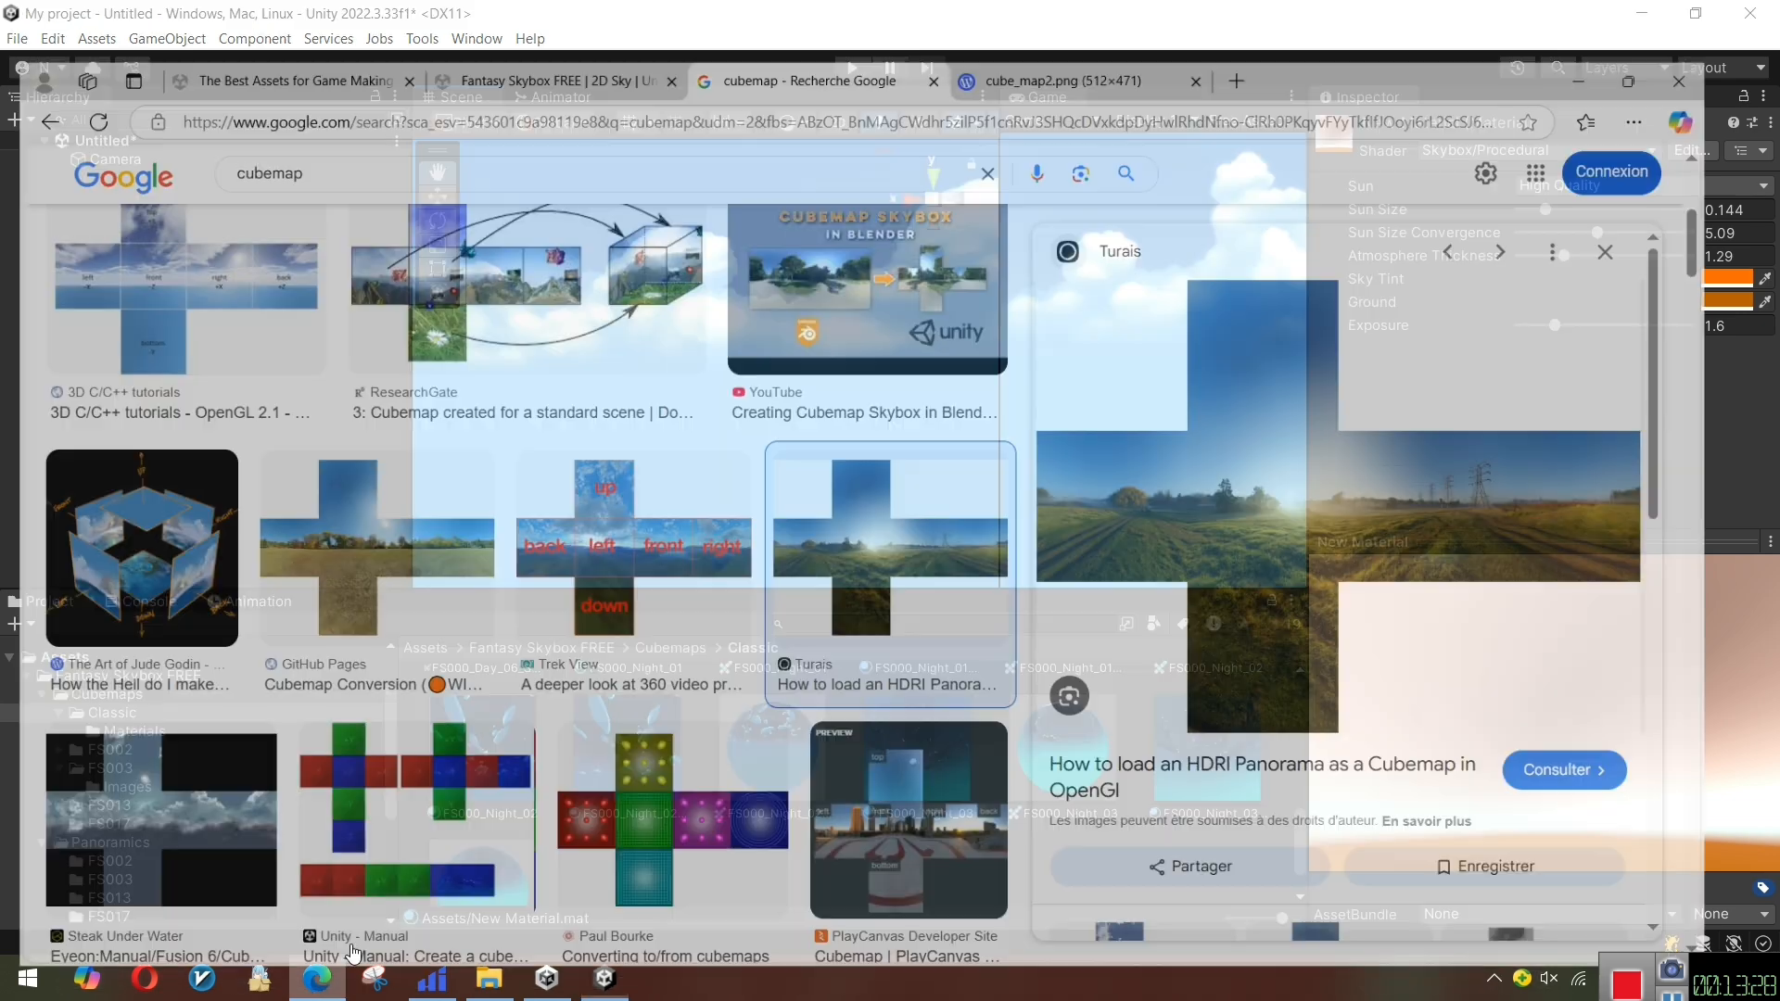
{"action": "left_click", "coordinate": [445, 19]}
{"action": "left_click", "coordinate": [408, 21]}
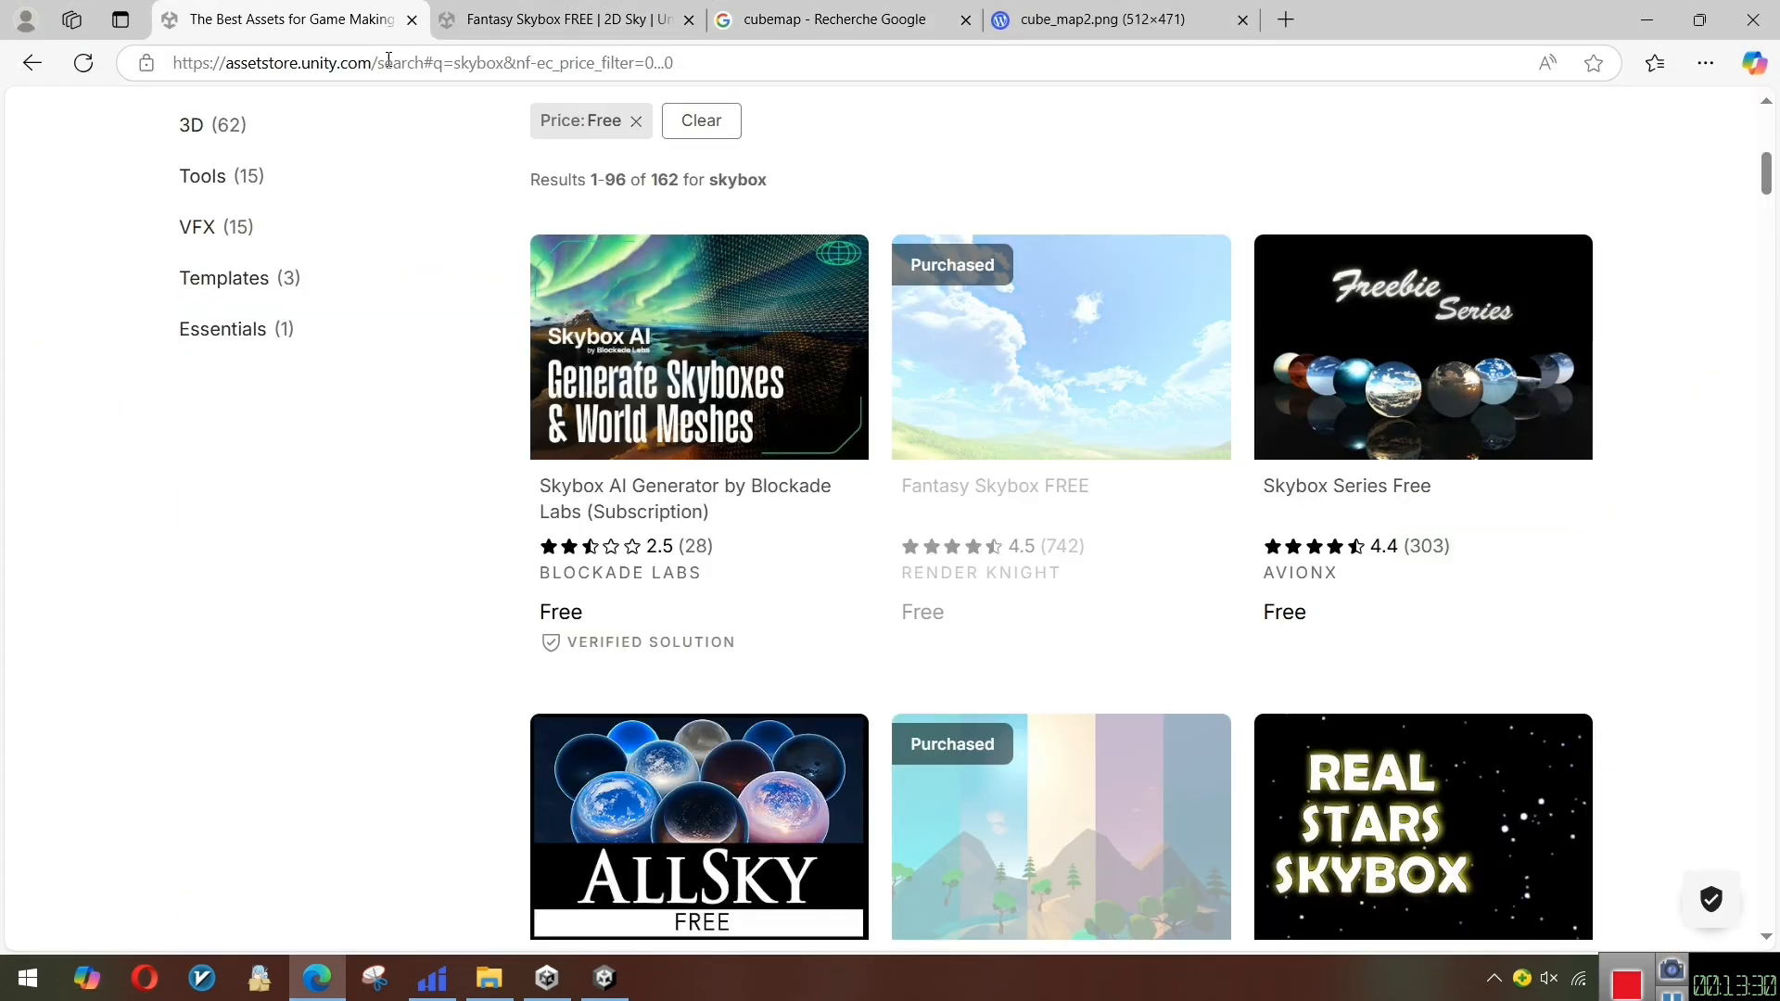
{"action": "scroll", "coordinate": [914, 741], "scroll_direction": "up", "scroll_amount": 3}
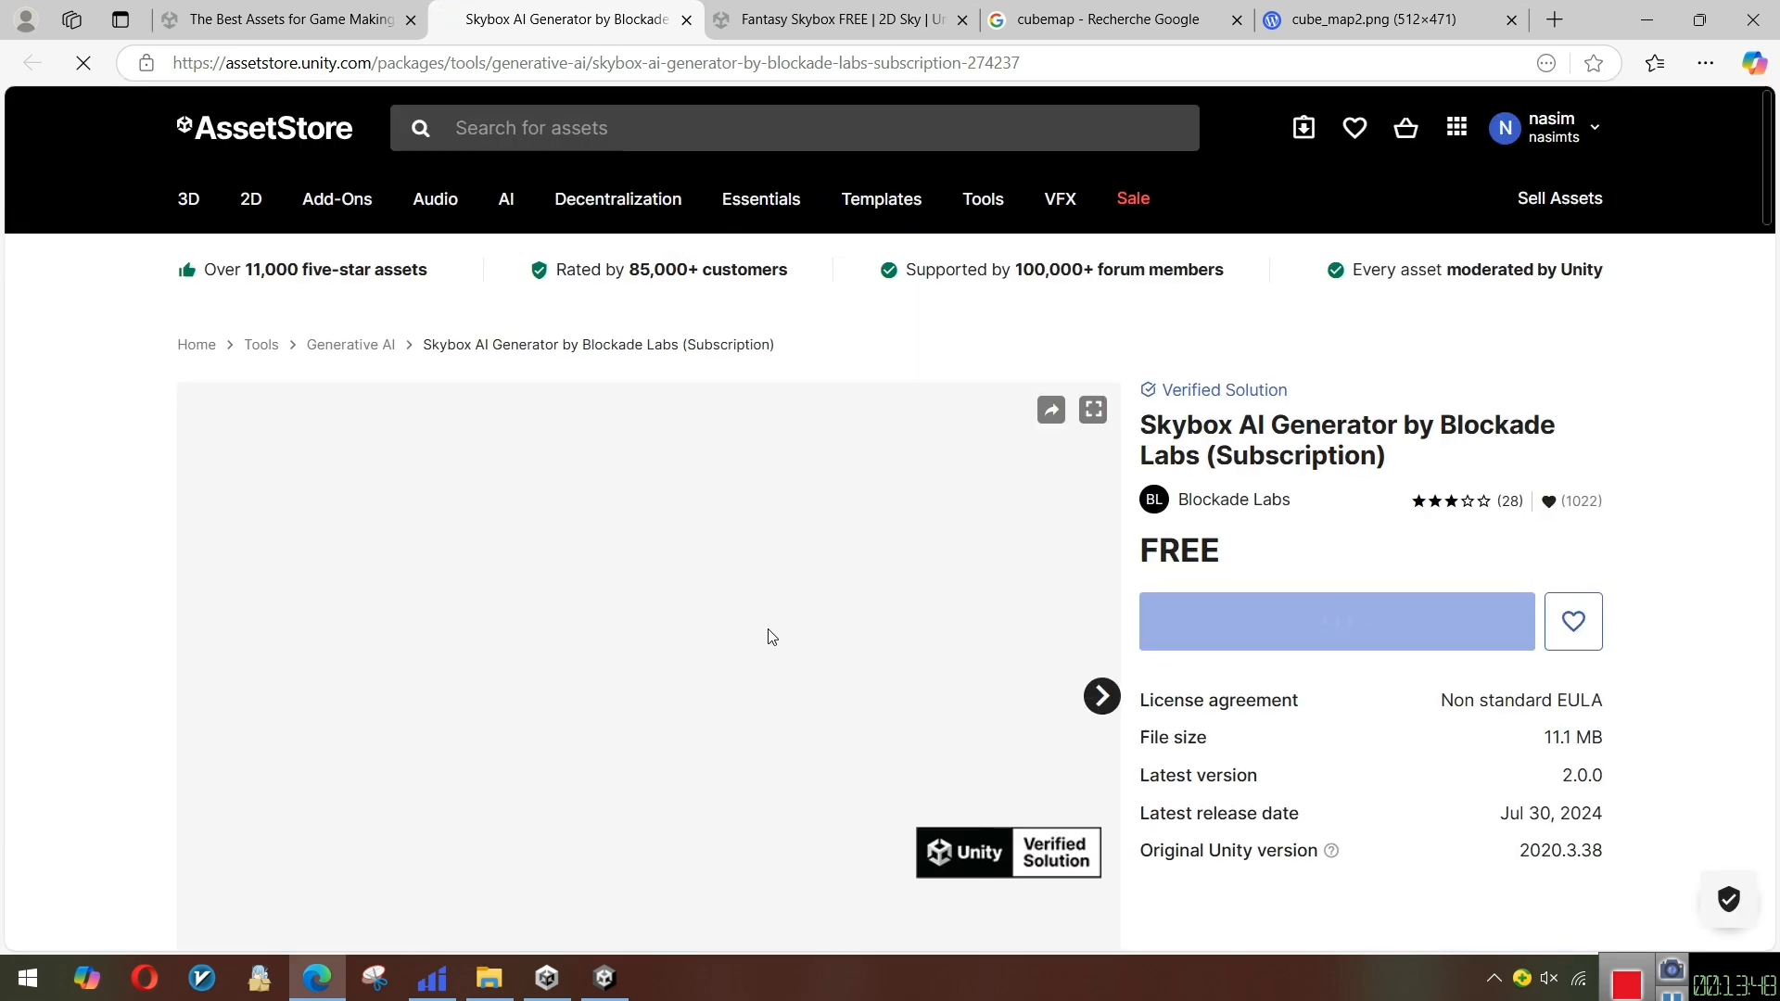
View preview images 4 to 7 in the Skybox AI Generator gallery
{"action": "scroll", "coordinate": [765, 635], "scroll_direction": "down", "scroll_amount": 3}
{"action": "left_click", "coordinate": [712, 826]}
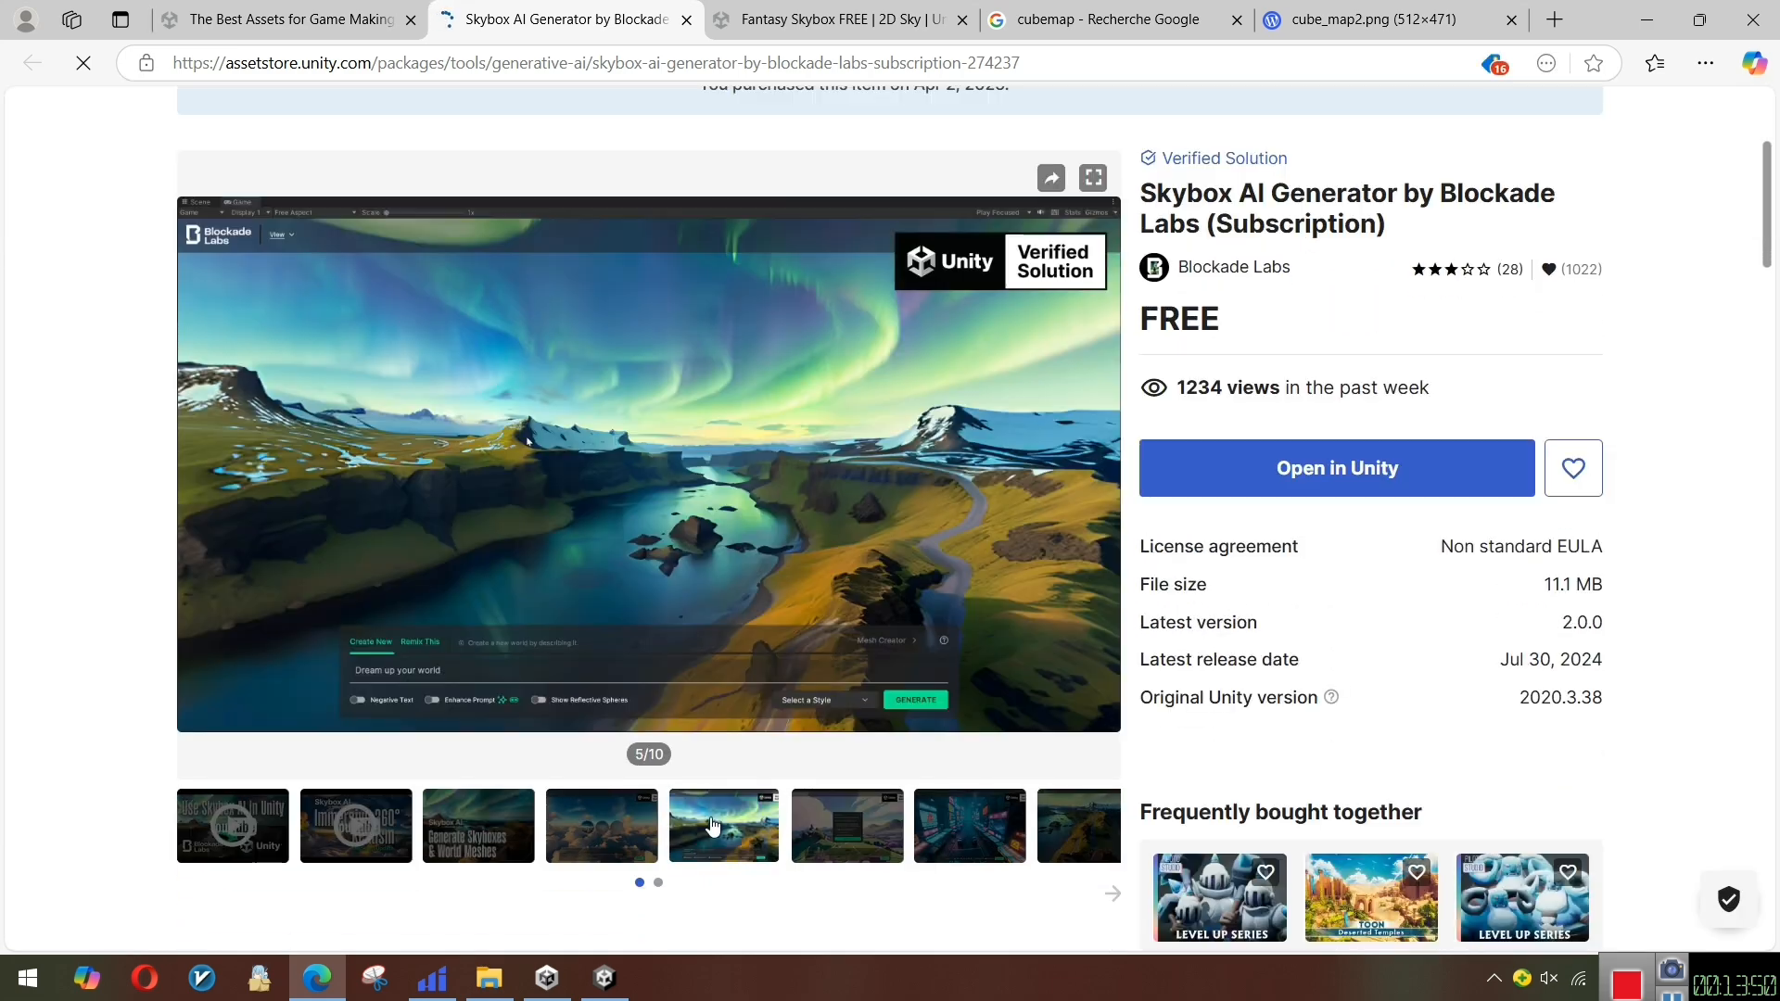
{"action": "scroll", "coordinate": [892, 547], "scroll_direction": "up", "scroll_amount": 1}
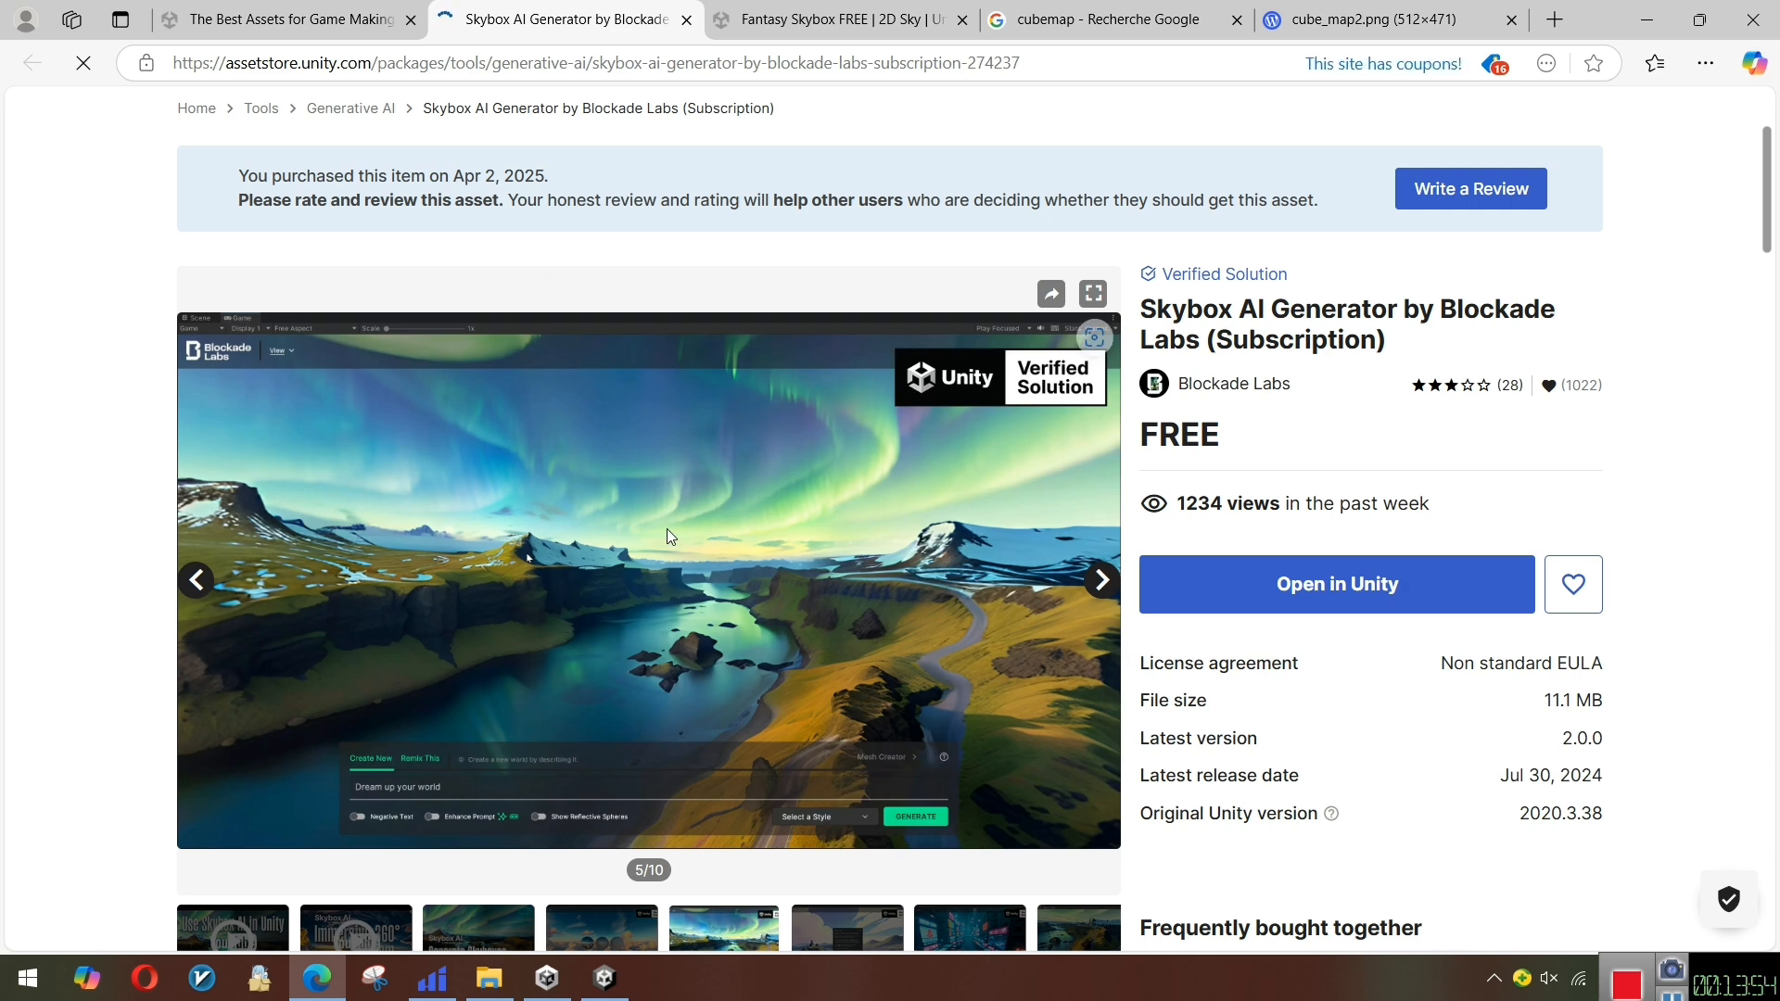
{"action": "scroll", "coordinate": [668, 530], "scroll_direction": "down", "scroll_amount": 2}
{"action": "left_click", "coordinate": [626, 714]}
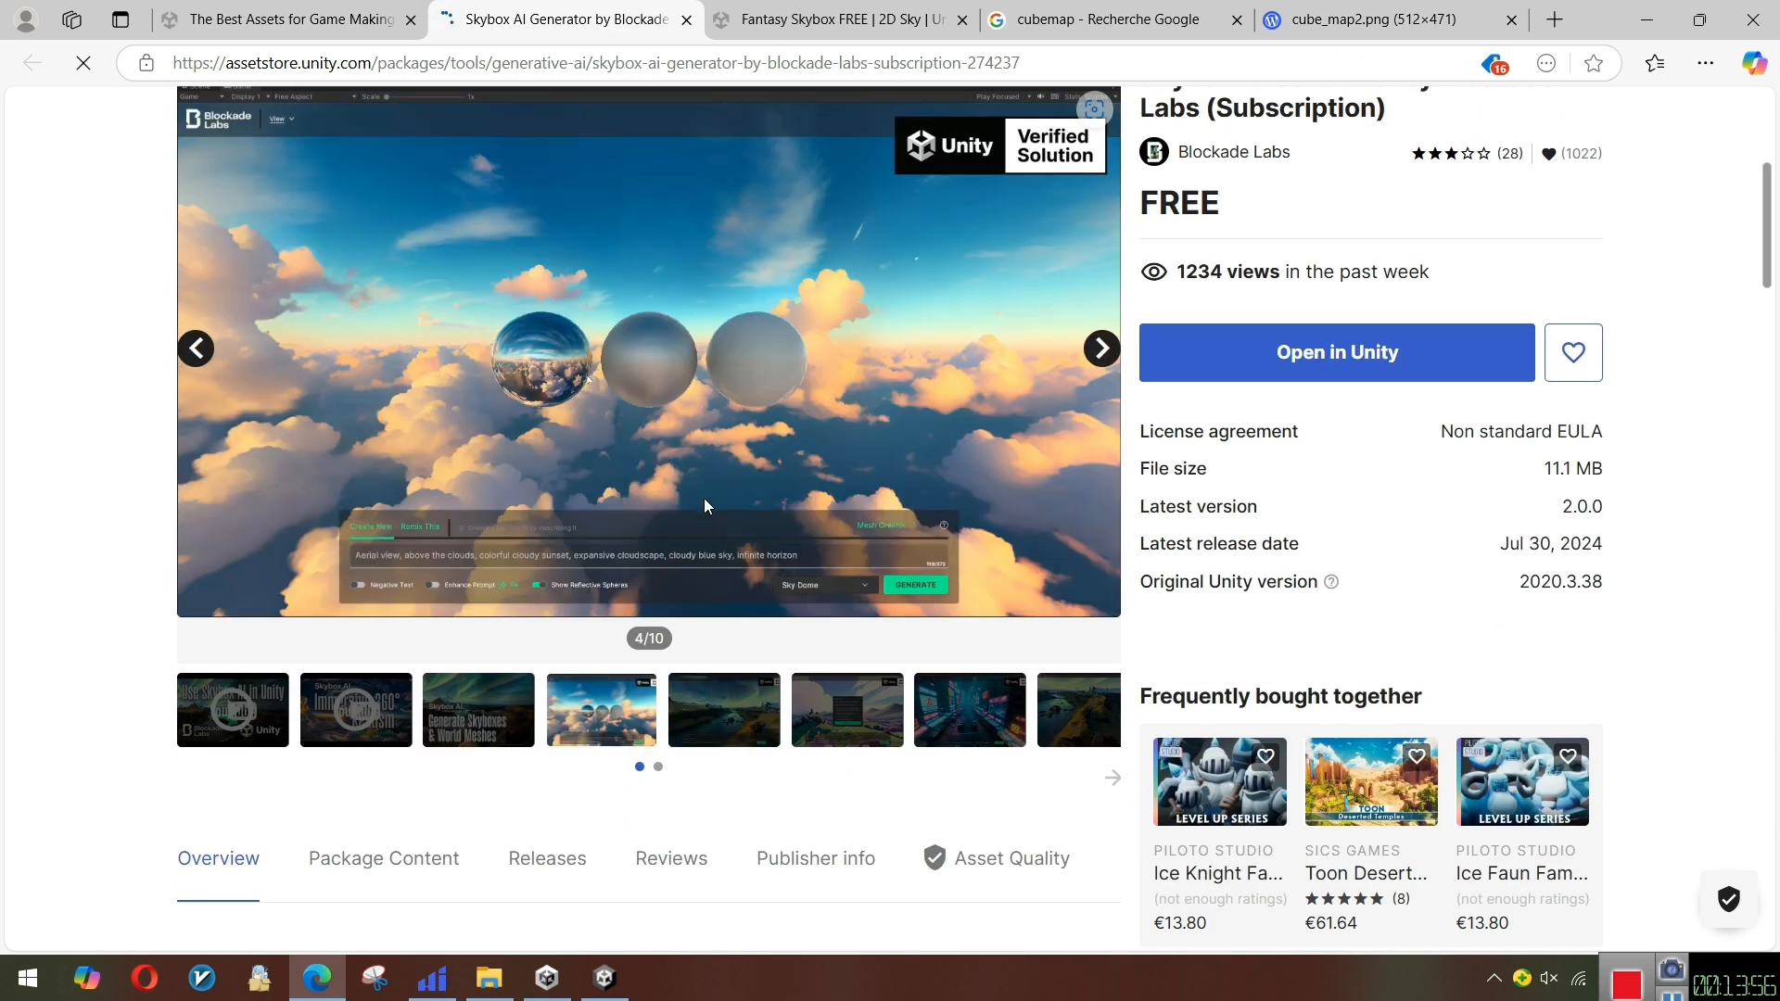
{"action": "scroll", "coordinate": [704, 505], "scroll_direction": "down", "scroll_amount": 1}
{"action": "left_click", "coordinate": [723, 602]}
{"action": "left_click", "coordinate": [839, 594]}
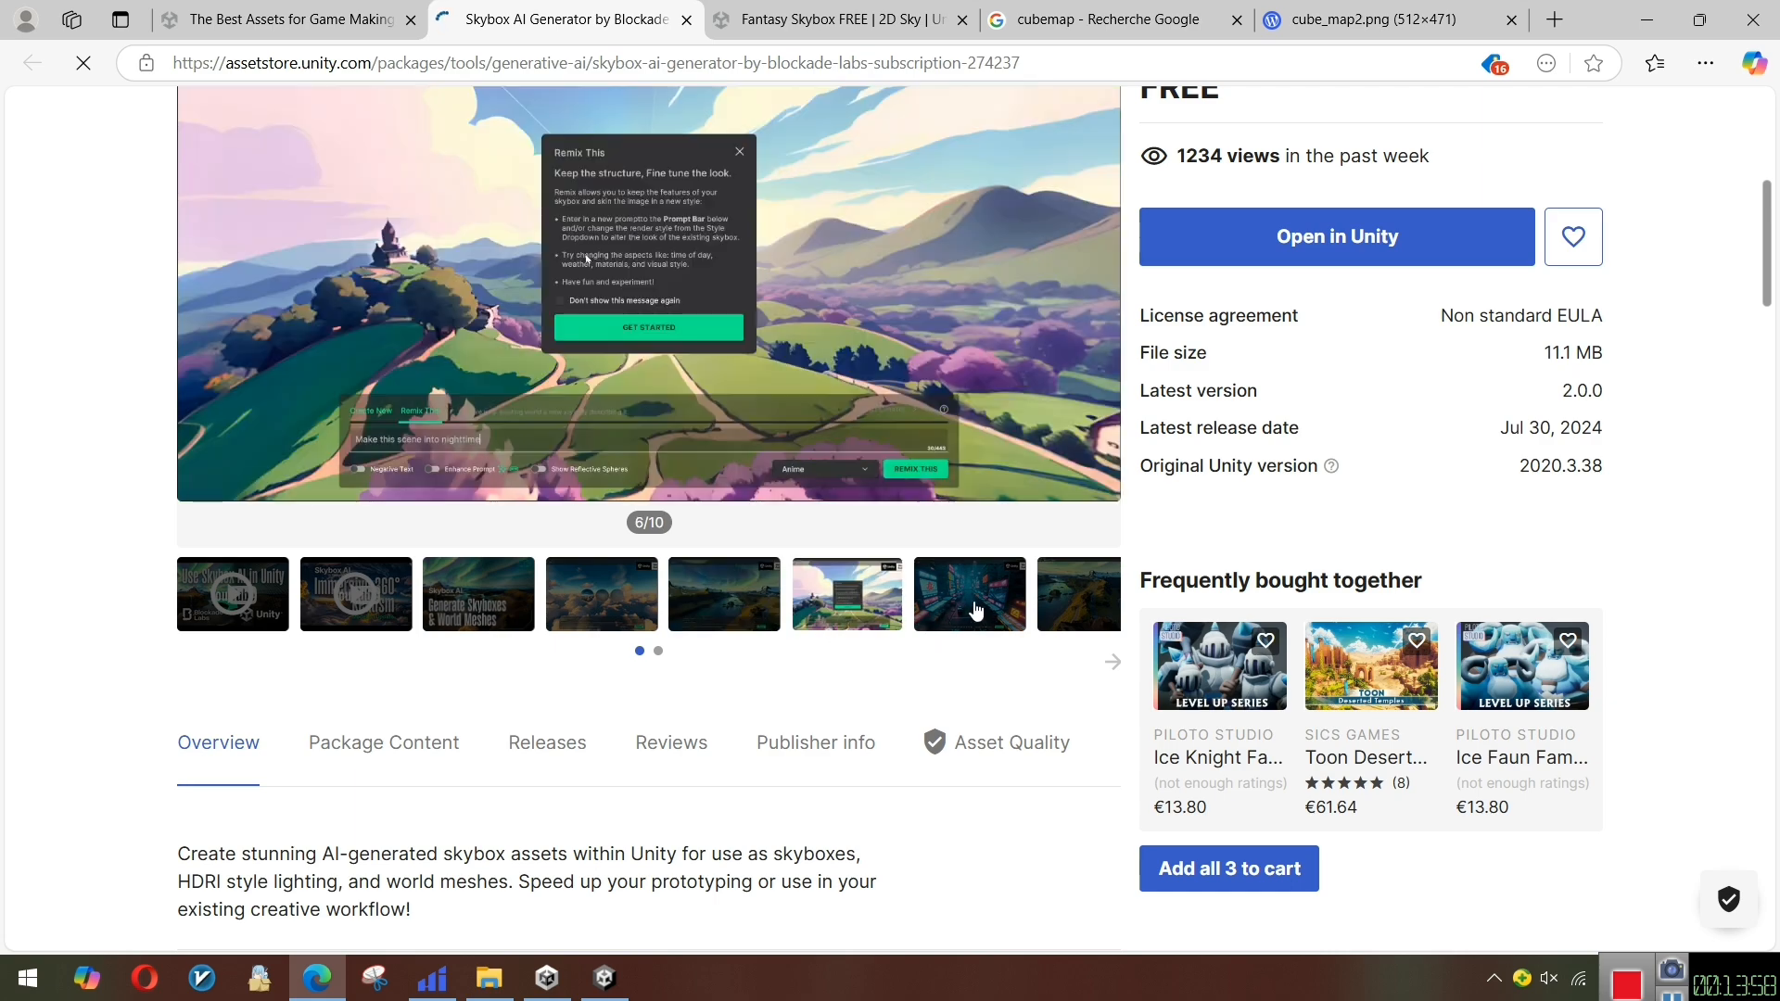
{"action": "left_click", "coordinate": [975, 610]}
Review the Skybox AI Generator's asset details, overview and render pipeline compatibility, and return to its import option
{"action": "scroll", "coordinate": [968, 649], "scroll_direction": "up", "scroll_amount": 2}
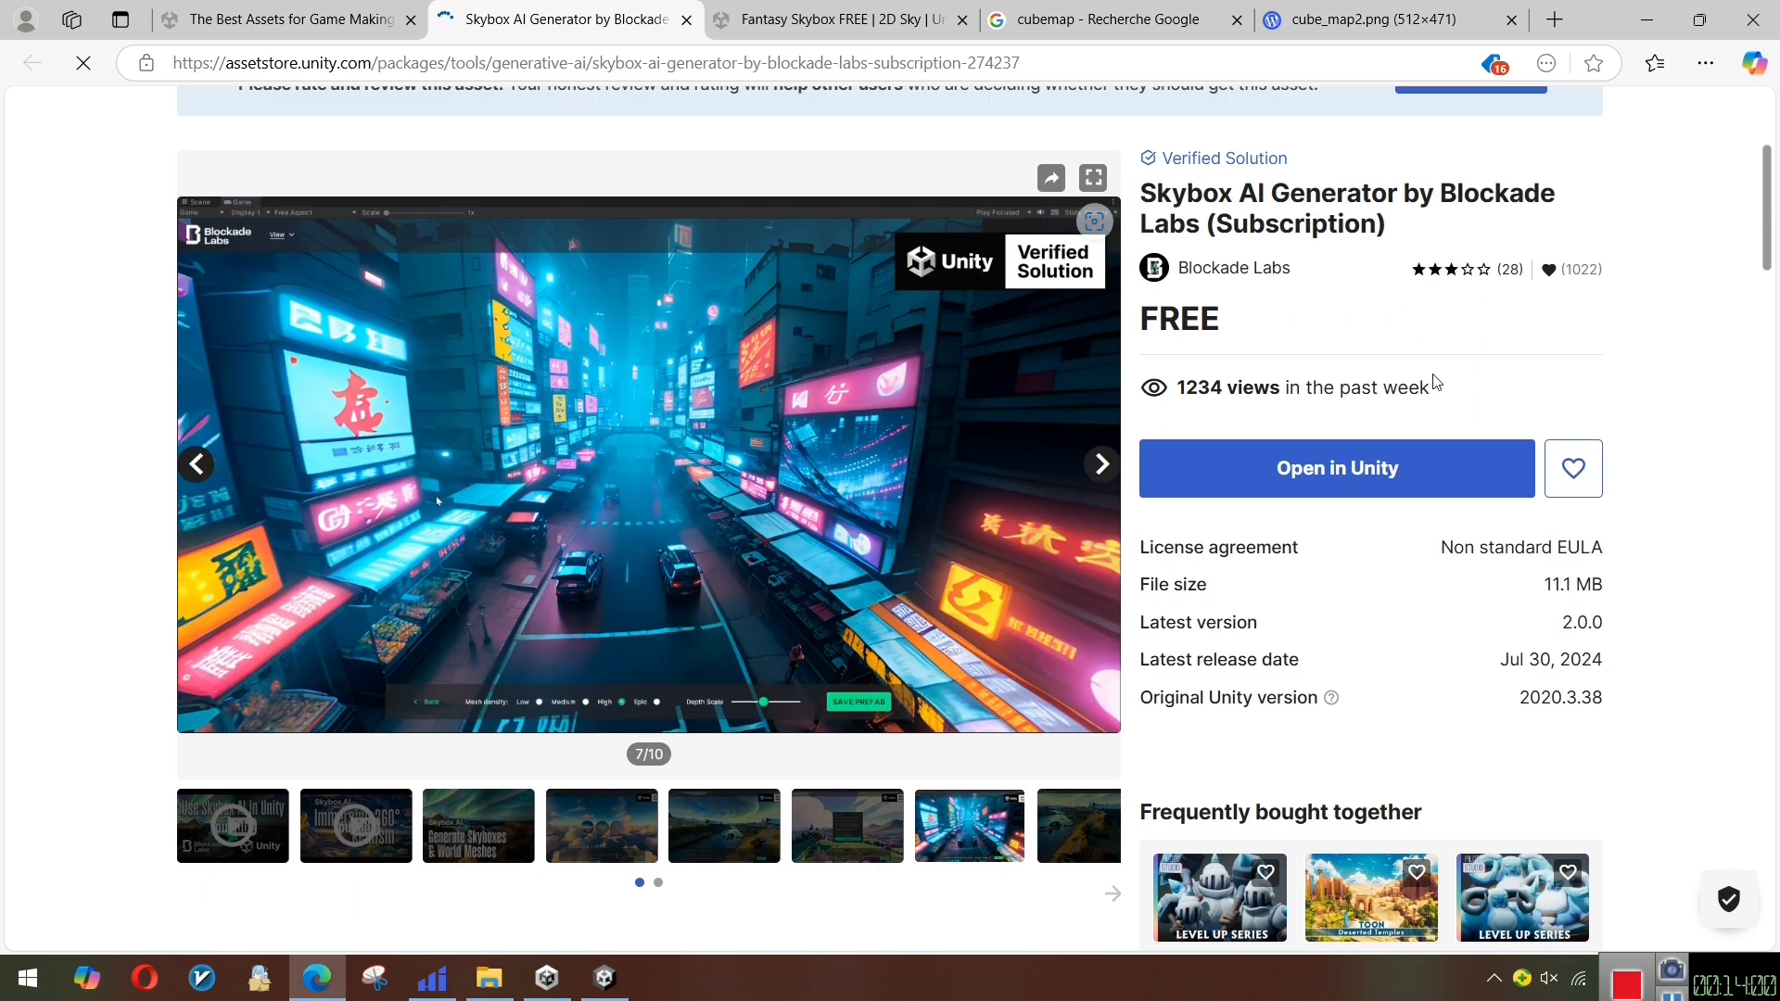
{"action": "scroll", "coordinate": [1378, 556], "scroll_direction": "down", "scroll_amount": 4}
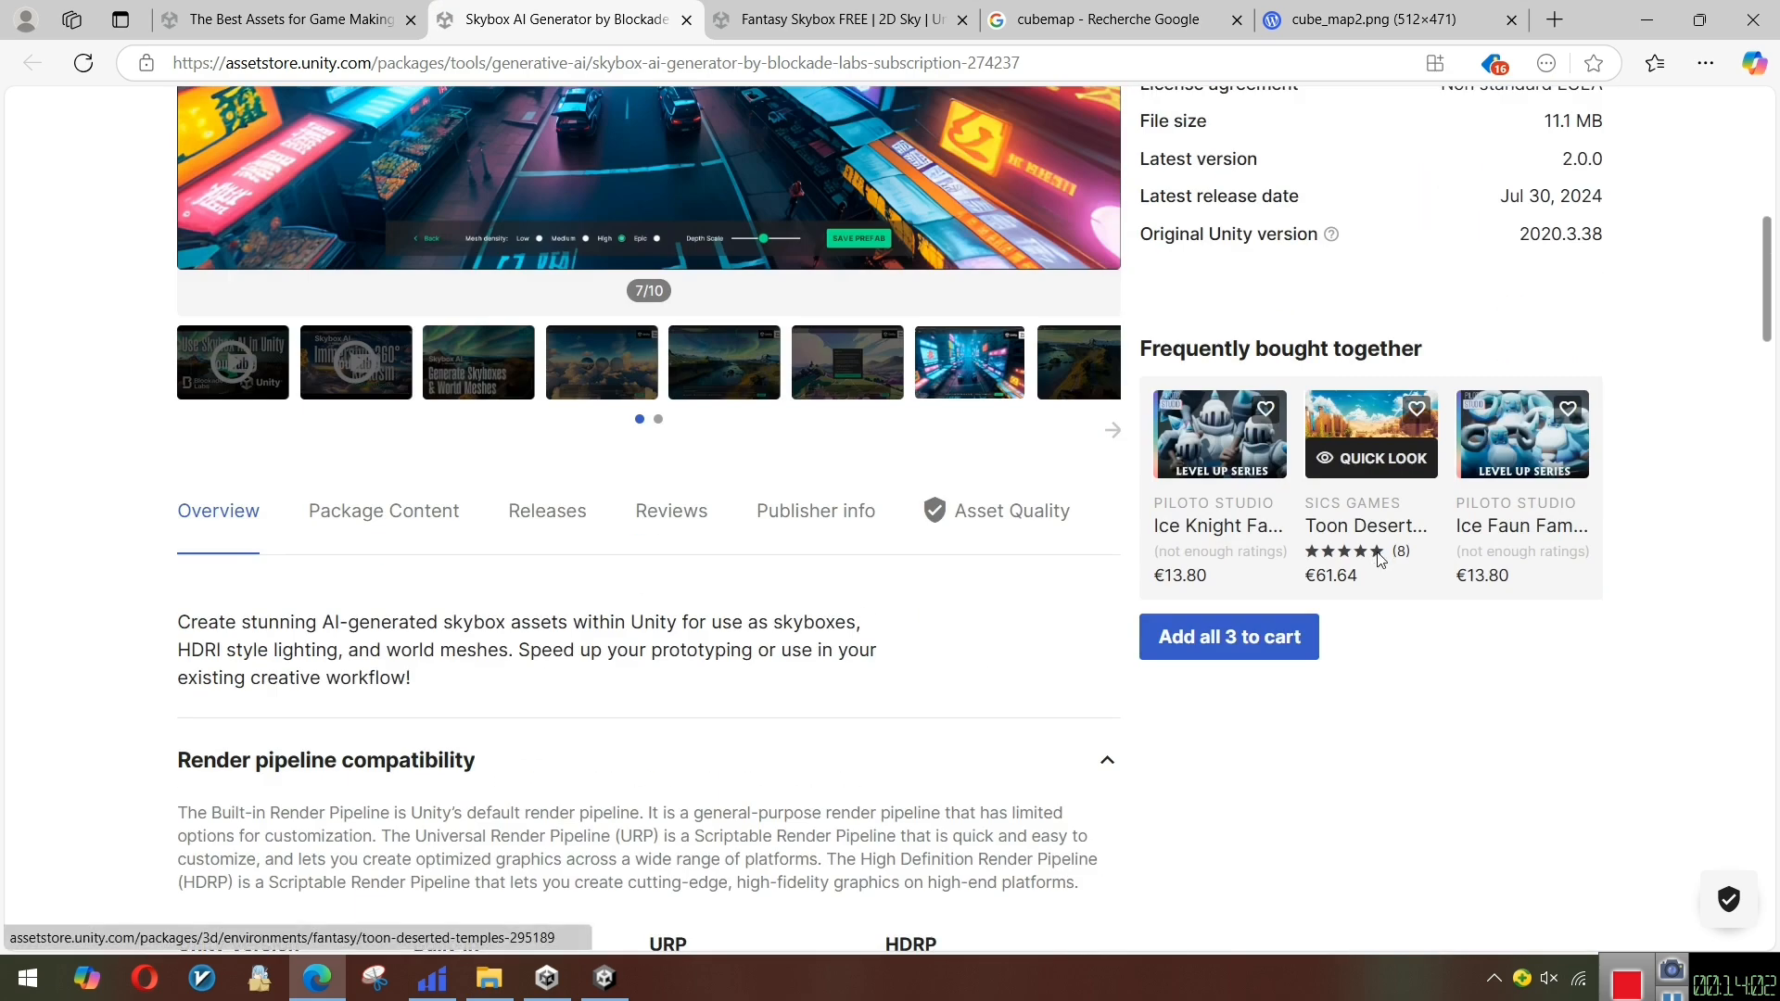
{"action": "scroll", "coordinate": [1379, 556], "scroll_direction": "down", "scroll_amount": 3}
{"action": "scroll", "coordinate": [1380, 558], "scroll_direction": "up", "scroll_amount": 7}
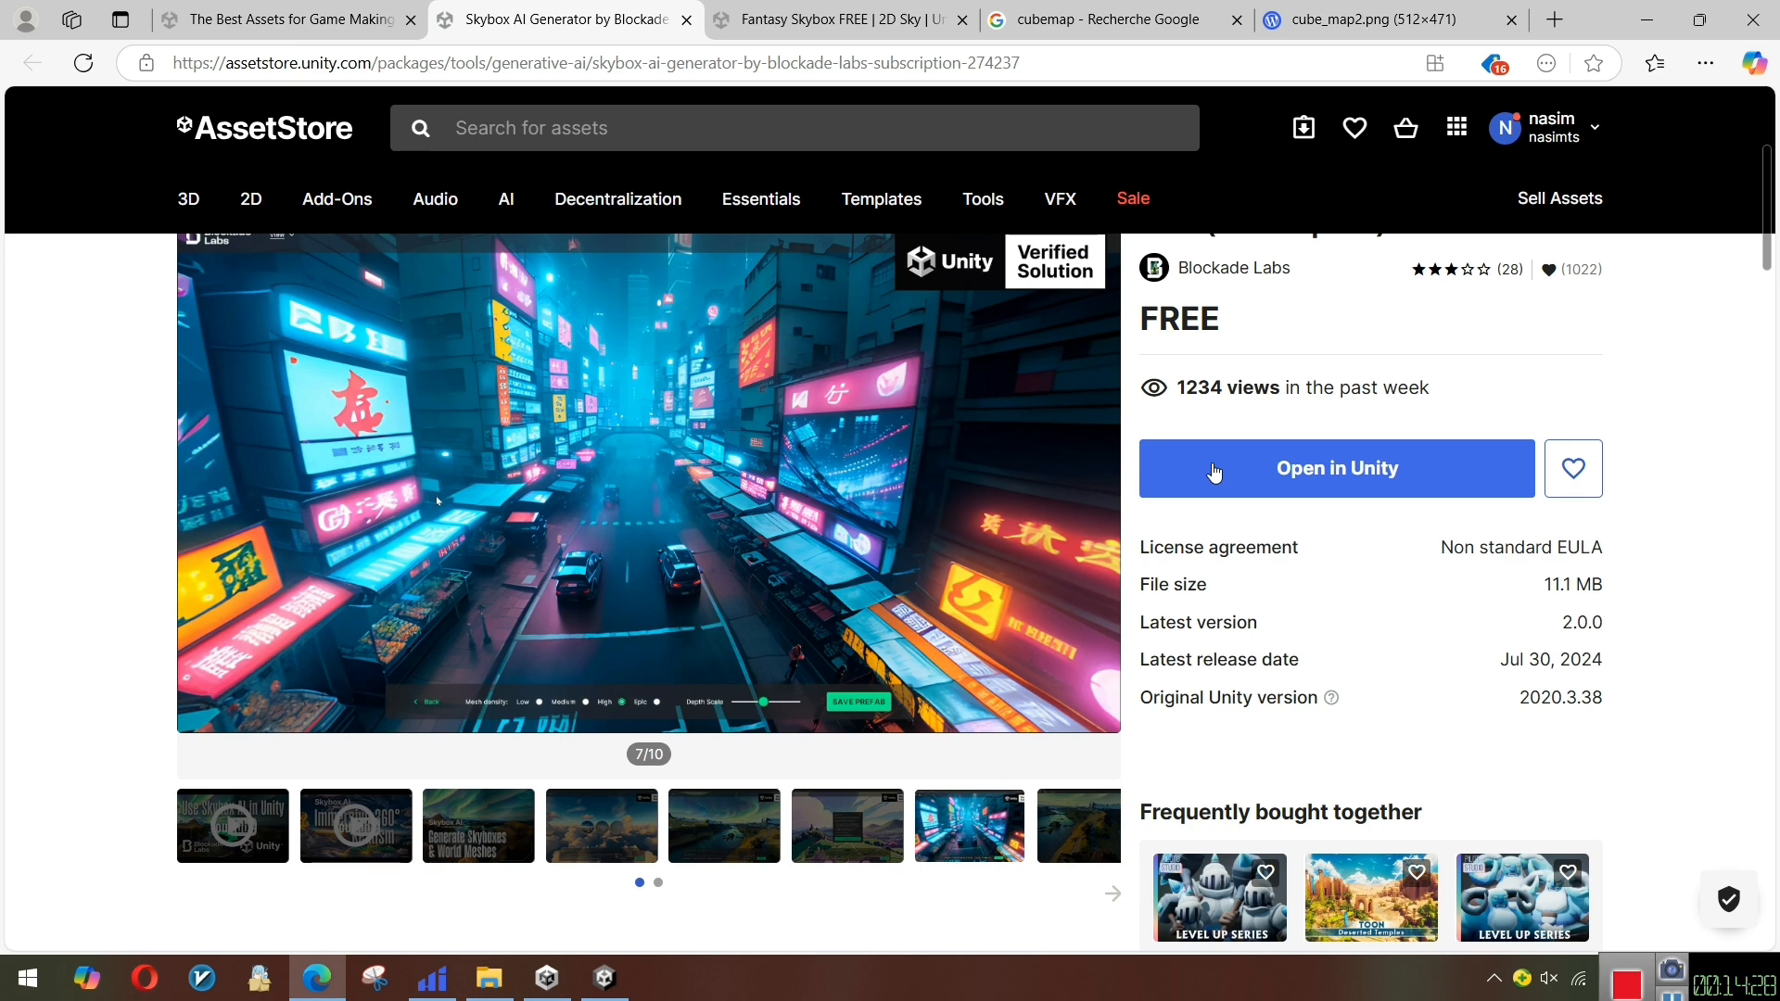
{"action": "mouse_move", "coordinate": [1395, 922]}
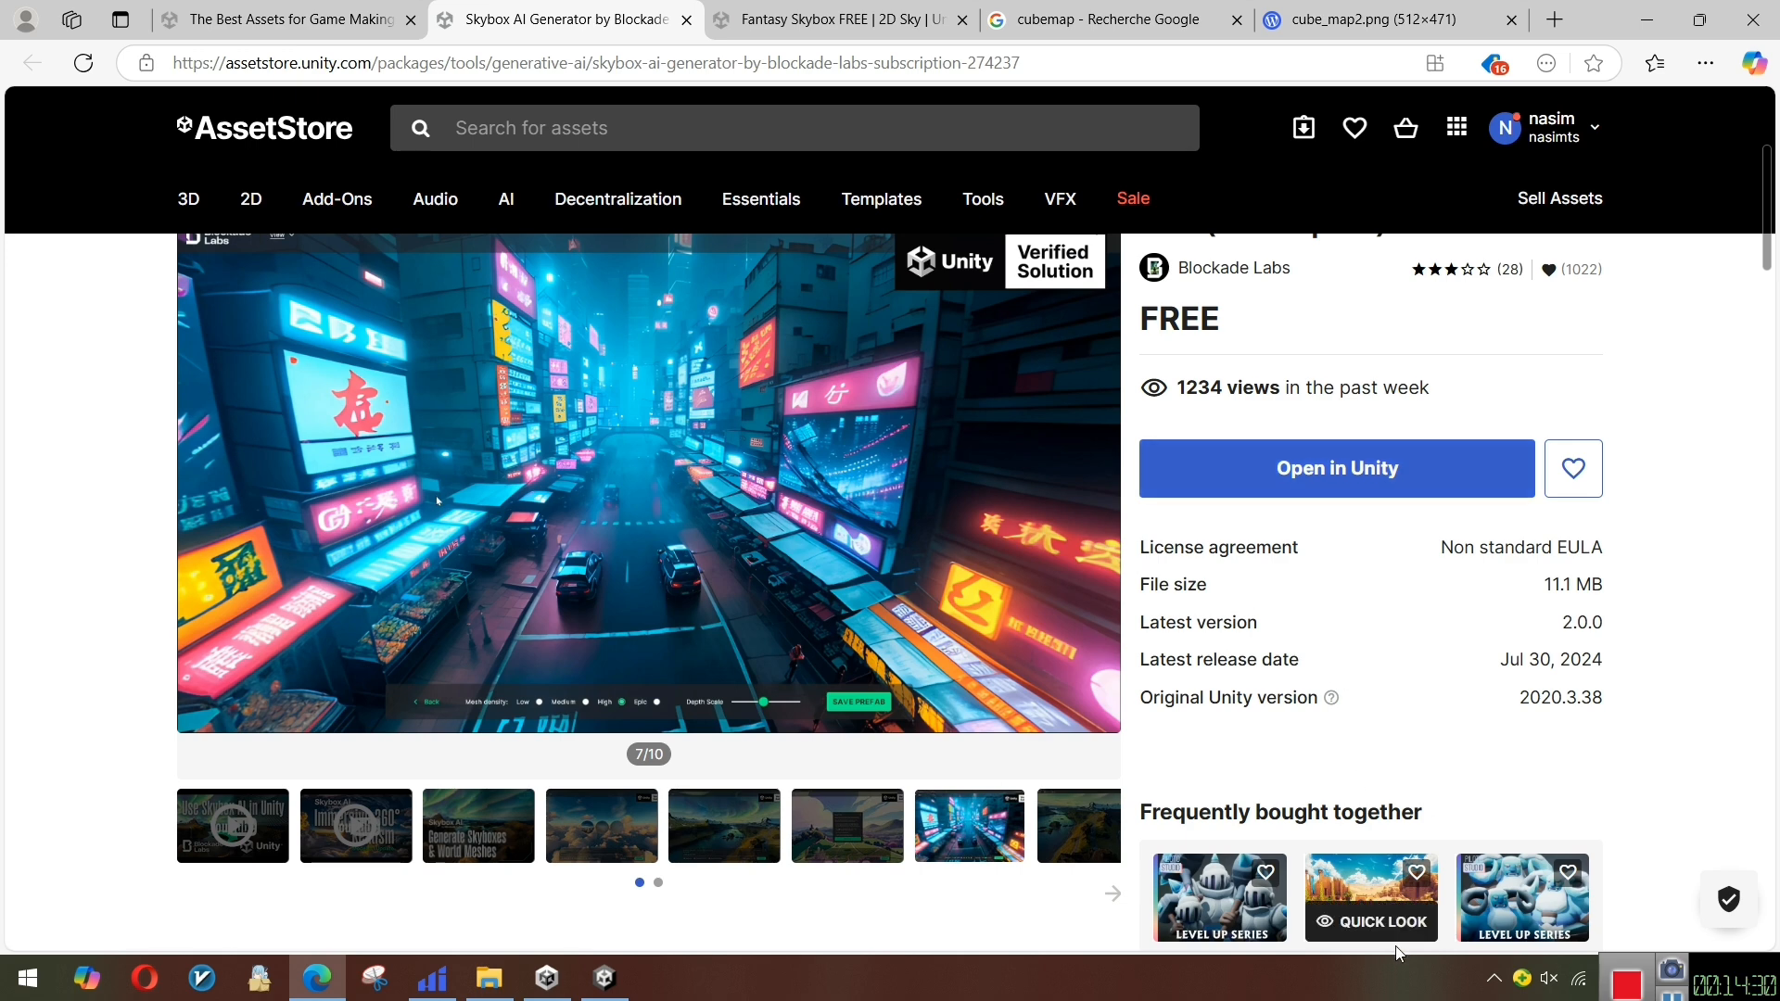